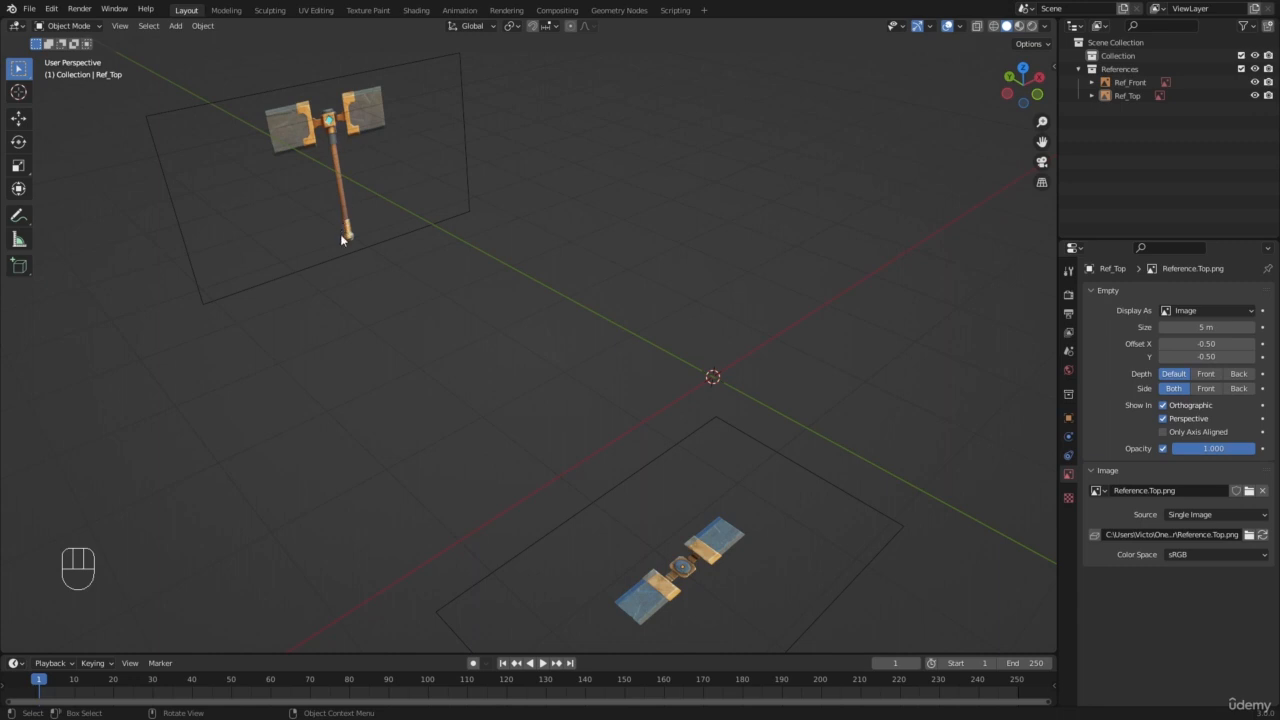
Step: Add a cylinder mesh to the scene at the world origin
mouse_move(607, 255)
middle_mouse_down()
mouse_move(608, 283)
mouse_move(657, 277)
mouse_move(620, 274)
middle_mouse_up()
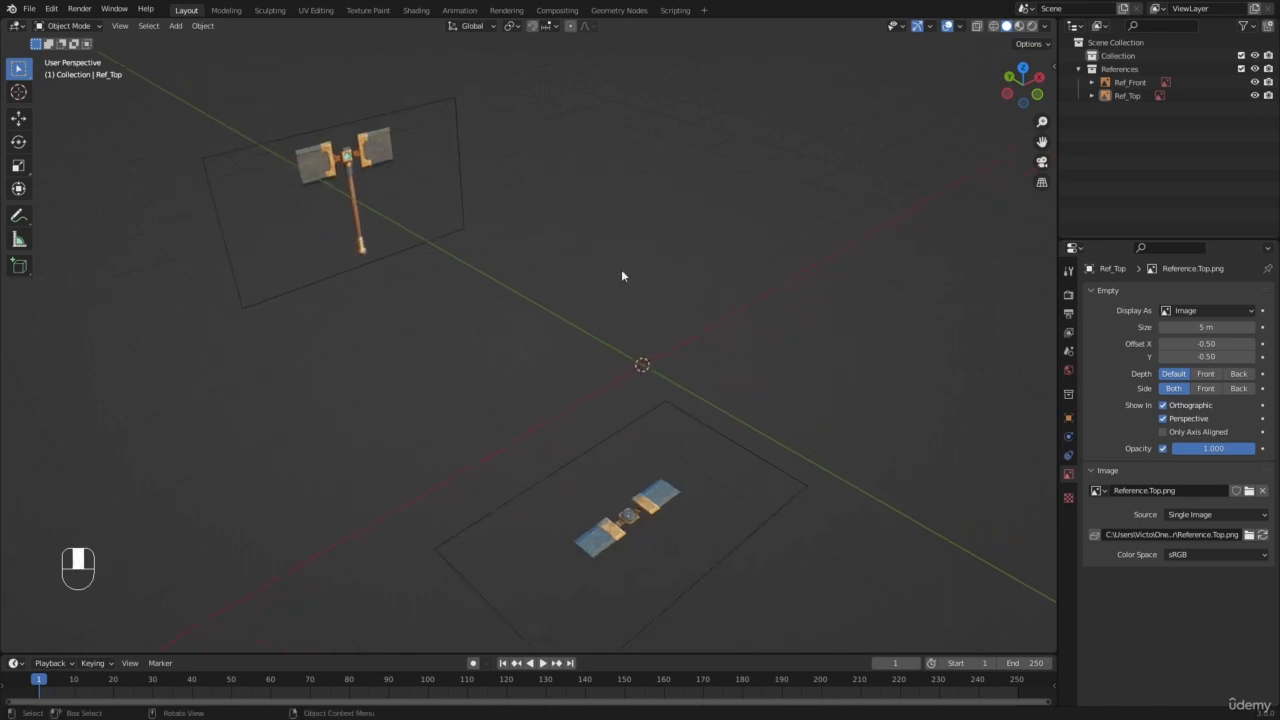
key("shift+a")
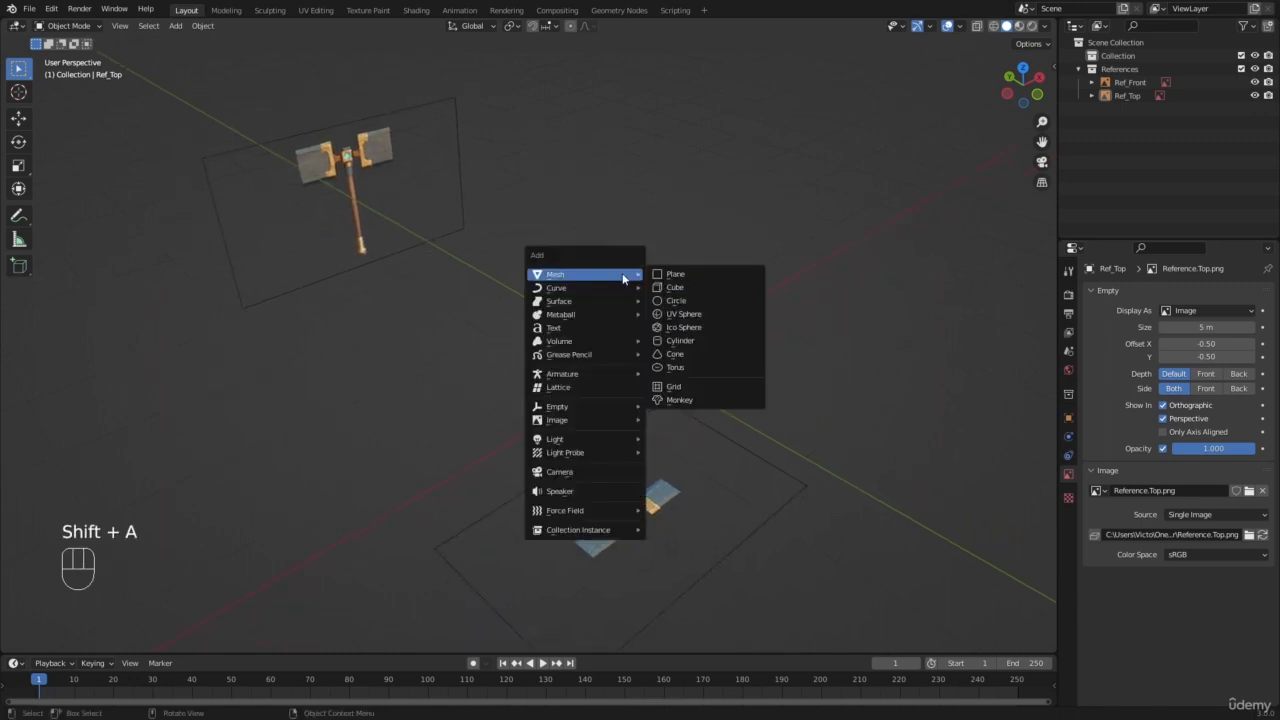
left_click(175, 26)
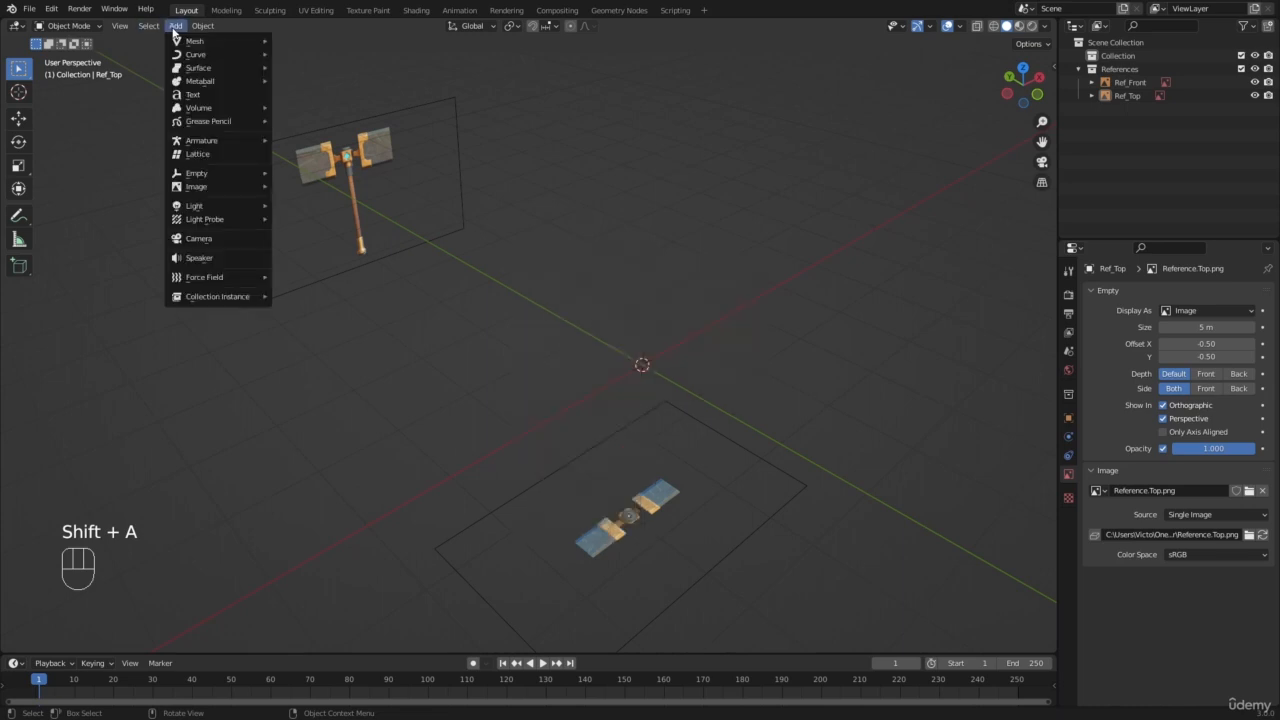
key("shift+a")
mouse_move(732, 266)
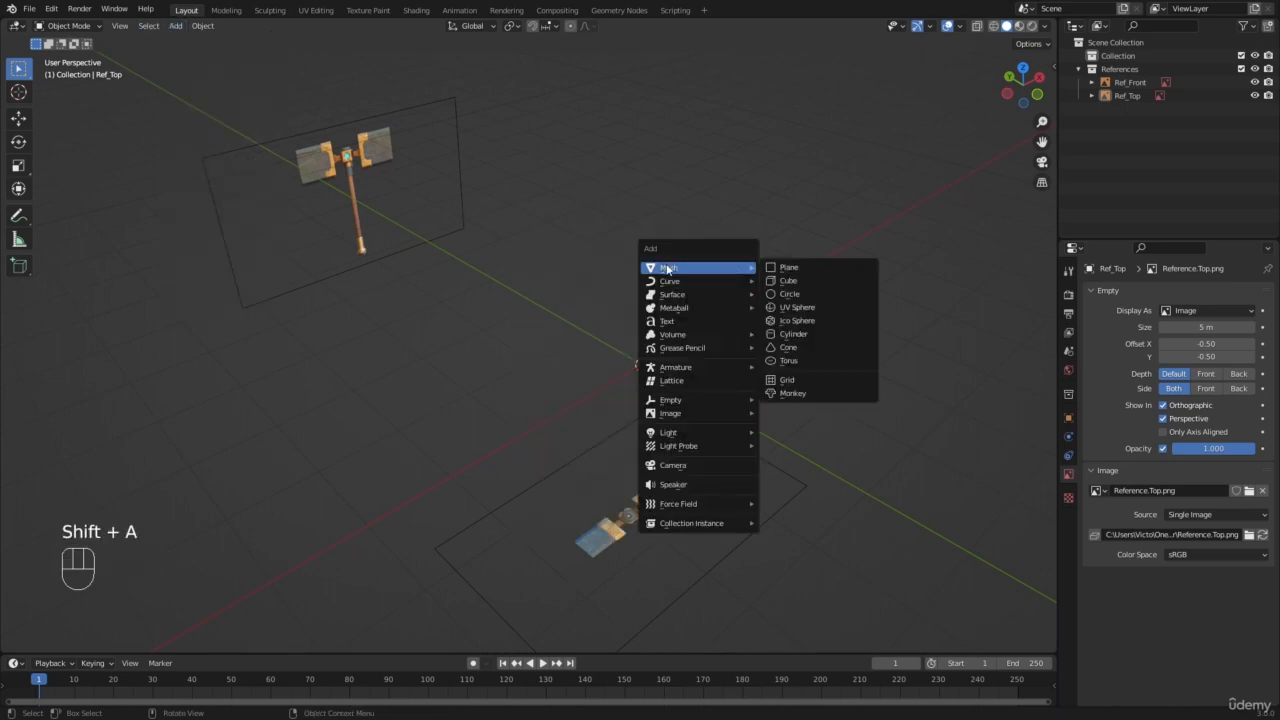
left_click(776, 334)
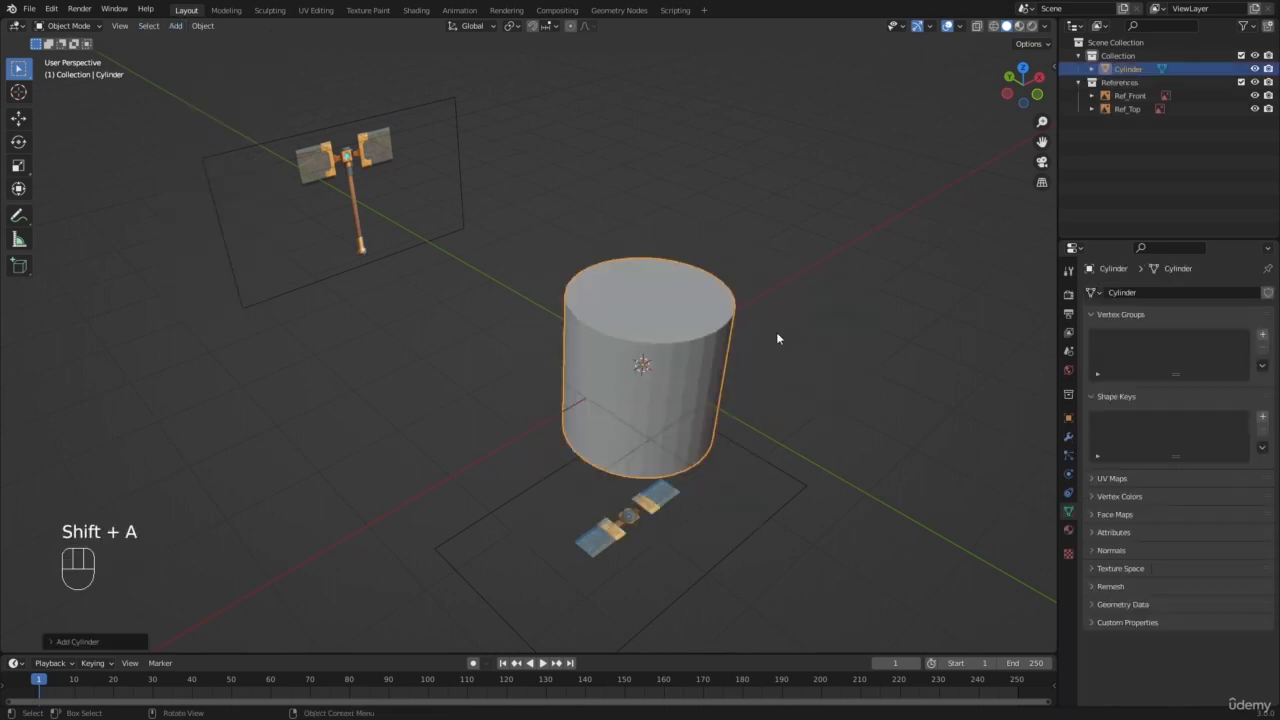
Step: Open the new cylinder's creation settings to inspect its vertices, radius and depth options
scroll(776, 332, "up", 2)
middle_click_drag(776, 332, 409, 382, "shift")
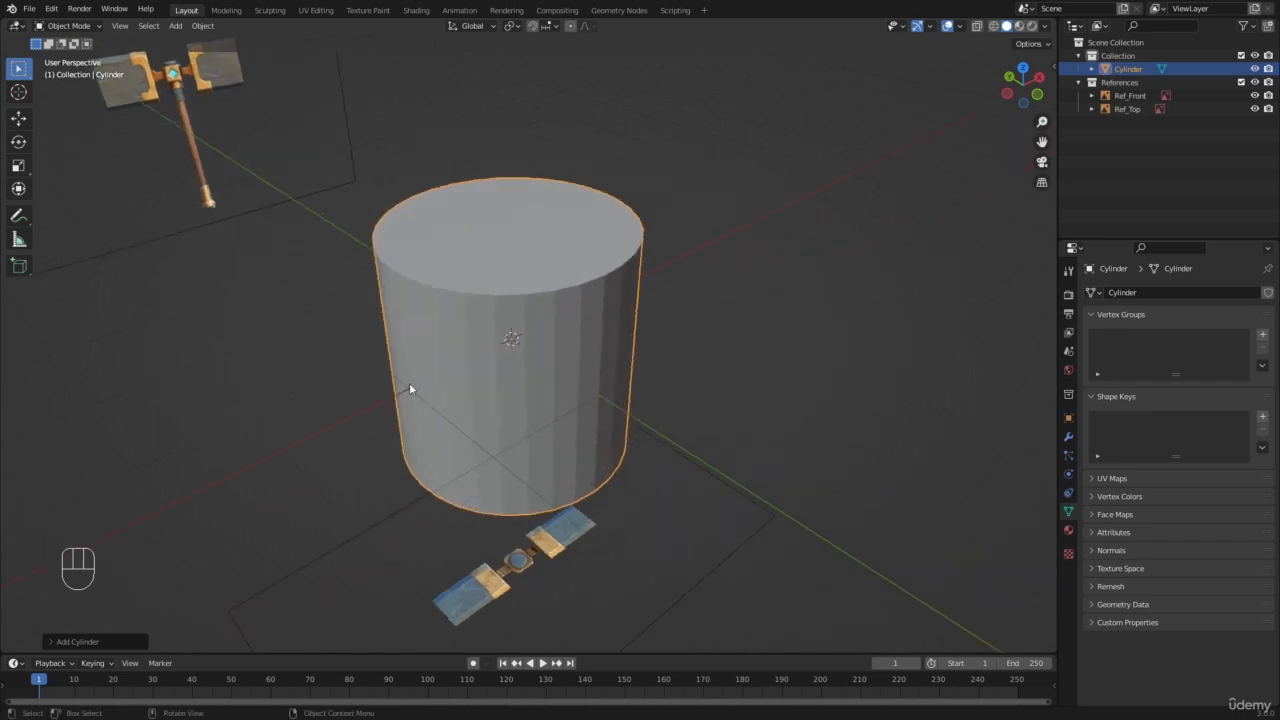
left_click(58, 642)
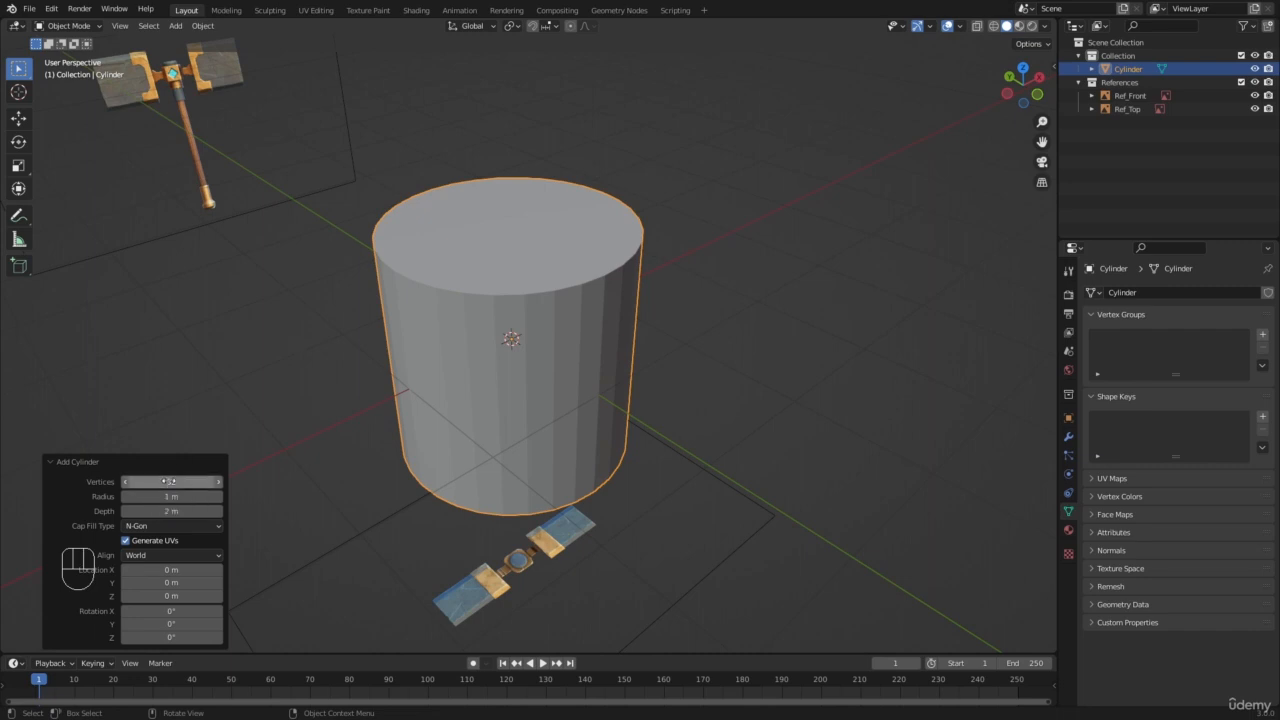
middle_click_drag(328, 406, 443, 389)
scroll(445, 389, "up", 1)
scroll(758, 470, "down", 2)
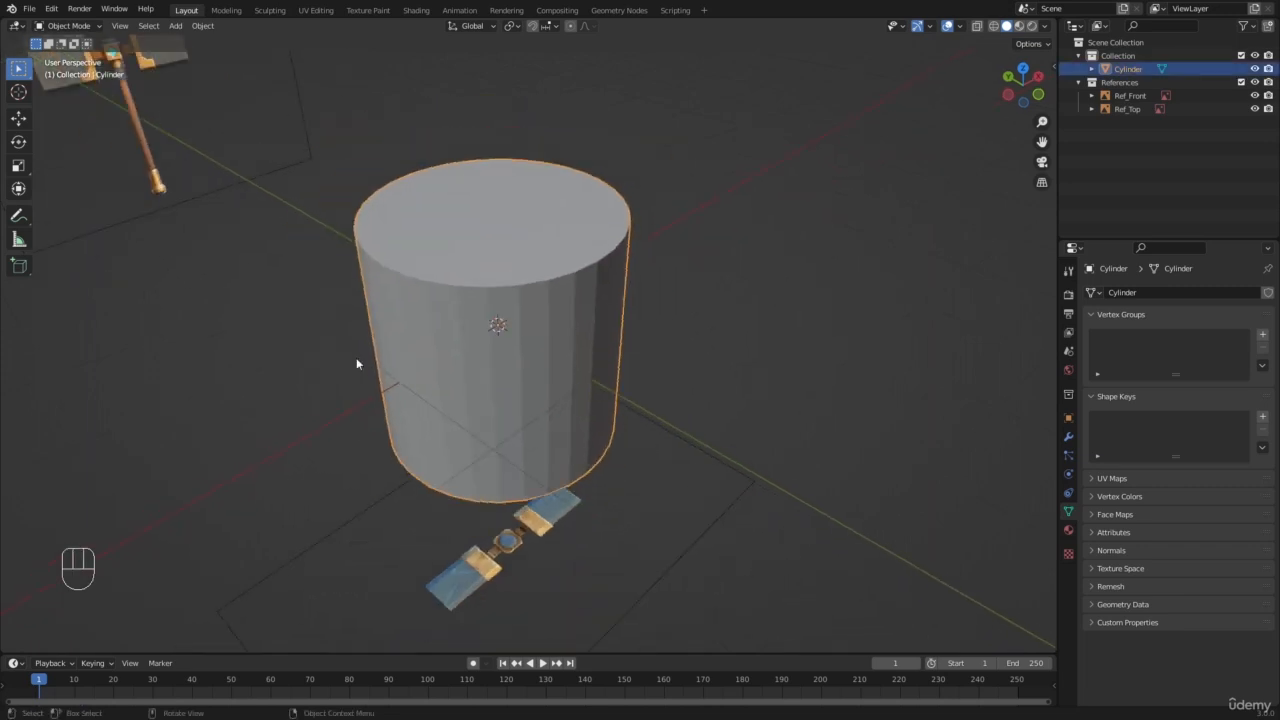
scroll(523, 257, "down", 4)
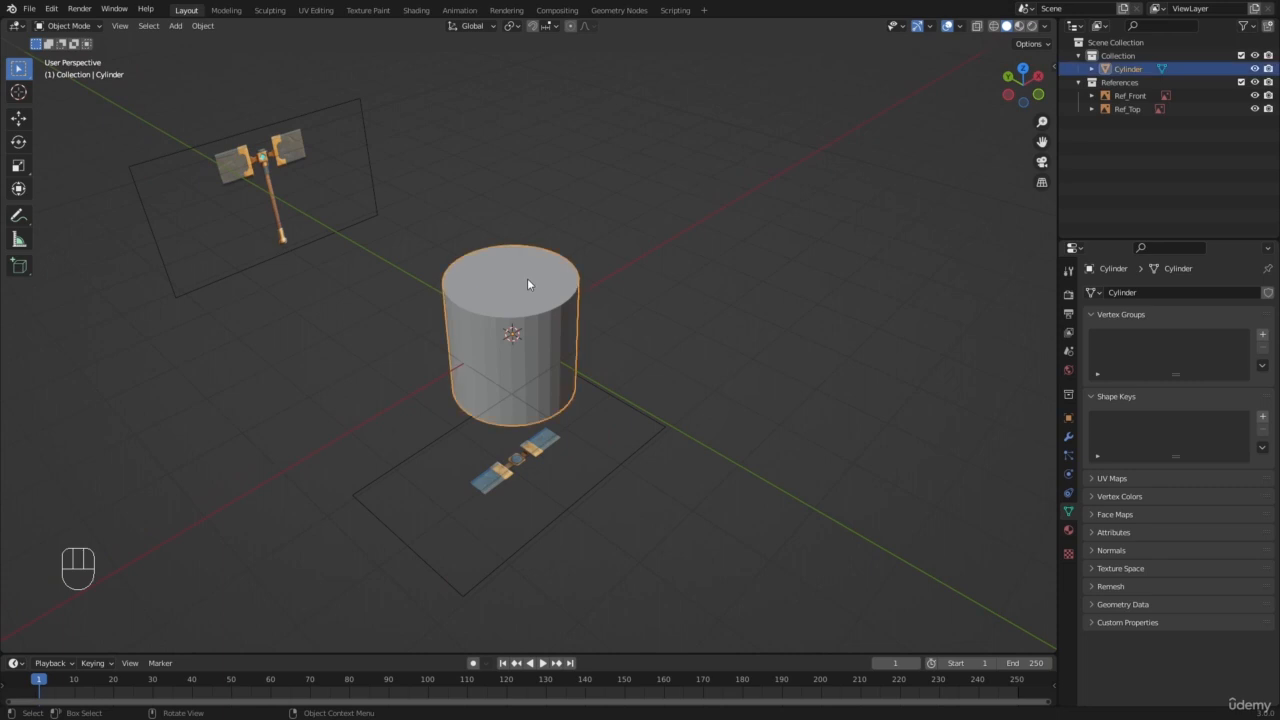
Step: Switch to the front view and display the cylinder in wireframe so the hammer reference shows through it
key("KP_1")
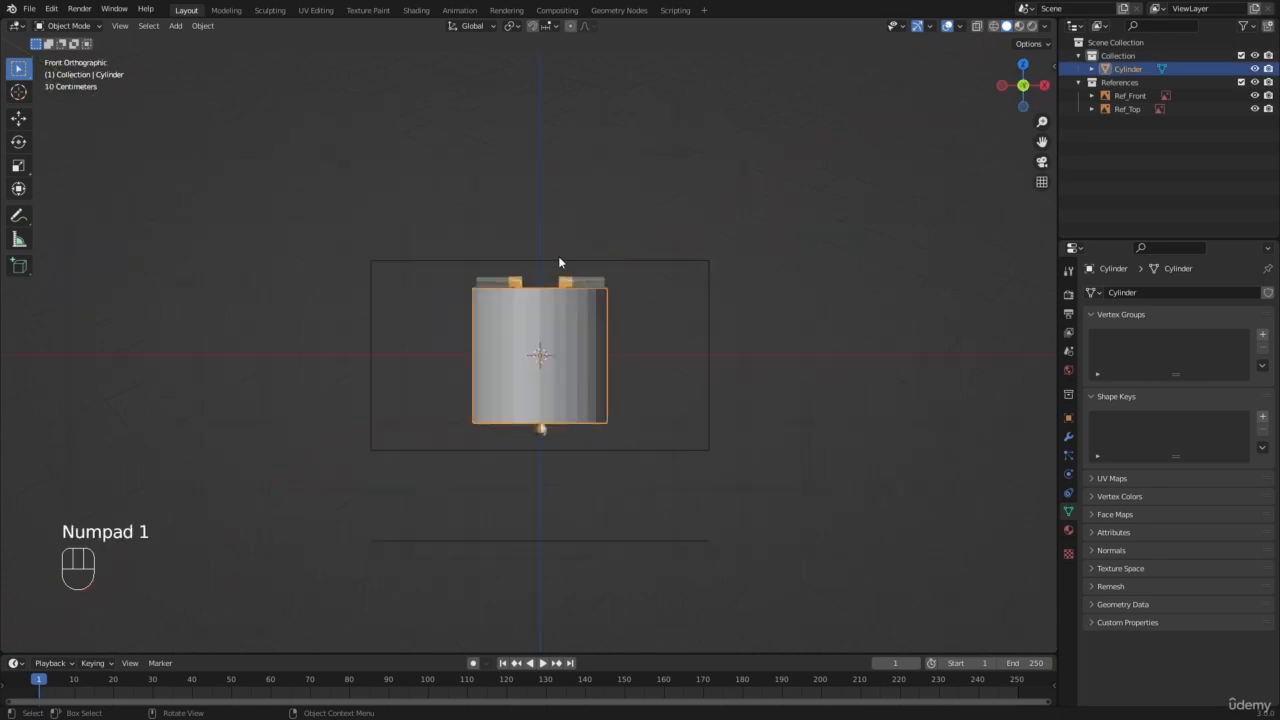
scroll(600, 240, "up", 7)
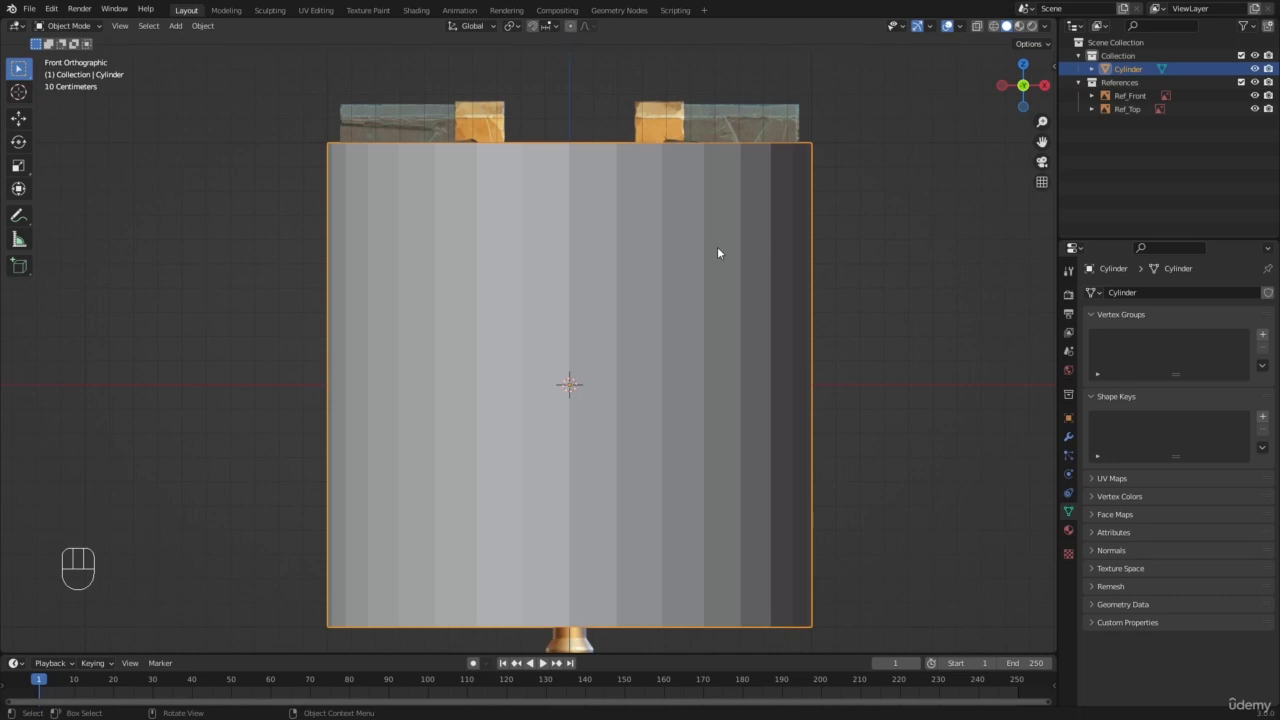
key("z")
left_click(605, 262)
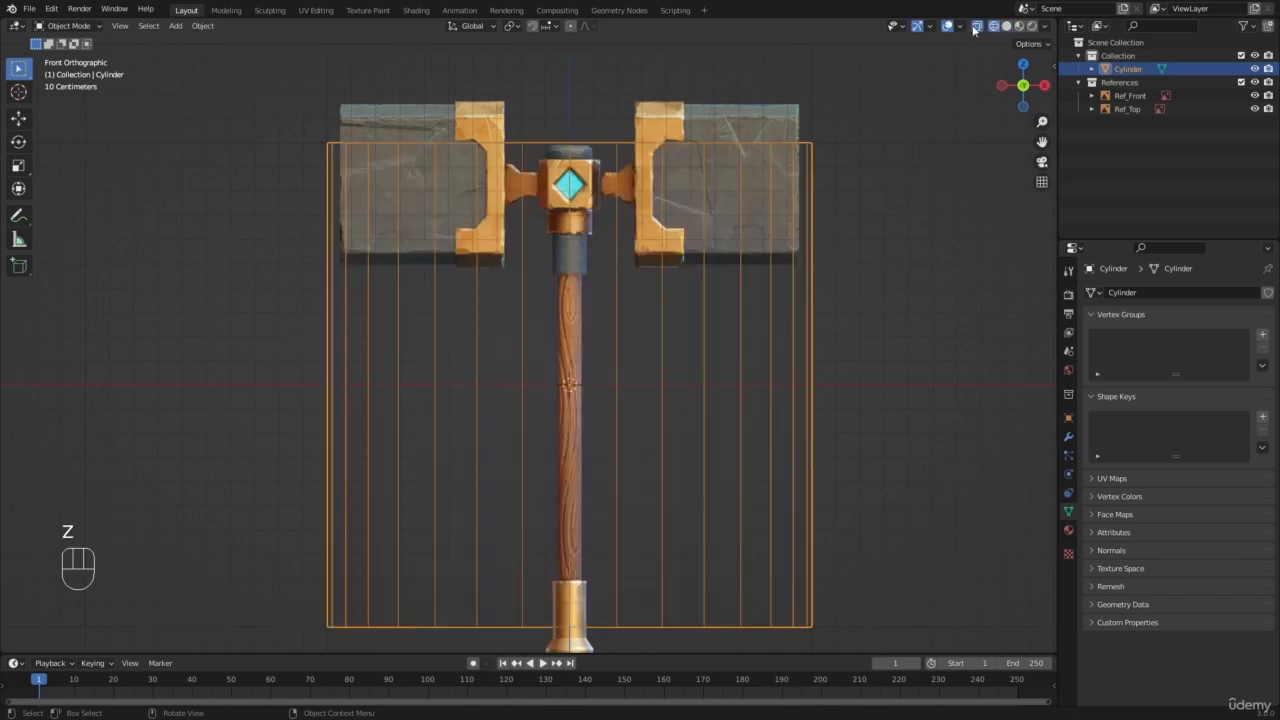
scroll(955, 70, "up", 1)
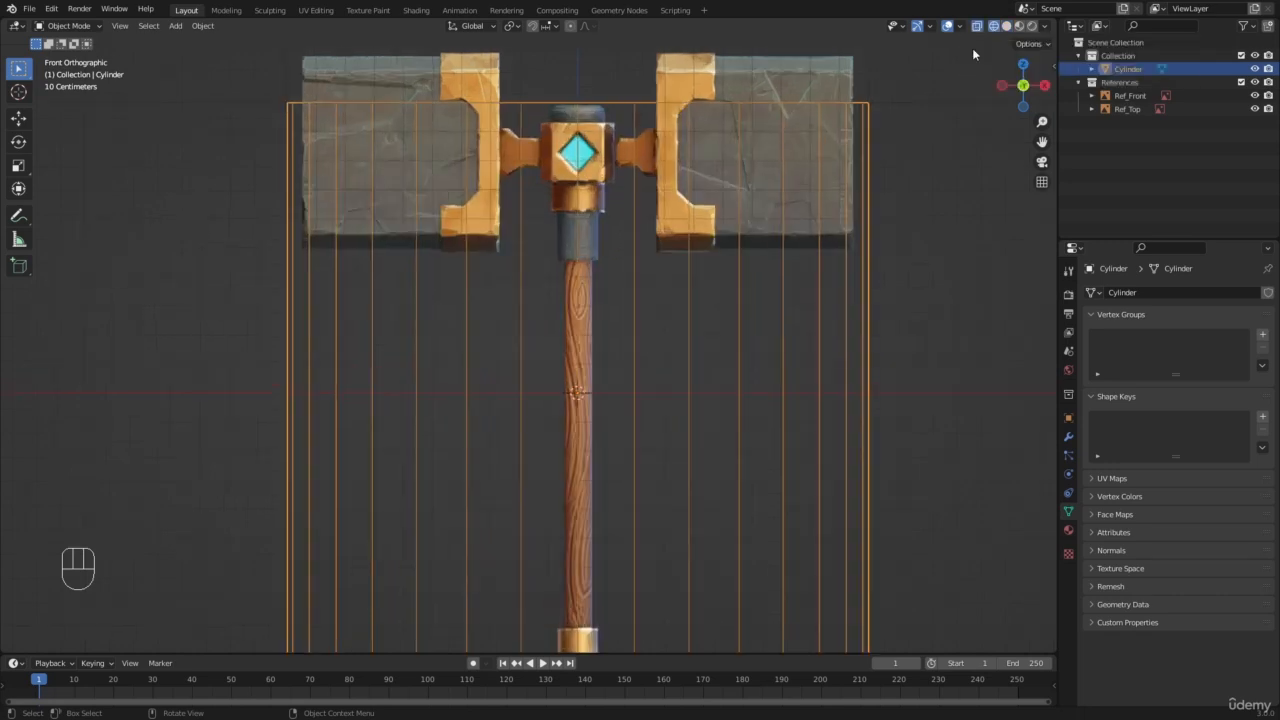
scroll(592, 302, "down", 1)
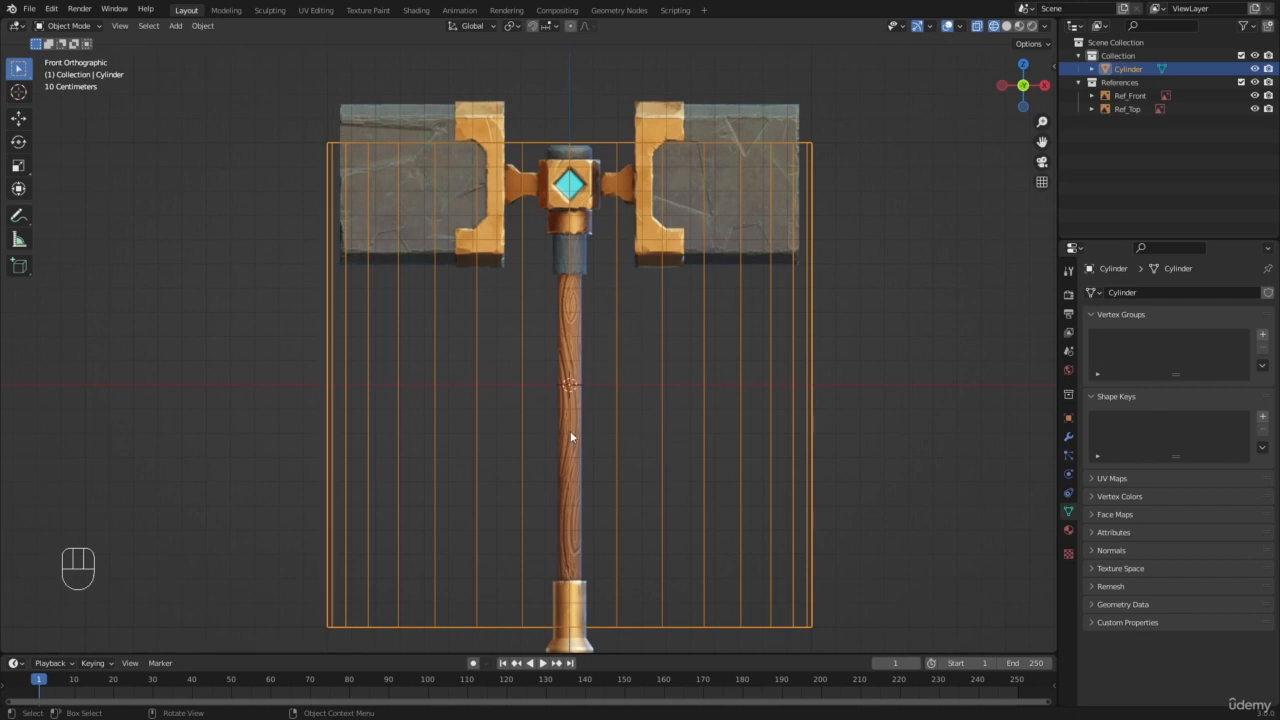
scroll(492, 283, "down", 2)
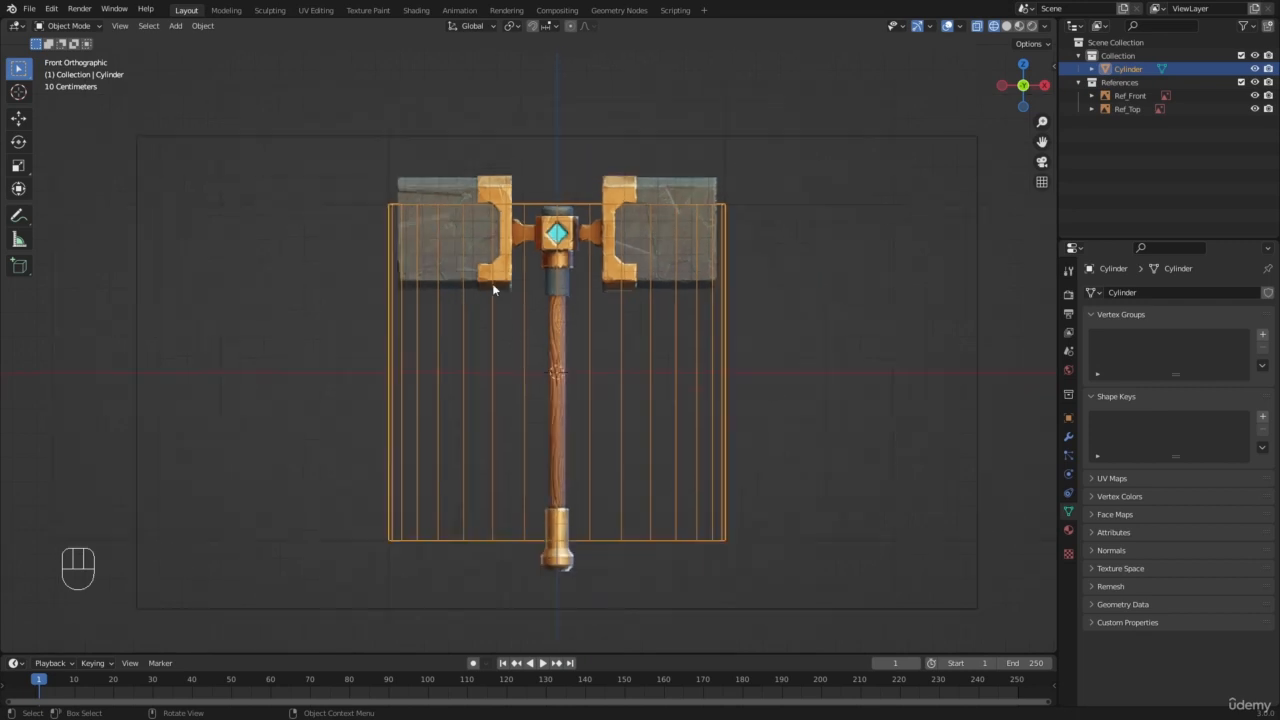
Step: Compare the cylinder in solid and wireframe shading from angled and front views, ending in the front wireframe view
key("z")
left_click(562, 286)
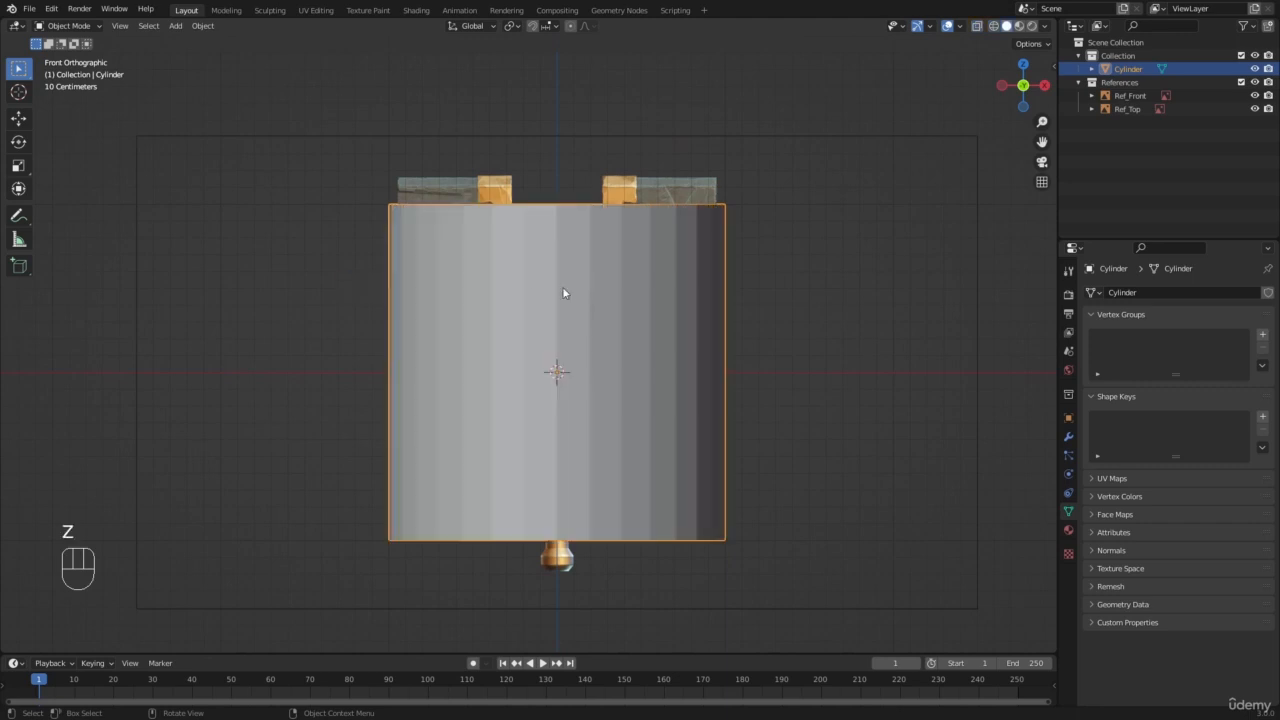
middle_click_drag(562, 286, 549, 336)
key("z")
left_click(320, 331)
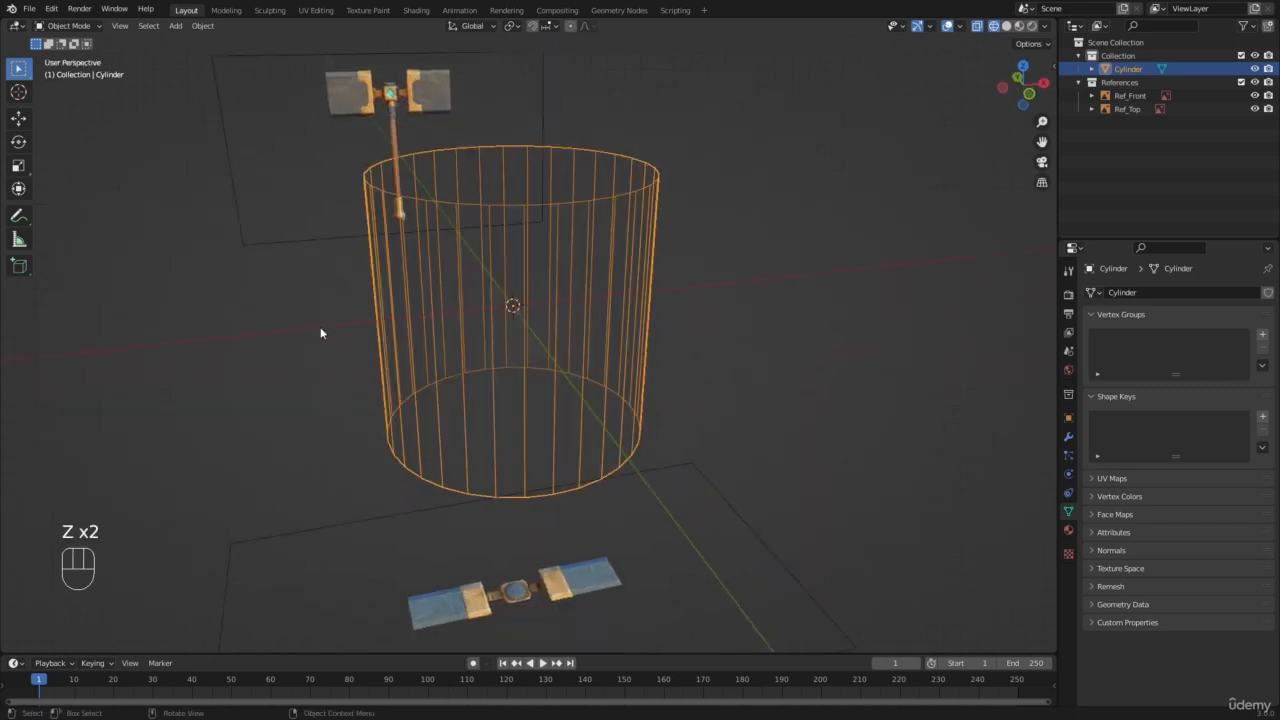
key("KP_1")
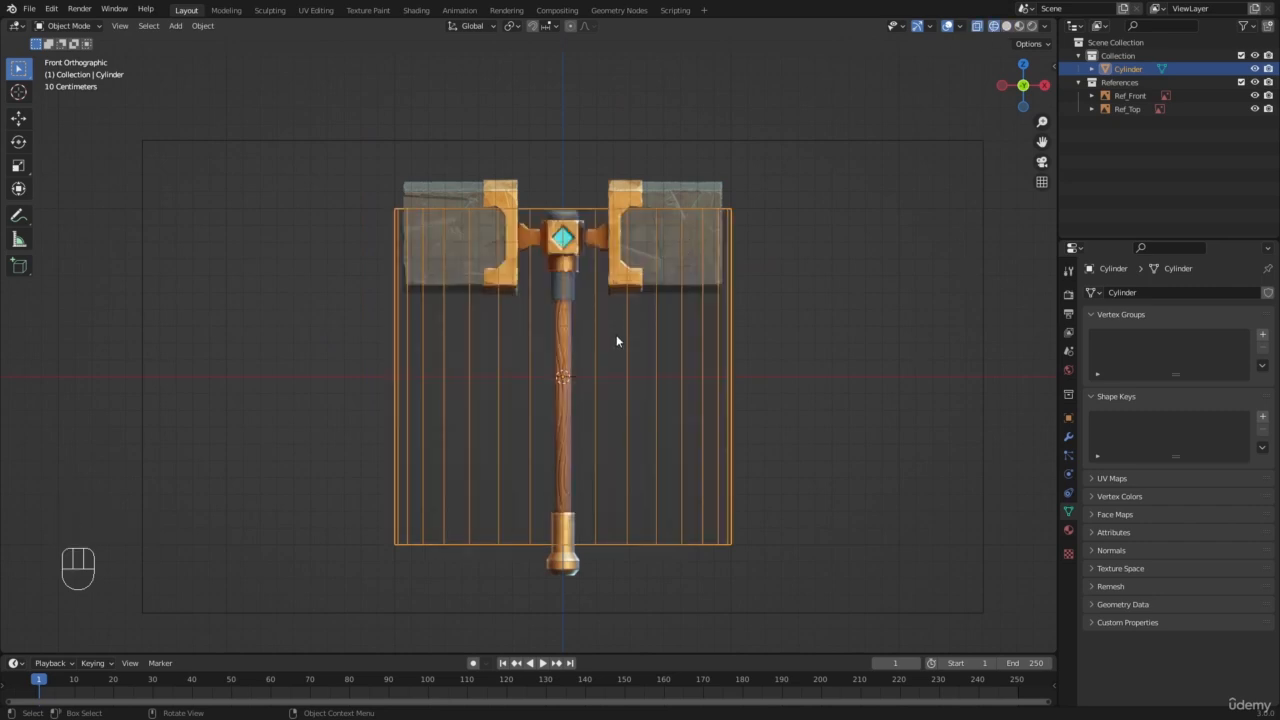
key("z")
left_click(1041, 322)
scroll(590, 310, "down", 4)
middle_click_drag(580, 308, 586, 357)
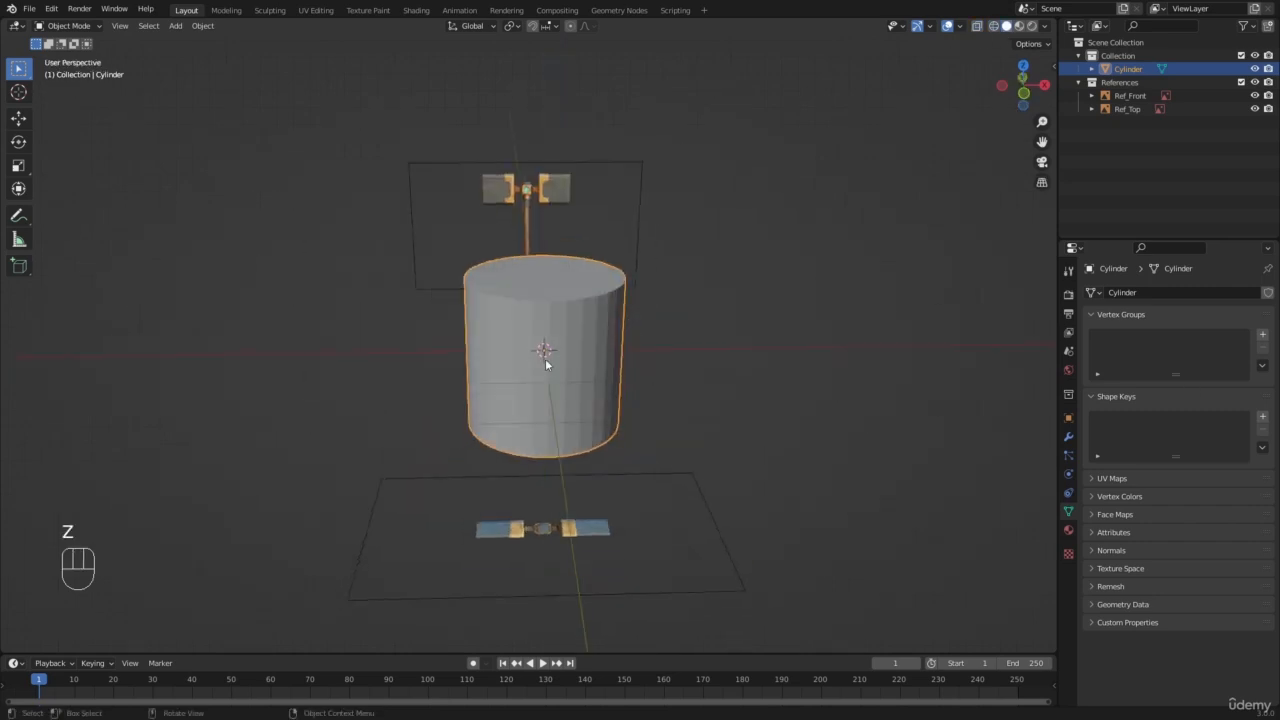
key("KP_1")
scroll(528, 365, "up", 4)
key("z")
key("z")
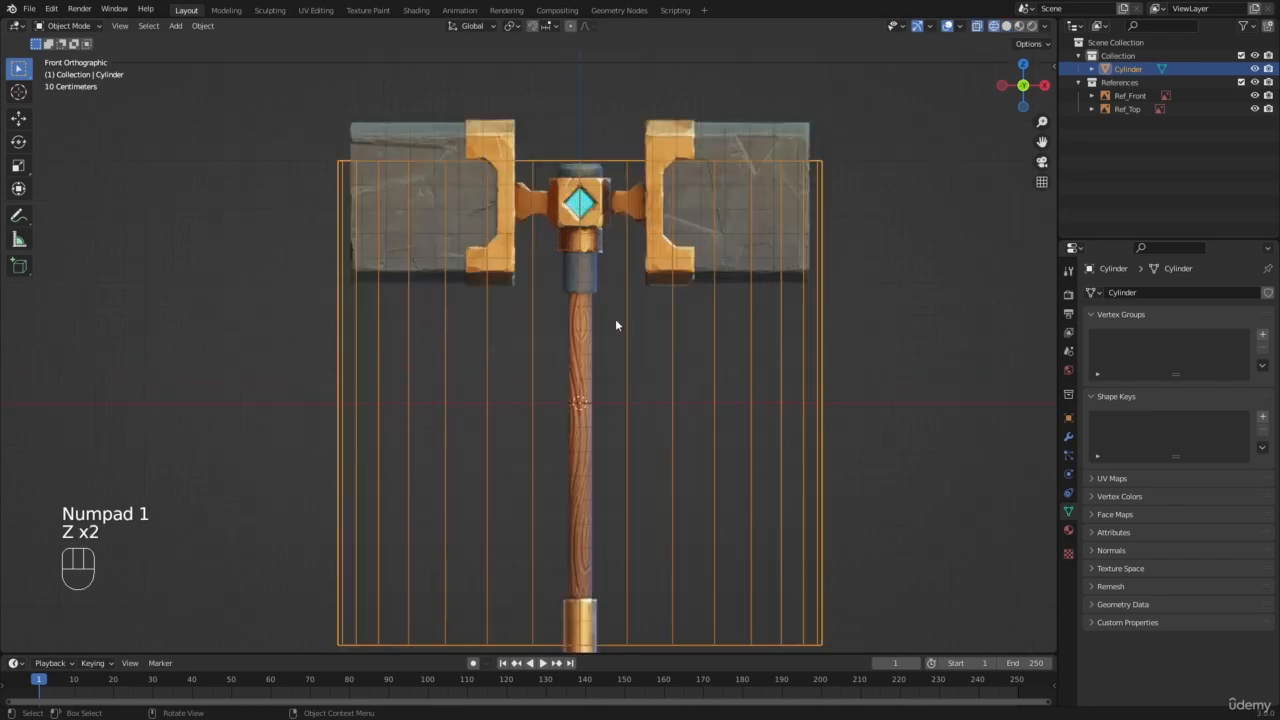
Step: Scale the cylinder down uniformly by about 0.057 and again by about 0.849 to match the wooden handle's width
key("s")
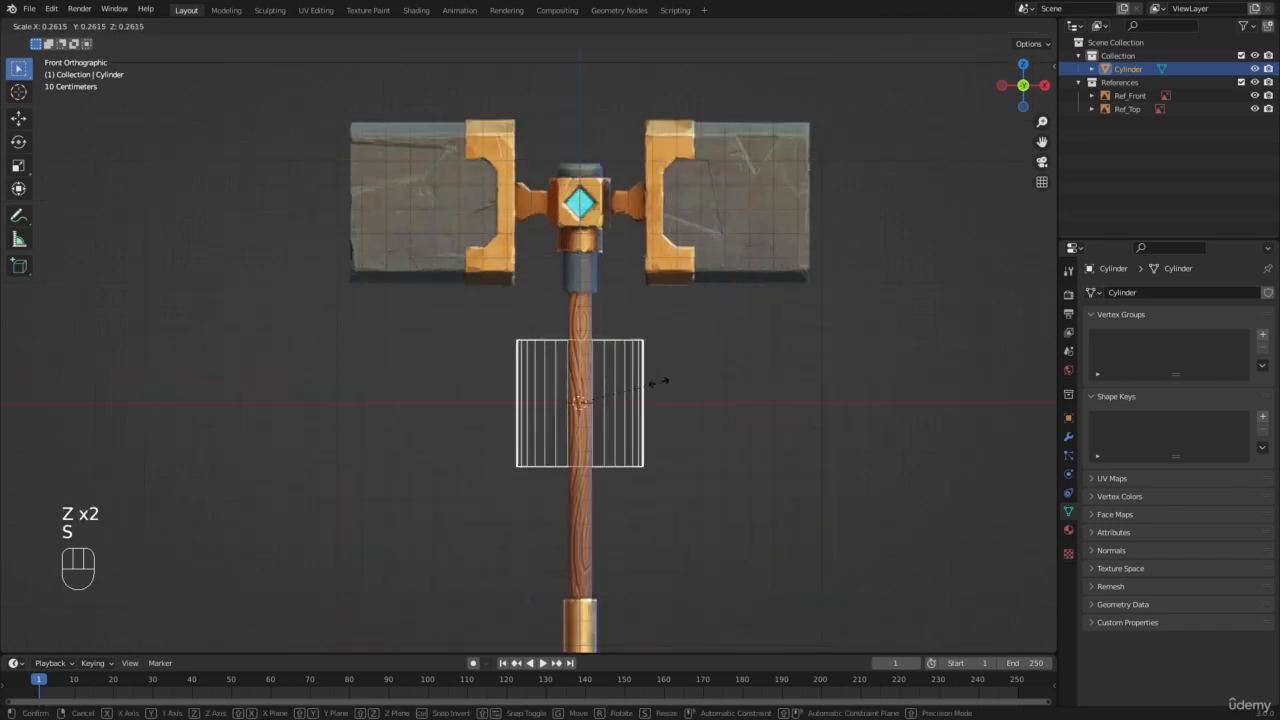
left_click(594, 397)
scroll(594, 397, "up", 10)
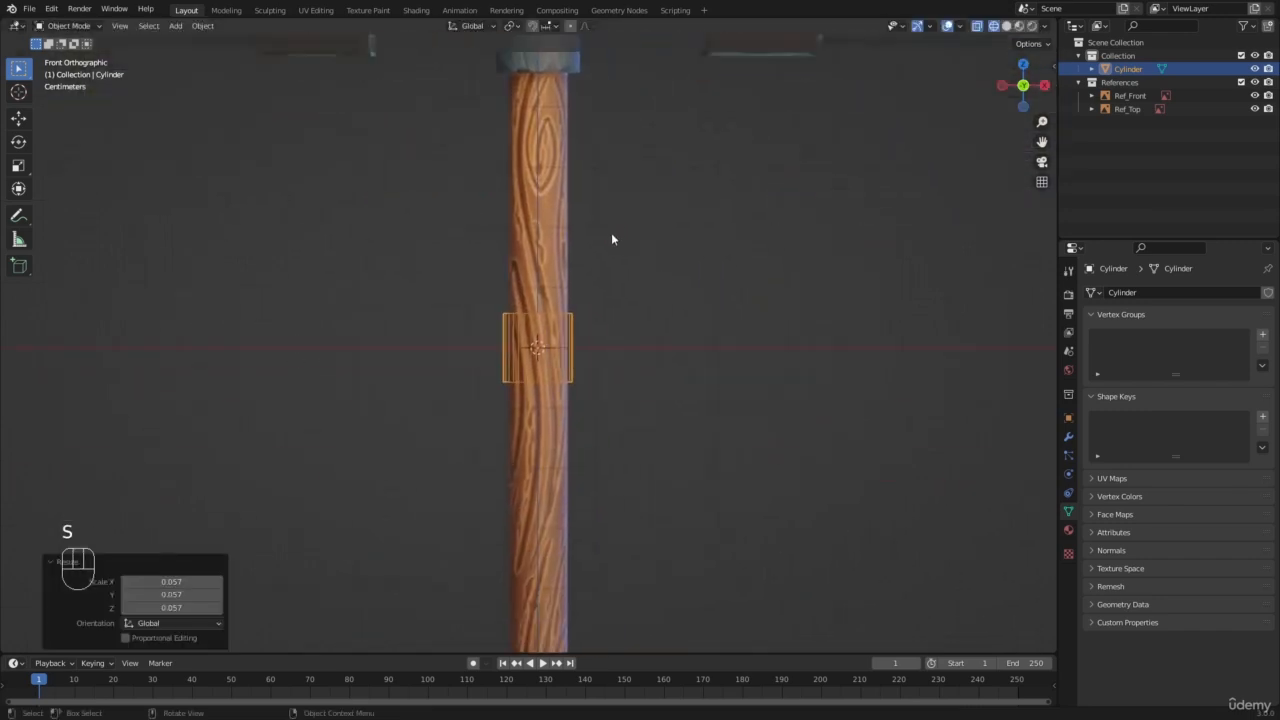
key("s")
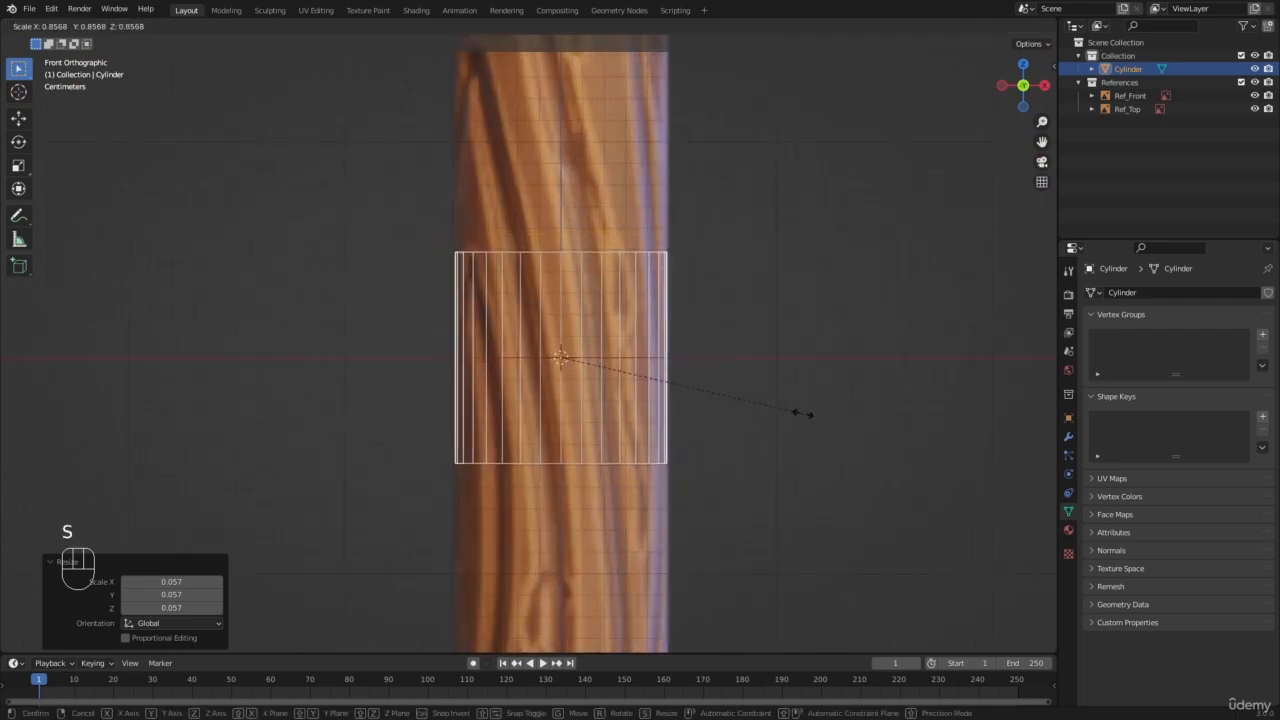
left_click(792, 417)
scroll(791, 413, "down", 13)
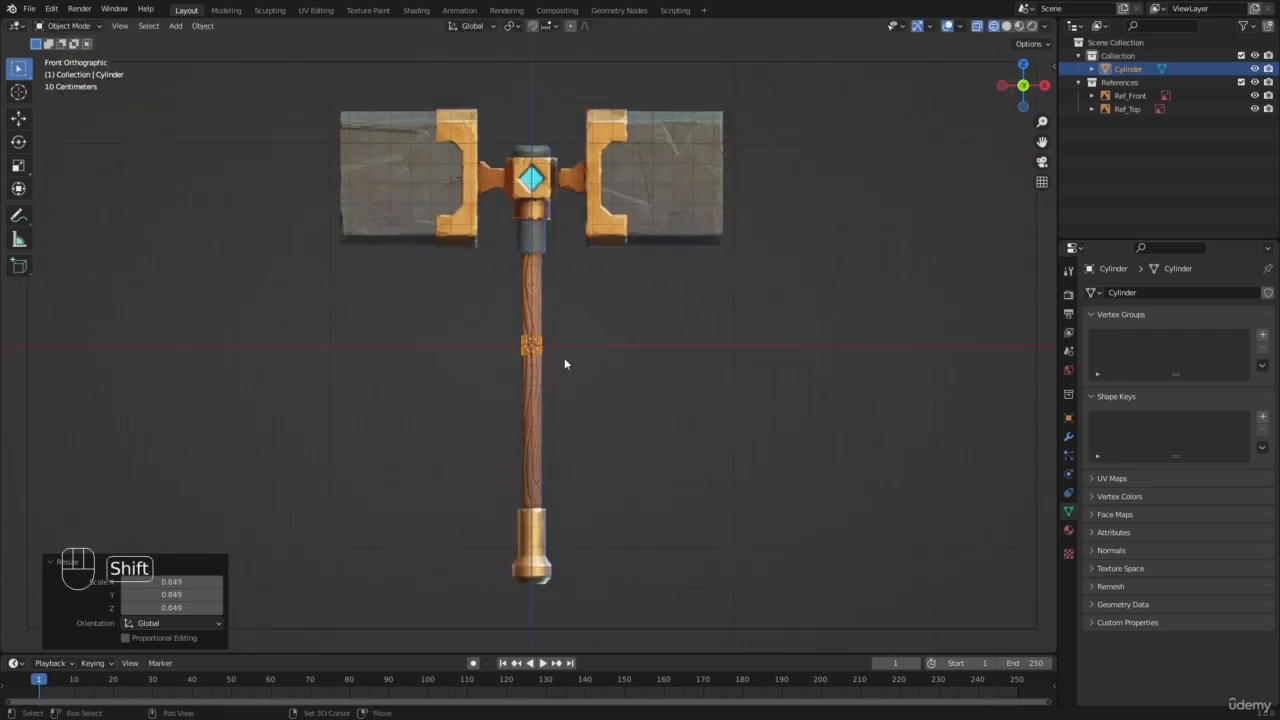
Step: Examine how the small cylinder lines up with the wooden handle in the front reference
middle_click_drag(564, 357, 574, 301, "shift")
scroll(574, 301, "up", 4)
middle_click_drag(651, 208, 614, 336, "shift")
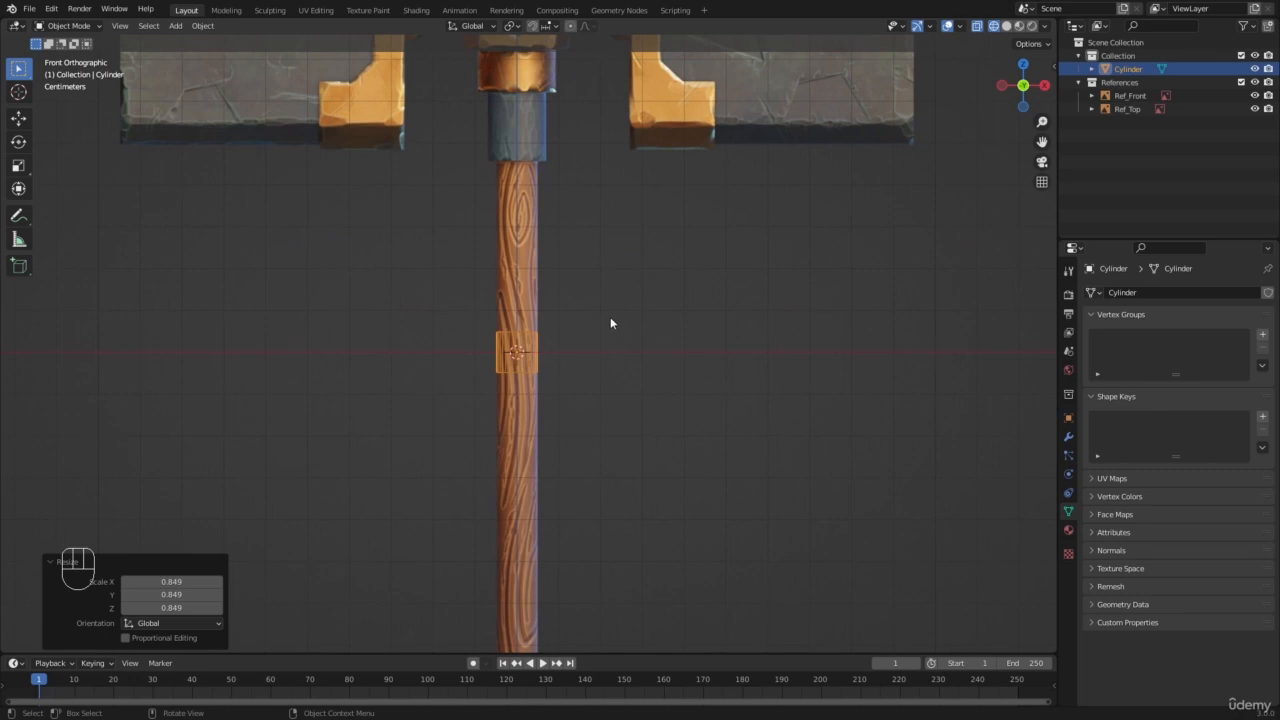
scroll(611, 323, "up", 1)
scroll(542, 277, "down", 2)
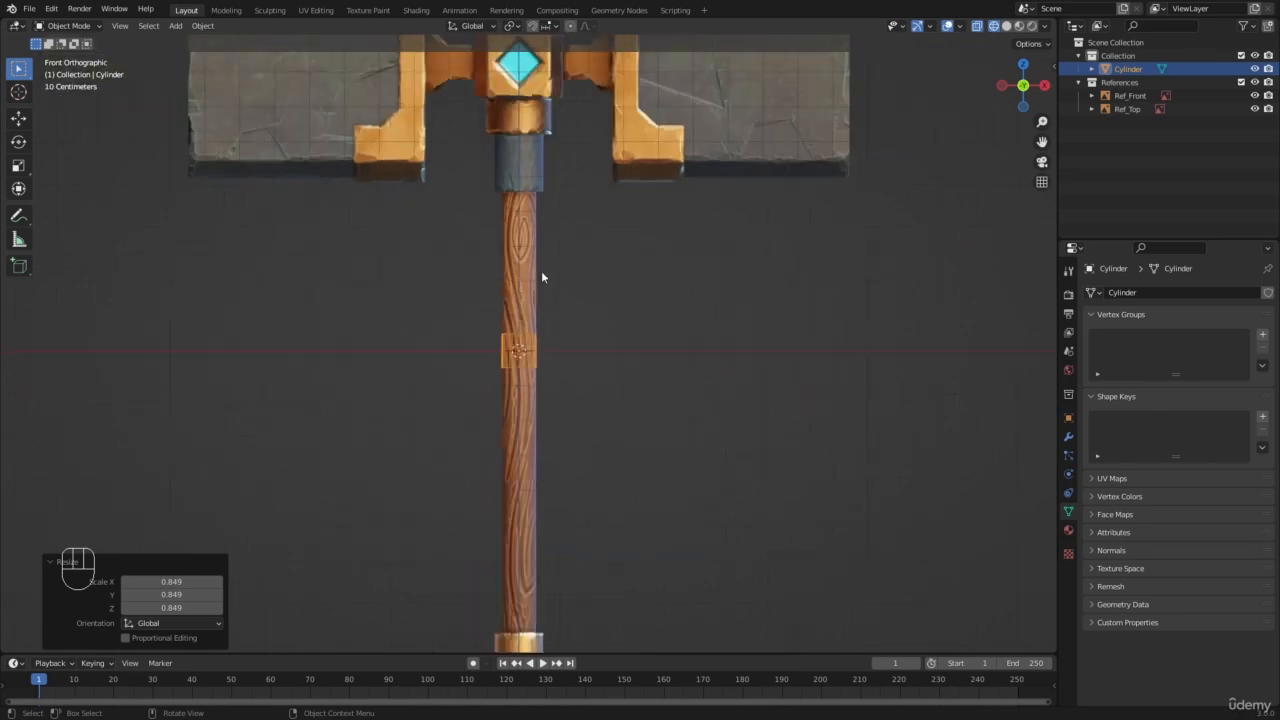
scroll(477, 309, "up", 3)
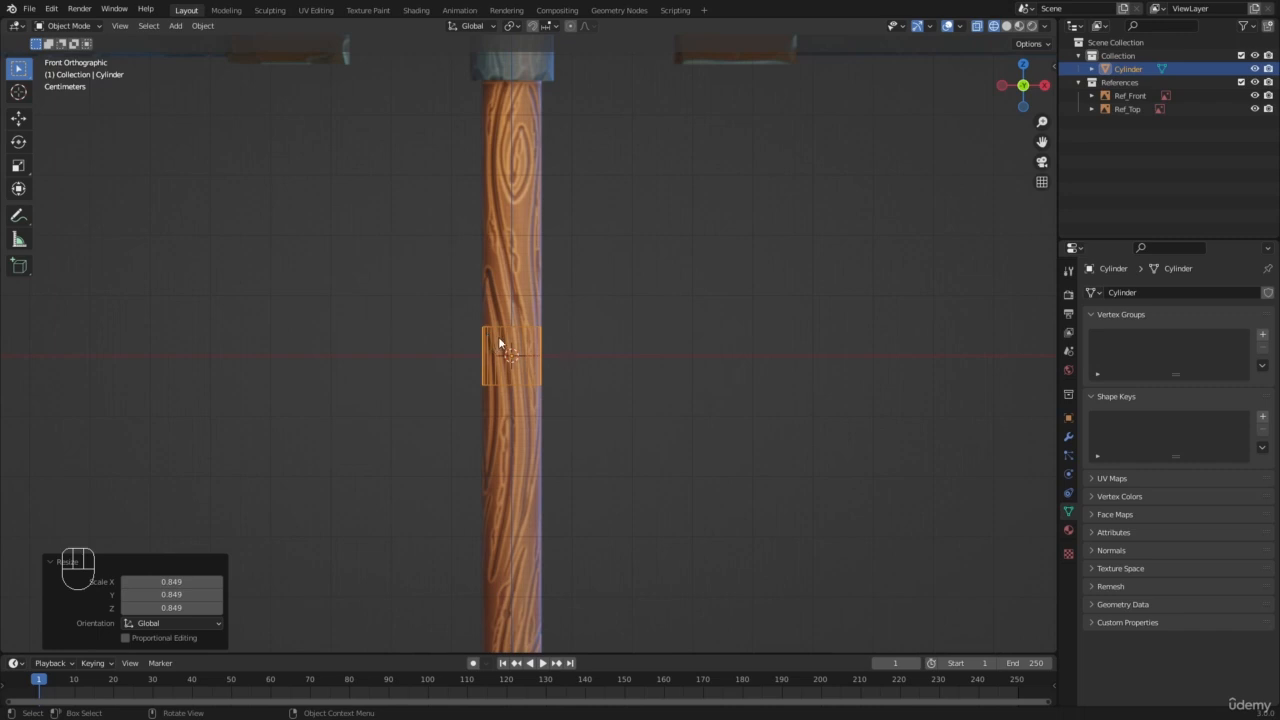
scroll(499, 341, "up", 1)
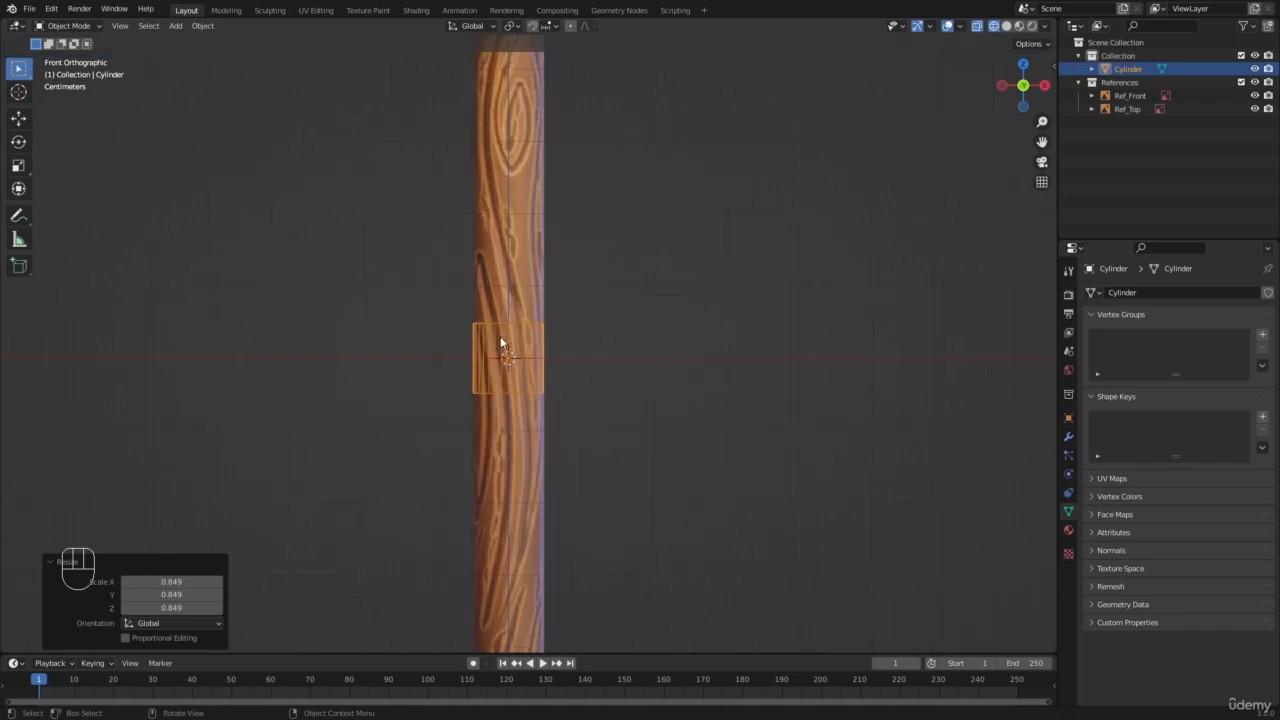
Step: Put the cylinder in Edit Mode and return it to Object Mode
left_click(68, 25)
left_click(67, 56)
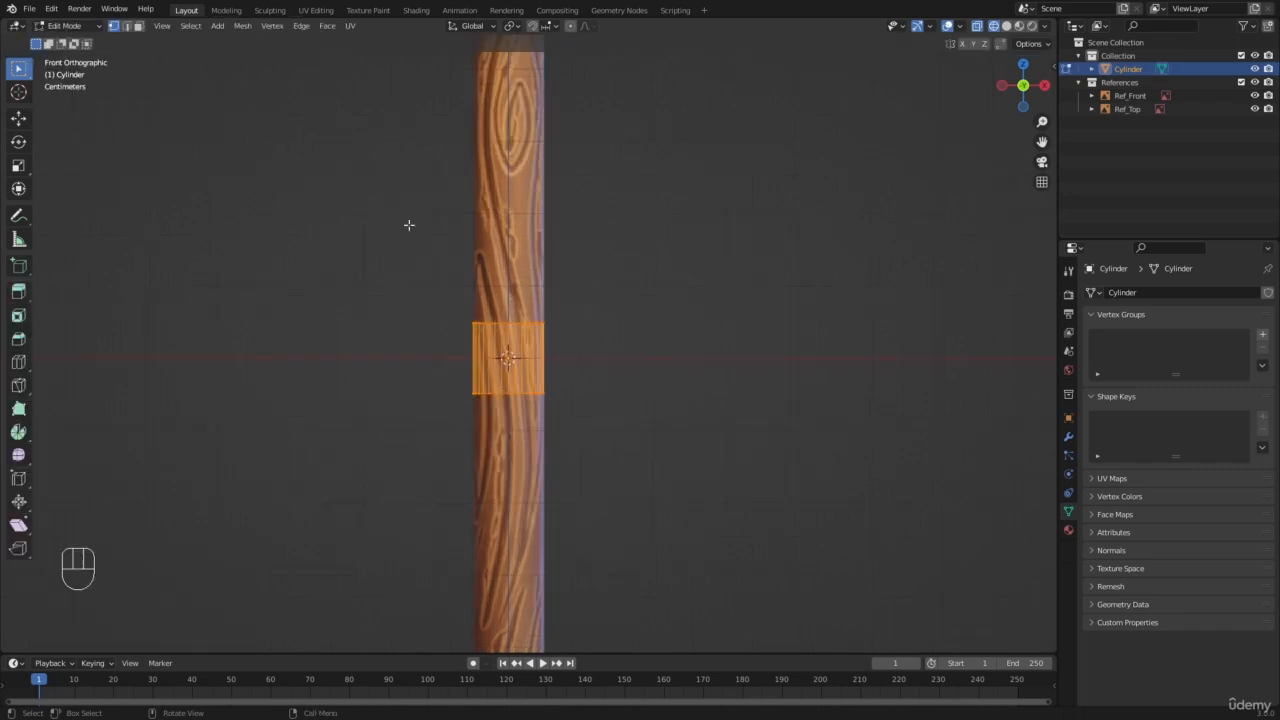
scroll(563, 303, "down", 5)
scroll(400, 220, "up", 2)
left_click(66, 25)
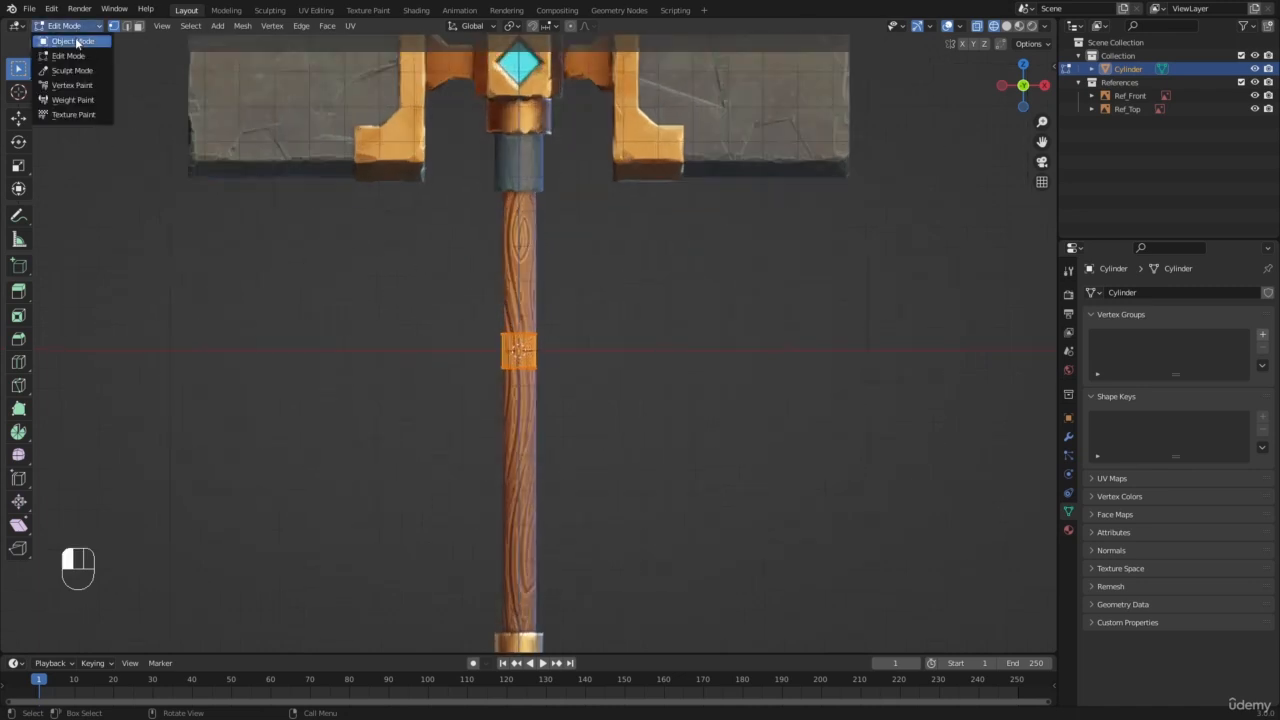
left_click(67, 40)
Step: Try to stretch the cylinder along the Z axis in Object Mode to cover the handle's length
key("s")
key("z")
right_click(434, 643)
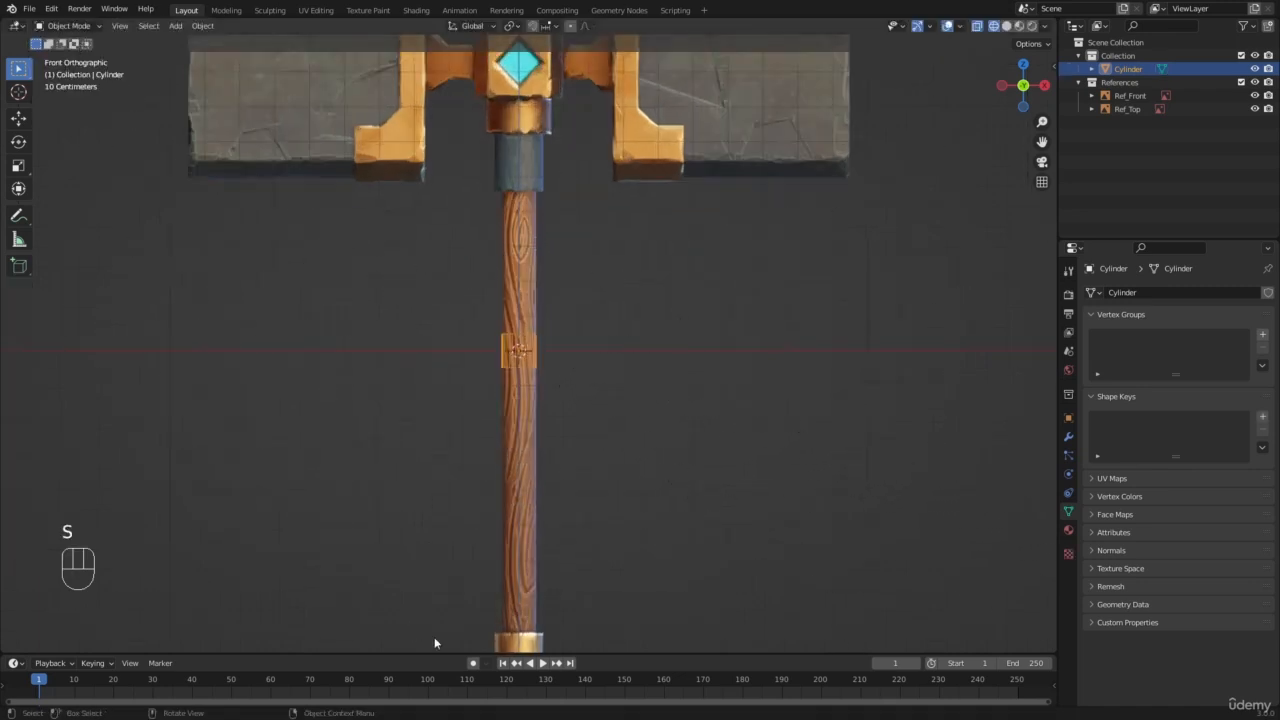
scroll(600, 450, "down", 1)
key("s")
key("z")
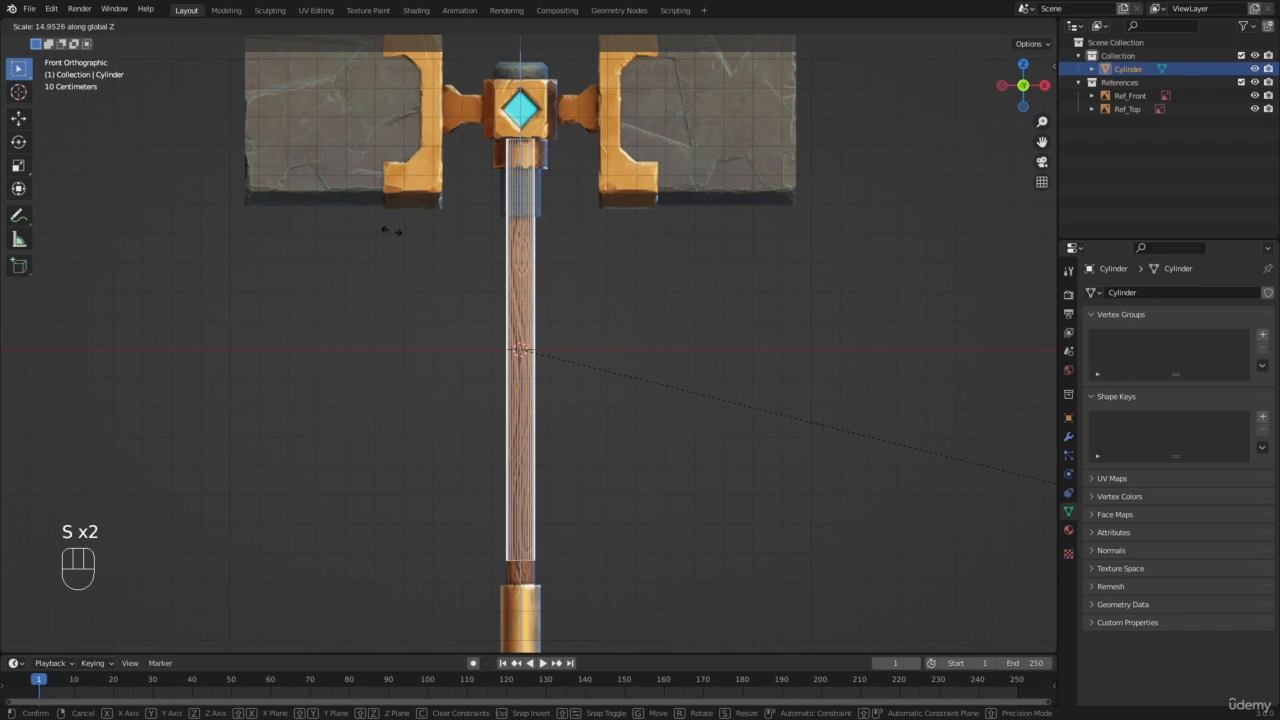
left_click(400, 169)
scroll(400, 169, "down", 1)
scroll(426, 226, "up", 3)
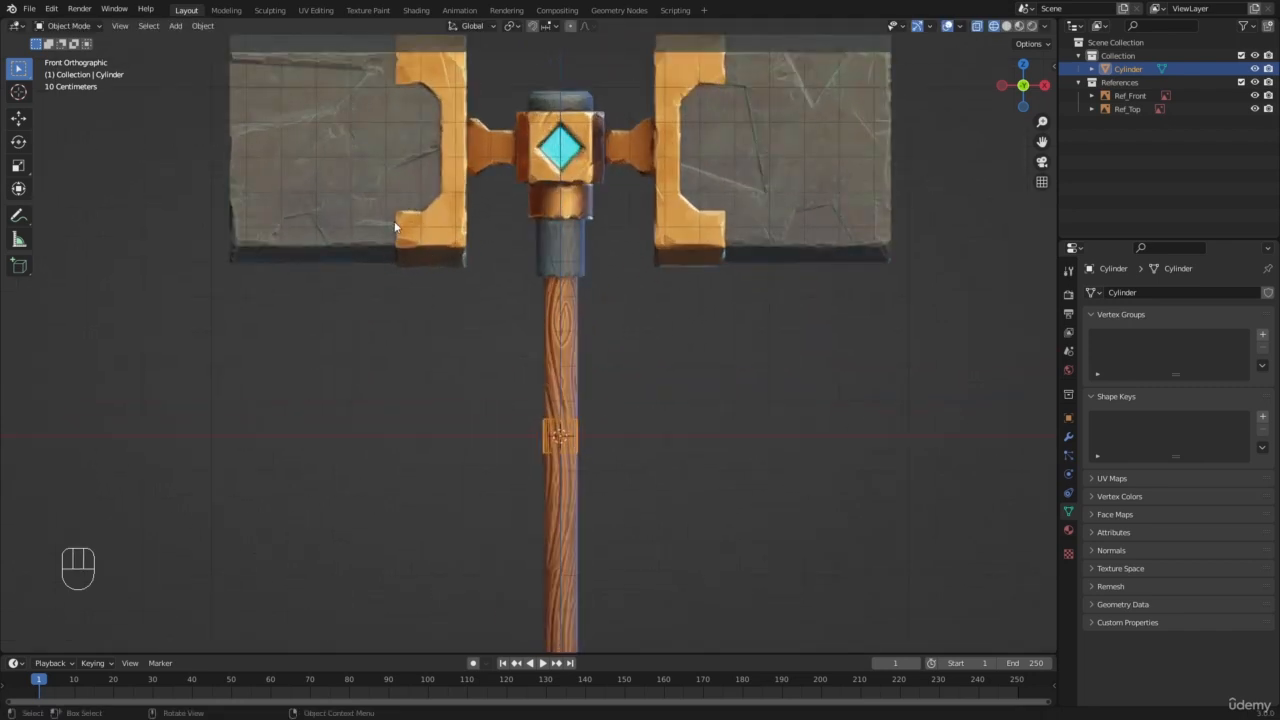
Step: Switch the handle cylinder to Edit Mode with its whole mesh selected
scroll(612, 440, "down", 4)
middle_click_drag(615, 448, 601, 382, "shift")
scroll(601, 382, "up", 6)
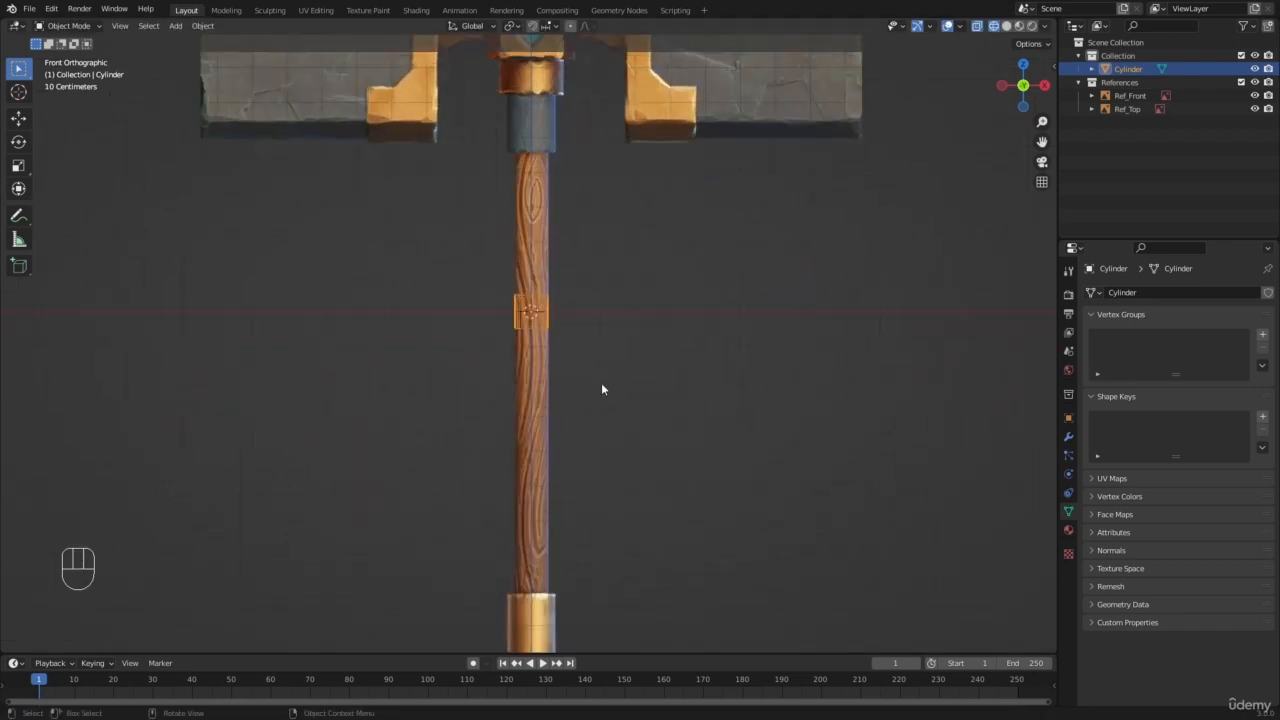
key("Tab")
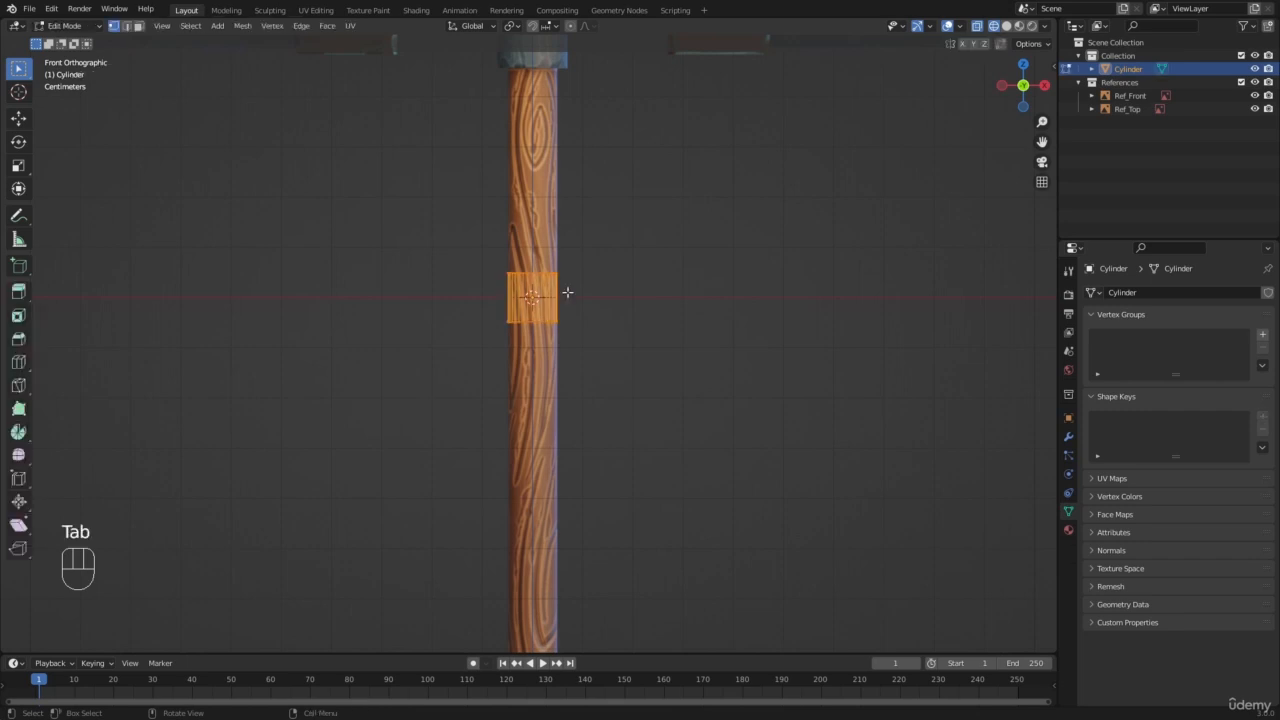
Step: Keep the cylinder in Edit Mode and deselect its whole mesh
left_click(60, 26)
left_click(56, 57)
scroll(558, 260, "up", 3)
middle_click_drag(541, 212, 504, 370, "shift")
key("a")
key("a")
key("b")
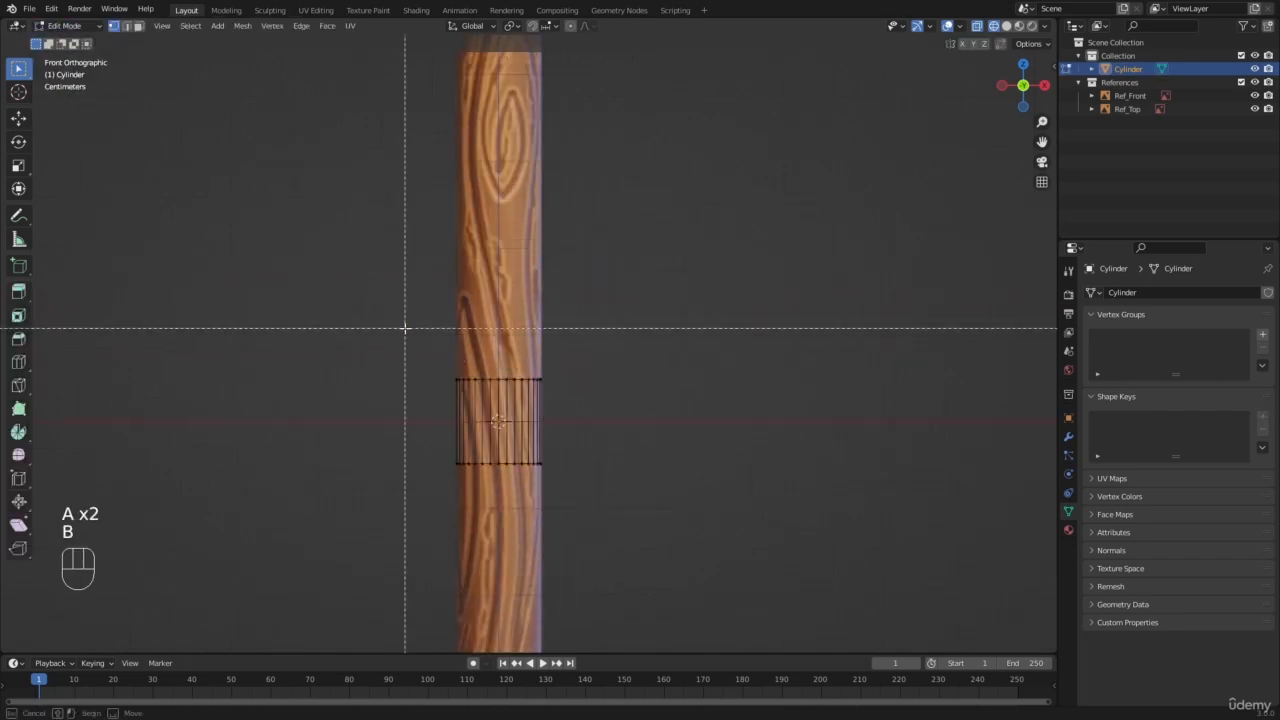
right_click(405, 328)
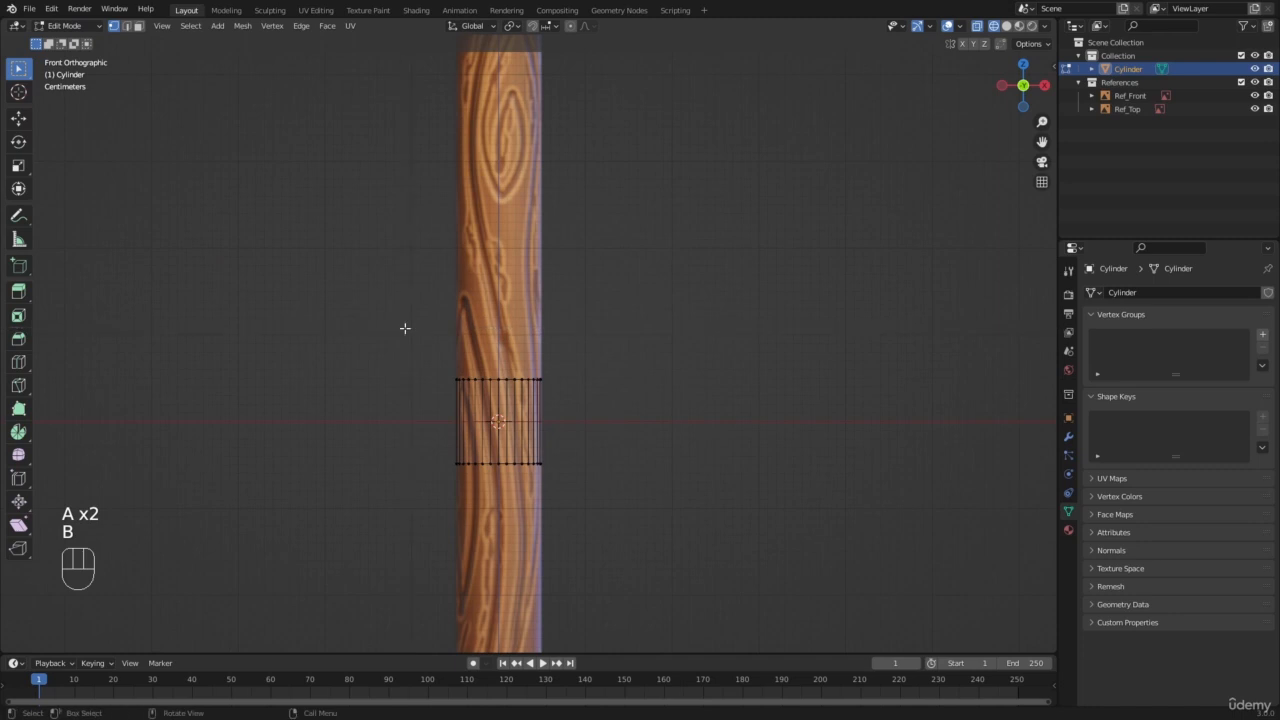
scroll(603, 397, "up", 1)
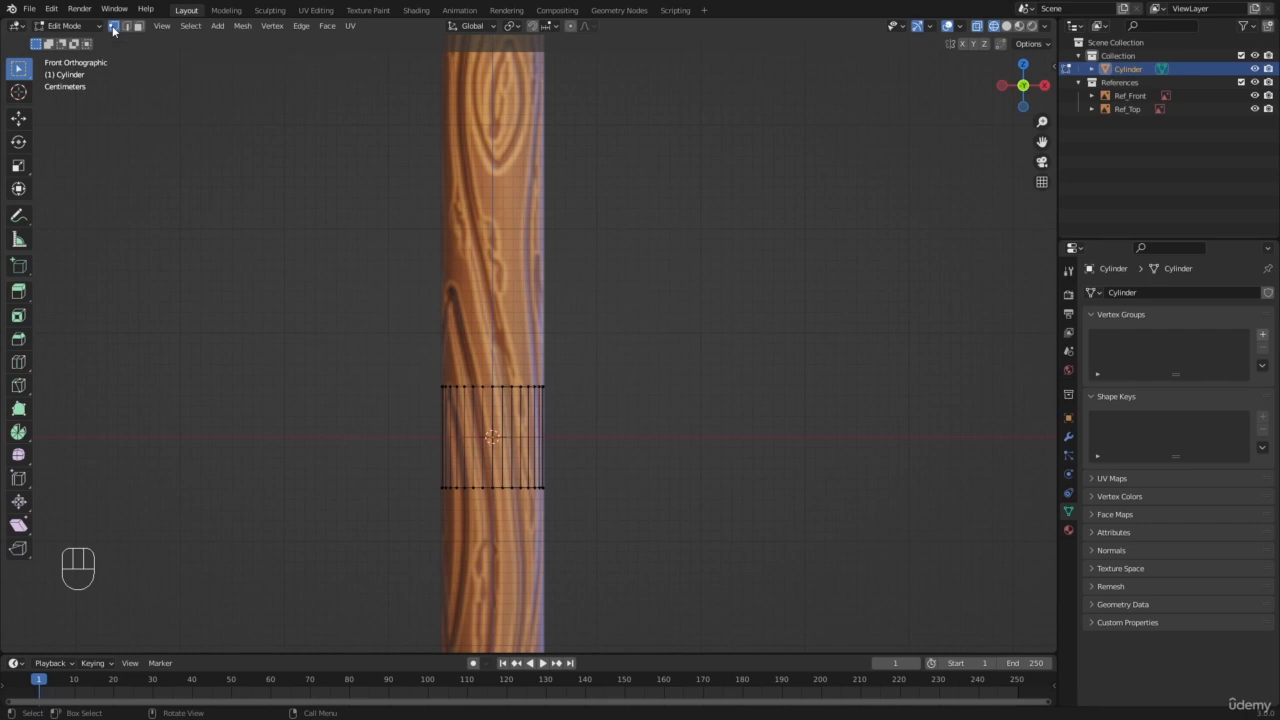
Step: Cycle the mesh selection mode repeatedly through vertex, edge and face
key("1")
key("2")
key("3")
key("1")
key("2")
key("3")
key("1")
key("2")
key("3")
Step: View the cylinder in solid shading from an angle and try selecting a side edge in edge selection mode
middle_click_drag(466, 424, 474, 443)
key("z")
key("1")
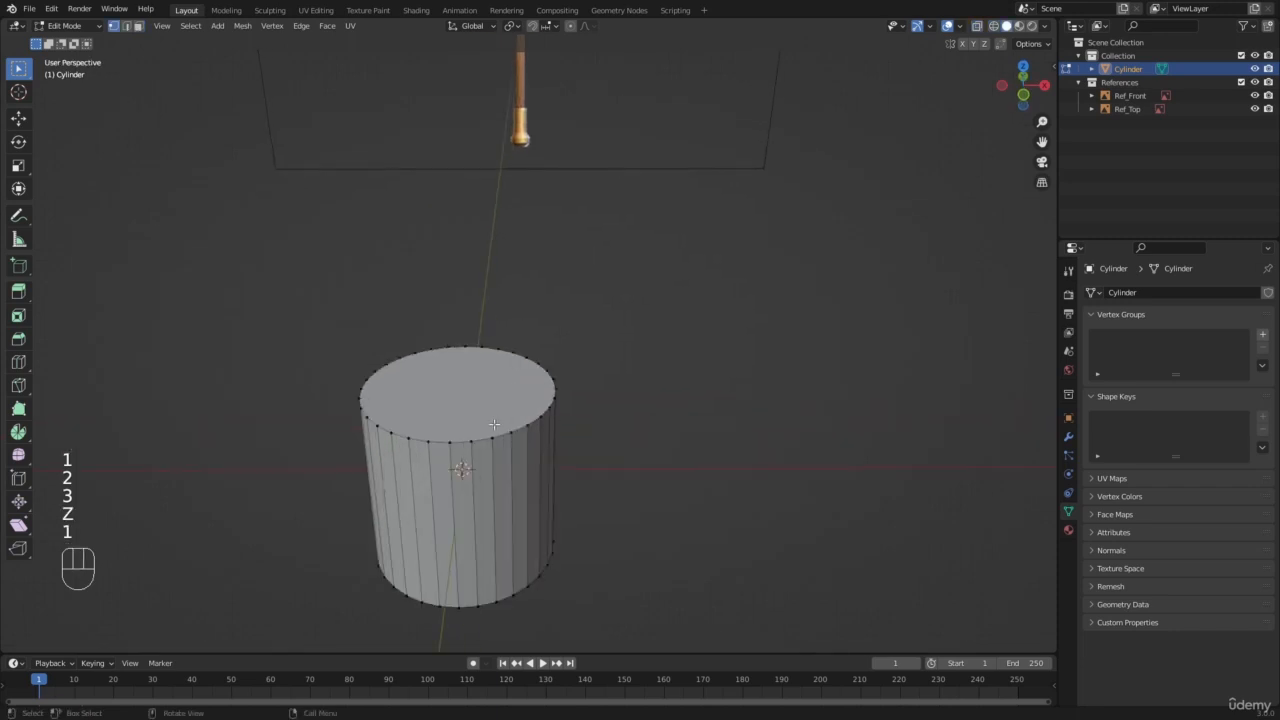
key("2")
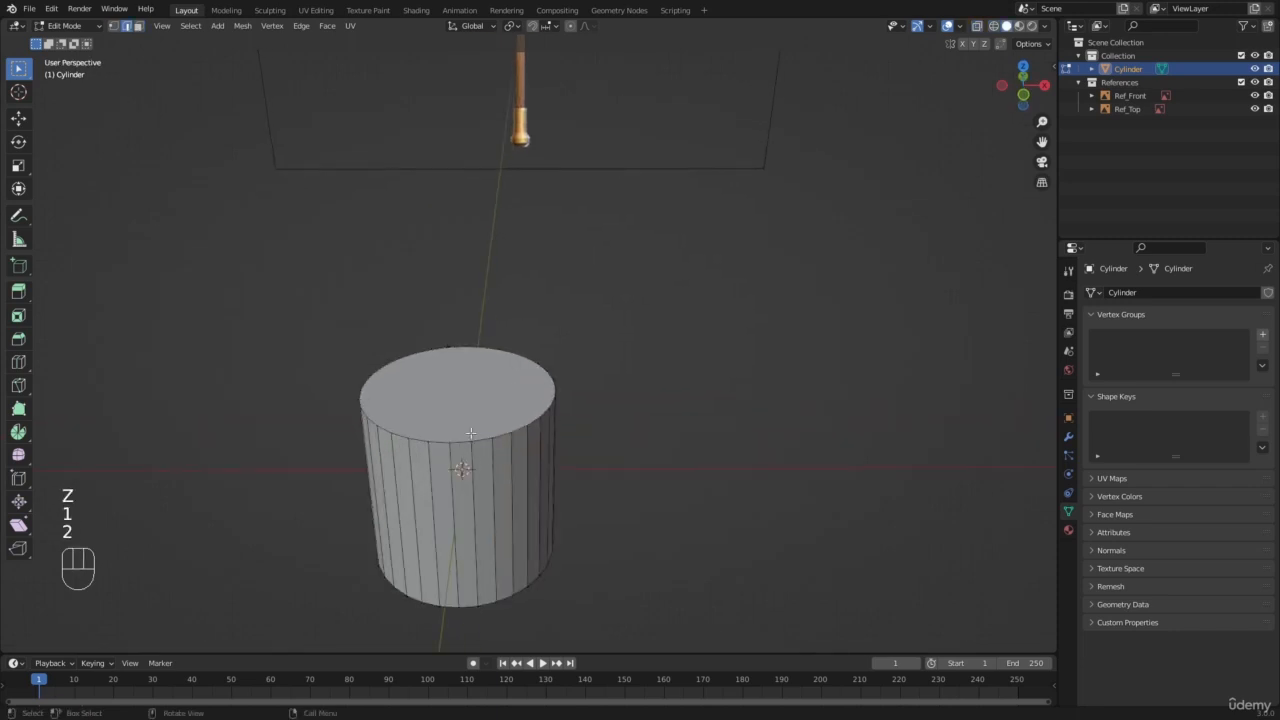
left_click(508, 500)
Step: Try selecting several side faces and the top face of the cylinder in face selection mode
key("3")
left_click(485, 505)
left_click(502, 498)
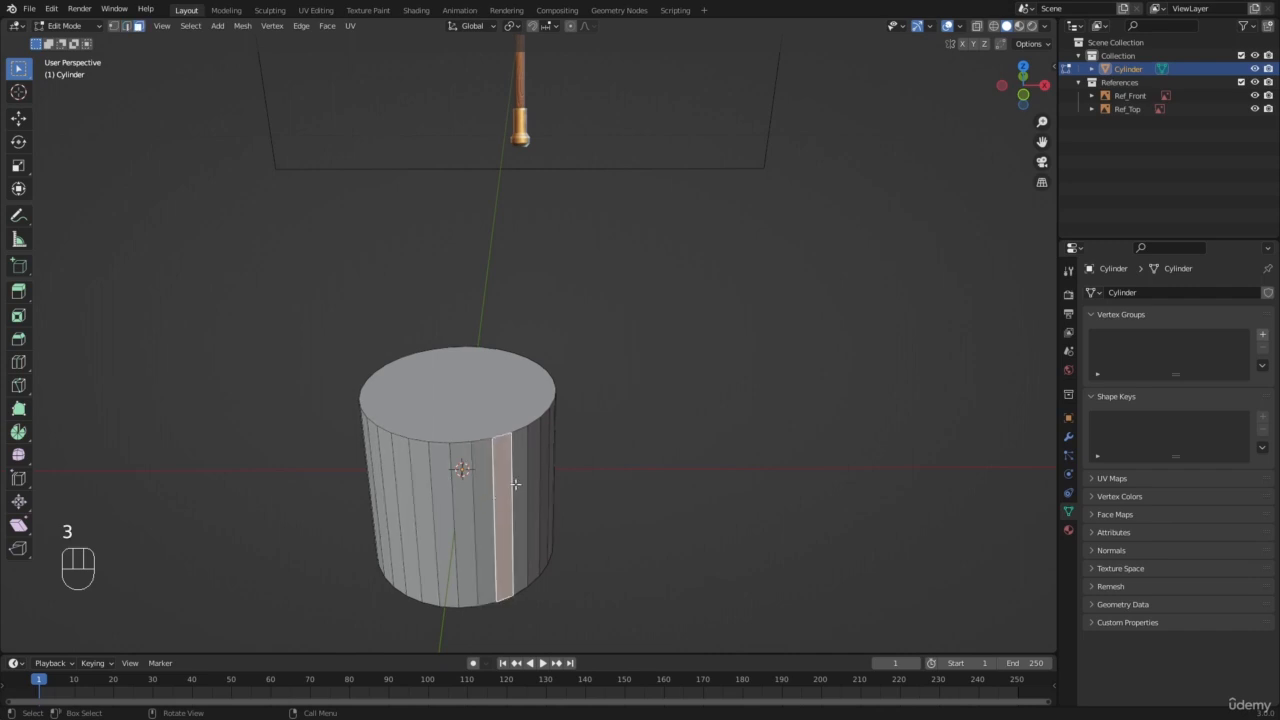
left_click(518, 476)
left_click(506, 420)
scroll(506, 420, "down", 3)
scroll(506, 420, "up", 2)
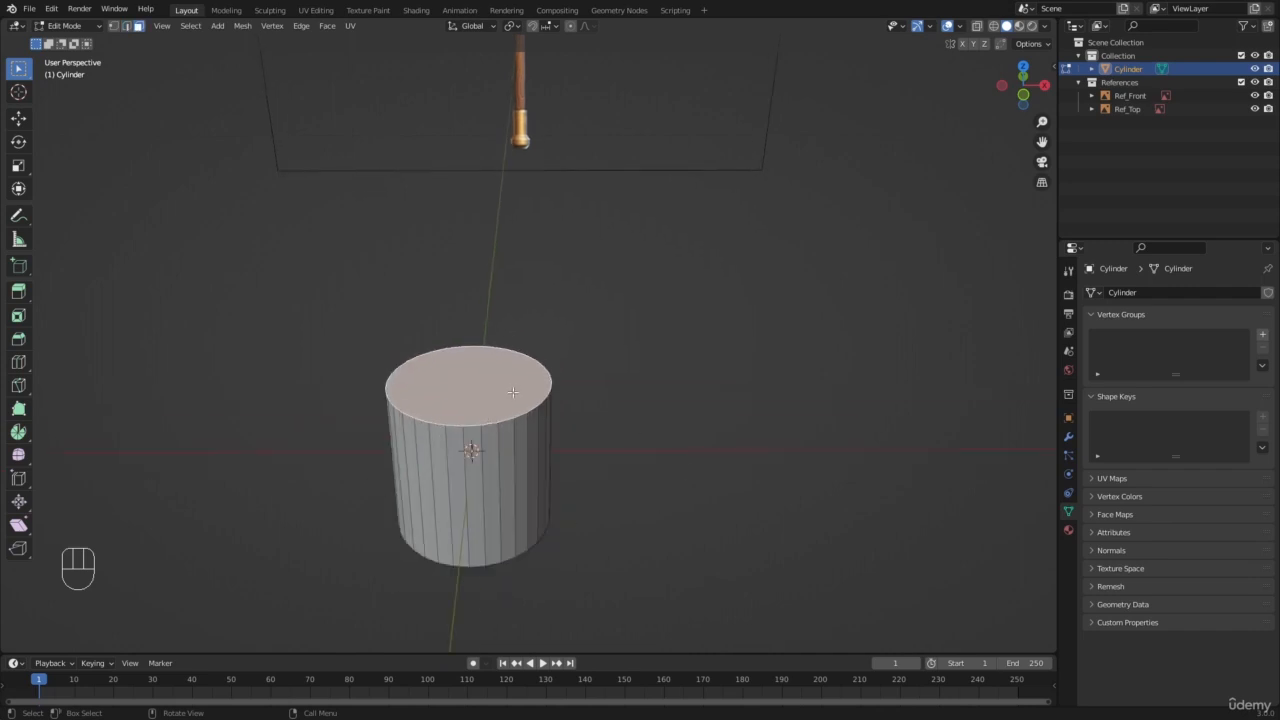
scroll(513, 396, "down", 4)
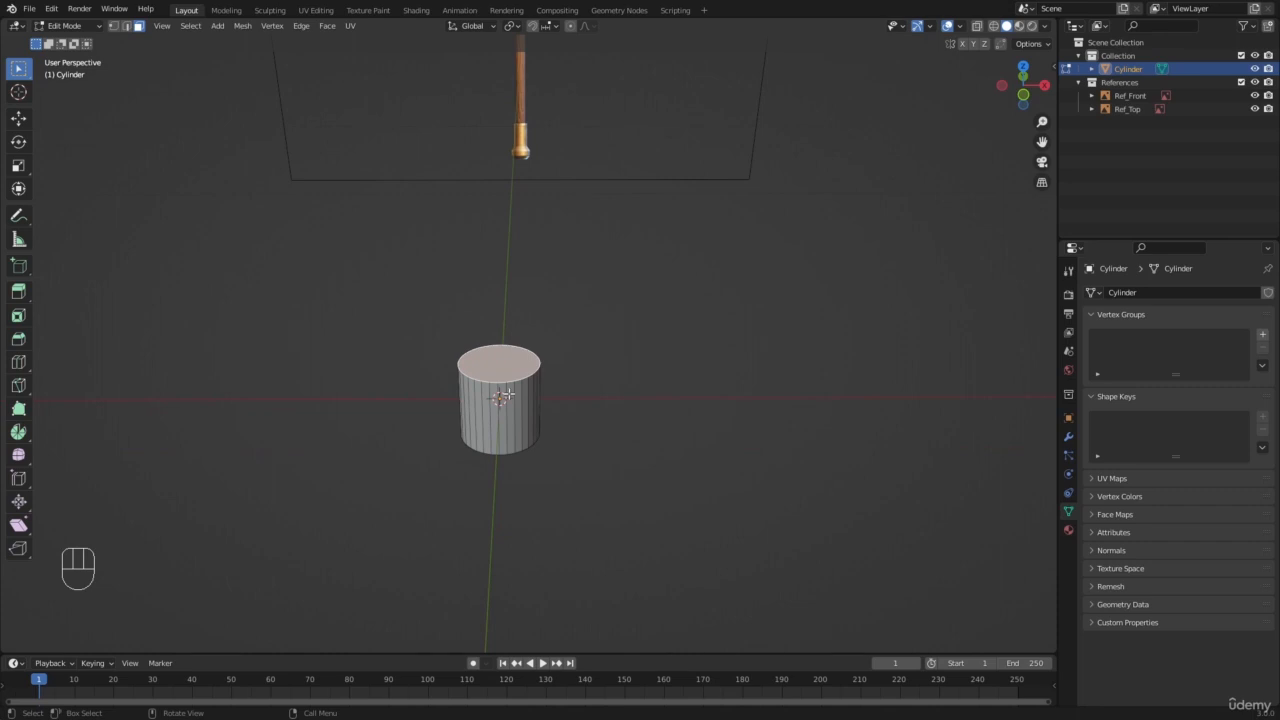
Step: Return to the front orthographic view in wireframe shading and set the selection mode to vertex
key("KP_1")
scroll(509, 393, "up", 7)
key("z")
left_click(272, 390)
scroll(451, 392, "down", 5)
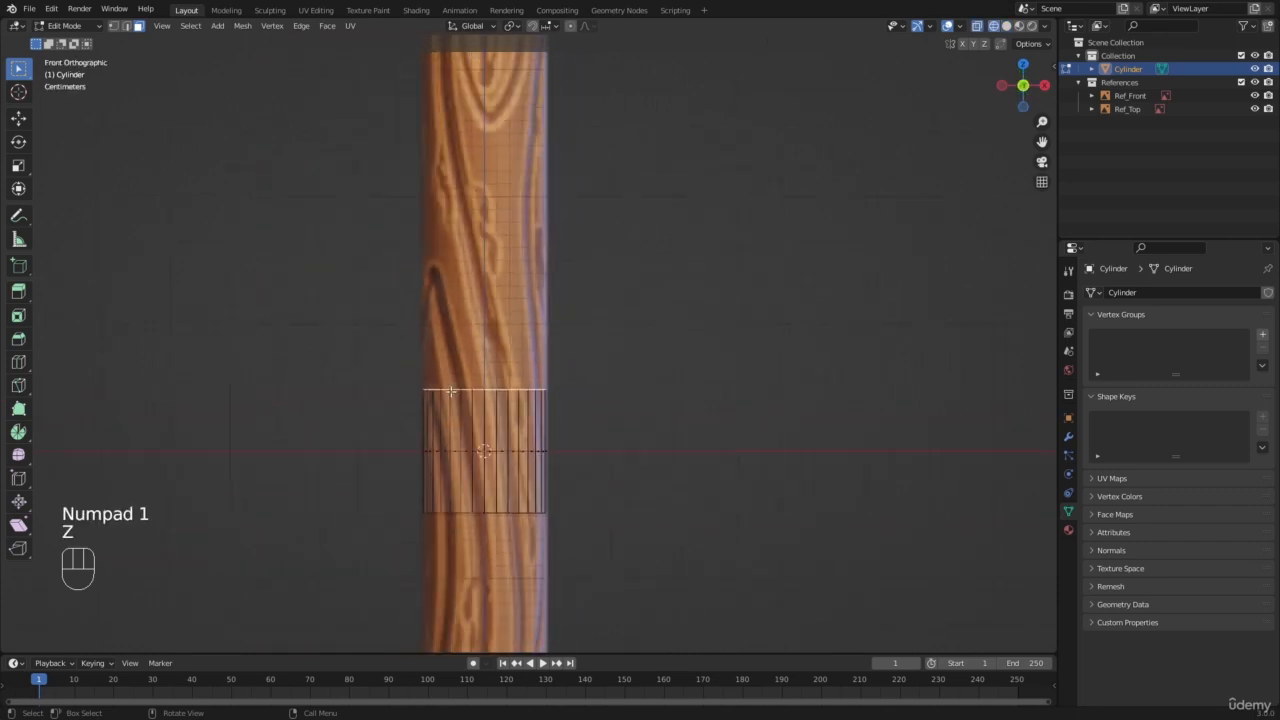
middle_click_drag(432, 320, 446, 459, "shift")
scroll(474, 438, "down", 5)
scroll(476, 435, "up", 2)
key("1")
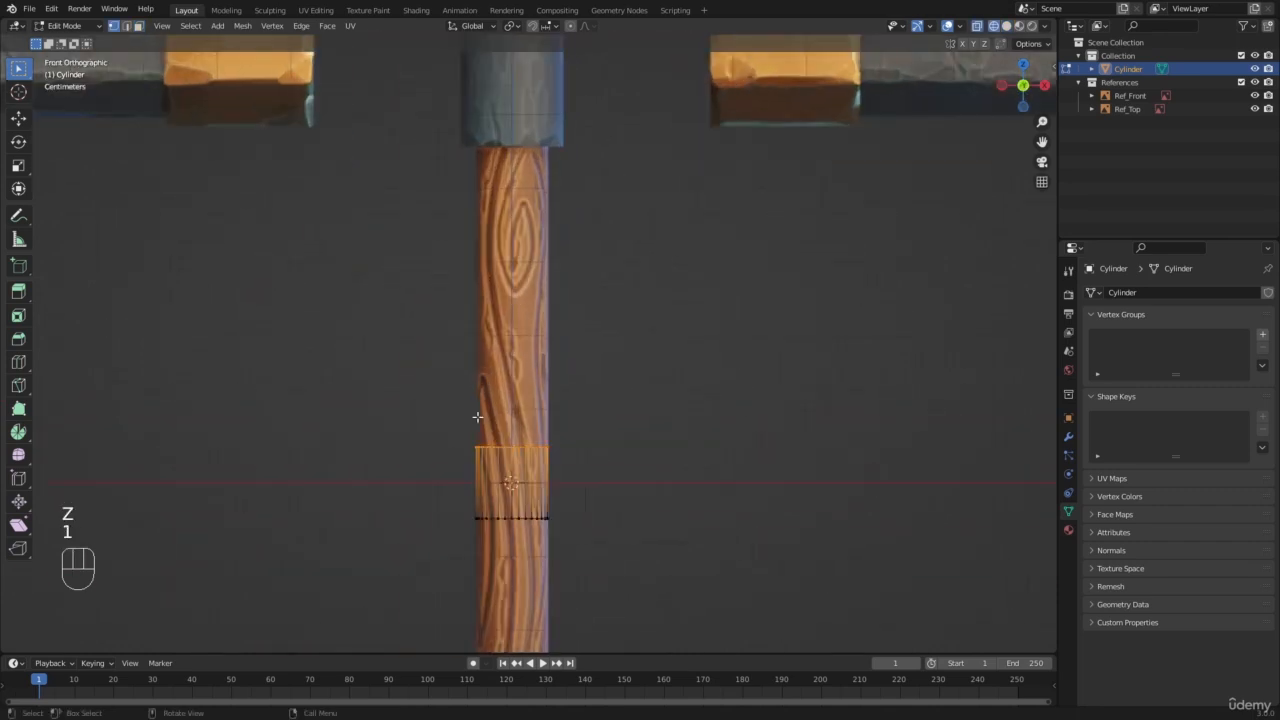
Step: Clear the selection and box-select only the cylinder's top ring of vertices
key("a")
key("a")
scroll(468, 444, "up", 2)
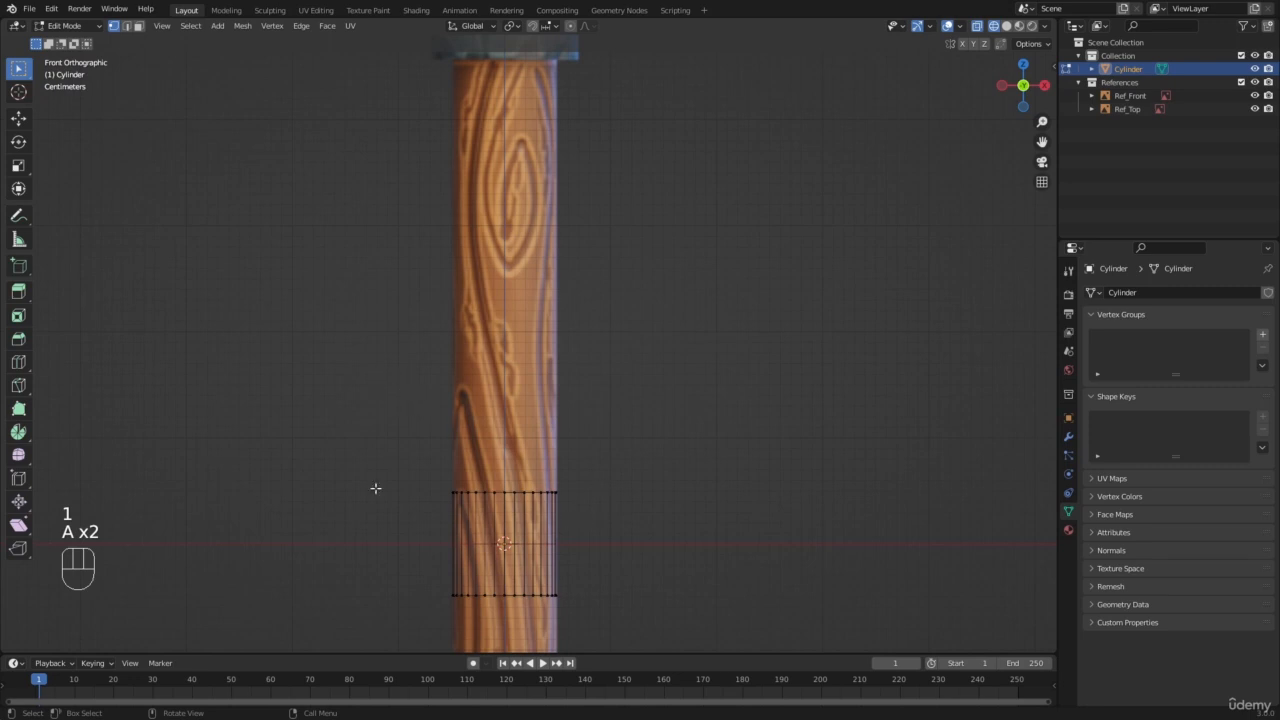
key("b")
left_click_drag(367, 409, 696, 547)
scroll(684, 529, "down", 3)
scroll(664, 519, "up", 2)
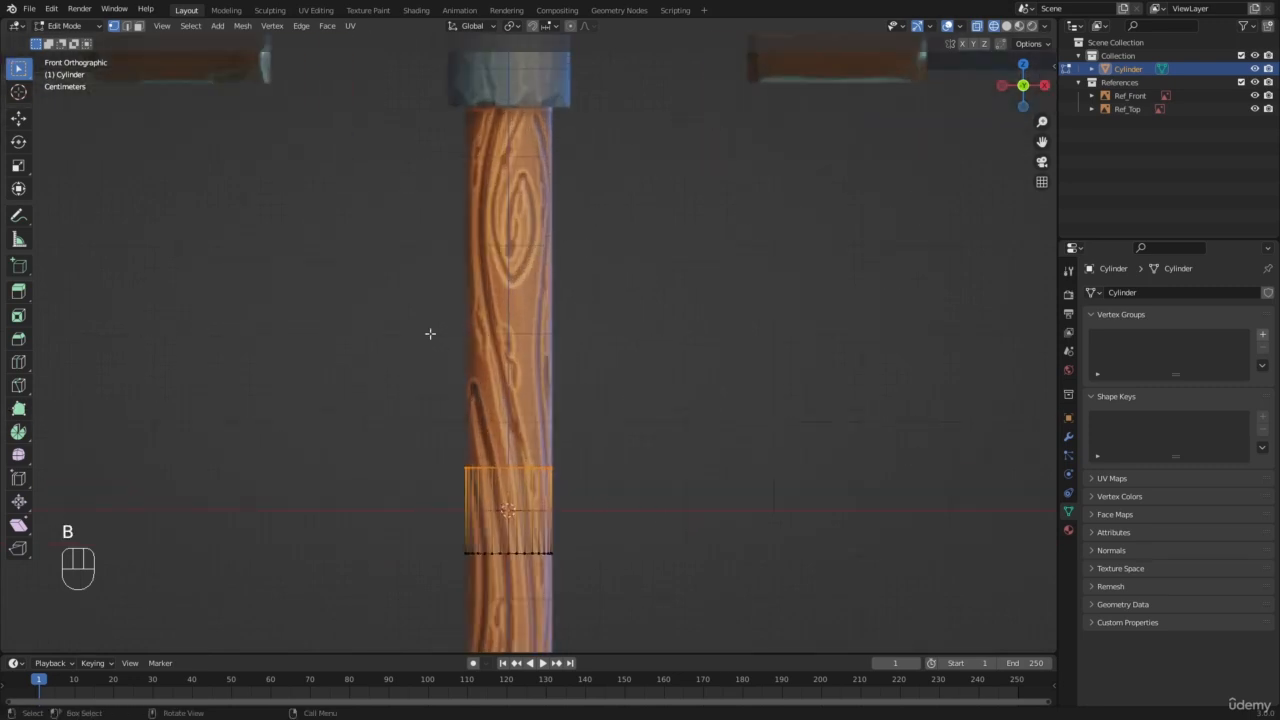
key("b")
left_click_drag(366, 249, 674, 498)
scroll(580, 474, "down", 2)
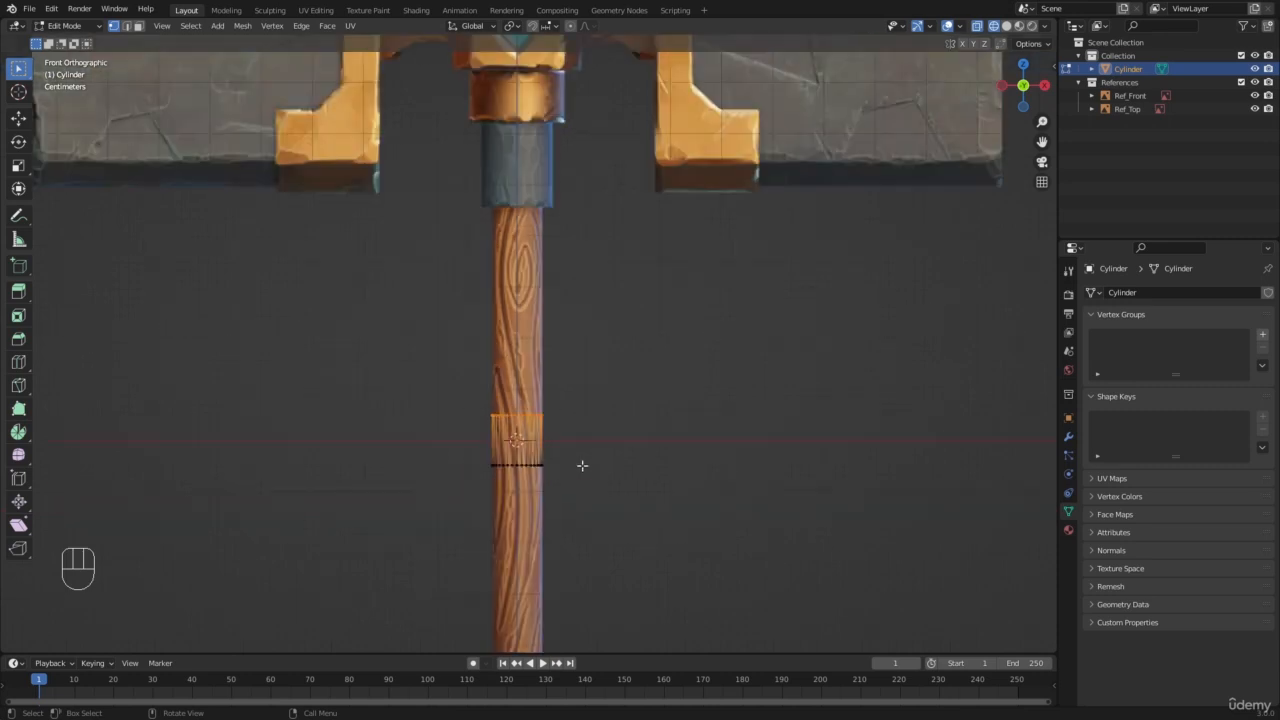
Step: Move the top vertices up about 0.406 m along Z to the handle's upper end below the metal collar
key("g")
key("z")
left_click(578, 396)
key("g")
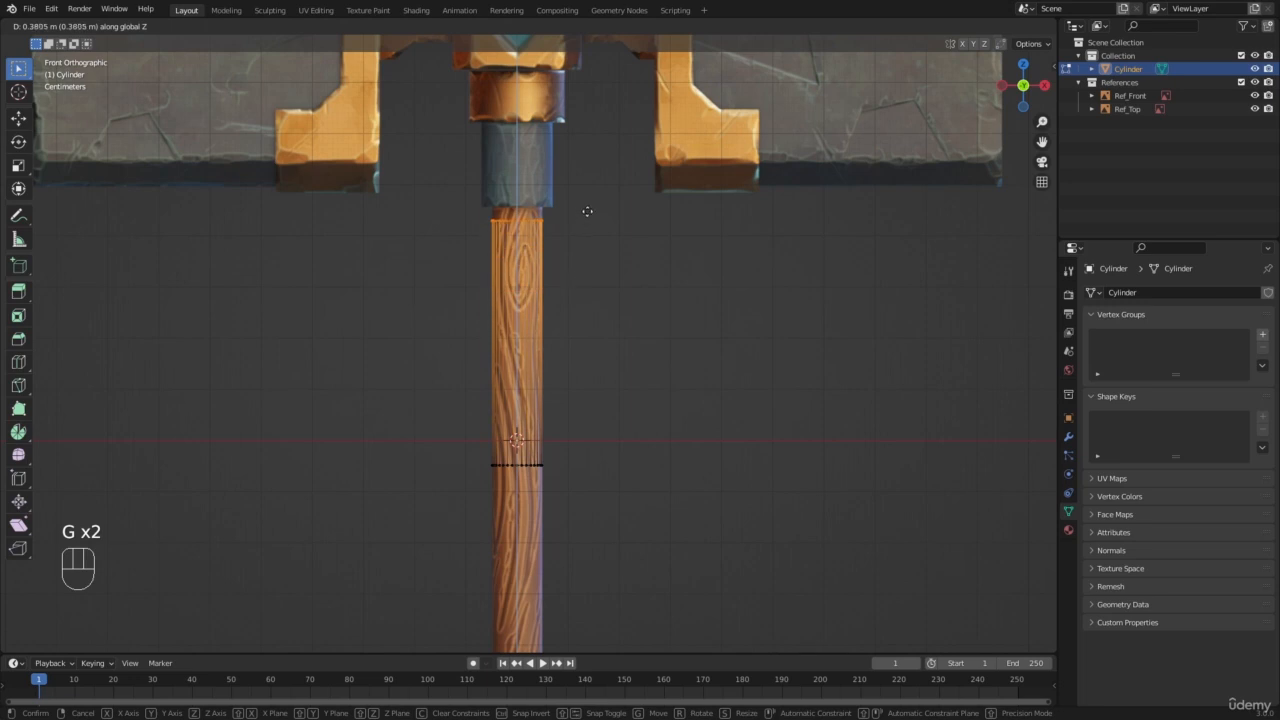
key("shift")
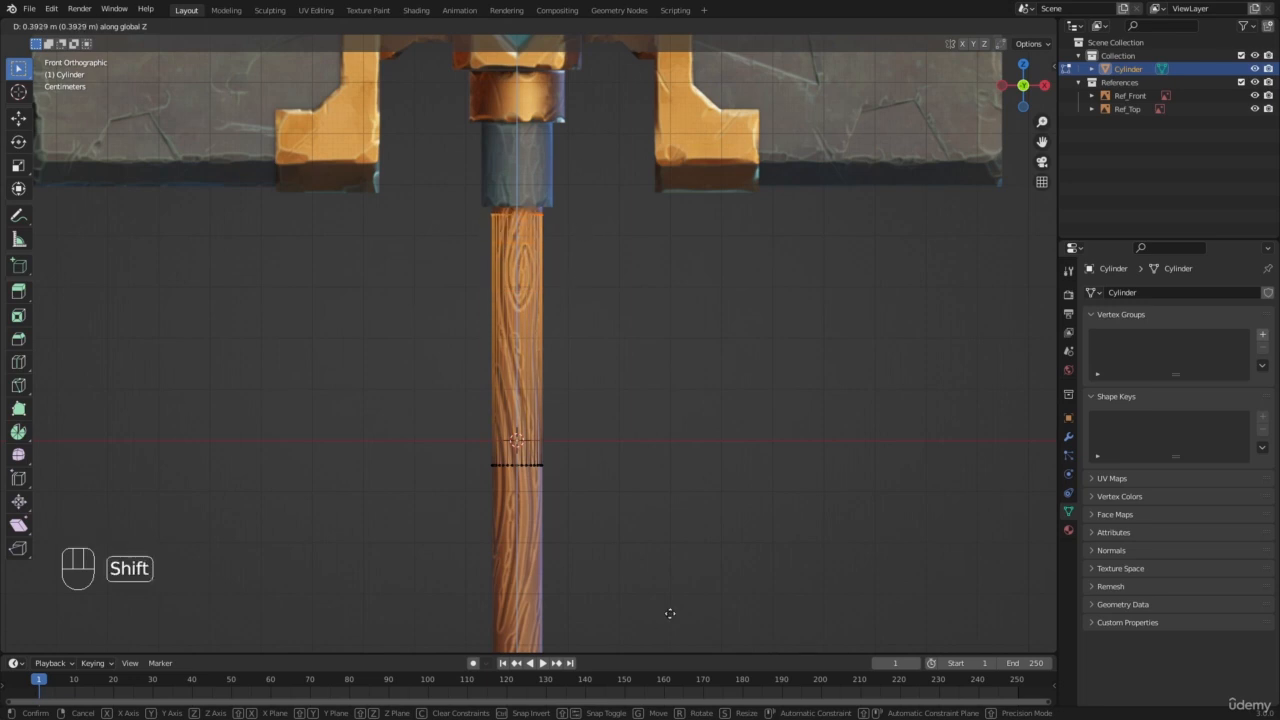
left_click(688, 553)
Step: Clear the selection and box-select the cylinder's bottom ring of vertices
key("a")
key("a")
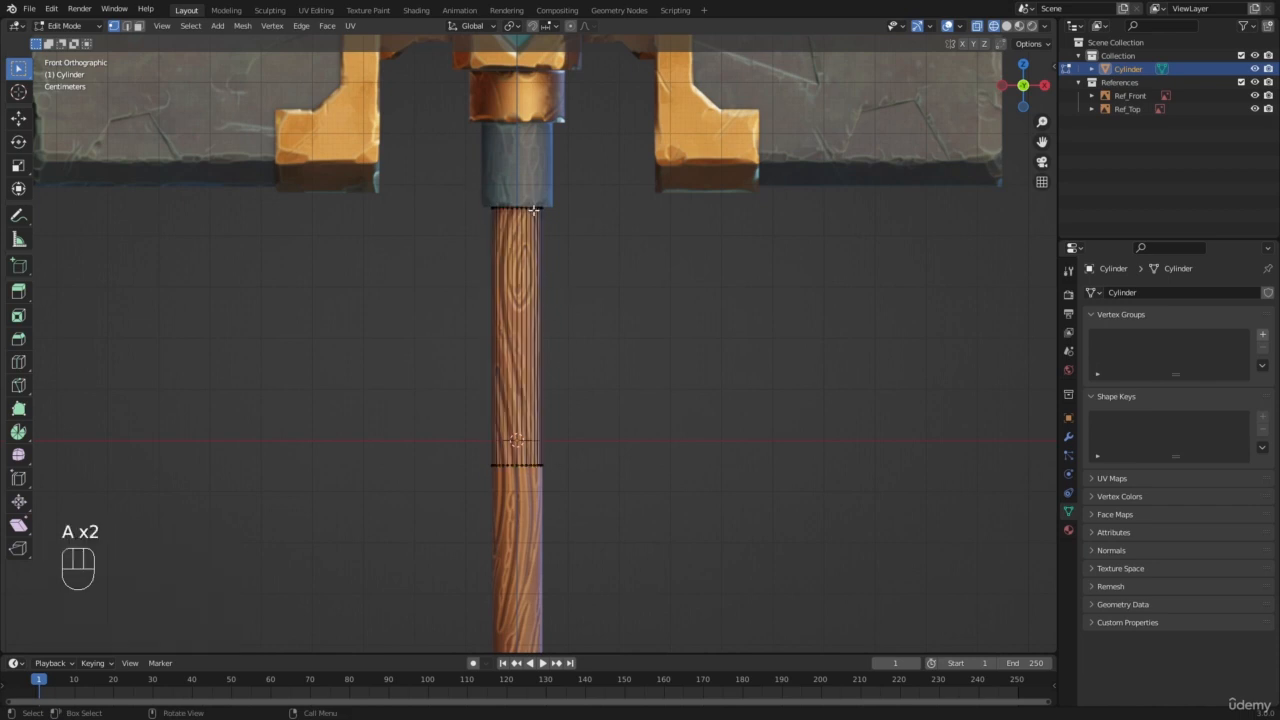
scroll(557, 226, "down", 3)
middle_click_drag(558, 409, 580, 291, "shift")
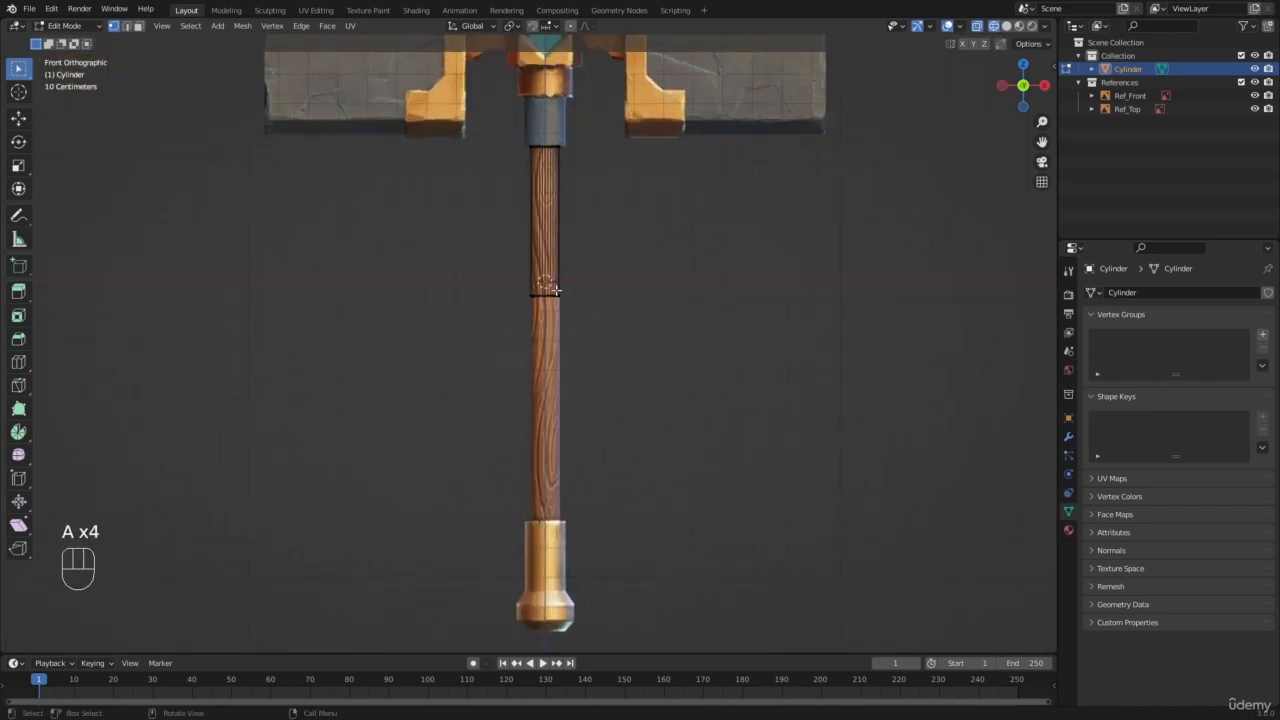
key("b")
left_click_drag(500, 271, 588, 320)
scroll(588, 320, "up", 3)
key("b")
left_click_drag(502, 211, 697, 346)
scroll(634, 276, "down", 3)
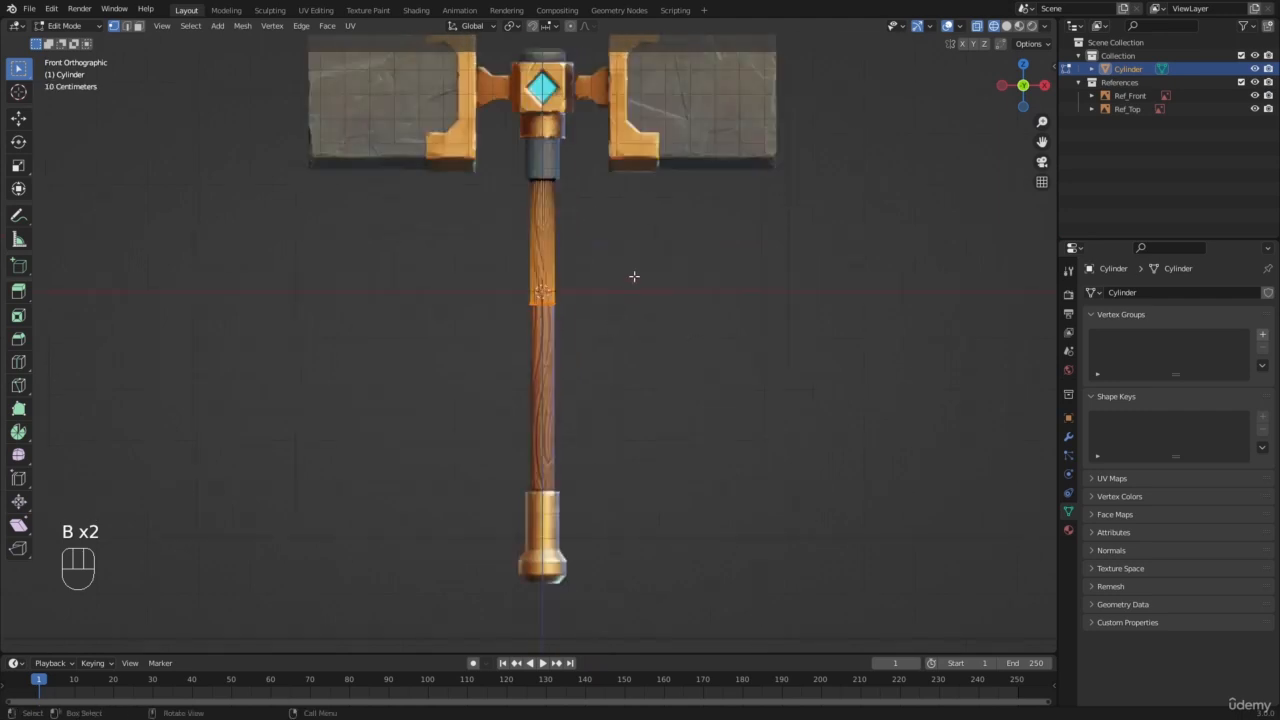
Step: Move the bottom vertices down about 0.759 m along Z to where the wood meets the gold pommel
key("g")
key("z")
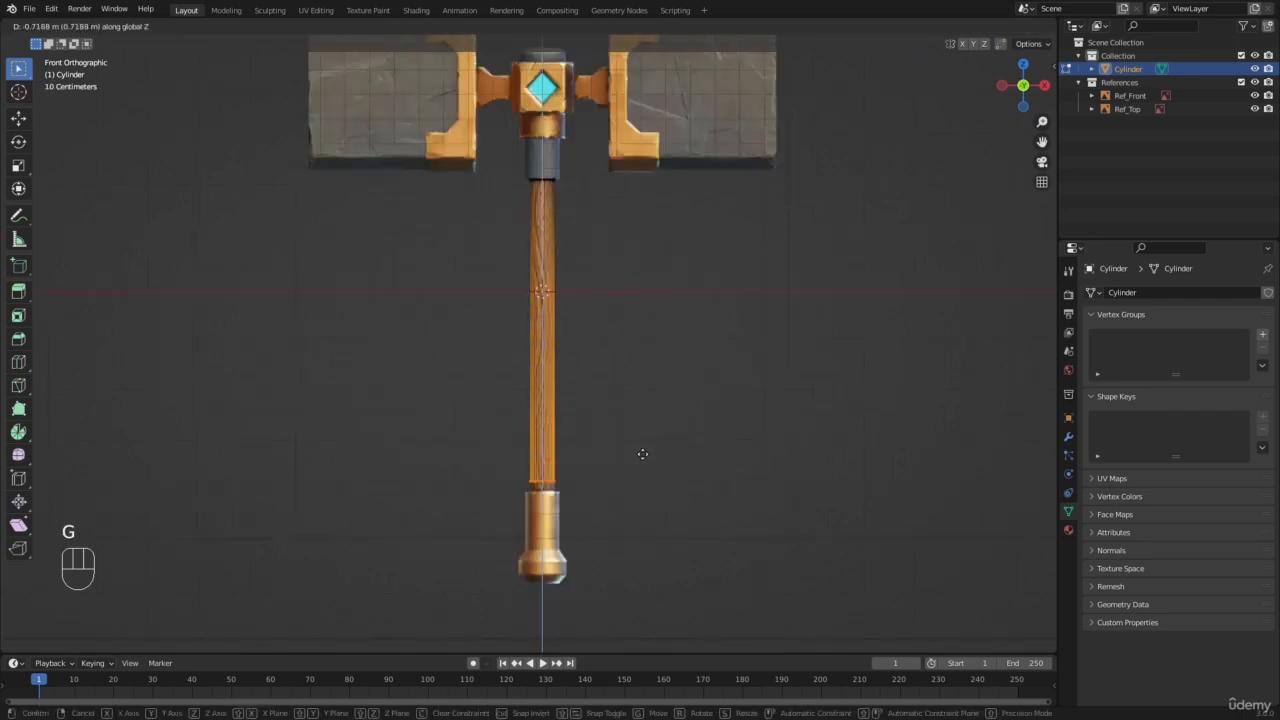
key("shift")
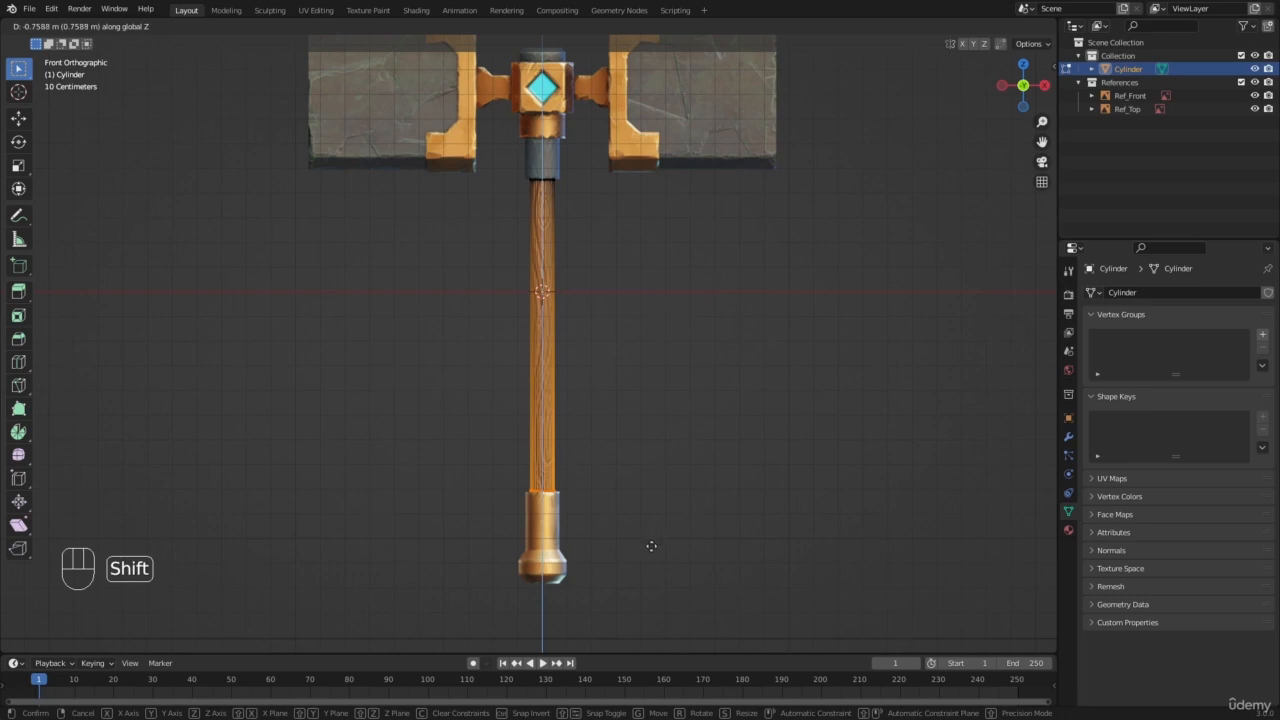
left_click(651, 546)
scroll(584, 478, "up", 2)
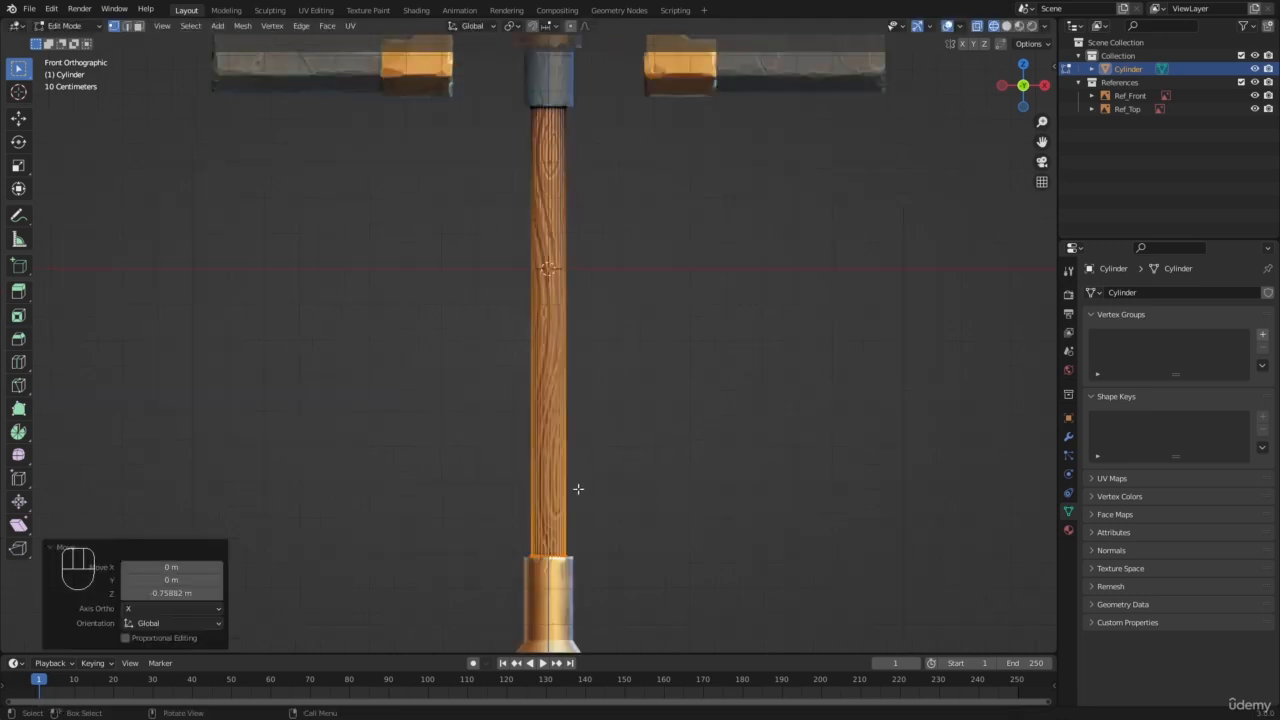
middle_click_drag(574, 498, 597, 541, "shift")
scroll(590, 354, "up", 4)
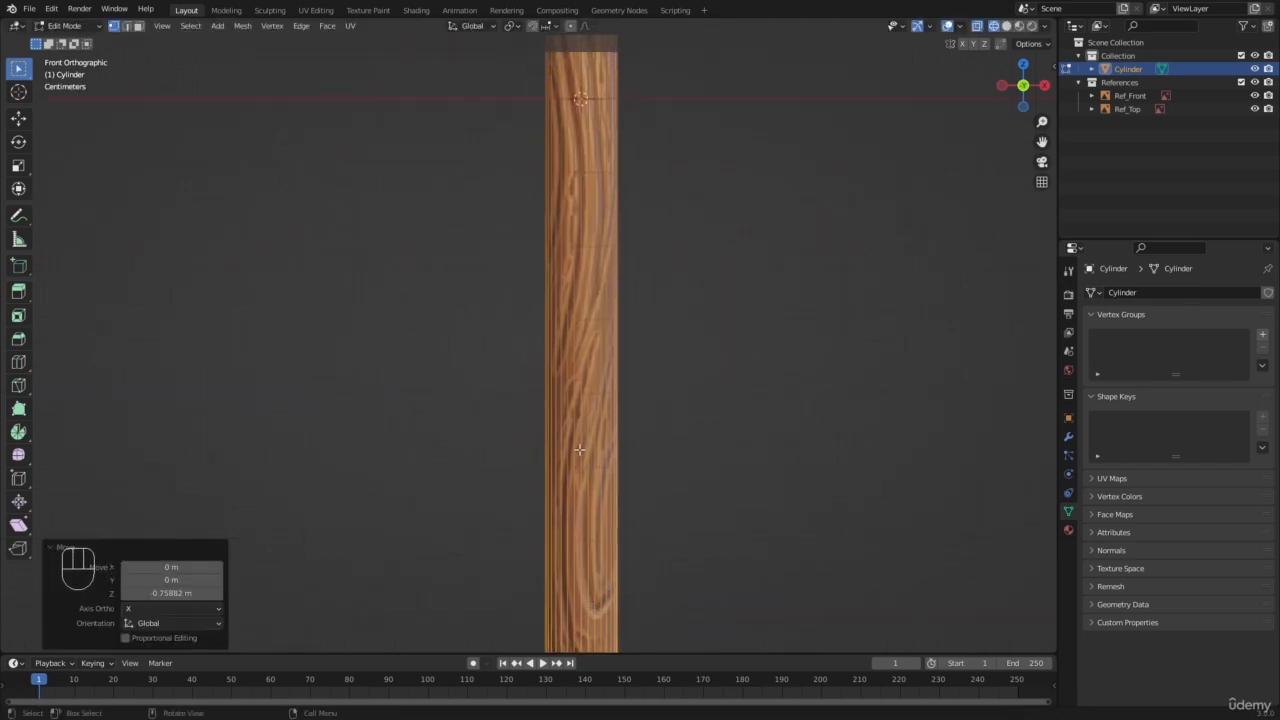
scroll(540, 318, "down", 6)
middle_click_drag(537, 311, 532, 362, "shift")
scroll(532, 362, "up", 2)
Step: Return the handle cylinder to Object Mode, show it in solid shading and deselect everything
key("Tab")
key("z")
key("a")
key("a")
scroll(504, 262, "down", 3)
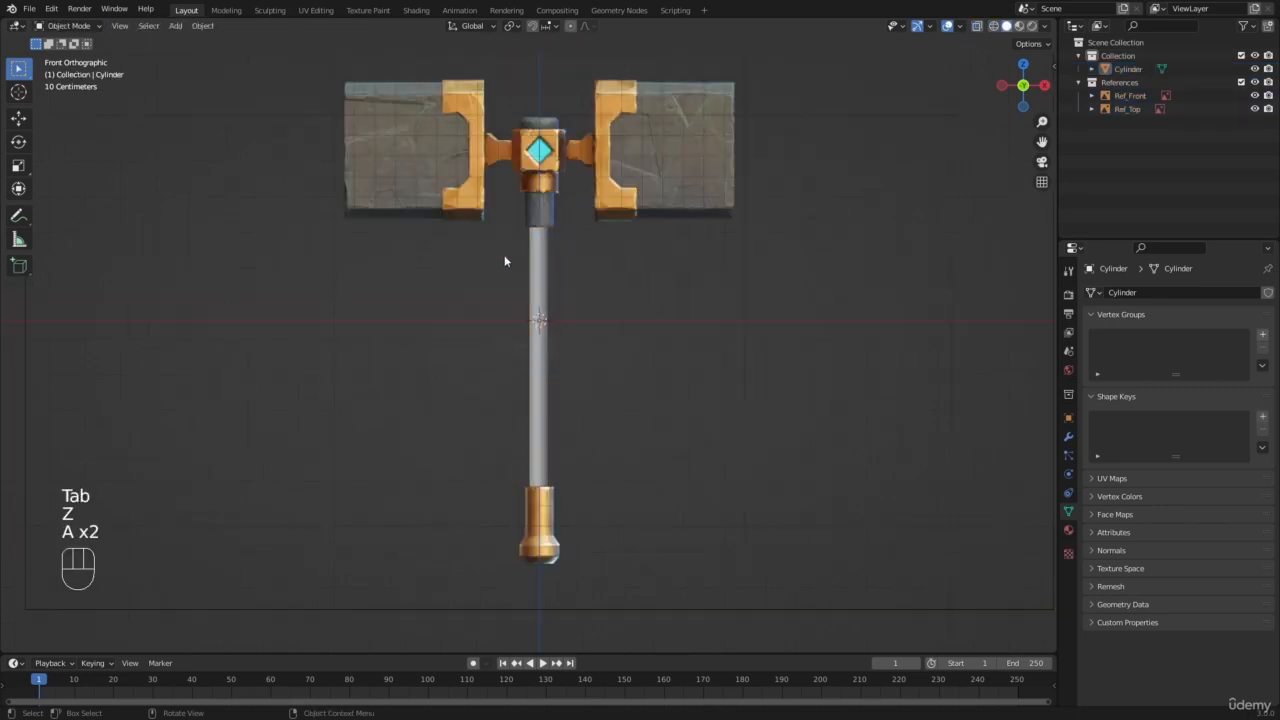
mouse_move(506, 260)
middle_mouse_down()
mouse_move(556, 332)
mouse_move(544, 384)
middle_mouse_up()
scroll(514, 379, "up", 3)
Step: Apply the scale of the handle cylinder and deselect it
left_click(514, 383)
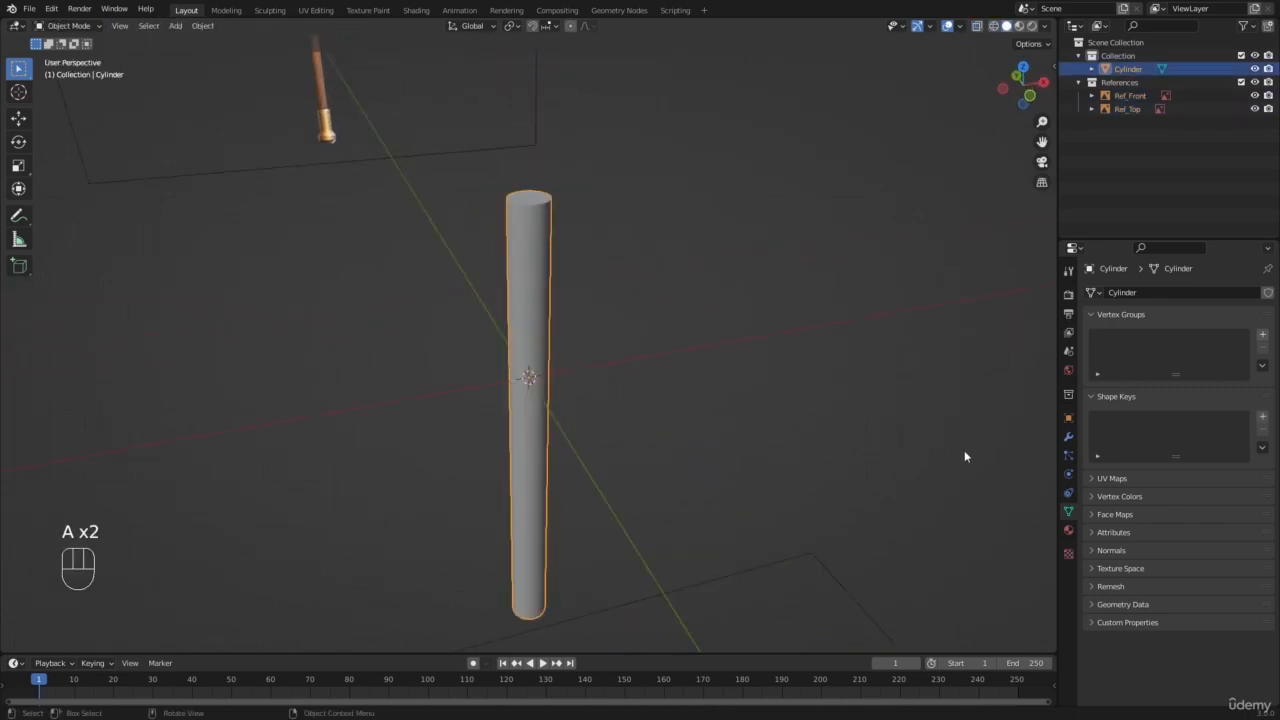
left_click(660, 317)
left_click(518, 270)
key("ctrl+a")
left_click(503, 258)
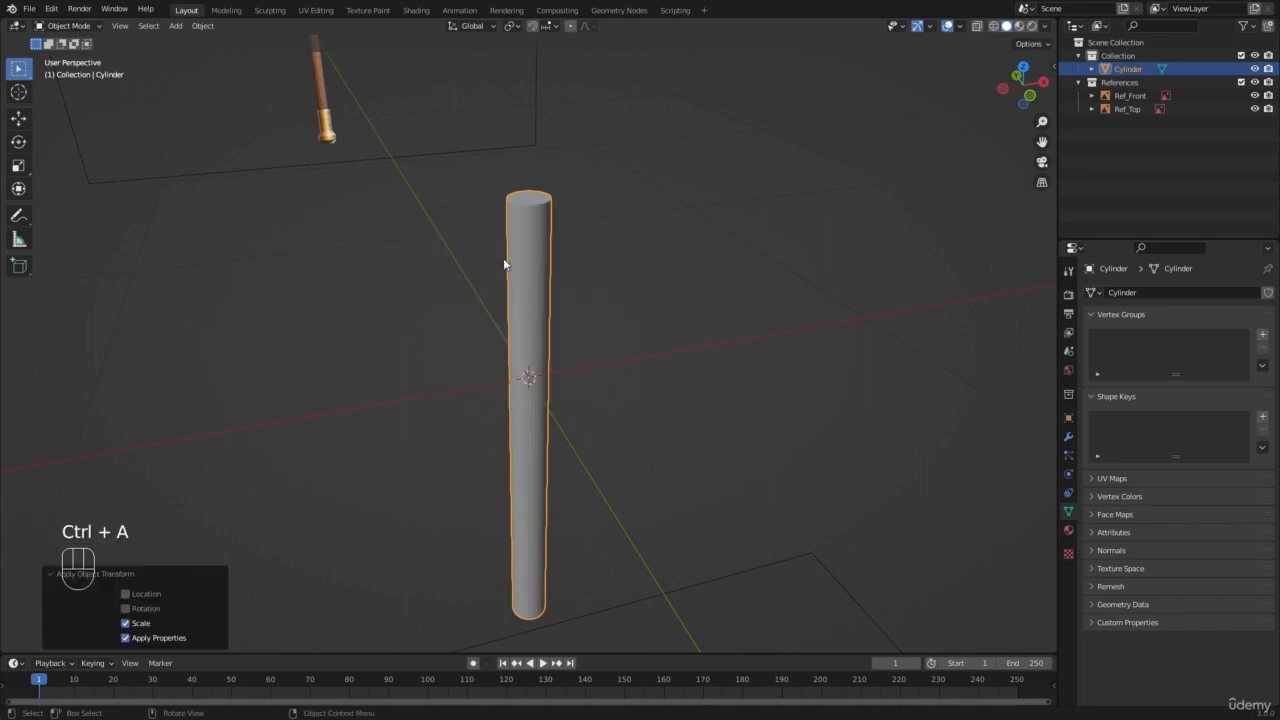
left_click(636, 282)
scroll(560, 292, "down", 3)
scroll(486, 300, "up", 1)
key("shift+a")
mouse_move(486, 300)
left_click(556, 317)
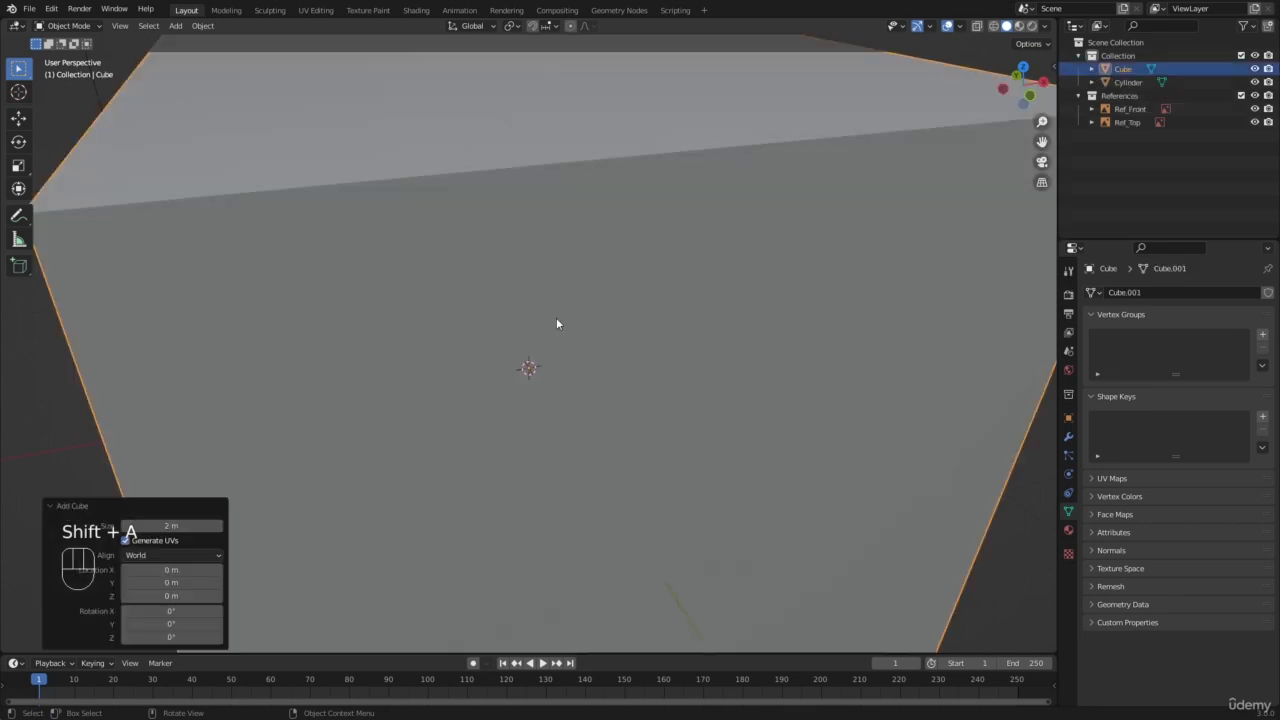
key("x")
left_click(580, 328)
Step: Add a cube, scale it down to a small block and move it about 1.526 m along negative X beside the handle
key("shift+a")
mouse_move(560, 331)
left_click(651, 341)
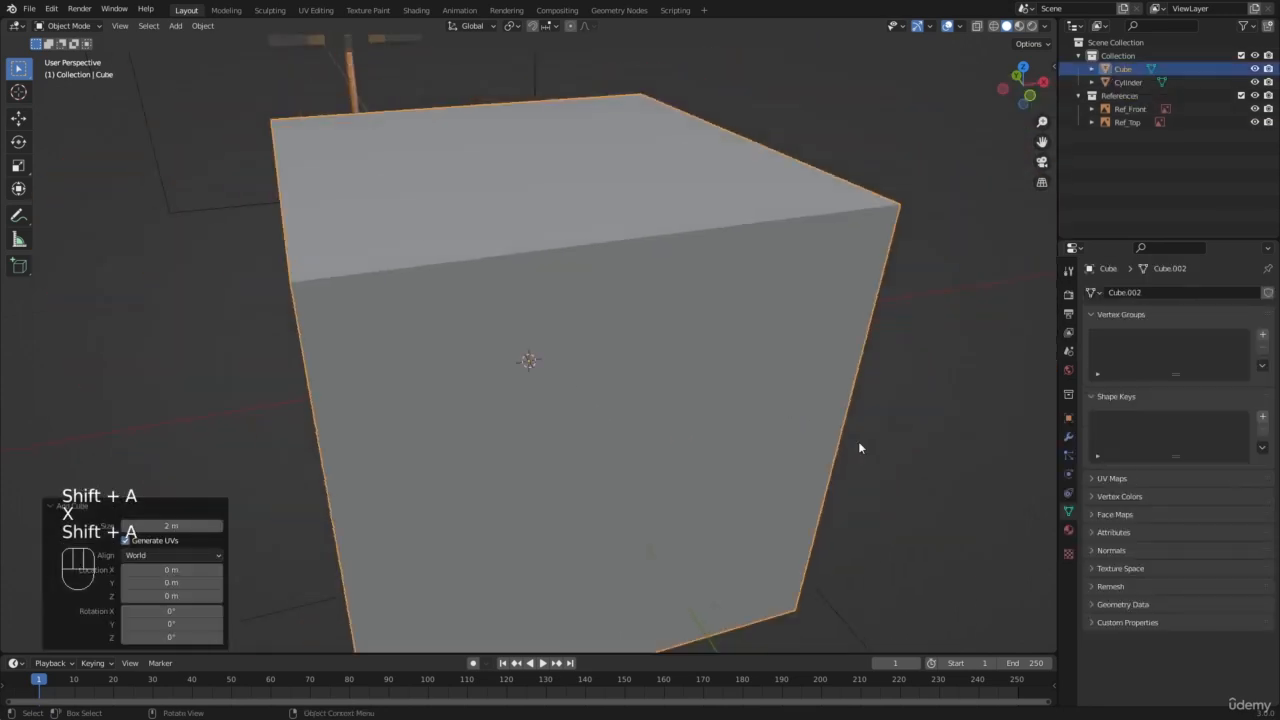
key("s")
left_click(500, 408)
key("g")
key("x")
left_click(182, 449)
Step: Duplicate the small cube along the X axis, placing the copy between the original and the handle
key("shift+d")
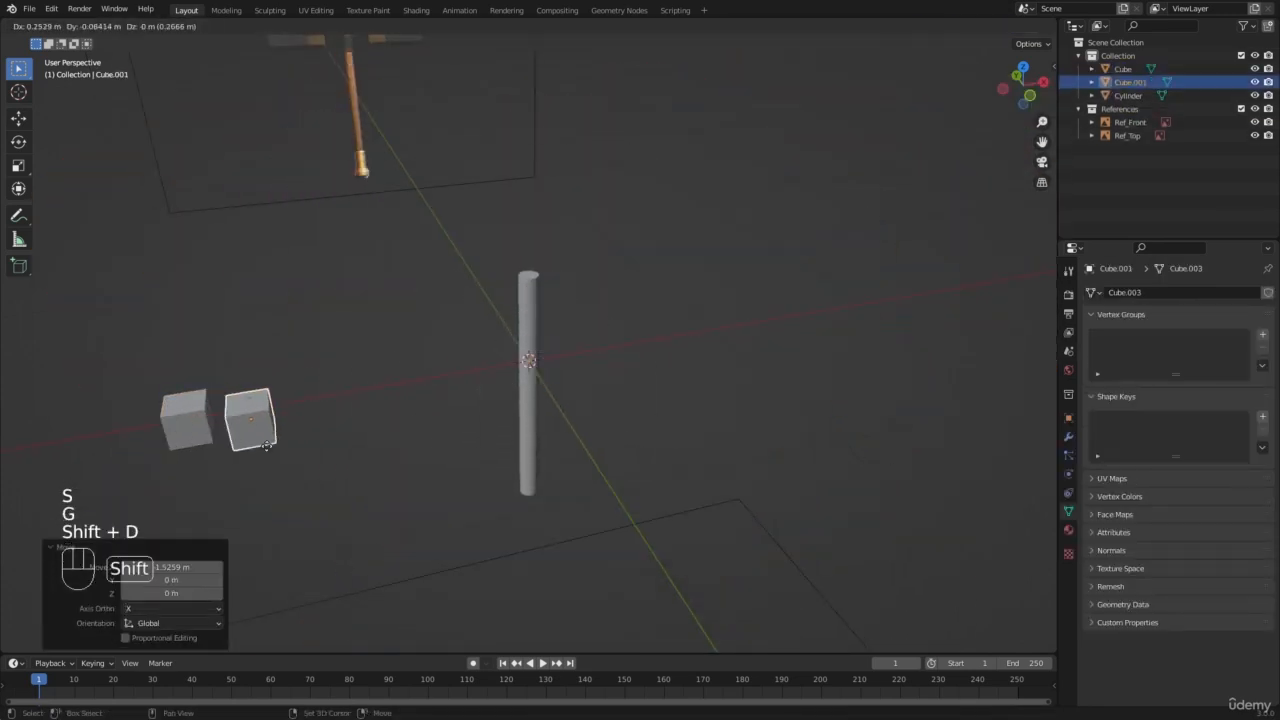
key("x")
left_click(304, 436)
middle_click_drag(372, 412, 570, 371, "shift")
scroll(570, 371, "up", 3)
Step: Select both small cubes, stretch them along Z by a factor of about 5.09 and deselect everything
key("a")
key("a")
left_click(347, 388)
key("s")
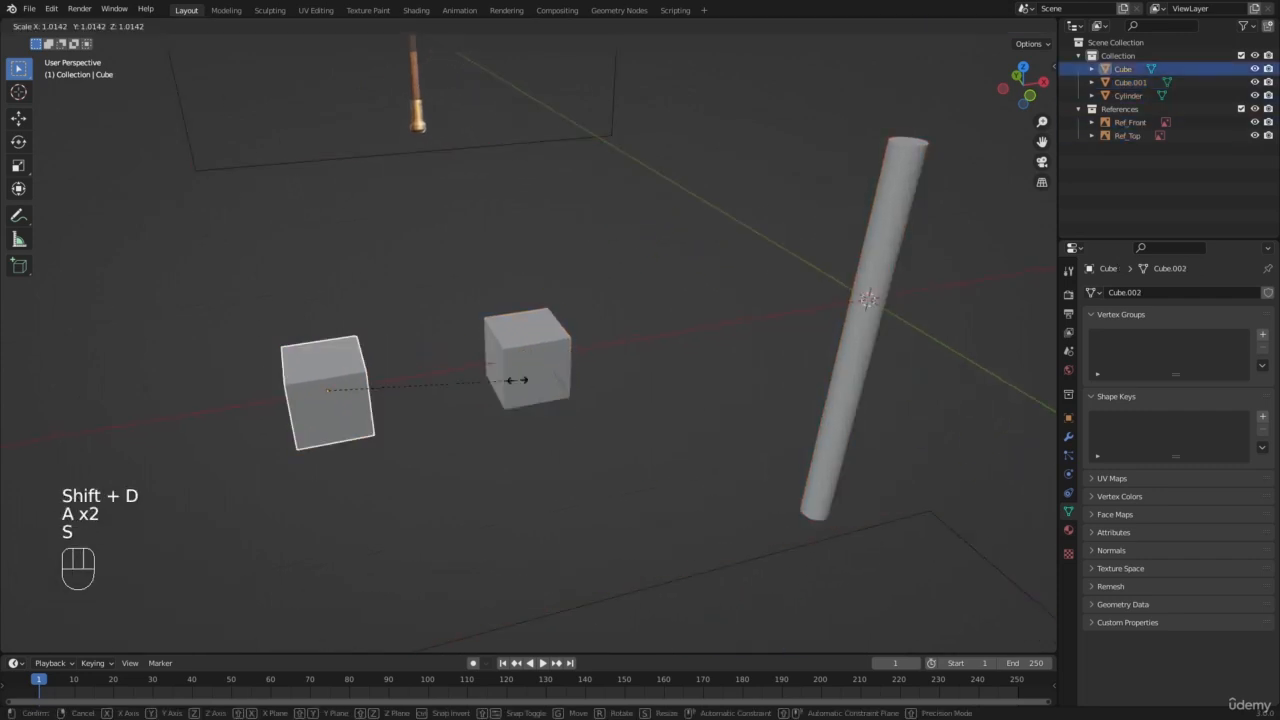
left_click(516, 380)
left_click(544, 372, "shift")
key("s")
key("z")
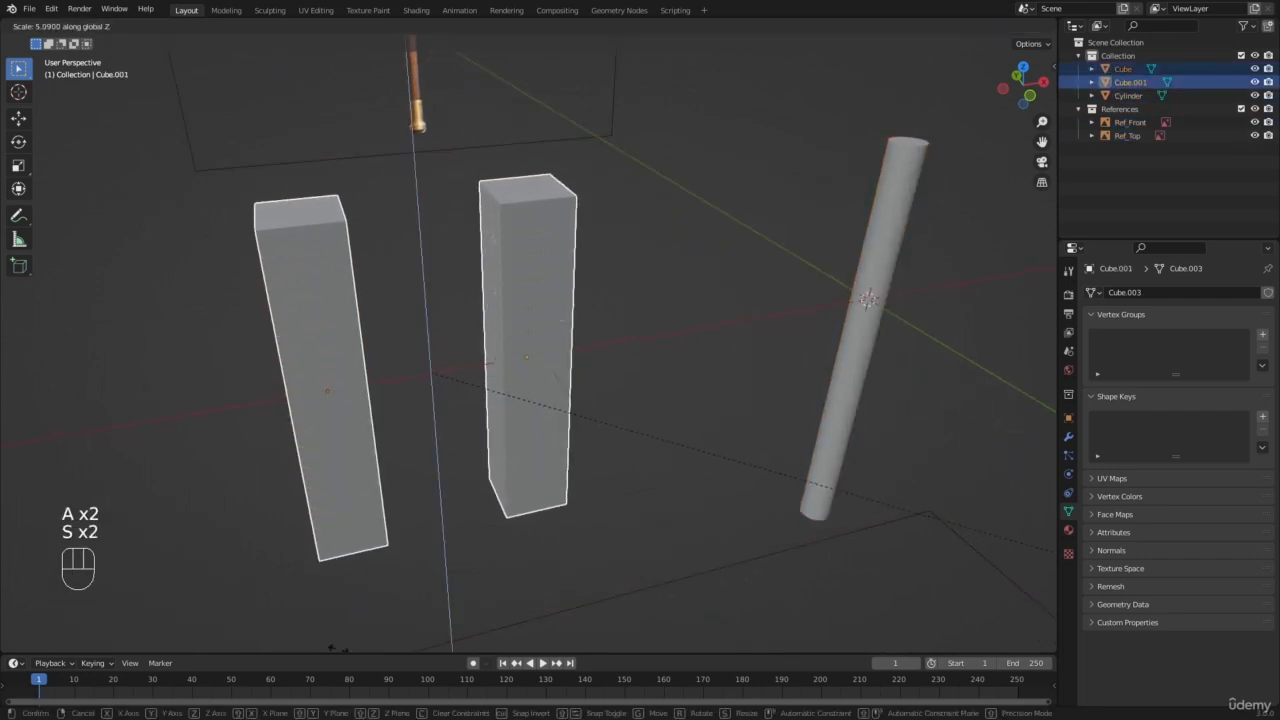
left_click(338, 649)
key("a")
key("a")
Step: Add a Bevel modifier to the tall block farther from the handle and increase its segments
scroll(436, 404, "down", 3)
middle_click_drag(436, 404, 480, 400)
scroll(480, 400, "up", 1)
middle_click_drag(480, 400, 448, 396, "shift")
scroll(372, 341, "up", 2)
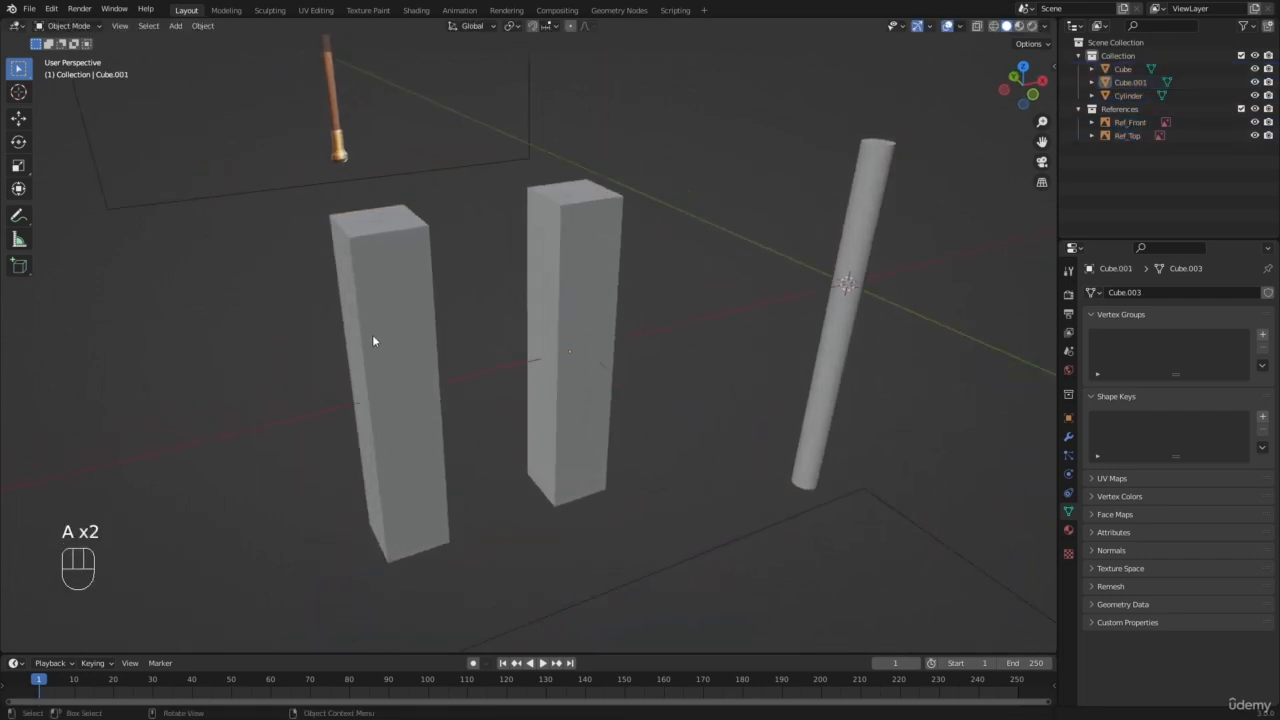
scroll(372, 341, "up", 1)
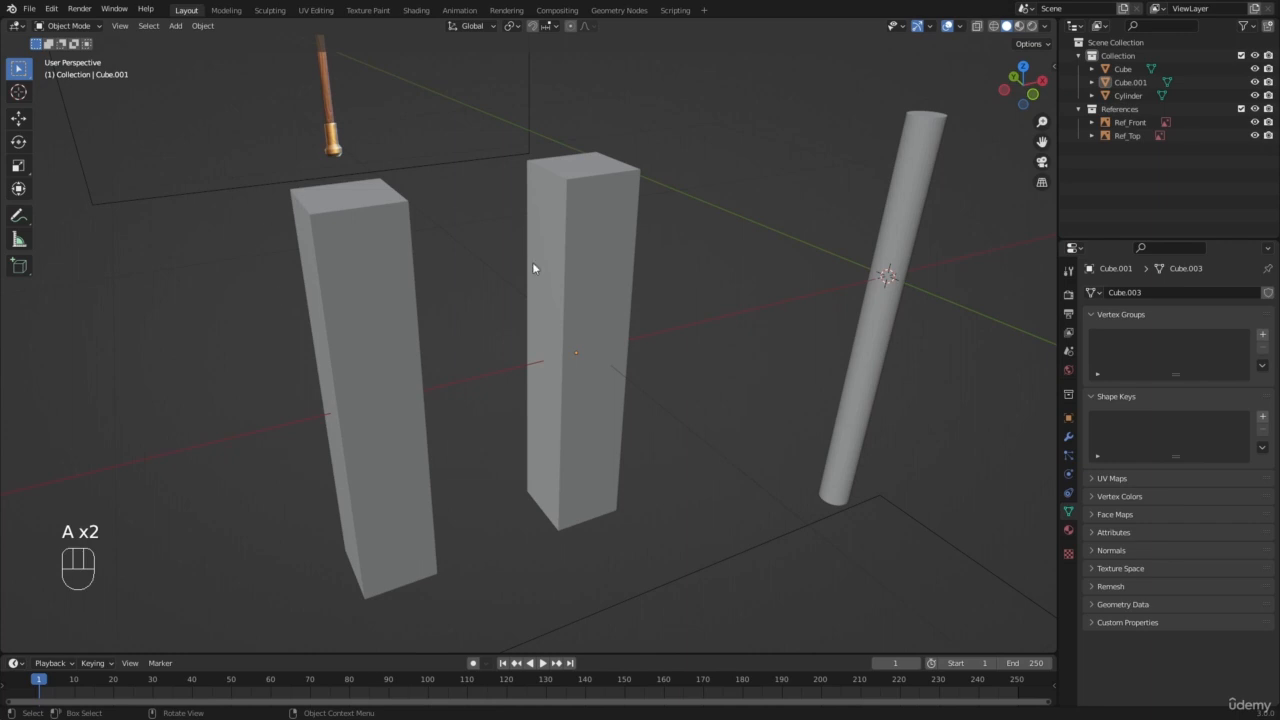
left_click(372, 341)
left_click(1068, 437)
left_click(1146, 292)
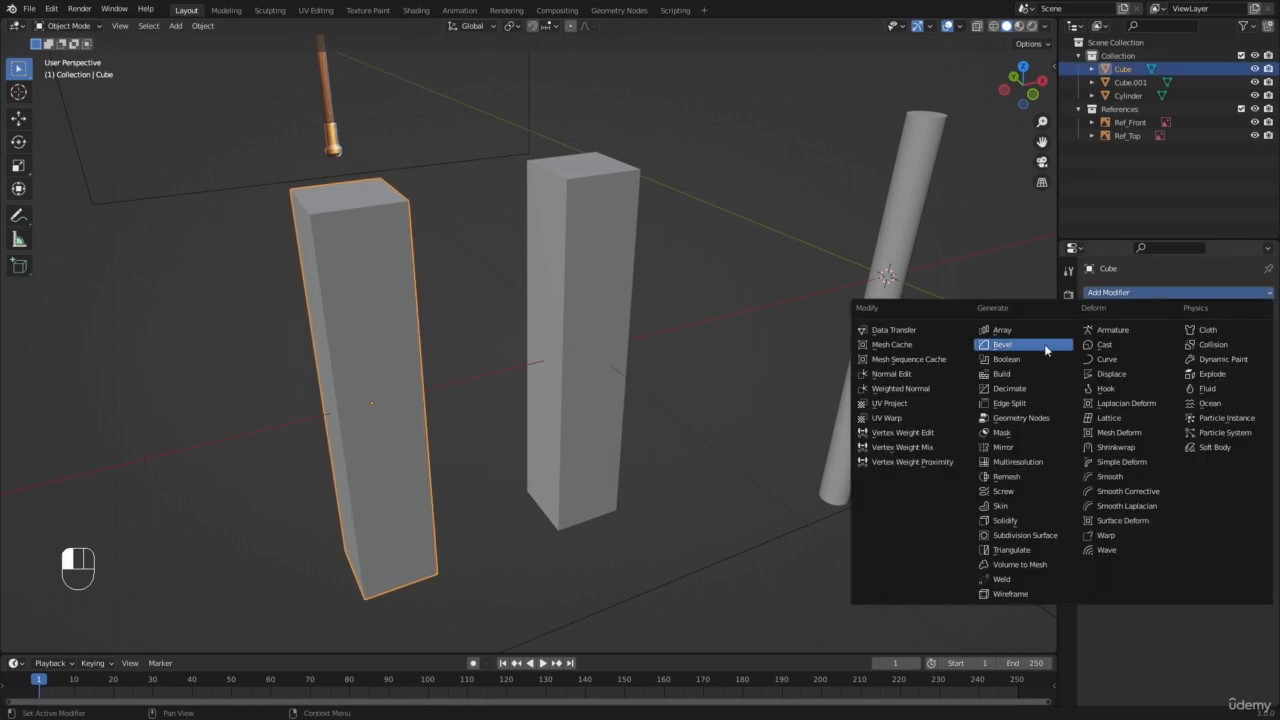
left_click(1040, 346)
left_click_drag(1240, 381, 1275, 381)
Step: Add a Bevel modifier to the tall block nearer the handle and raise its segments to 4
left_click(553, 304)
left_click(1125, 292)
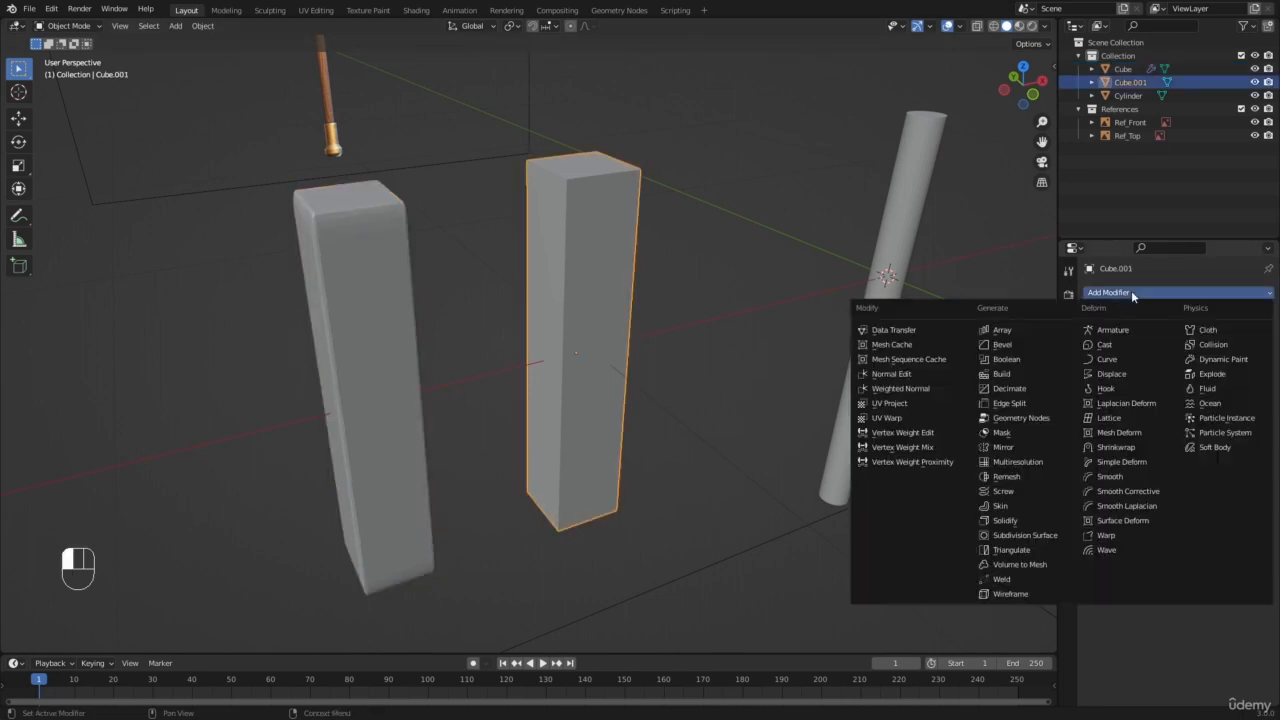
left_click(1040, 346)
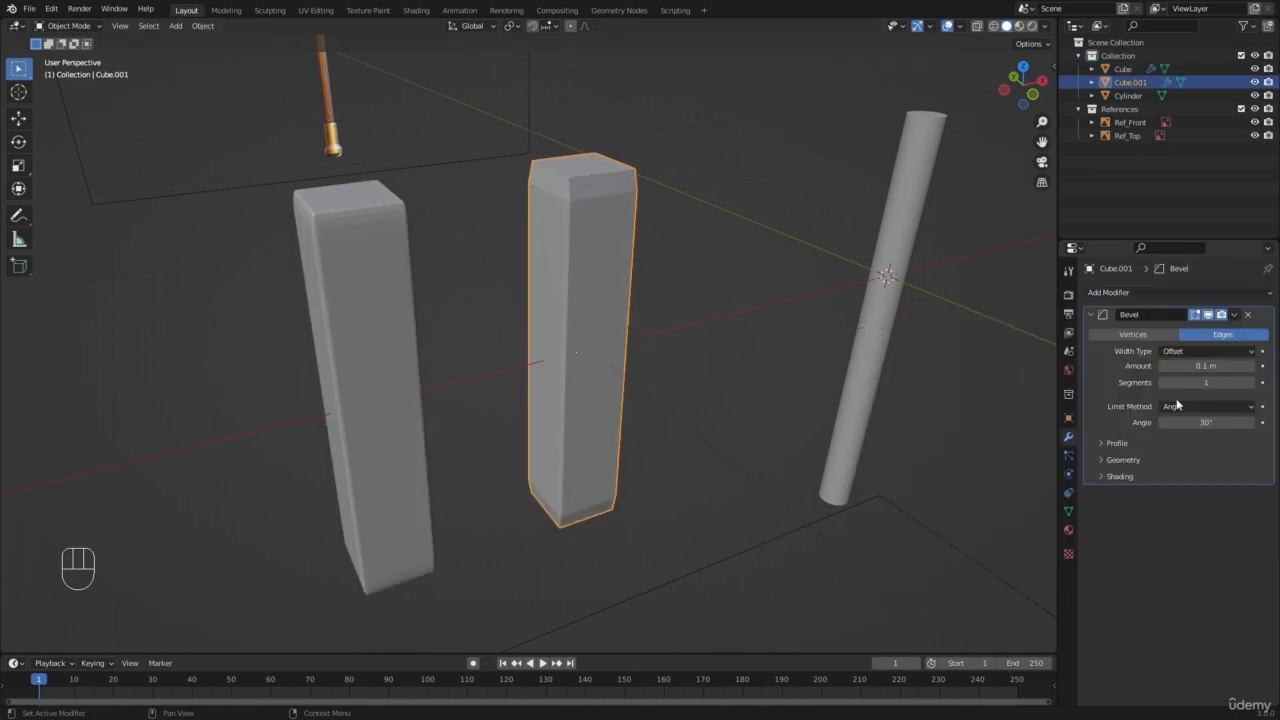
left_click(1262, 385)
left_click(1262, 386)
left_click_drag(1251, 385, 1262, 385)
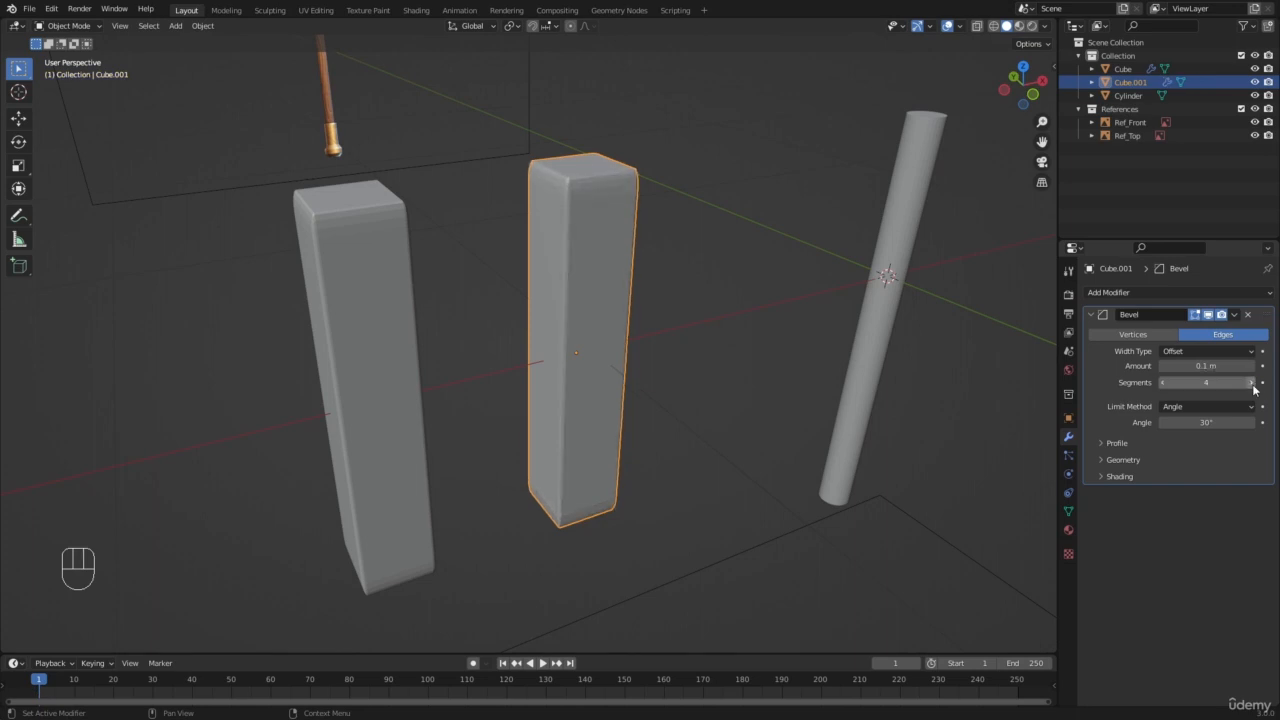
Step: Deselect everything, then select the block nearer the handle and apply its scale
key("a")
key("a")
middle_click_drag(683, 444, 499, 290)
left_click(589, 257)
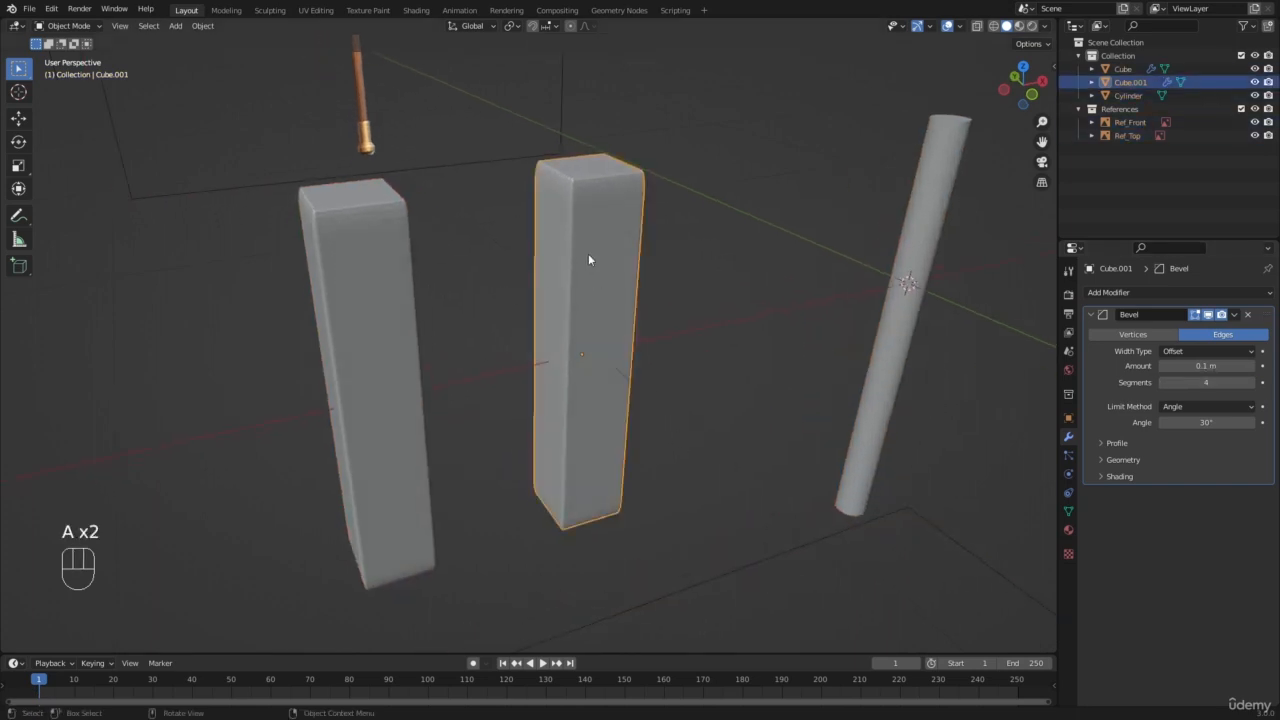
key("ctrl+a")
left_click(557, 300)
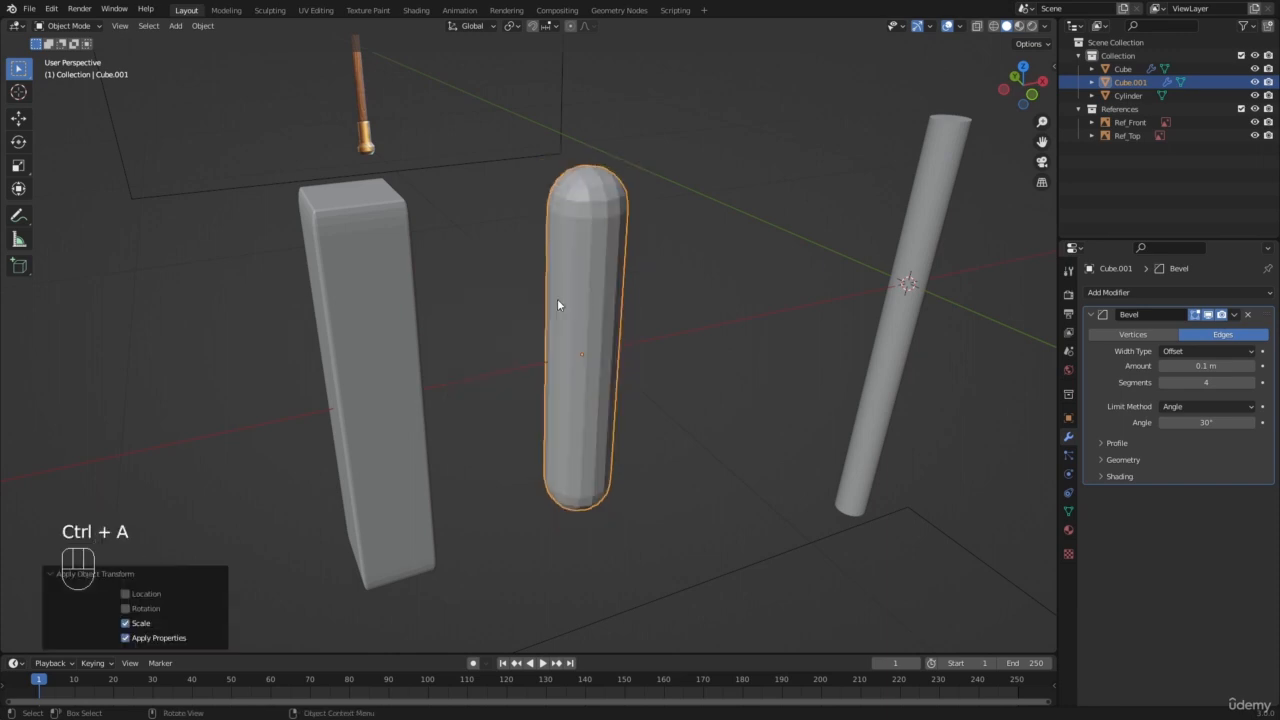
Step: Reduce the Bevel amount on the block nearer the handle to about 0.009 m and clear the selection
scroll(590, 275, "up", 3)
left_click(808, 225)
scroll(720, 205, "down", 2)
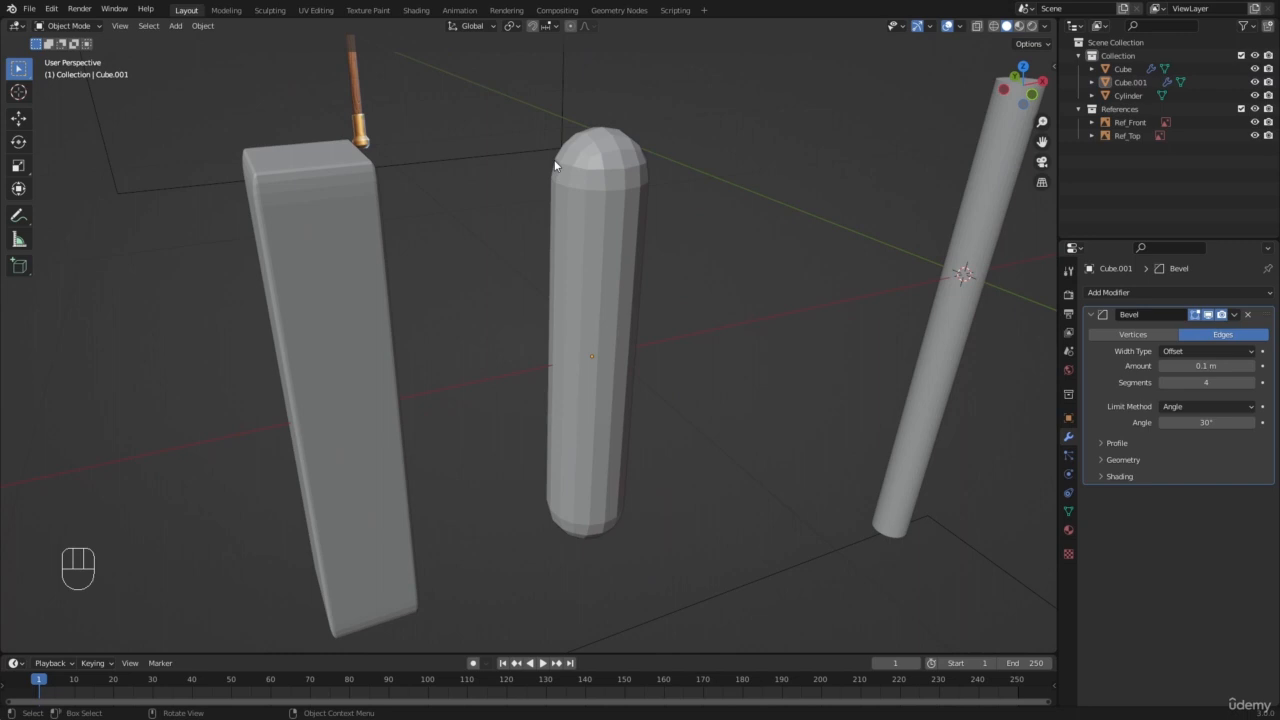
left_click(641, 220)
left_click_drag(1206, 366, 1145, 366, "shift")
key("a")
key("a")
middle_click_drag(569, 256, 251, 263)
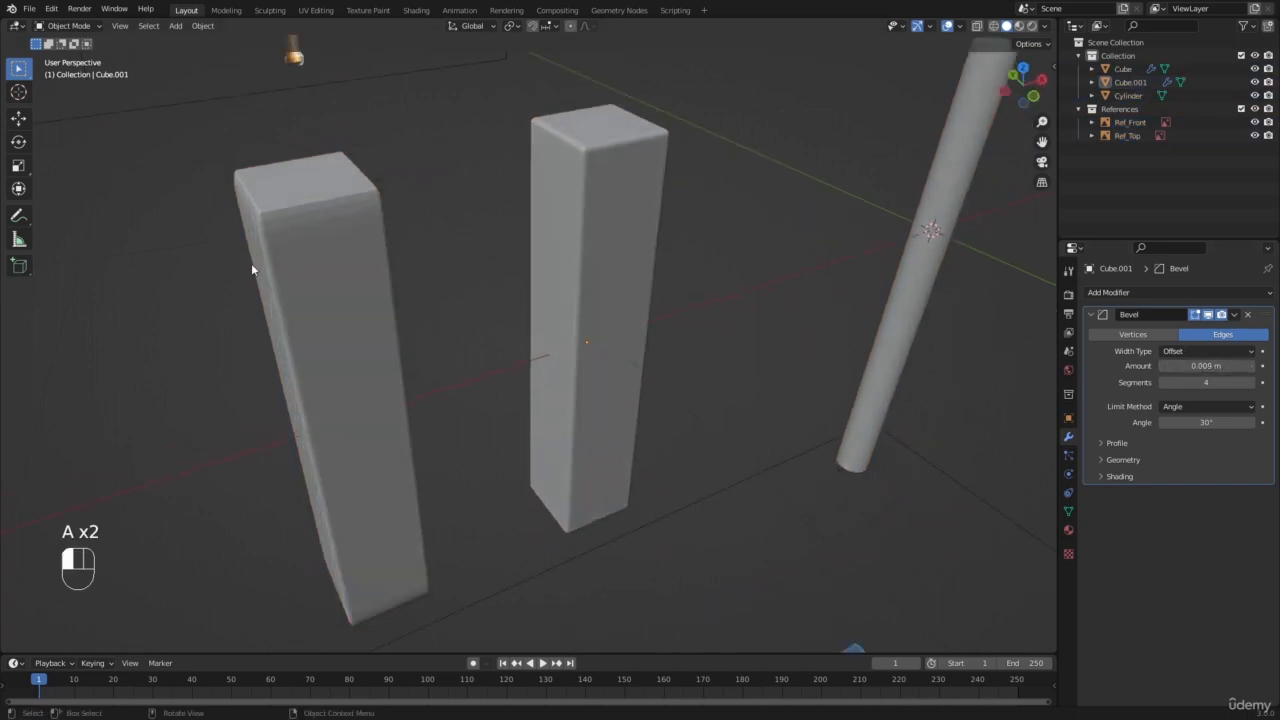
Step: Apply the scale of the block farther from the handle and reduce its Bevel amount to about 0.013 m
left_click(251, 263)
scroll(495, 181, "up", 2)
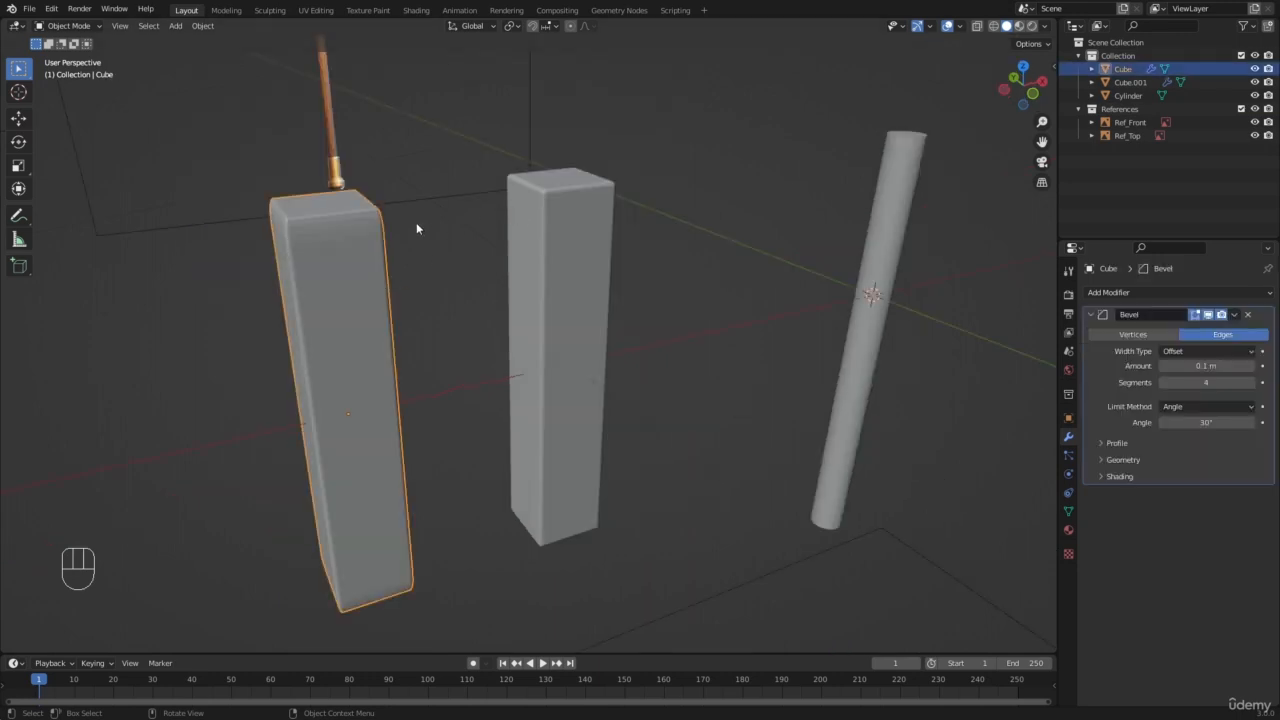
key("ctrl+a")
left_click(364, 241)
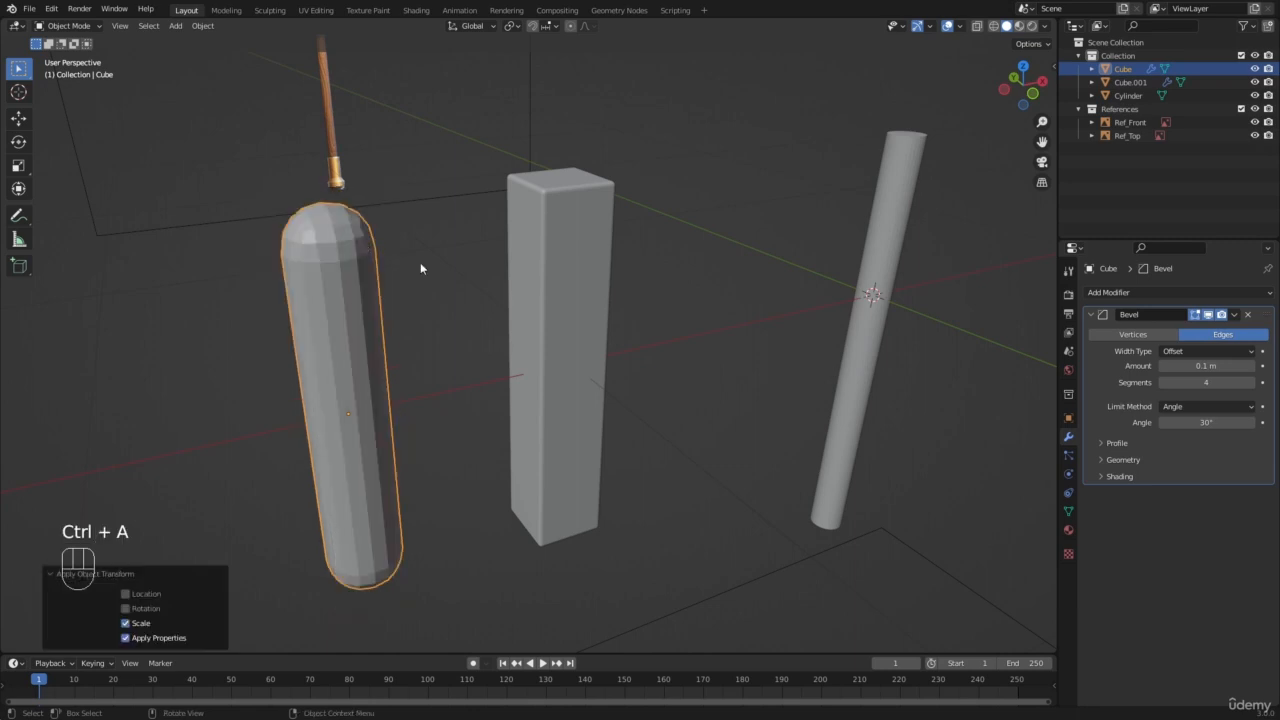
left_click_drag(1206, 366, 1135, 366, "shift")
scroll(703, 340, "down", 4)
scroll(455, 370, "up", 1)
Step: Select both tall demonstration blocks and delete them
left_click(440, 362)
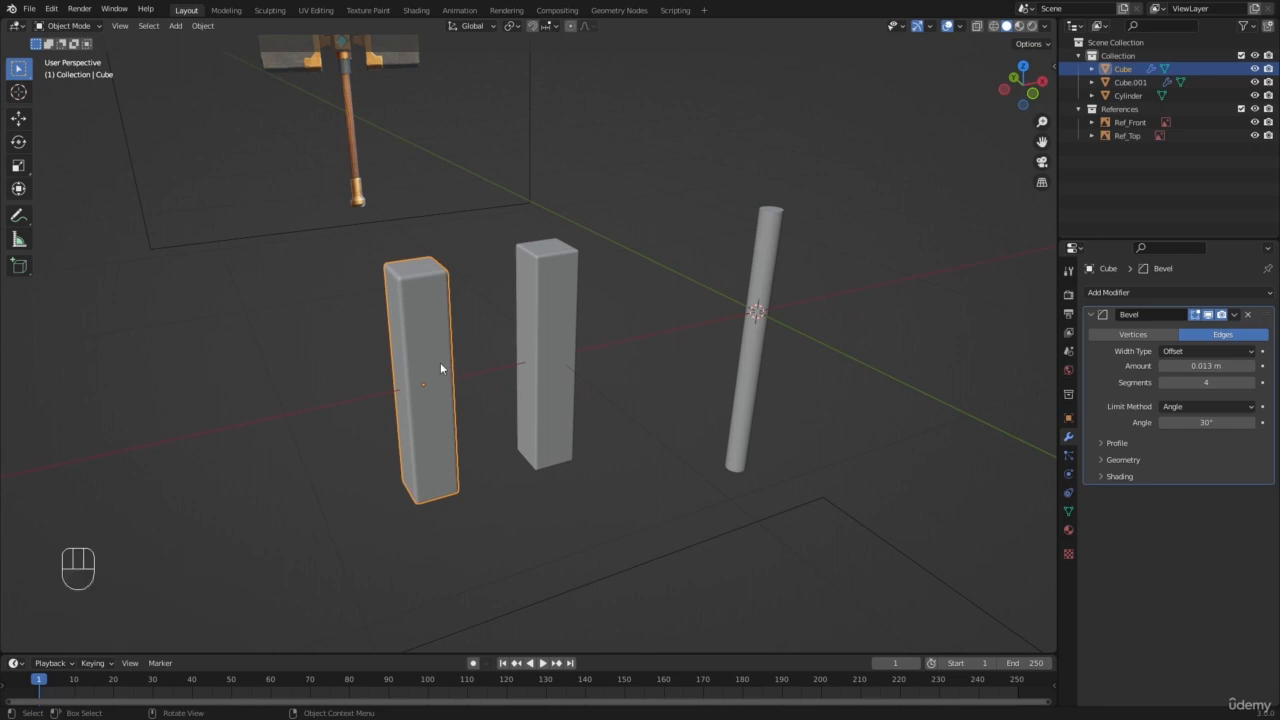
left_click(547, 332, "shift")
key("x")
left_click(547, 330)
Step: Add a Bevel modifier to the handle cylinder and raise its segments to 4
left_click(745, 312)
scroll(808, 289, "up", 2)
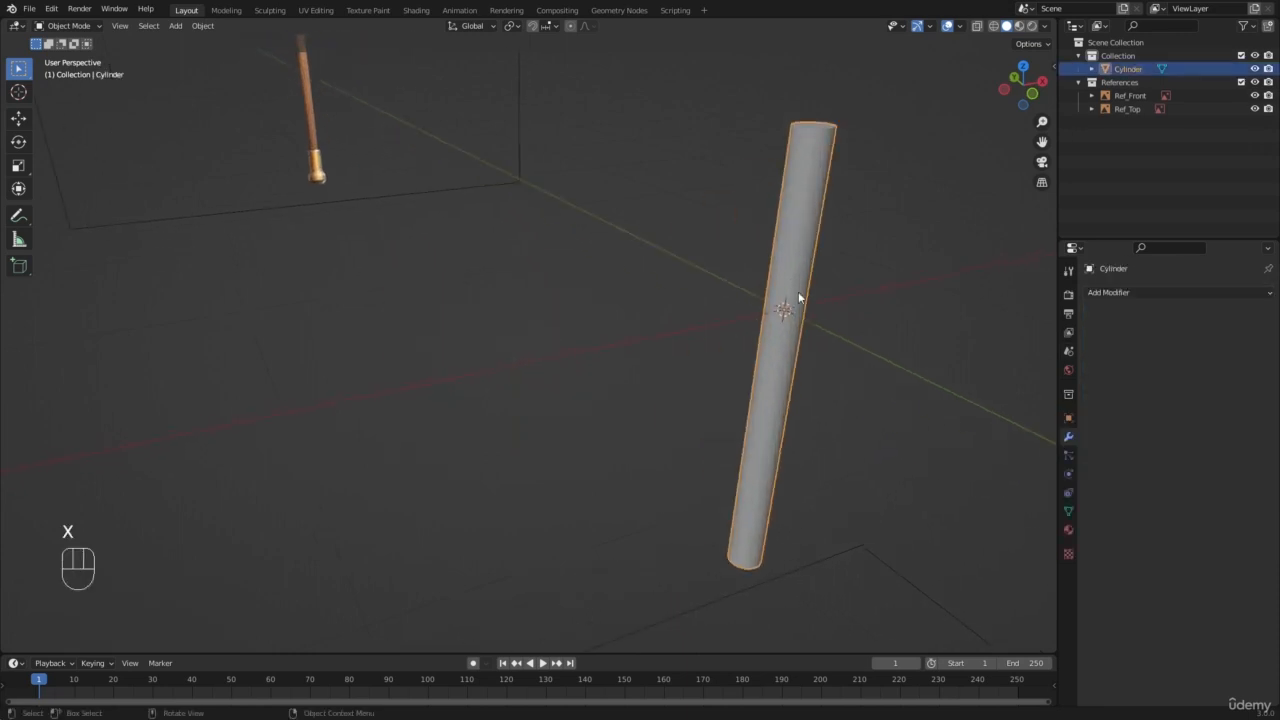
middle_click_drag(799, 298, 589, 343, "shift")
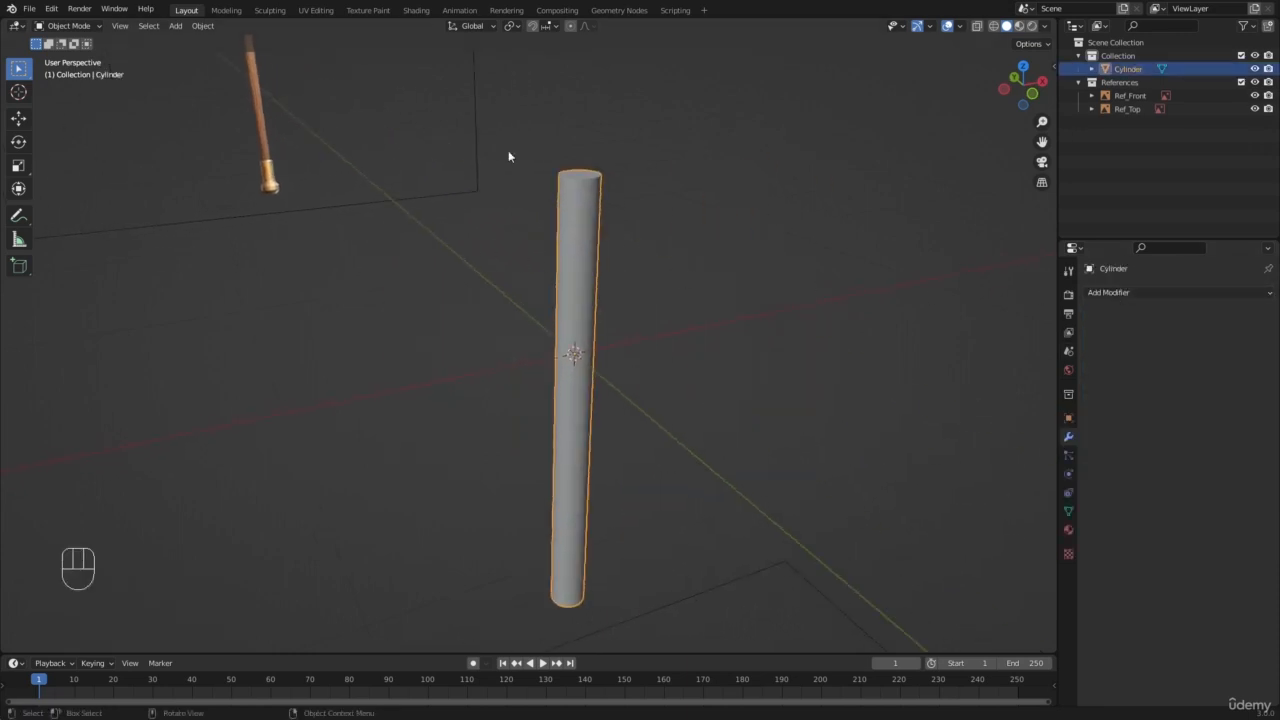
left_click(1110, 292)
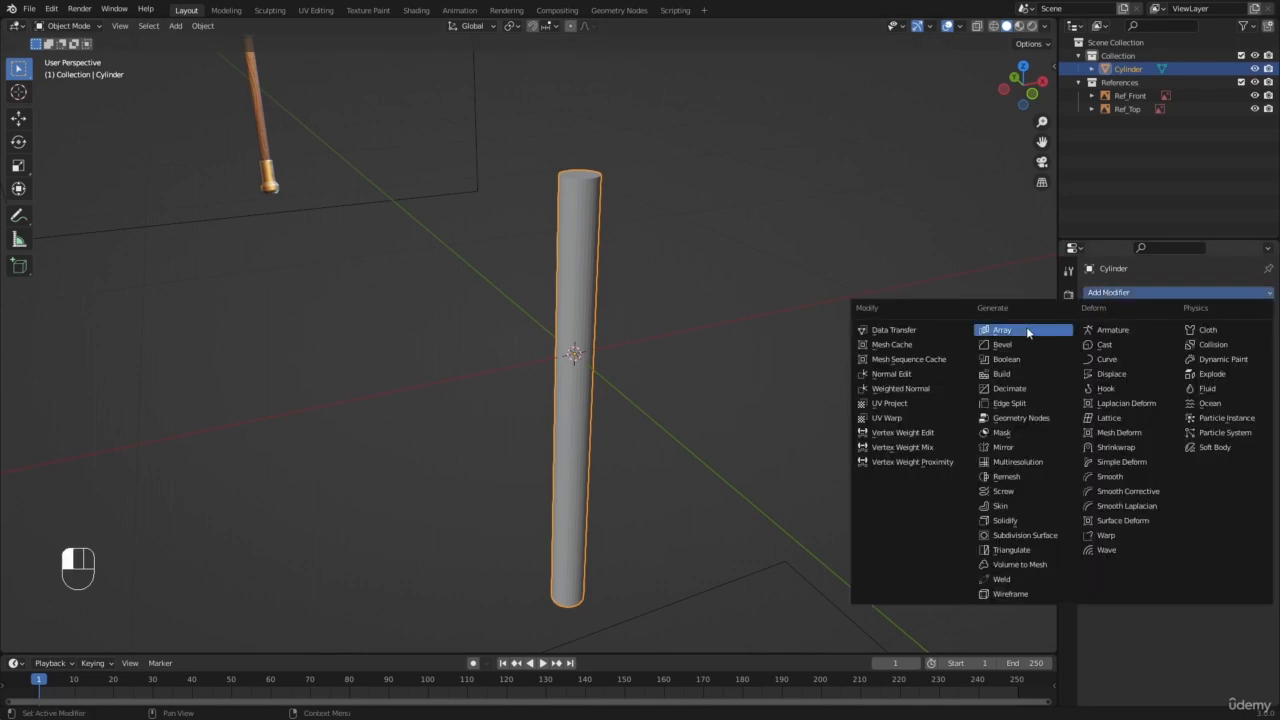
left_click(1024, 345)
scroll(622, 125, "up", 3)
middle_click_drag(630, 180, 557, 336, "shift")
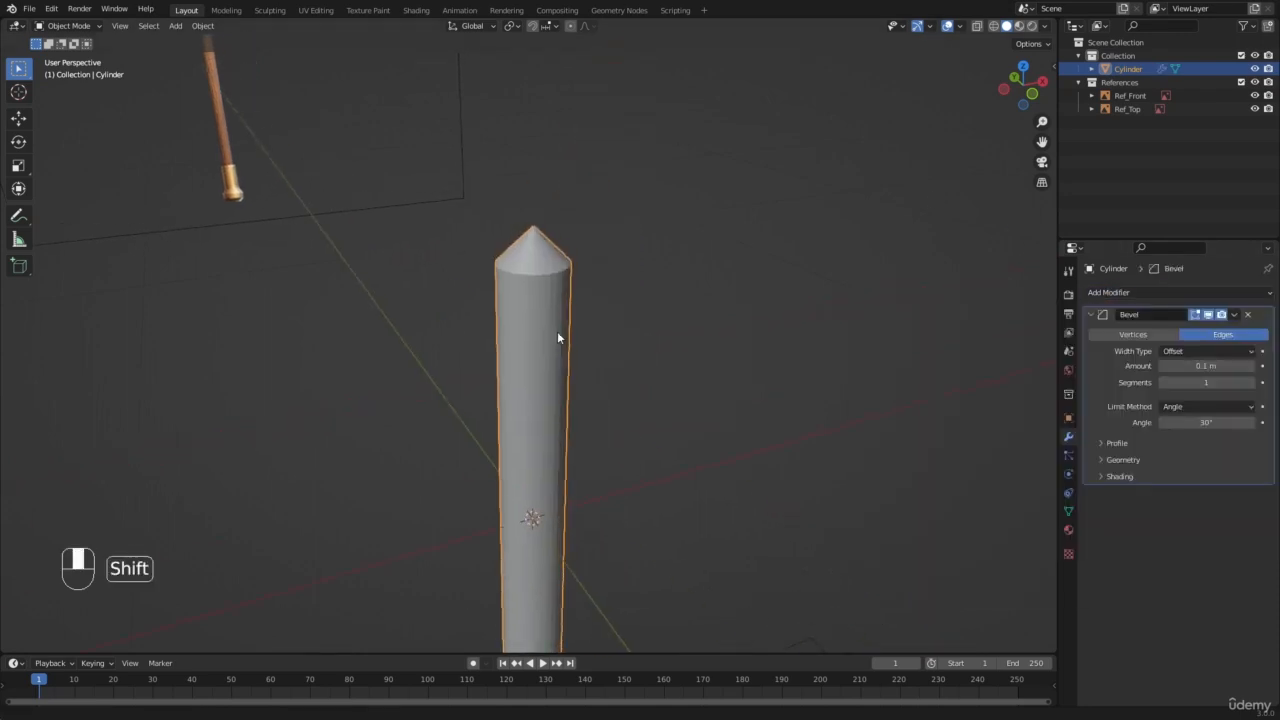
left_click(1251, 383)
left_click_drag(1251, 383, 1262, 383)
Step: Apply the handle cylinder's scale and reduce its Bevel amount to about 0.007 m
key("ctrl+a")
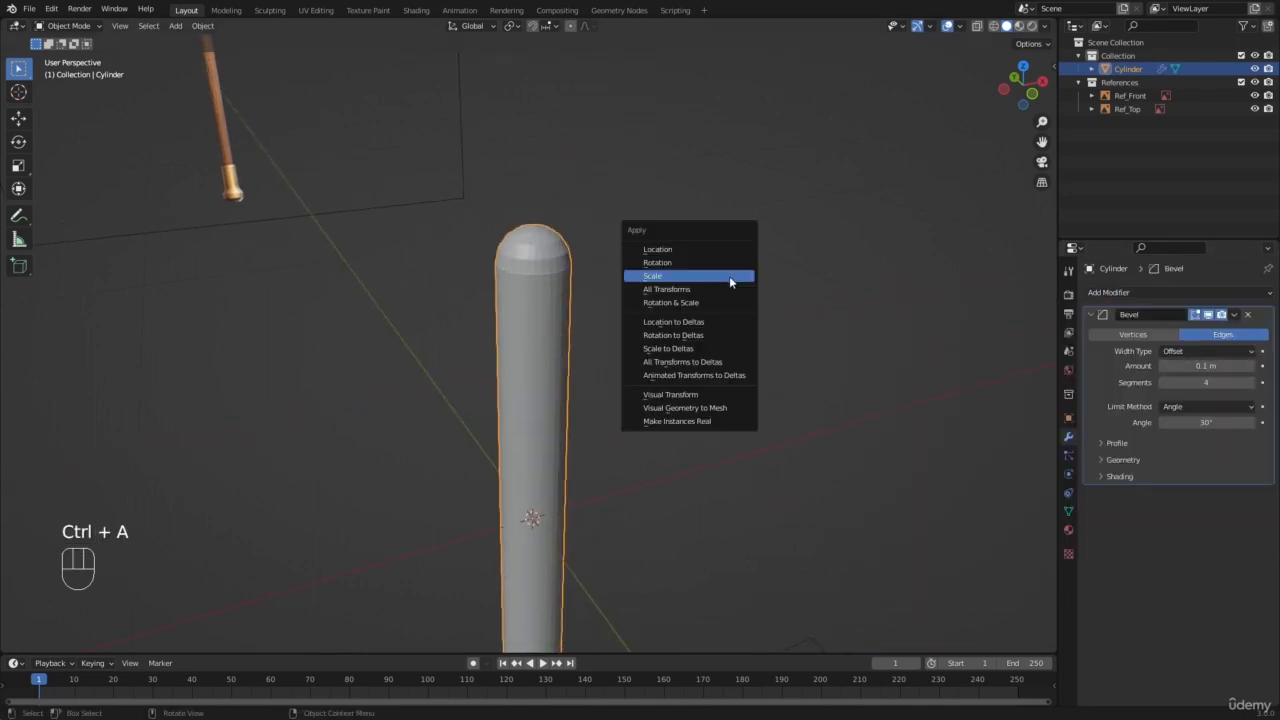
left_click(730, 274)
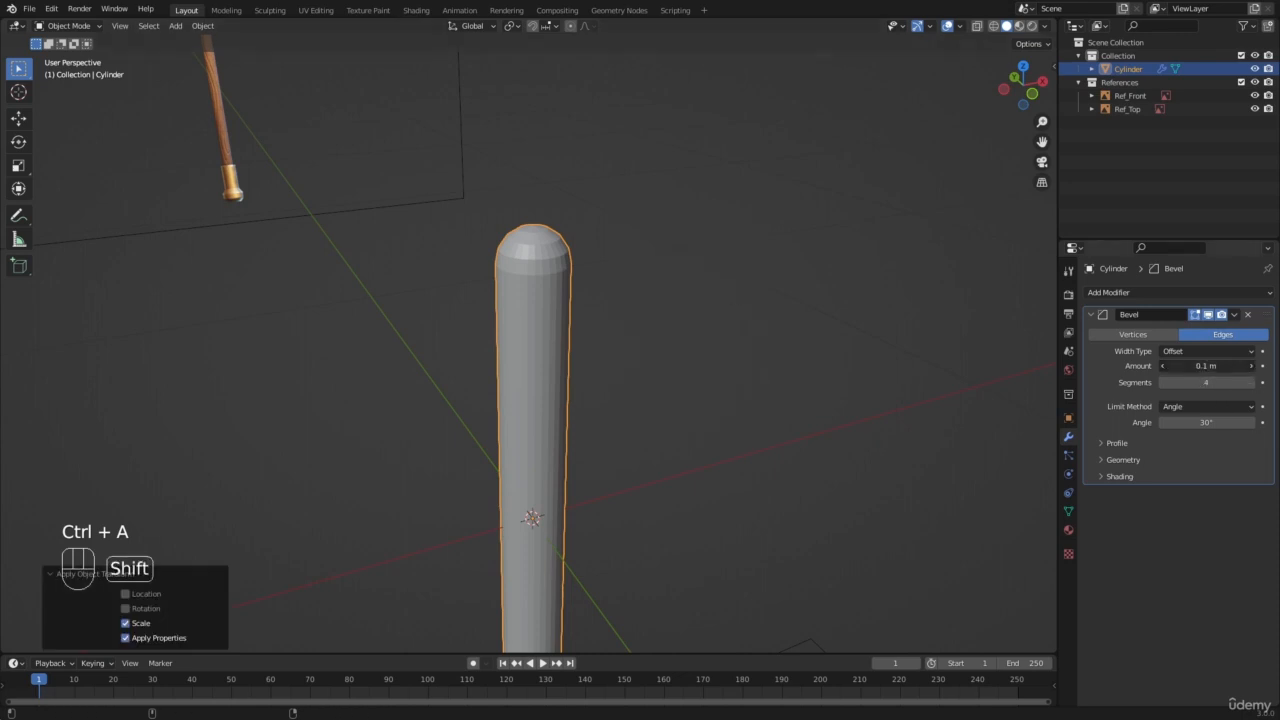
left_click_drag(1199, 373, 1150, 373, "shift")
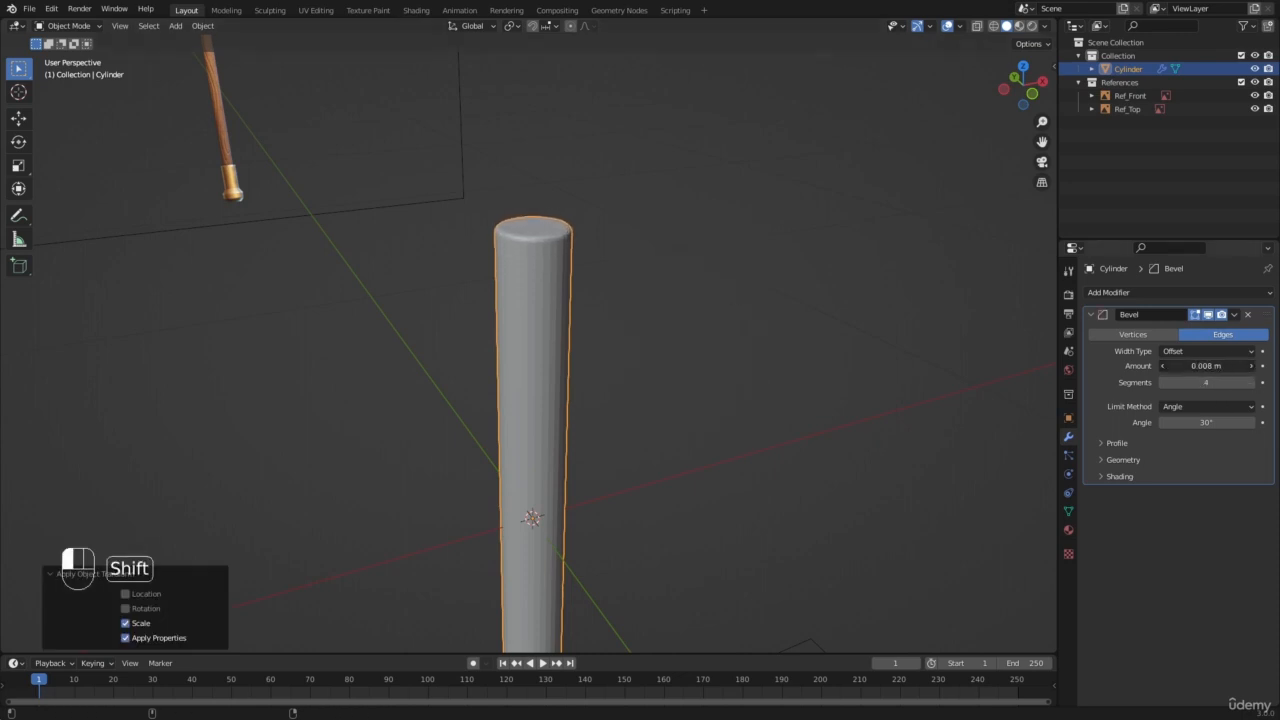
scroll(540, 338, "down", 3)
scroll(586, 265, "up", 4)
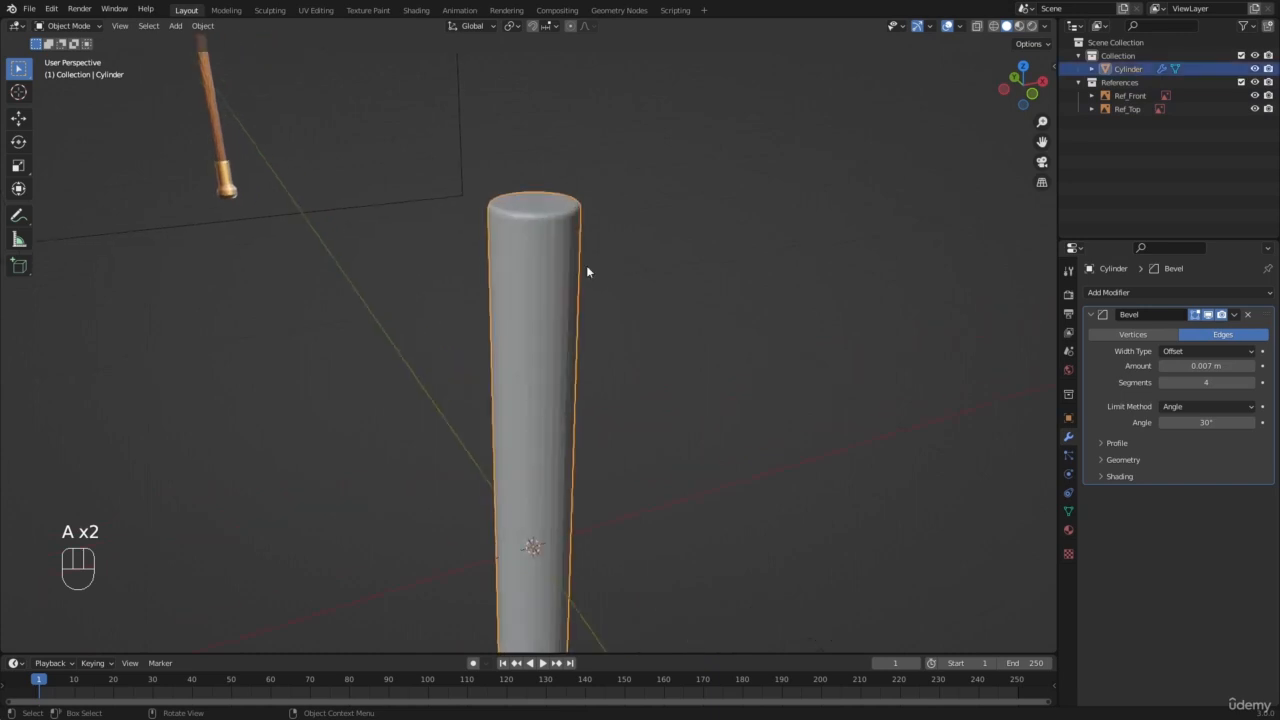
Step: Apply Shade Smooth to the handle cylinder
scroll(515, 202, "up", 1)
right_click(569, 187)
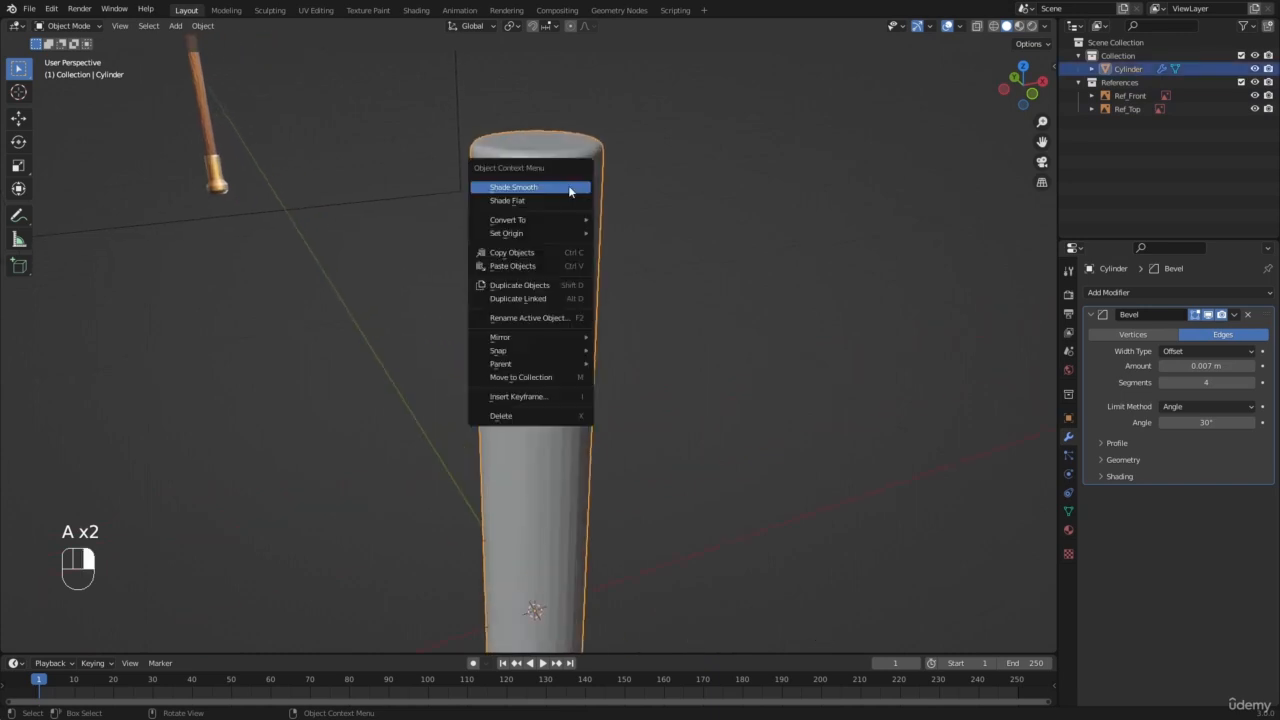
left_click(569, 187)
scroll(556, 245, "down", 2)
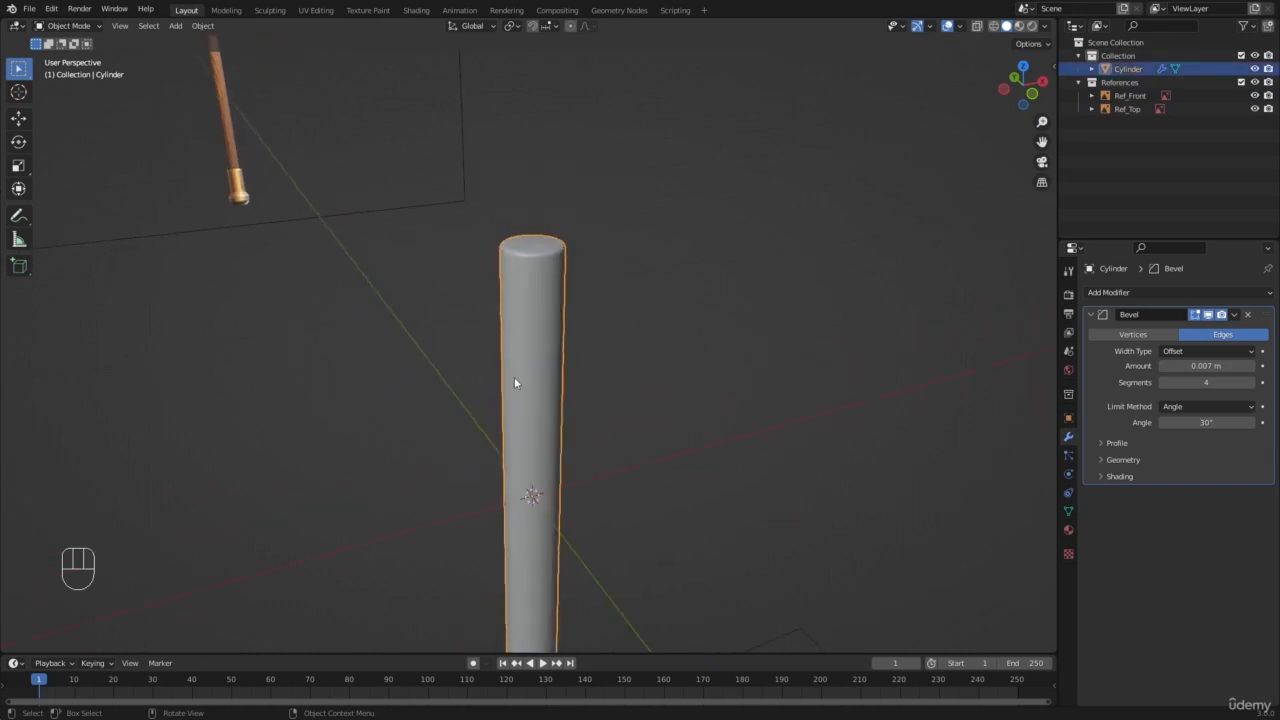
scroll(514, 383, "down", 2)
Step: Examine in front-view wireframe how the handle cylinder's sides and ends line up with the wooden shaft in the reference
key("KP_1")
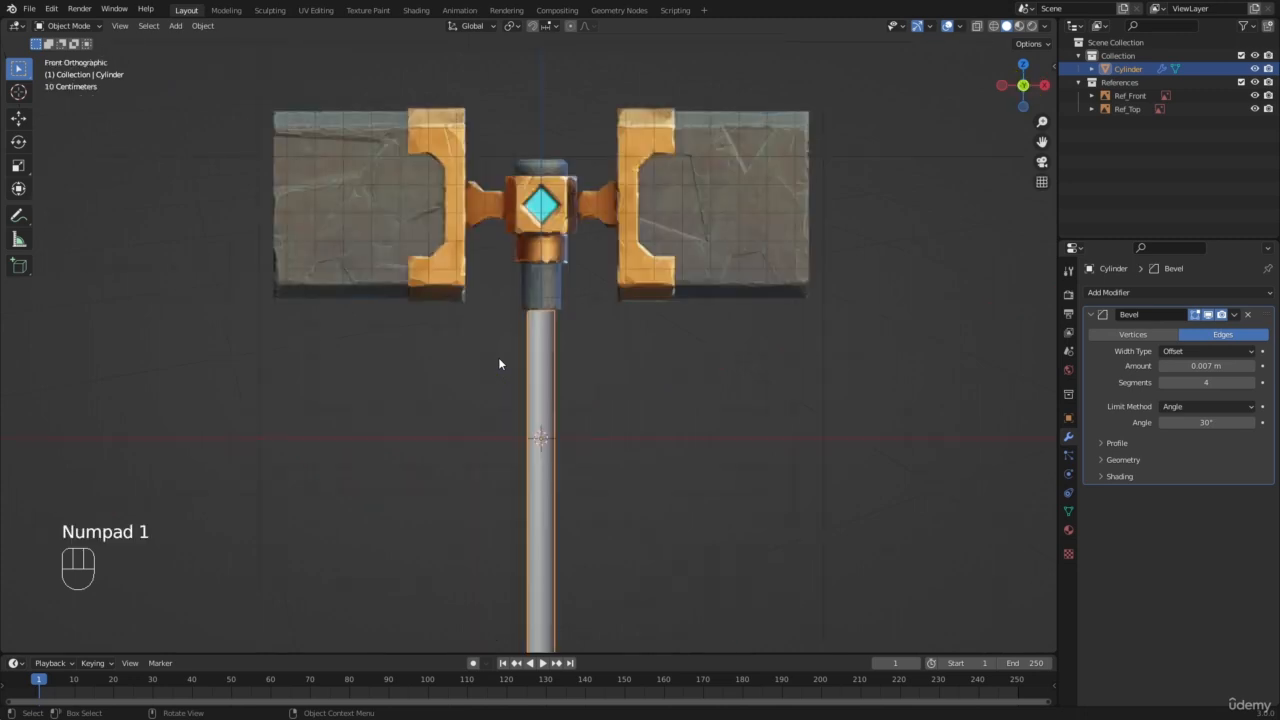
middle_click_drag(532, 380, 520, 264, "shift")
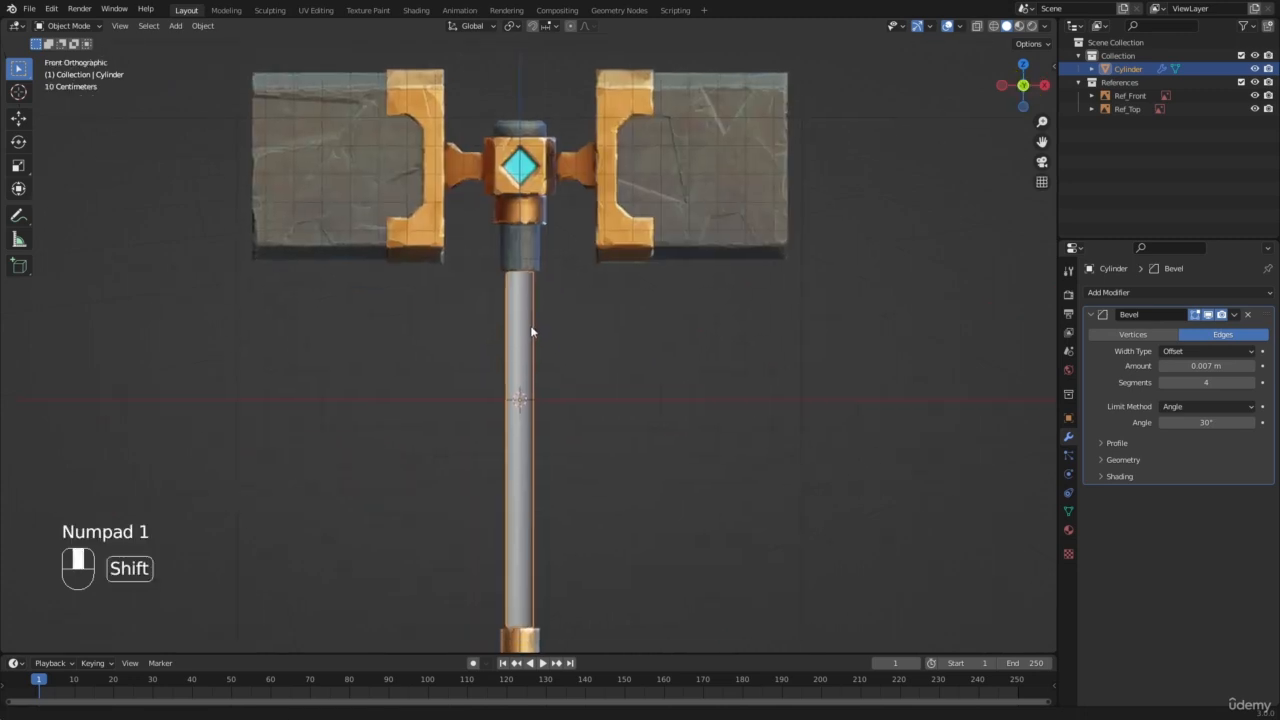
key("a")
key("a")
left_click(523, 429)
key("z")
scroll(443, 370, "up", 4)
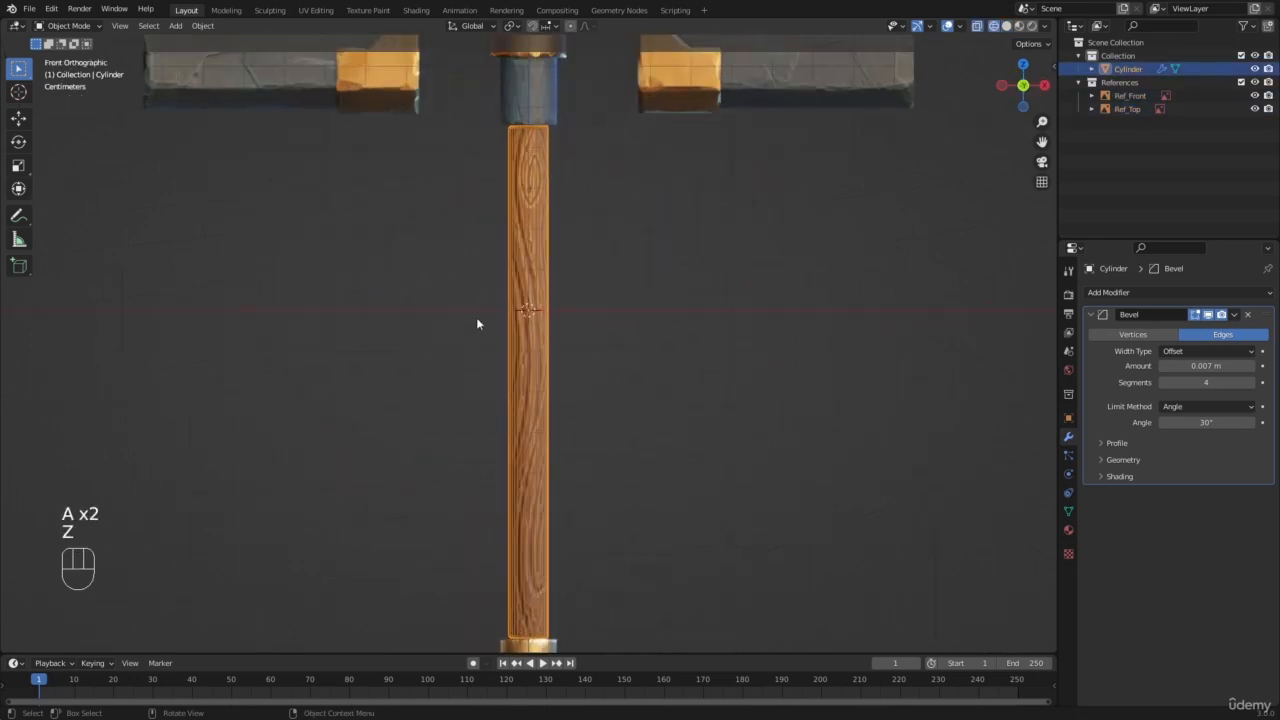
middle_click_drag(528, 208, 525, 325, "shift")
scroll(525, 326, "up", 2)
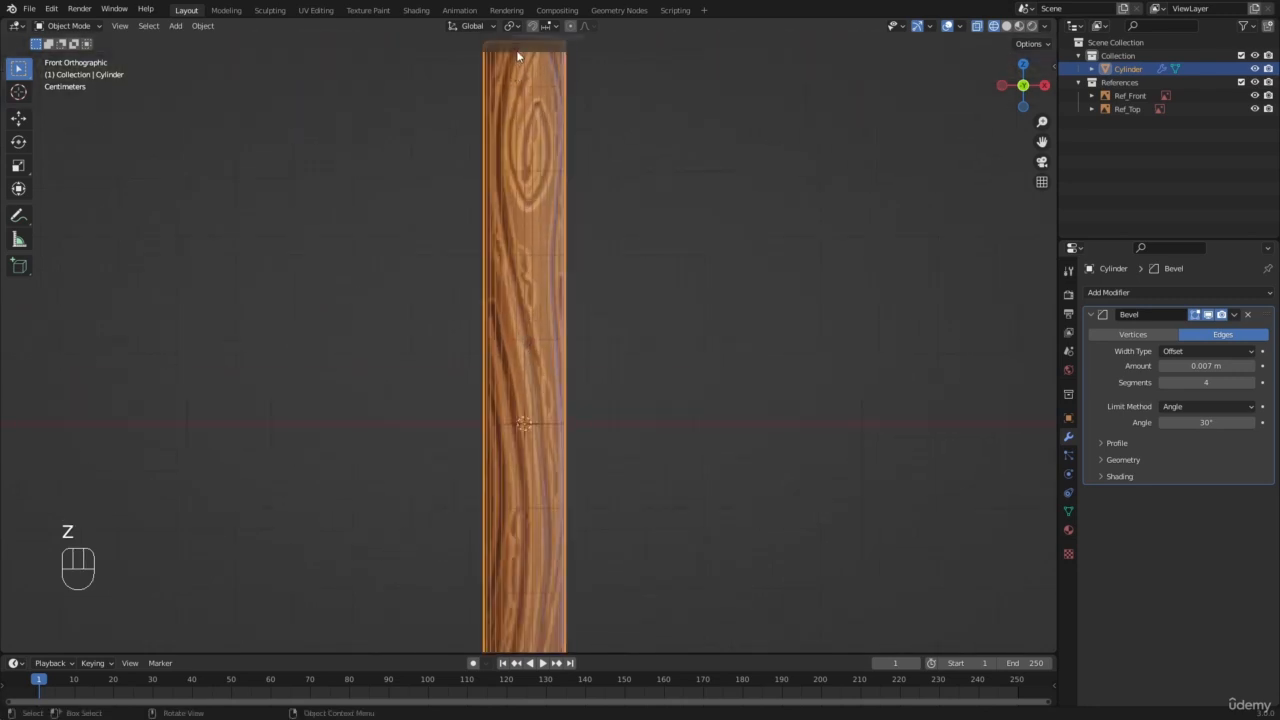
middle_click_drag(528, 617, 618, 283, "shift")
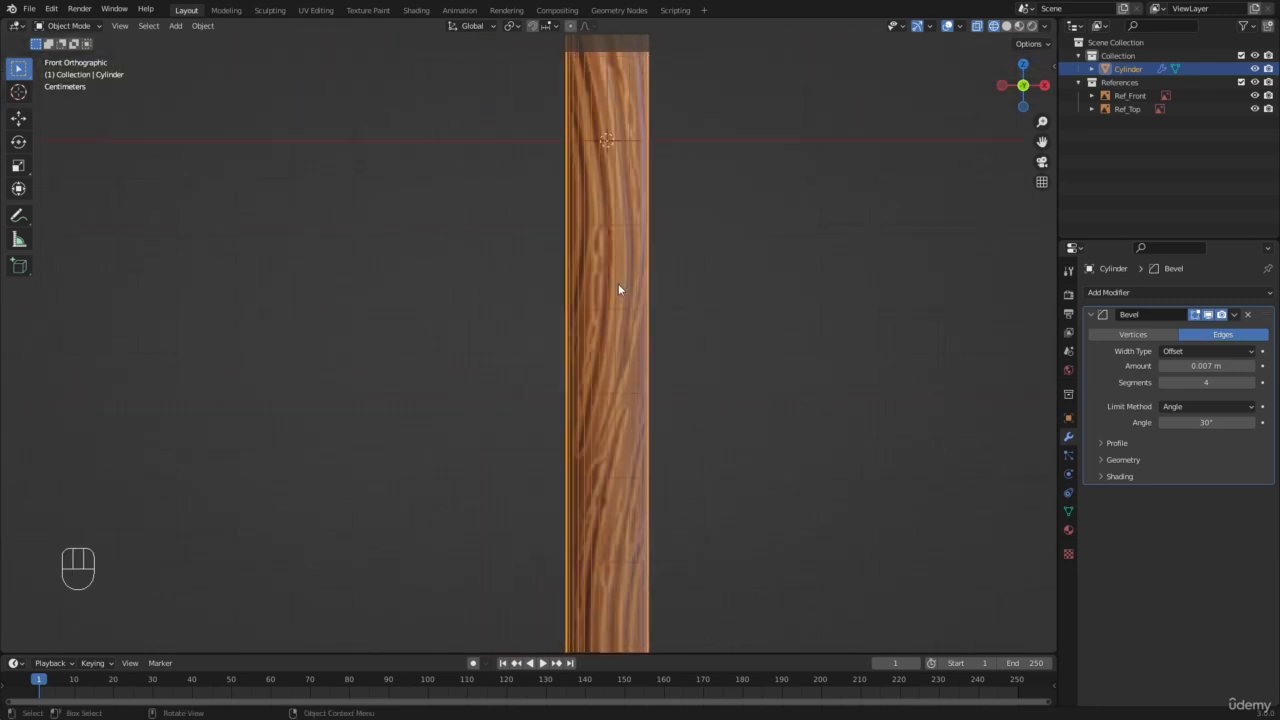
middle_click_drag(582, 447, 530, 320, "shift")
scroll(560, 295, "up", 3)
Step: Return the front view to solid shading, reselect the handle cylinder and view it against the whole hammer reference
key("a")
key("a")
scroll(500, 285, "down", 5)
key("z")
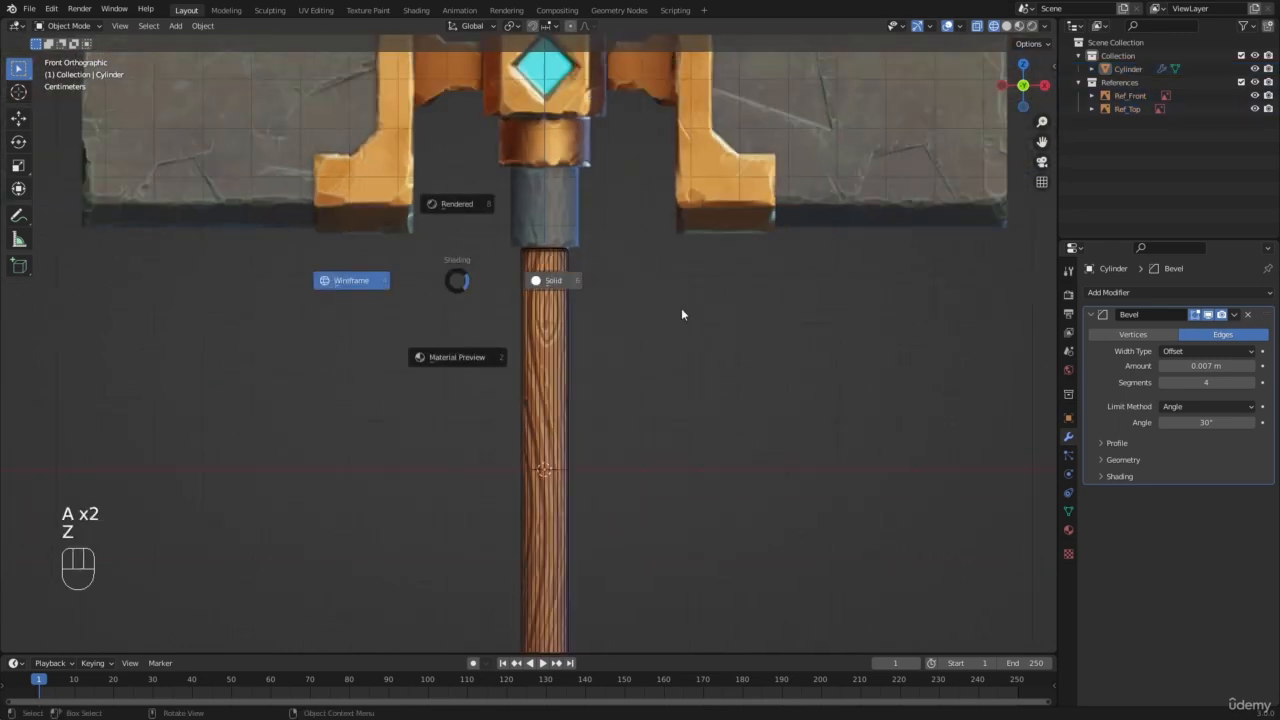
left_click(681, 308)
scroll(610, 290, "down", 5)
key("a")
key("a")
left_click(535, 330)
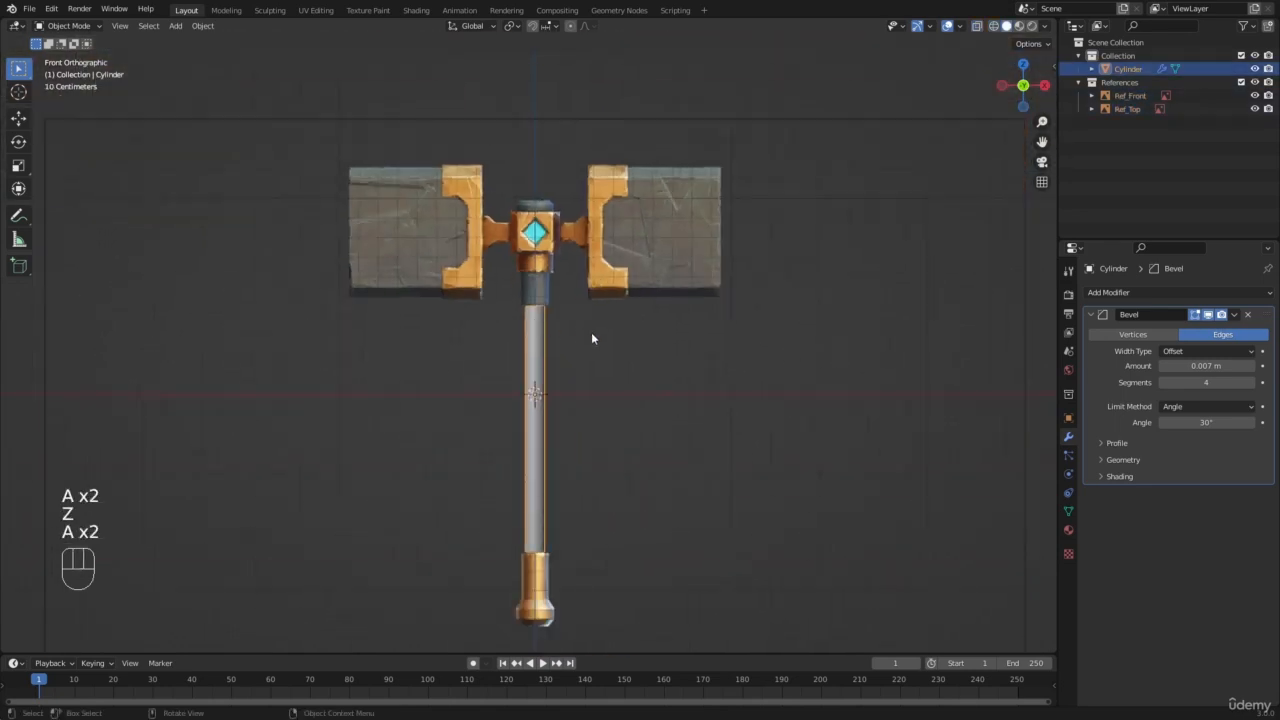
scroll(591, 332, "down", 5)
scroll(590, 310, "up", 6)
scroll(425, 250, "up", 2)
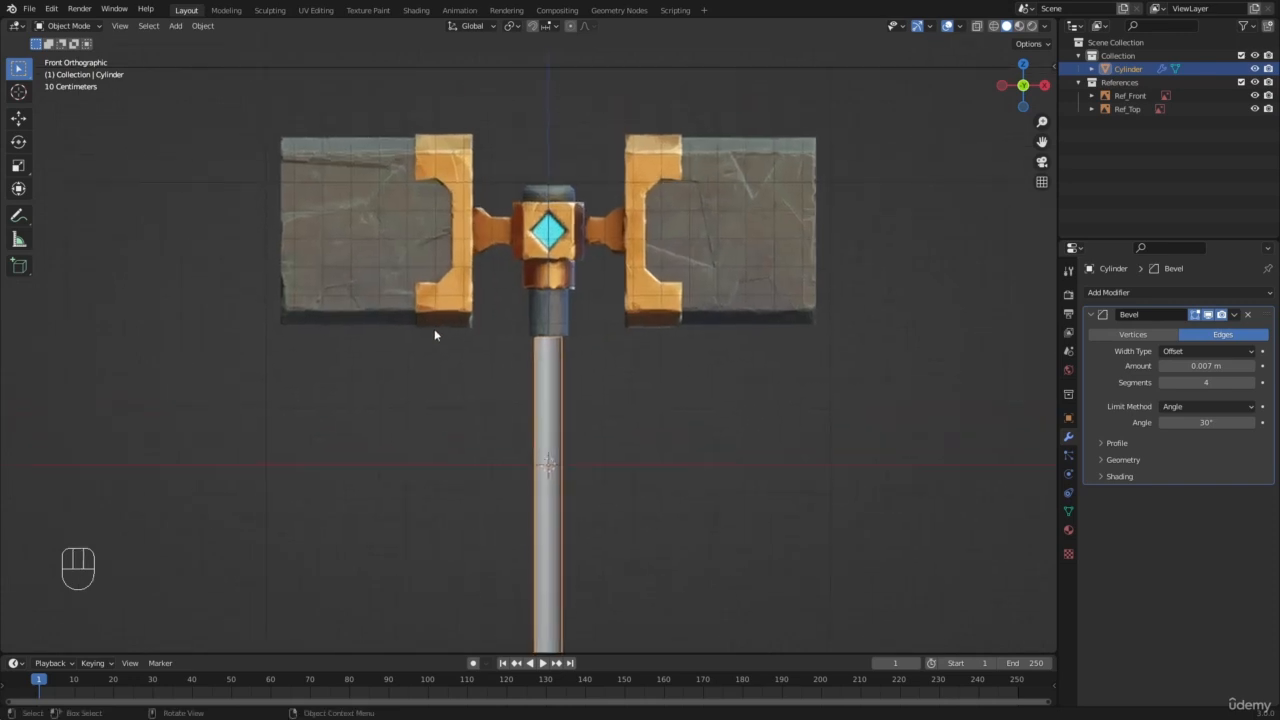
Step: Switch to wireframe shading, reselect the handle cylinder and examine where its lower end meets the golden pommel in the reference
key("a")
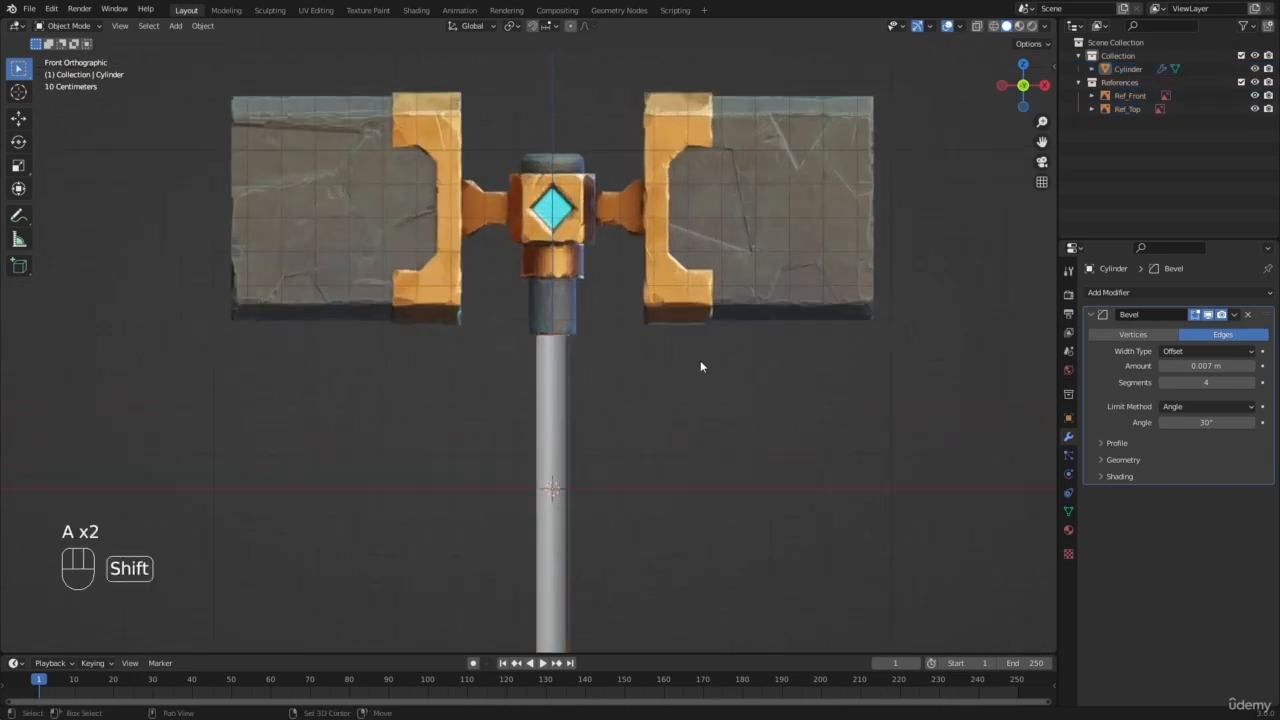
middle_click_drag(700, 361, 701, 303, "shift")
scroll(667, 300, "up", 3)
scroll(662, 303, "down", 6)
key("z")
middle_click_drag(534, 520, 525, 391, "shift")
scroll(524, 390, "up", 4)
left_click(524, 390)
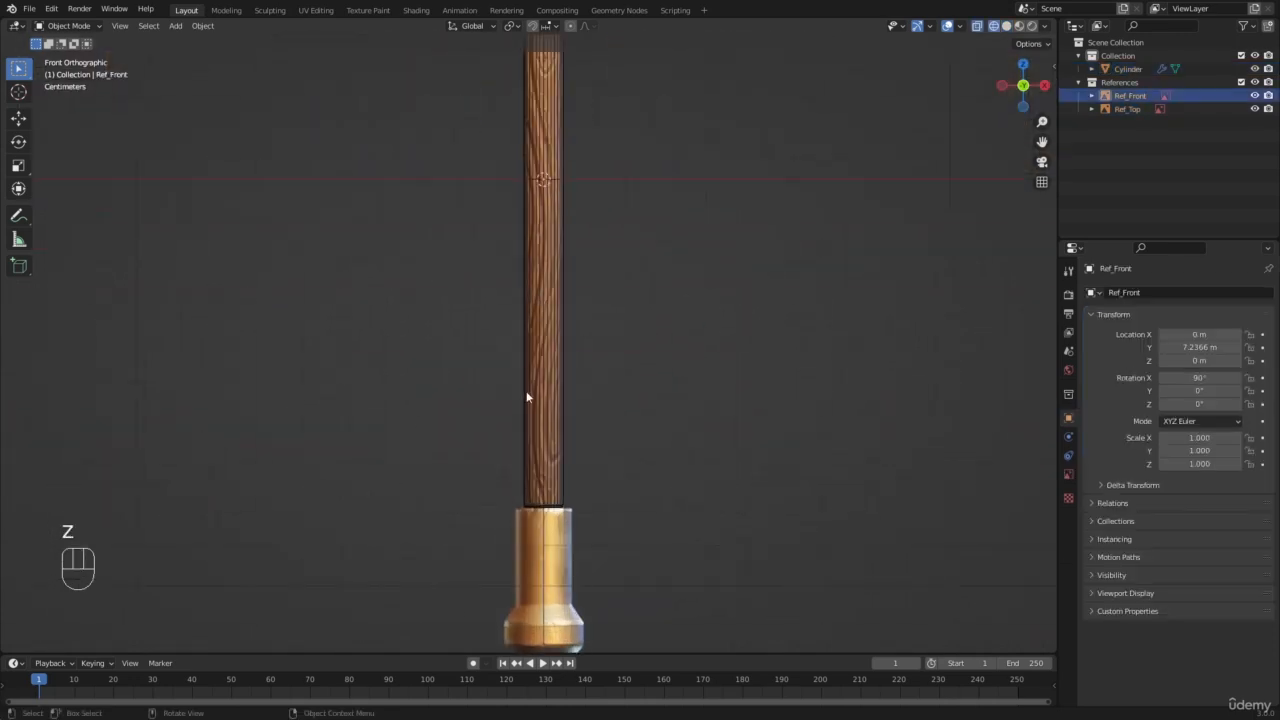
middle_click_drag(580, 193, 576, 160, "shift")
left_click(559, 420)
scroll(586, 349, "up", 3)
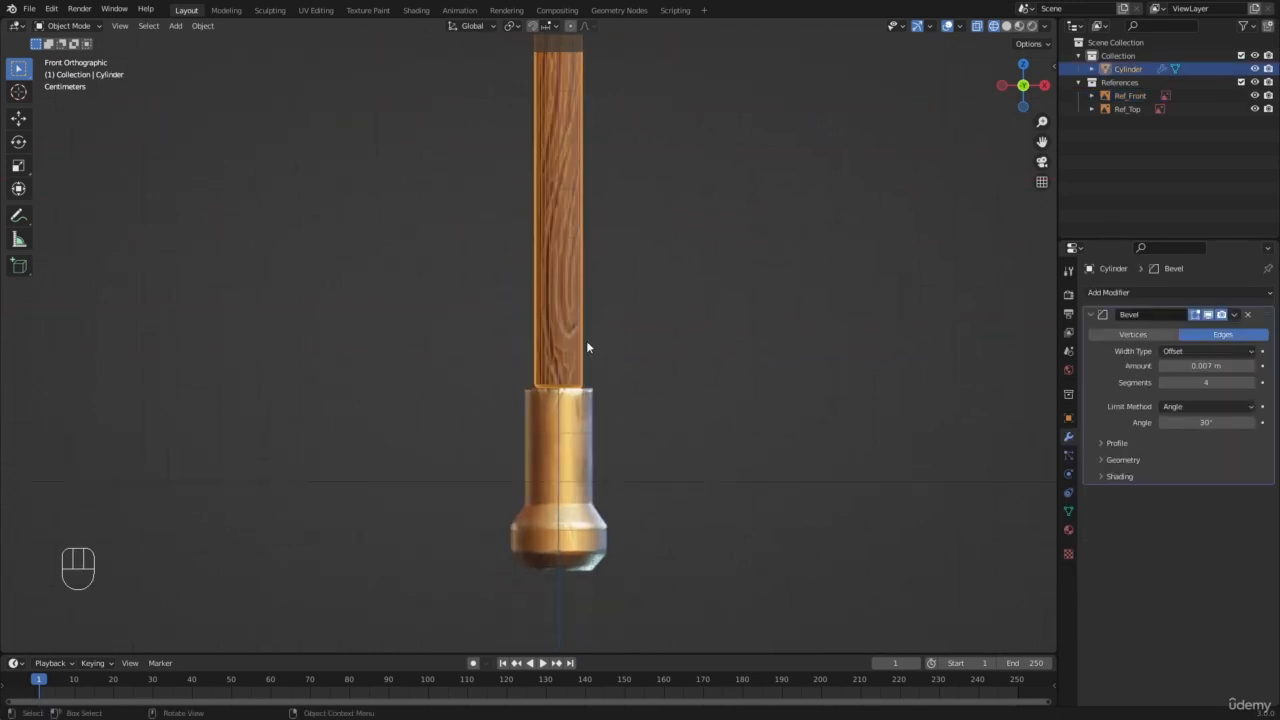
scroll(555, 382, "down", 6)
scroll(540, 377, "up", 6)
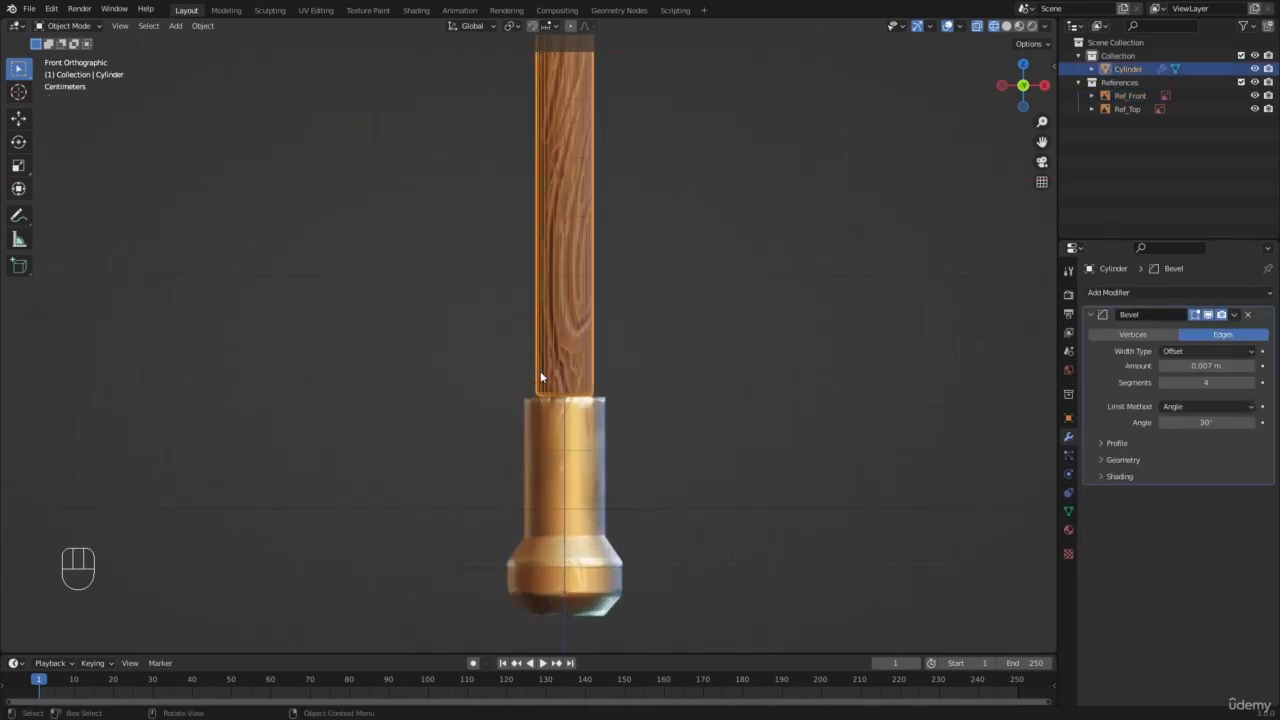
Step: Open the handle cylinder in Edit Mode and clear its vertex selection
key("Tab")
key("a")
key("a")
key("b")
left_click_drag(514, 391, 706, 482)
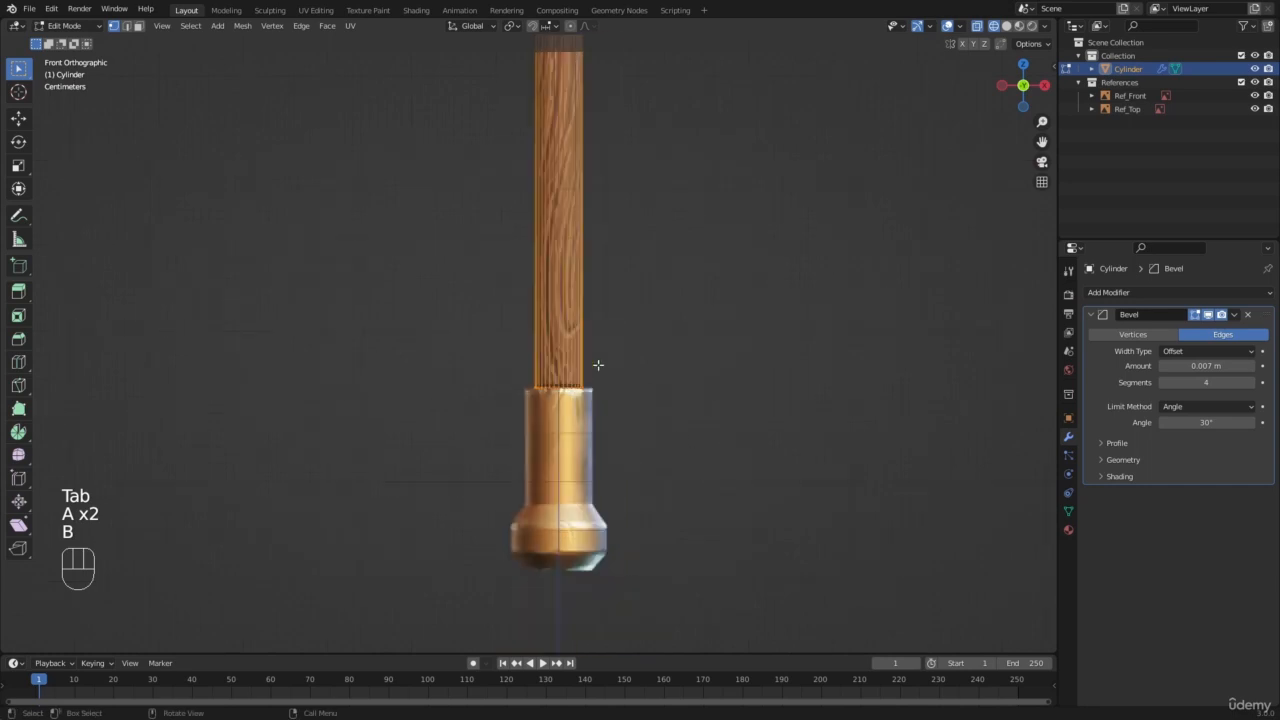
scroll(576, 340, "up", 2)
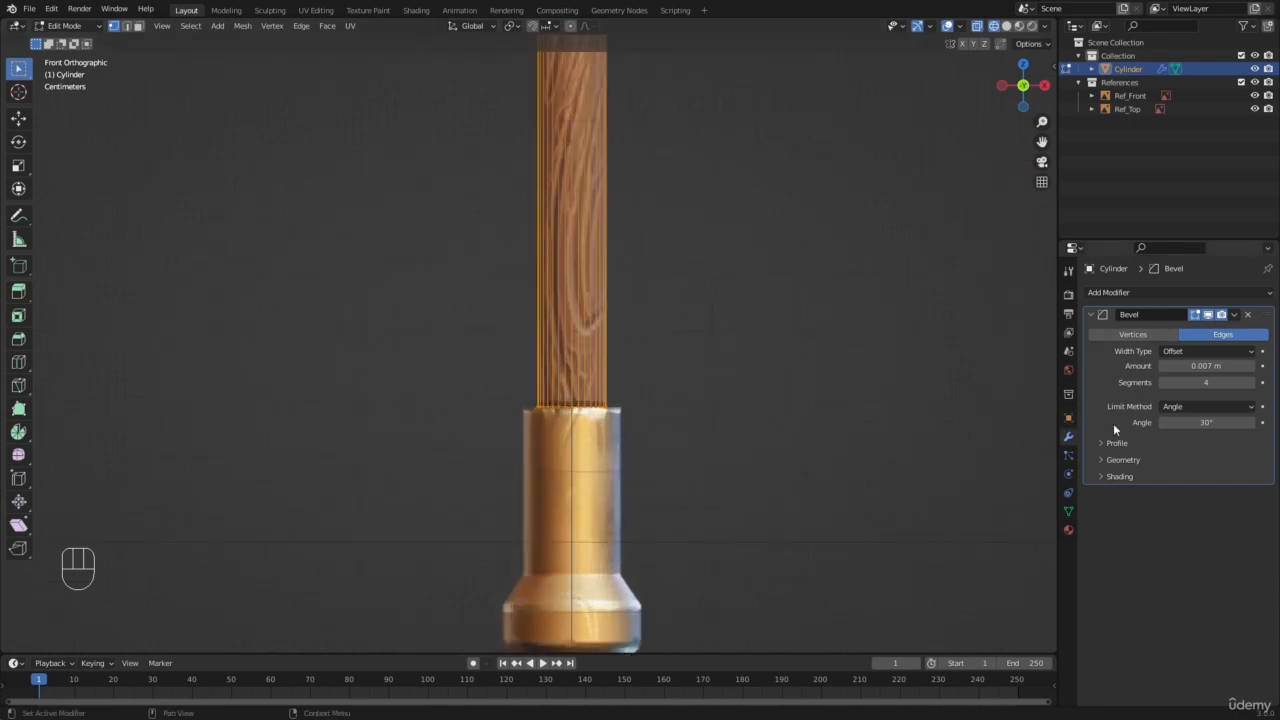
scroll(608, 411, "down", 3)
key("a")
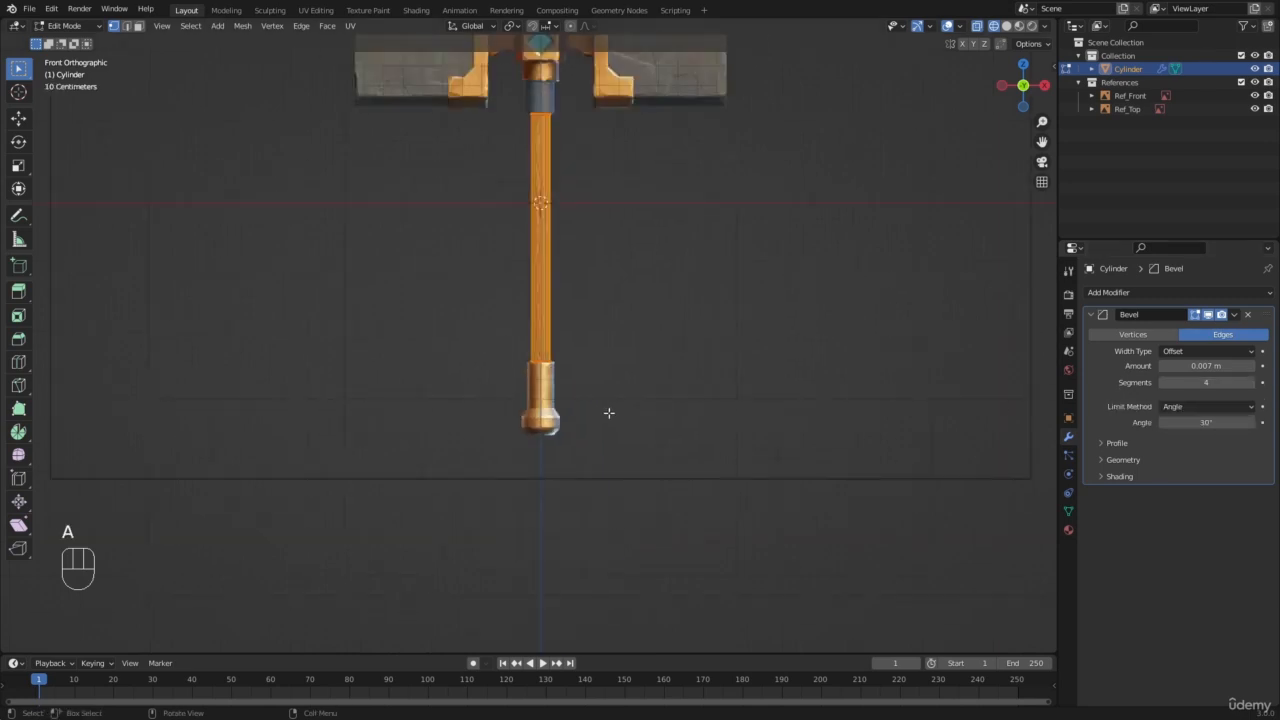
key("a")
scroll(557, 323, "down", 3)
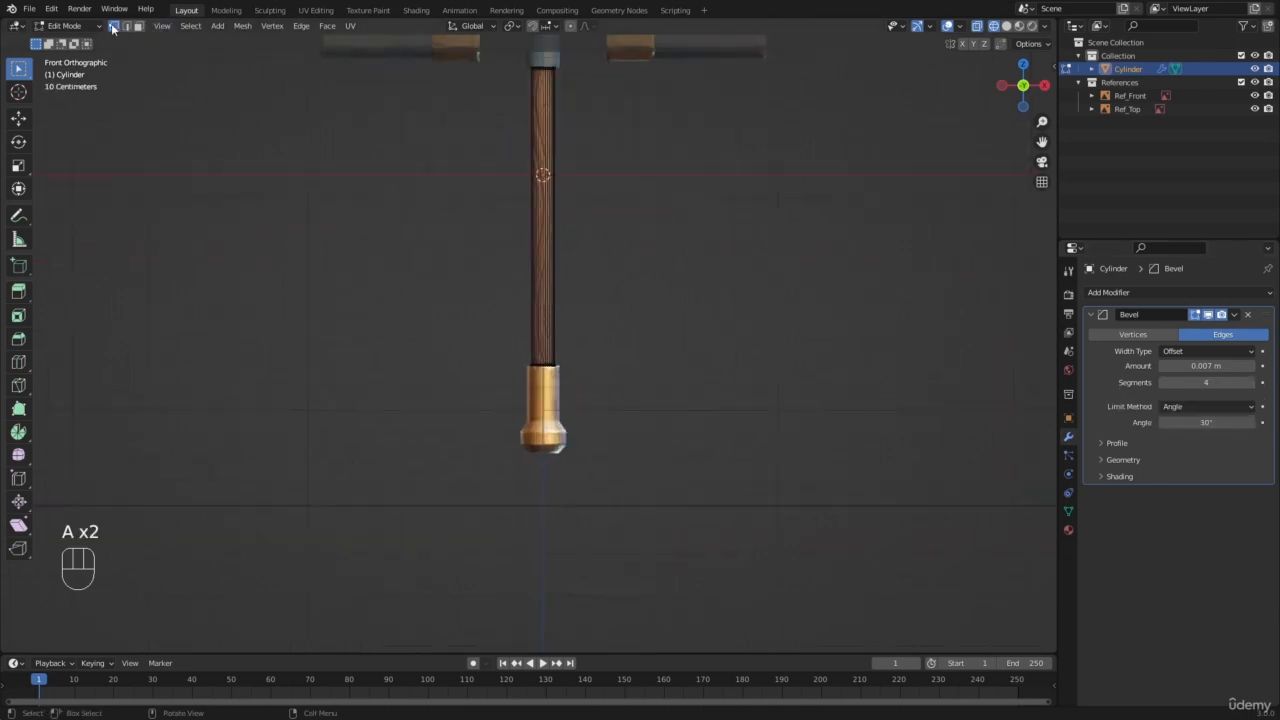
Step: Duplicate the vertex ring and cap at the handle cylinder's lower end, leaving the copy in place
key("1")
key("b")
left_click_drag(420, 305, 726, 418)
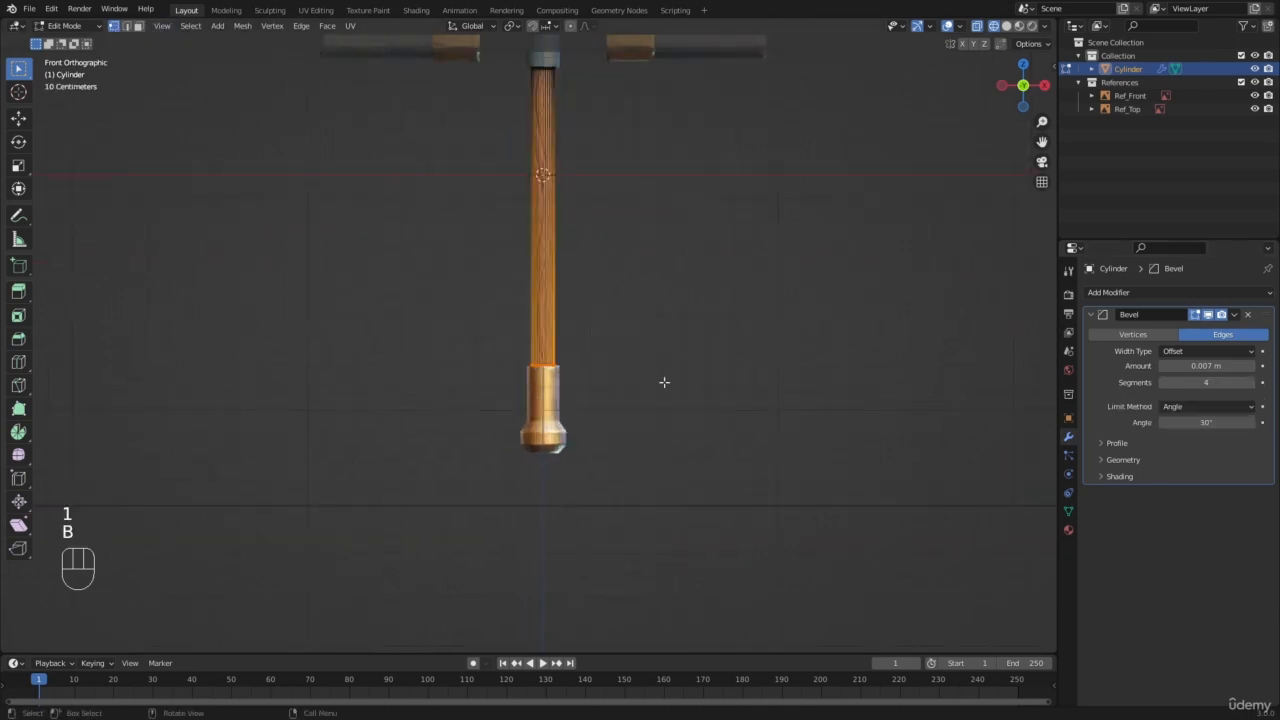
middle_click_drag(664, 382, 453, 363)
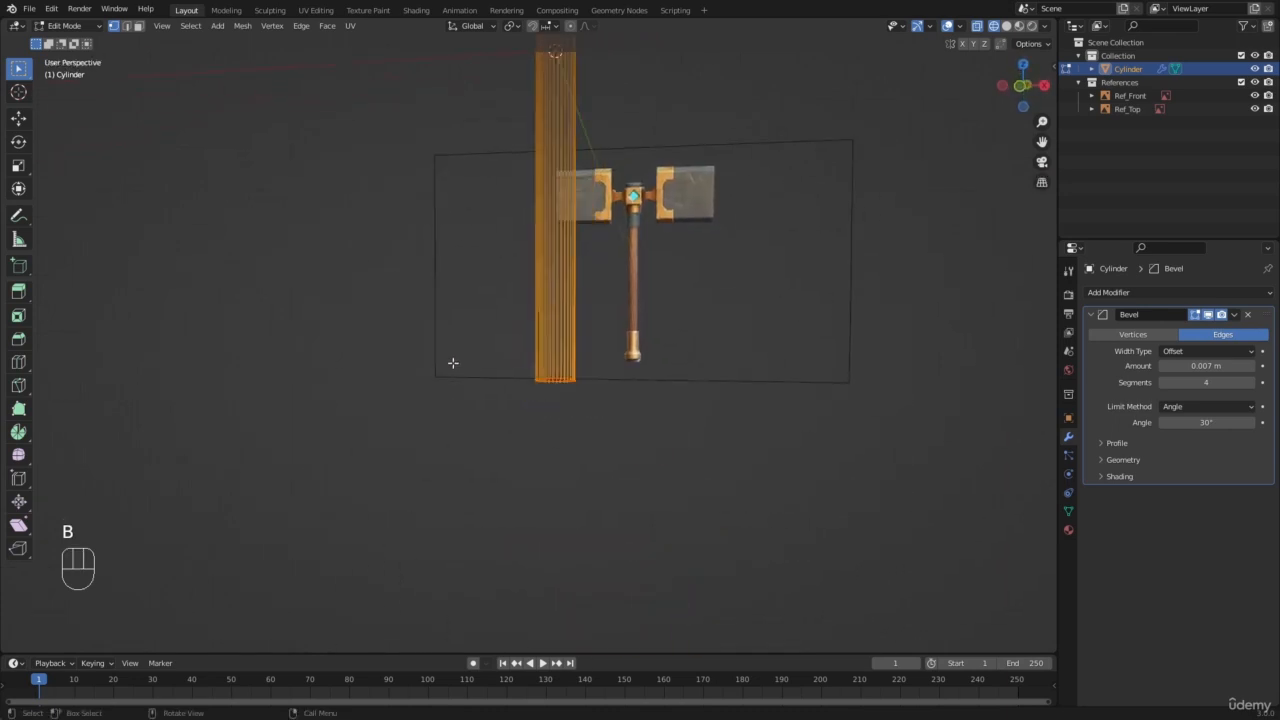
key("KP_1")
key("shift+d")
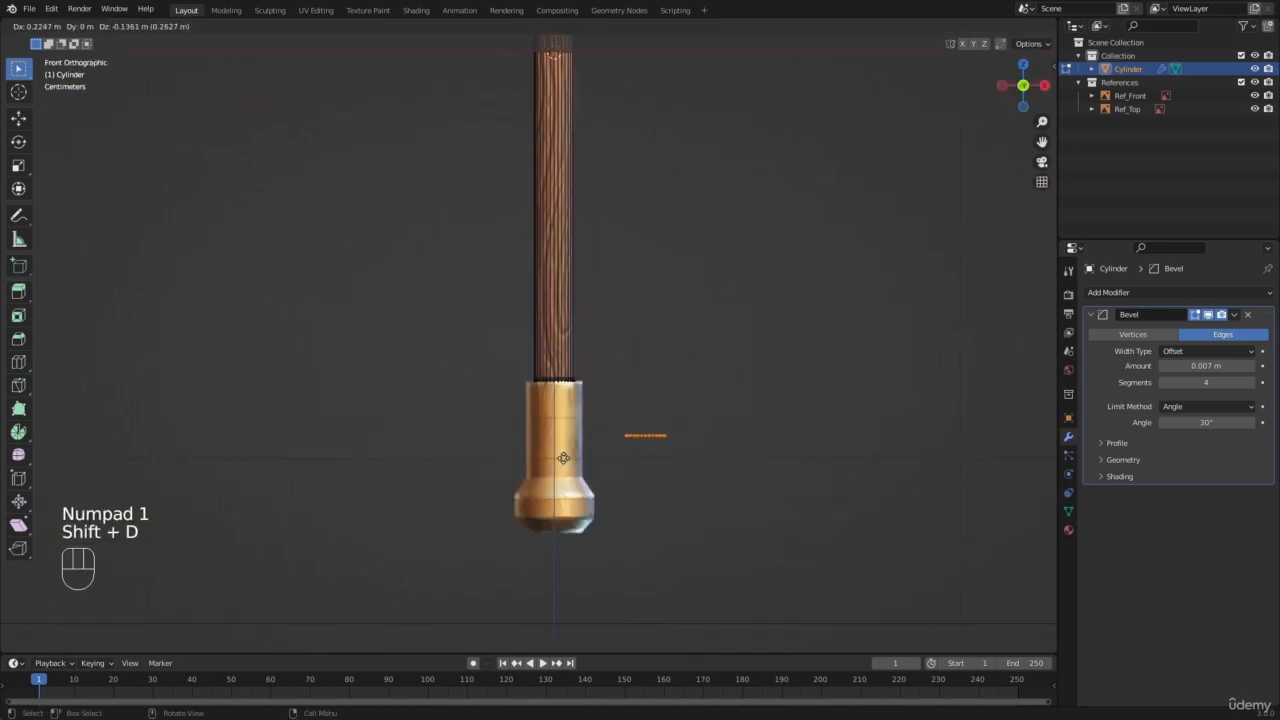
right_click(643, 362)
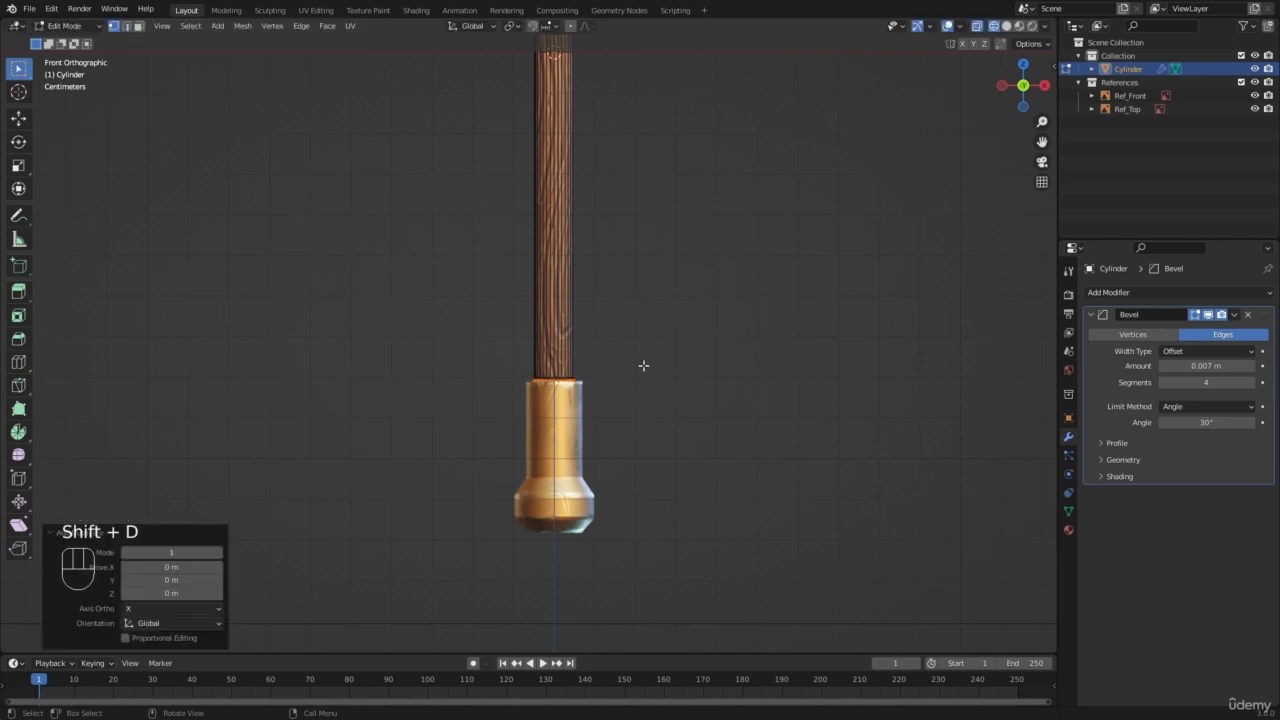
Step: Scale the duplicated end disc by 1.437 to match the width of the golden pommel's neck in the front reference
scroll(669, 411, "up", 7)
middle_click_drag(684, 428, 623, 347, "shift")
scroll(623, 347, "up", 1)
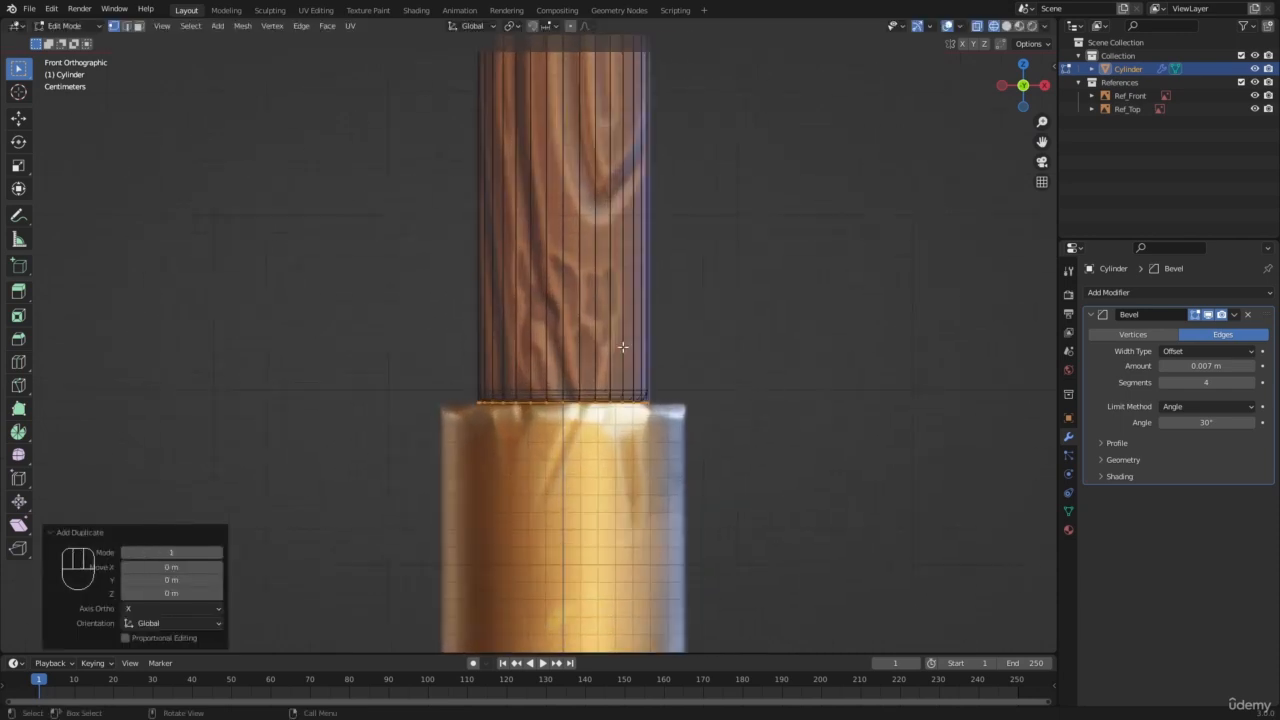
key("s")
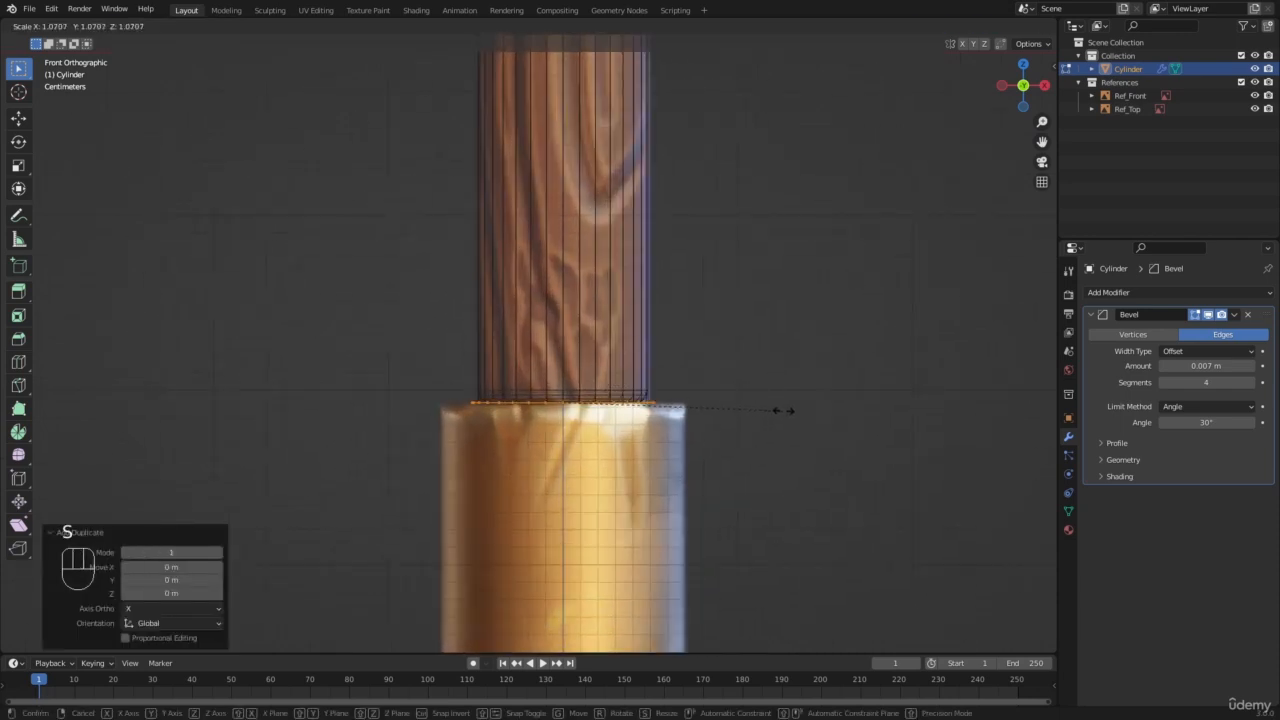
left_click(858, 413)
middle_click_drag(858, 413, 518, 407)
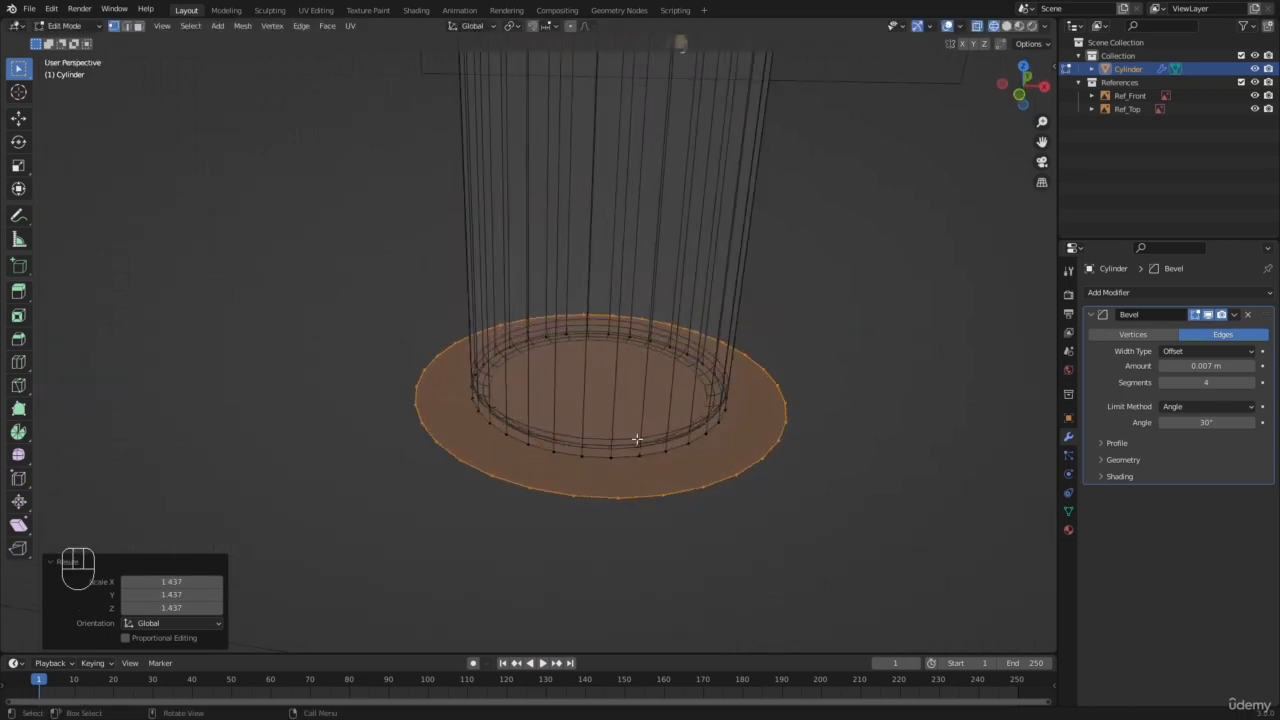
scroll(603, 400, "down", 4)
scroll(539, 380, "up", 3)
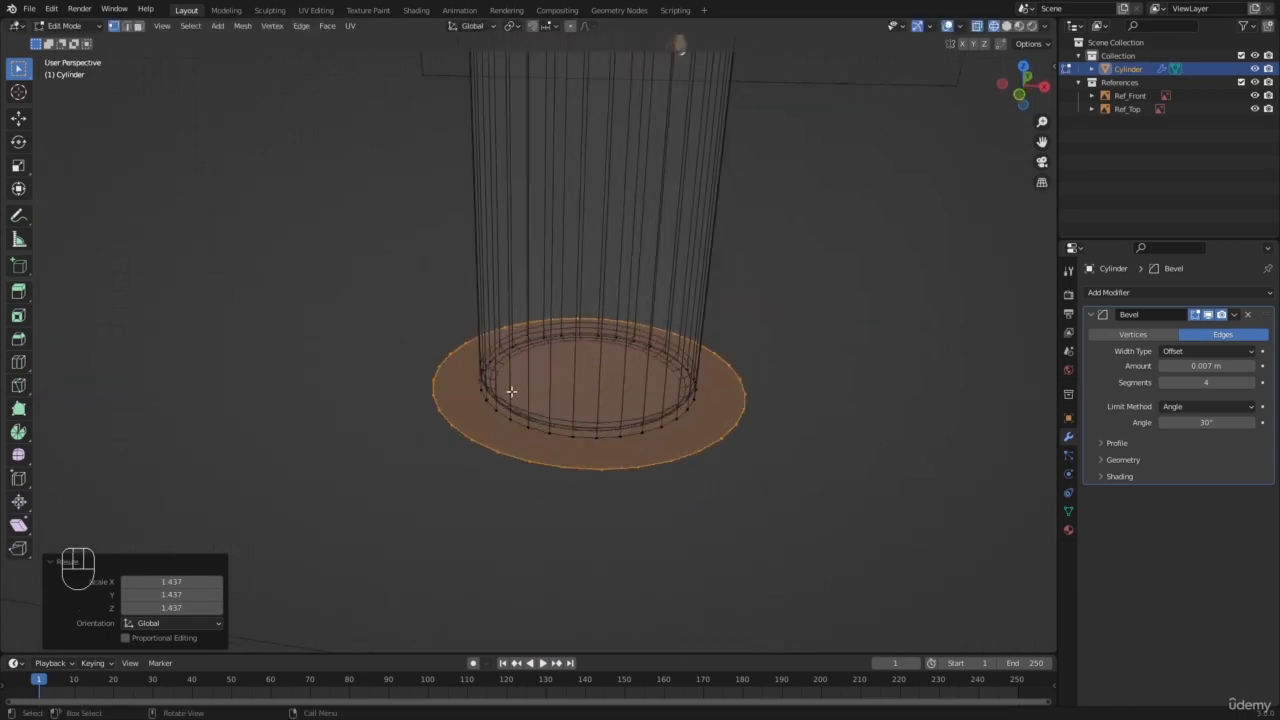
Step: Separate the enlarged disc into its own object and select it in Object Mode with solid shading
key("p")
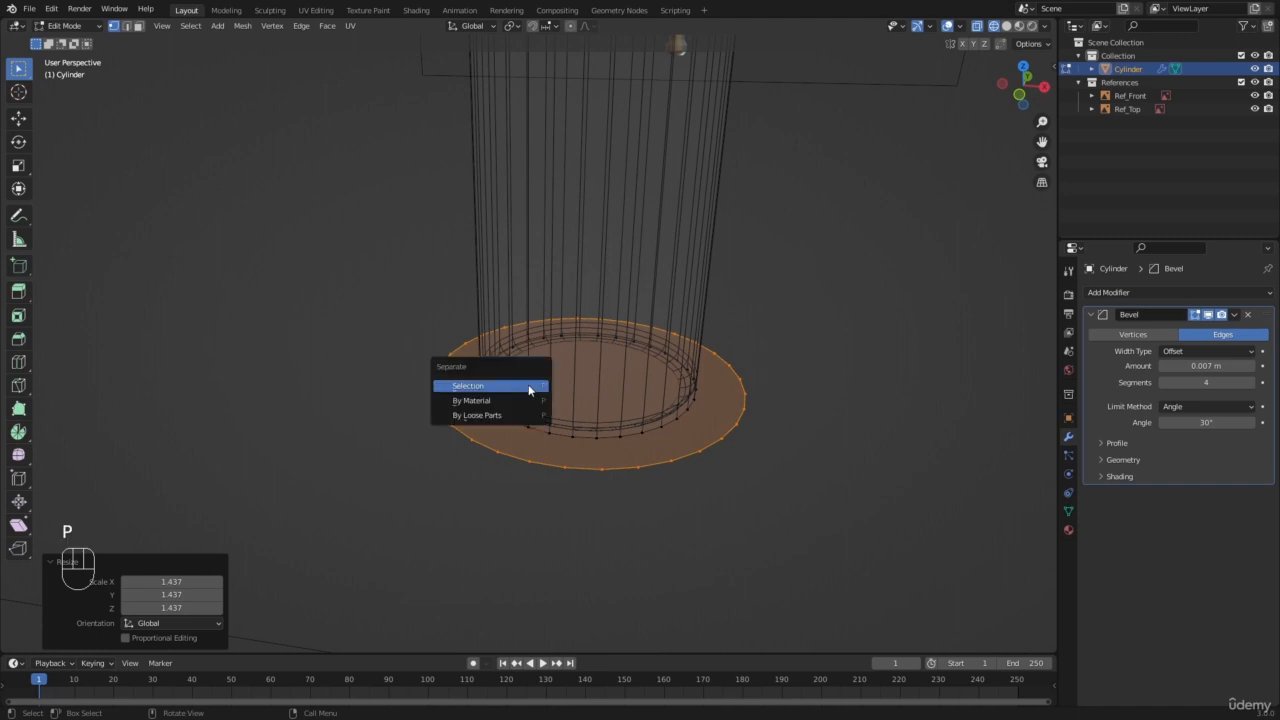
left_click(490, 386)
key("Tab")
key("z")
key("a")
key("a")
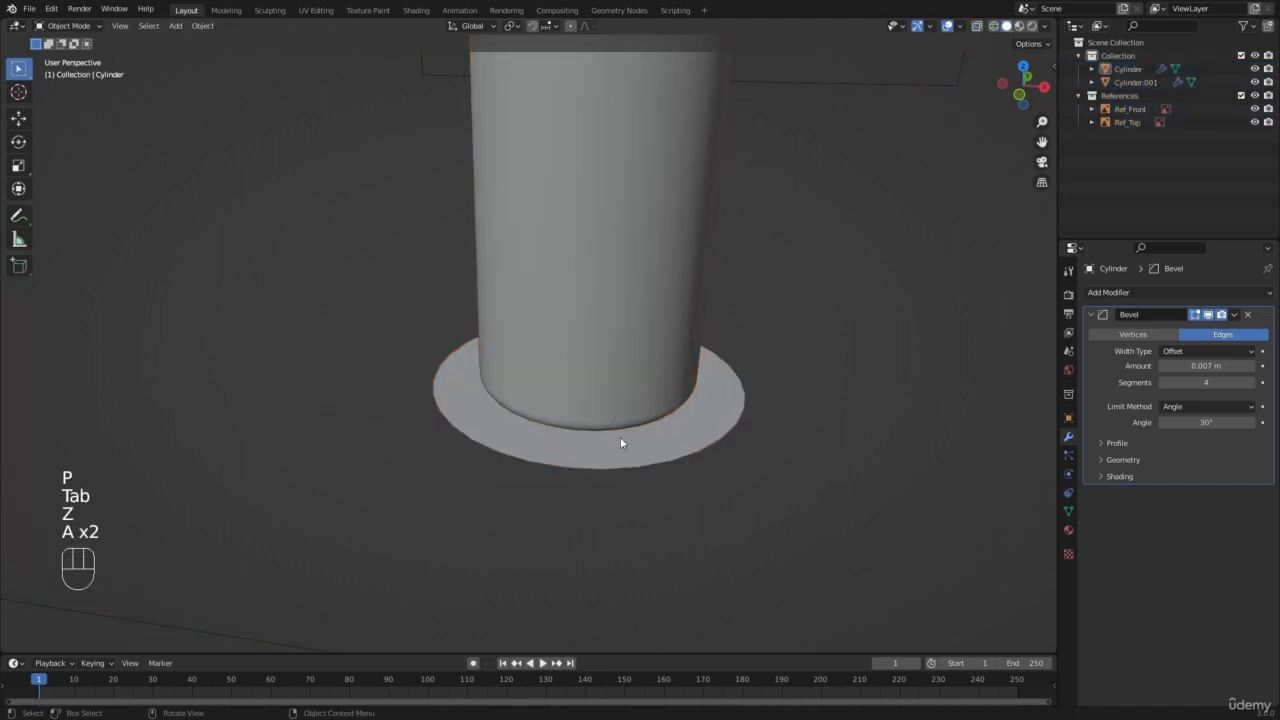
left_click(70, 26)
left_click(437, 383)
scroll(440, 374, "down", 5)
middle_click_drag(451, 372, 515, 470)
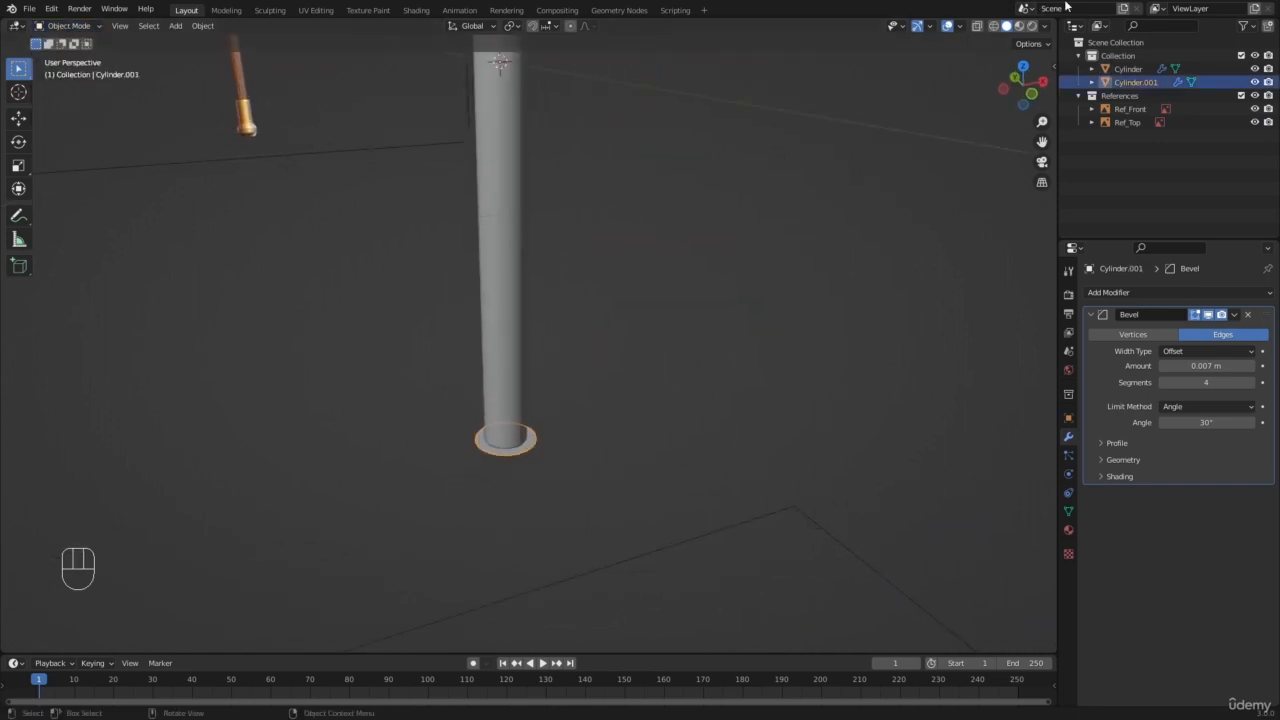
Step: Set the viewport's solid shading to MatCap lighting with Random object colours
left_click(1045, 28)
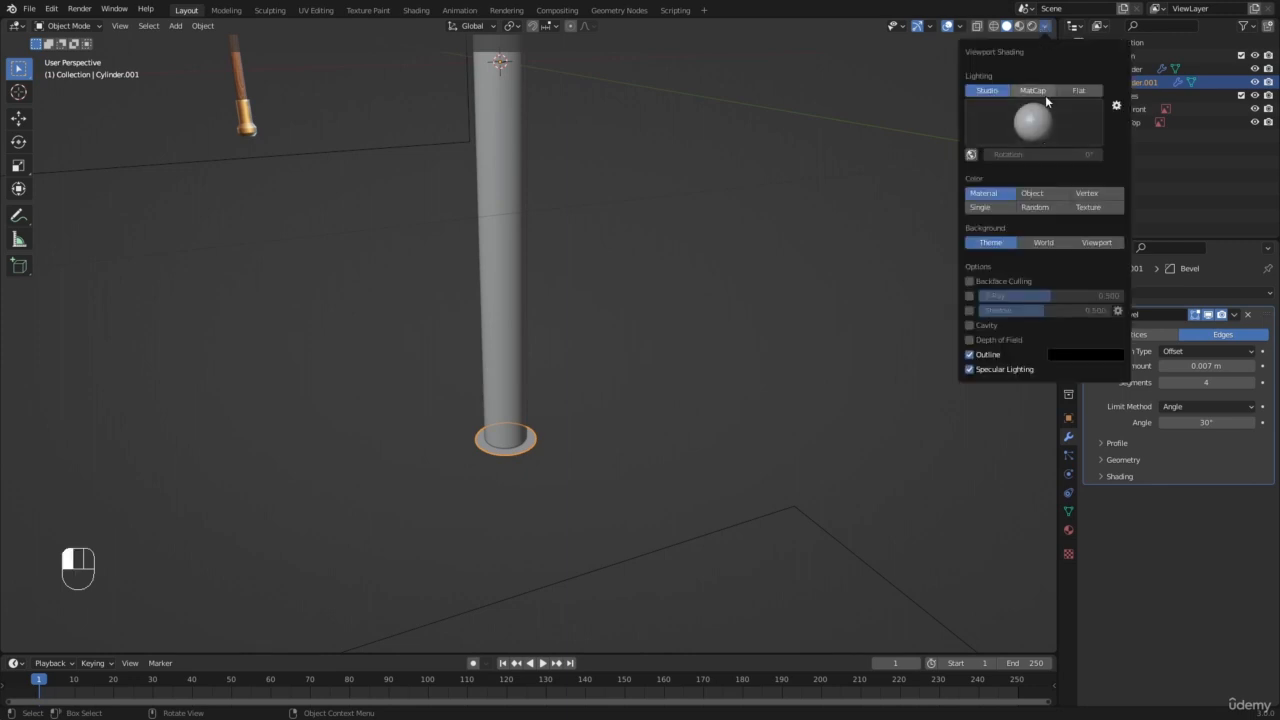
left_click(1039, 92)
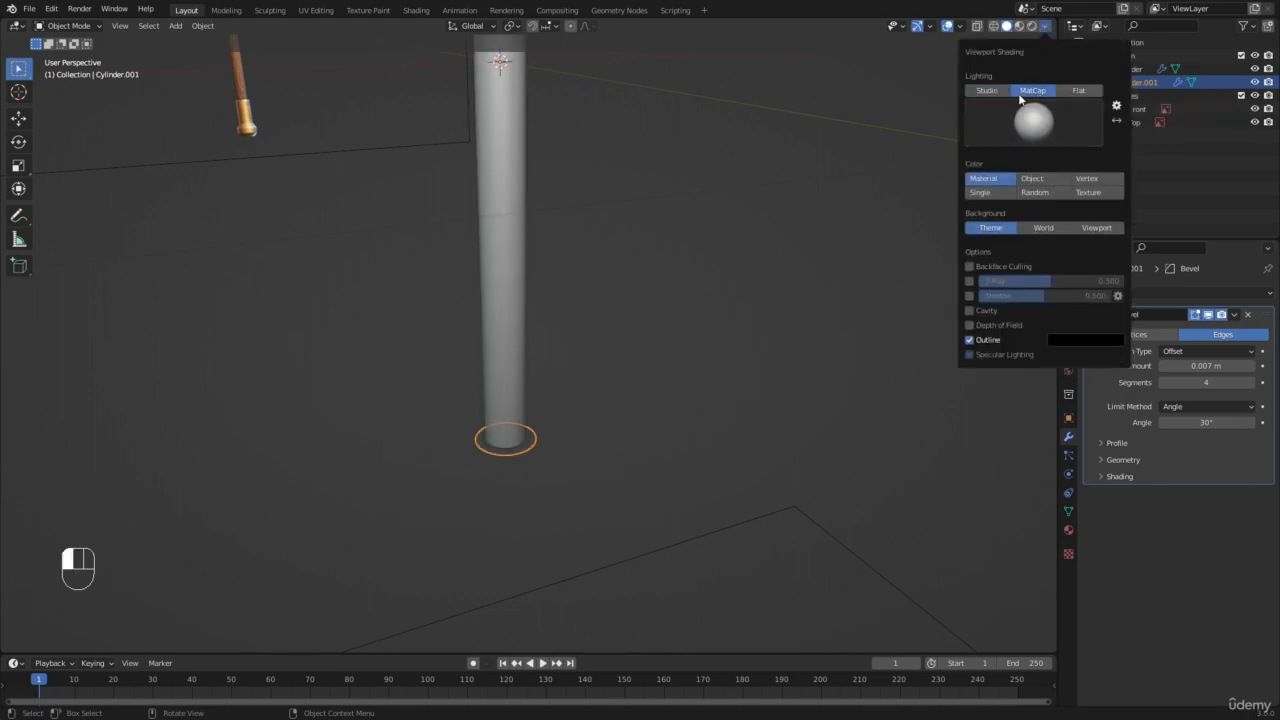
left_click(1034, 197)
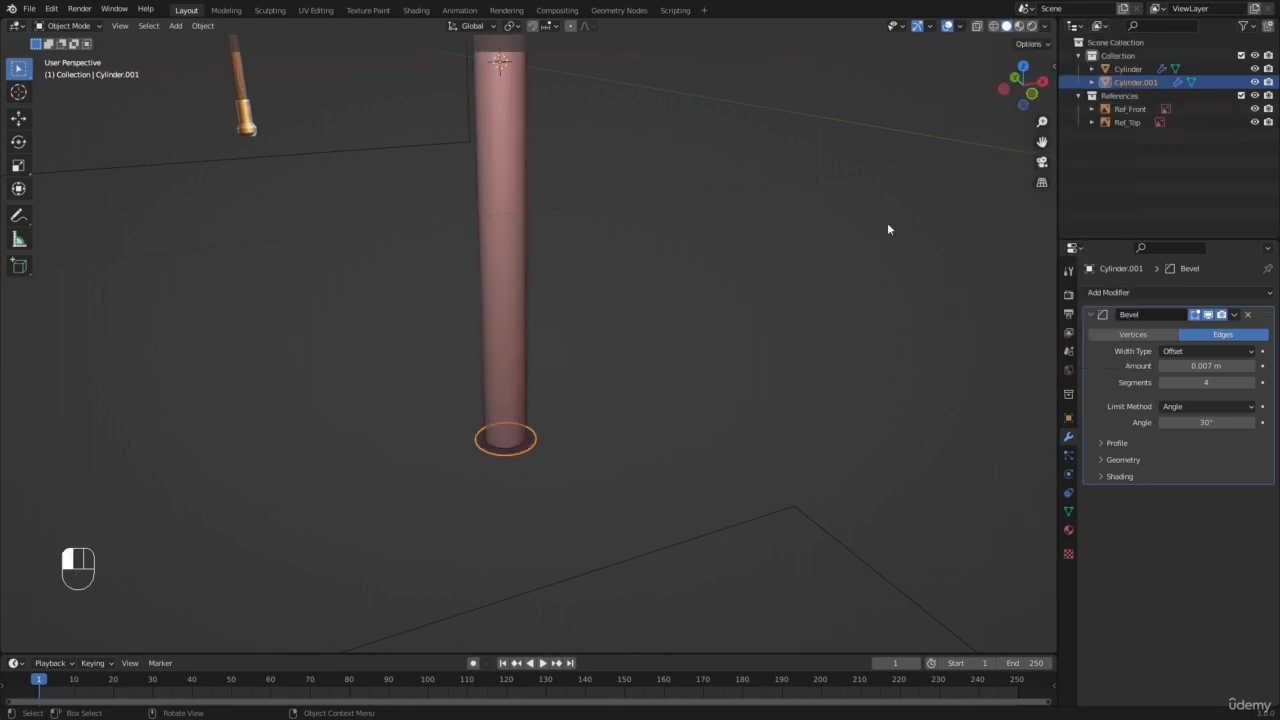
Step: Open the separated disc in Edit Mode with all its vertices selected and show it in front view
scroll(533, 350, "down", 5)
scroll(536, 353, "up", 6)
key("a")
key("a")
left_click(511, 461)
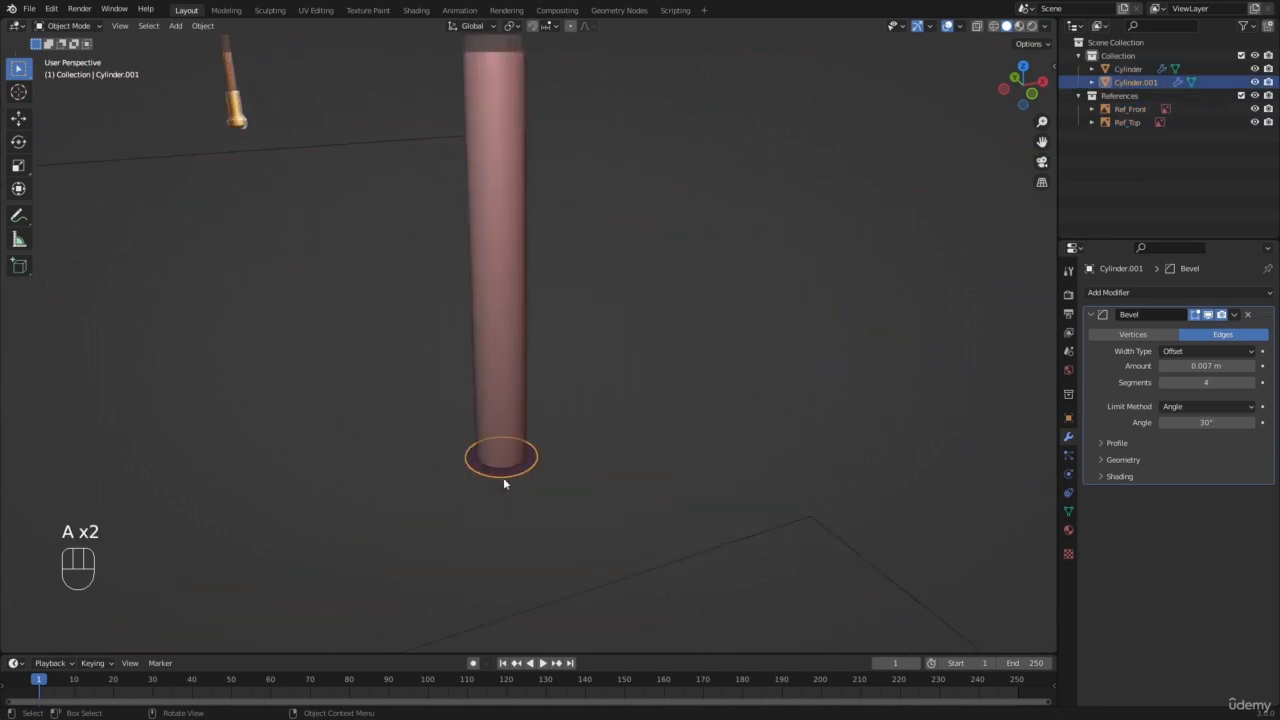
key("Tab")
key("a")
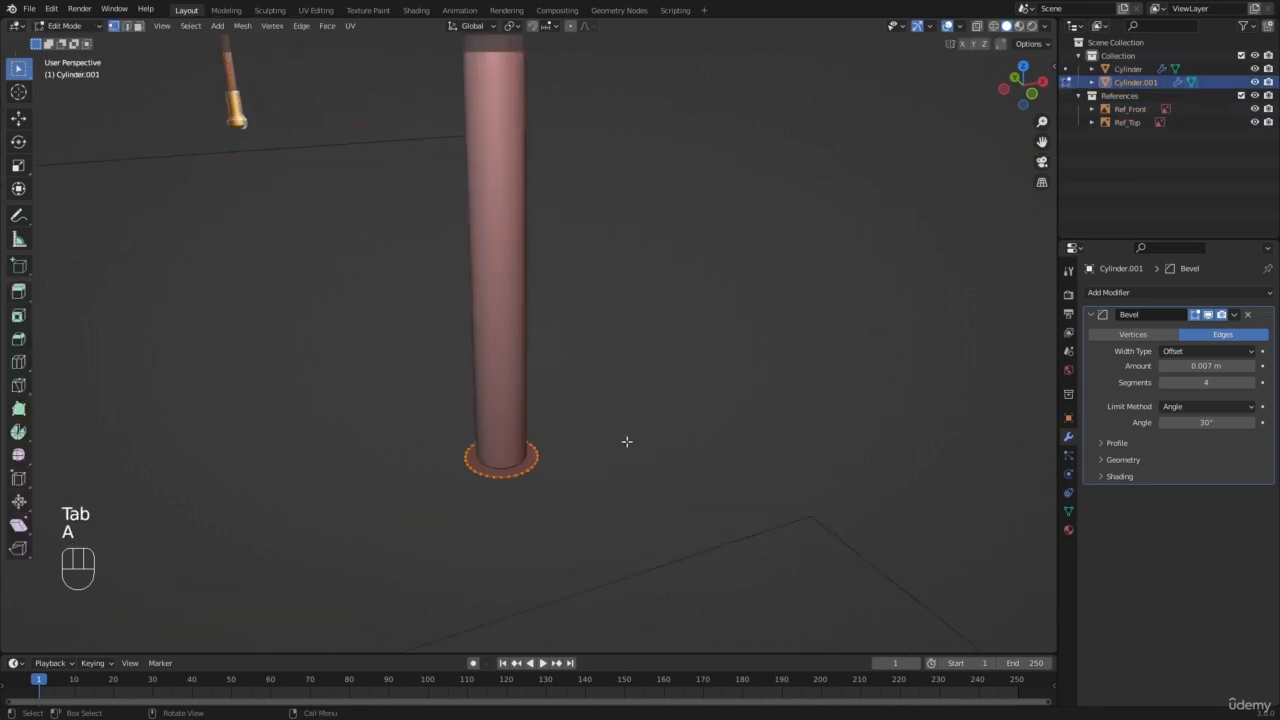
key("KP_1")
scroll(563, 469, "down", 3)
middle_click_drag(563, 469, 591, 414, "shift")
scroll(593, 407, "up", 5)
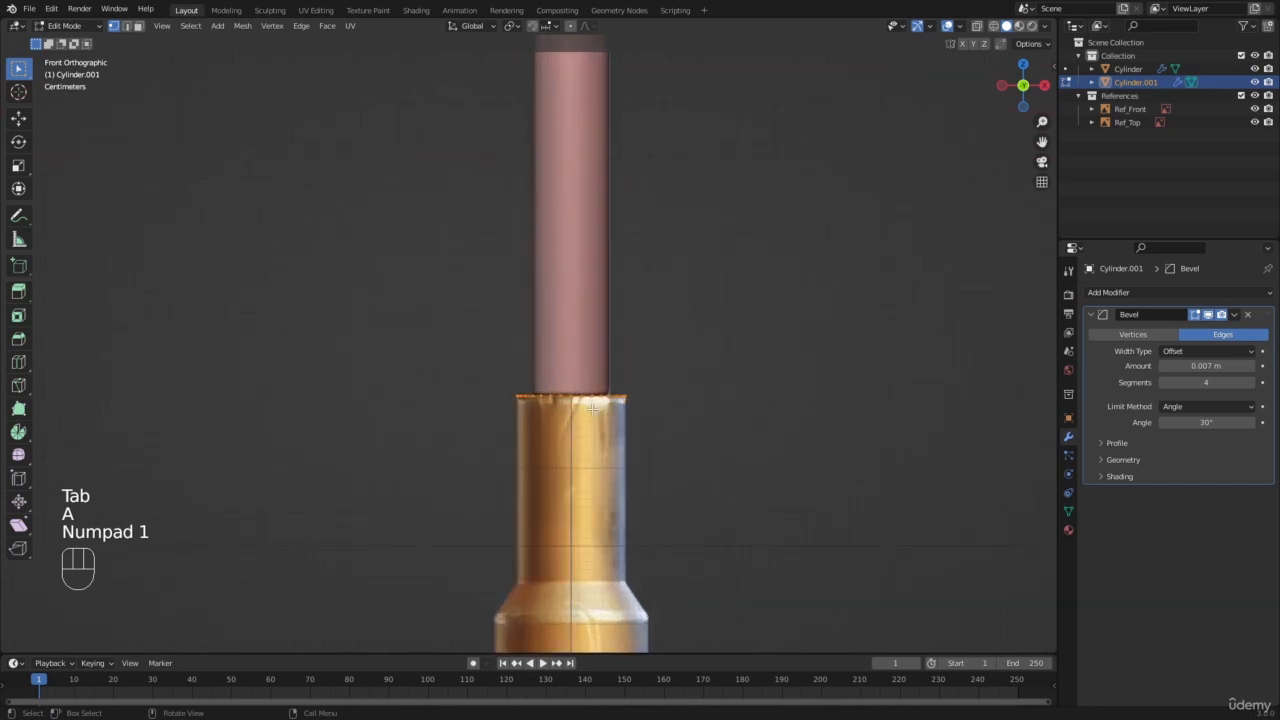
Step: In wireframe shading, extrude the whole disc 0.24 m down to the end of the golden pommel's straight neck
key("z")
left_click(463, 441)
key("b")
left_click_drag(423, 346, 880, 560)
middle_click_drag(651, 450, 595, 316, "shift")
scroll(595, 318, "up", 3)
key("e")
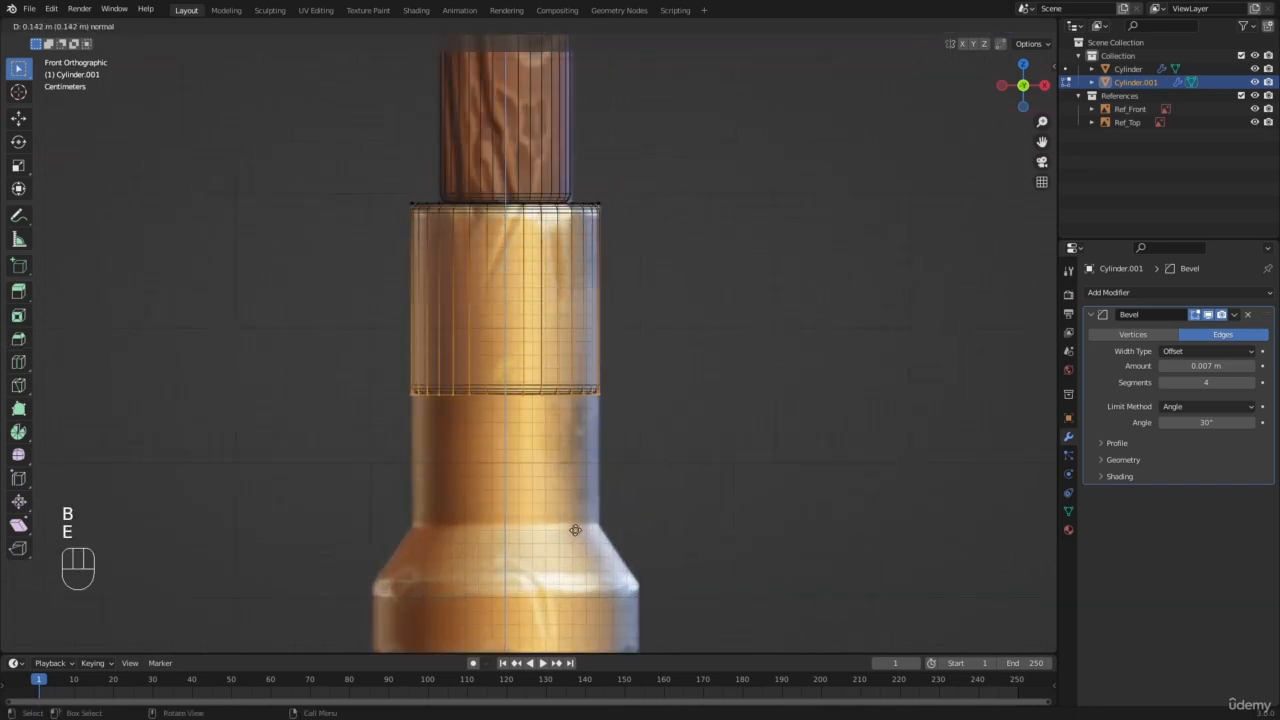
left_click(576, 639)
Step: Extrude the neck's lower end down about 0.046 m and scale it by 1.456 to form the pommel's flare
middle_click_drag(672, 266, 702, 94, "shift")
scroll(702, 94, "up", 2)
key("e")
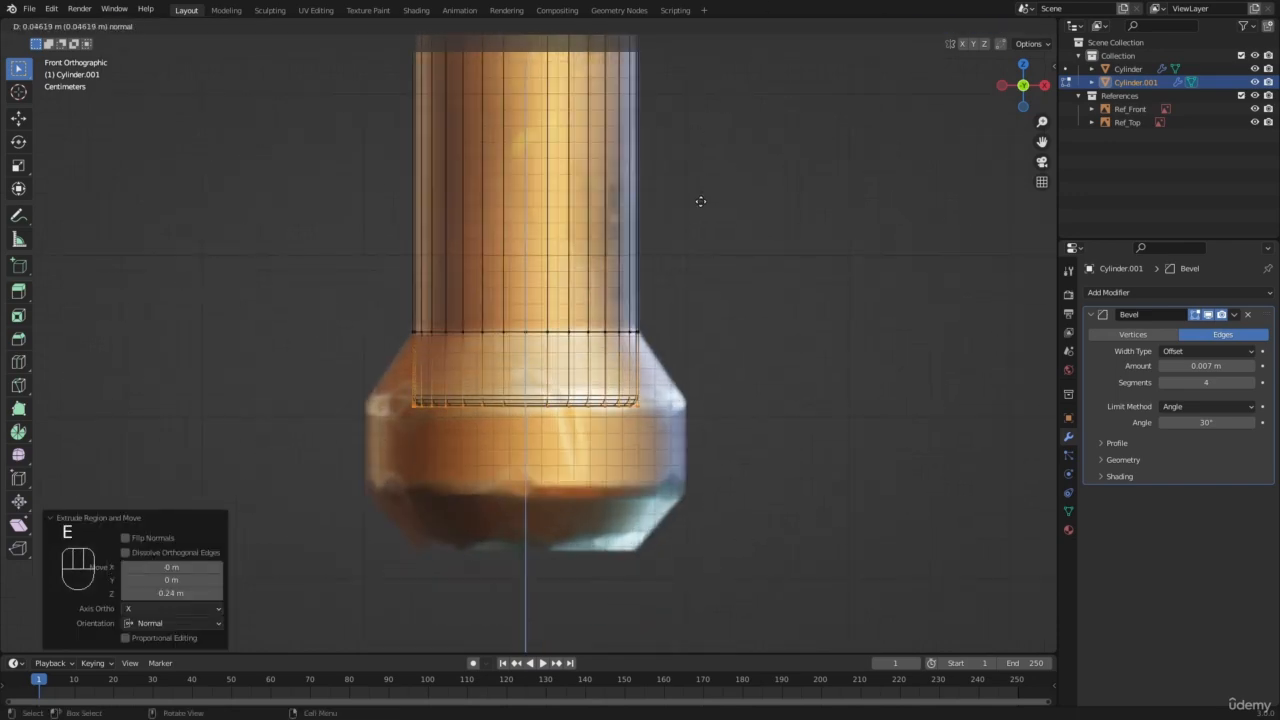
left_click(700, 201)
key("s")
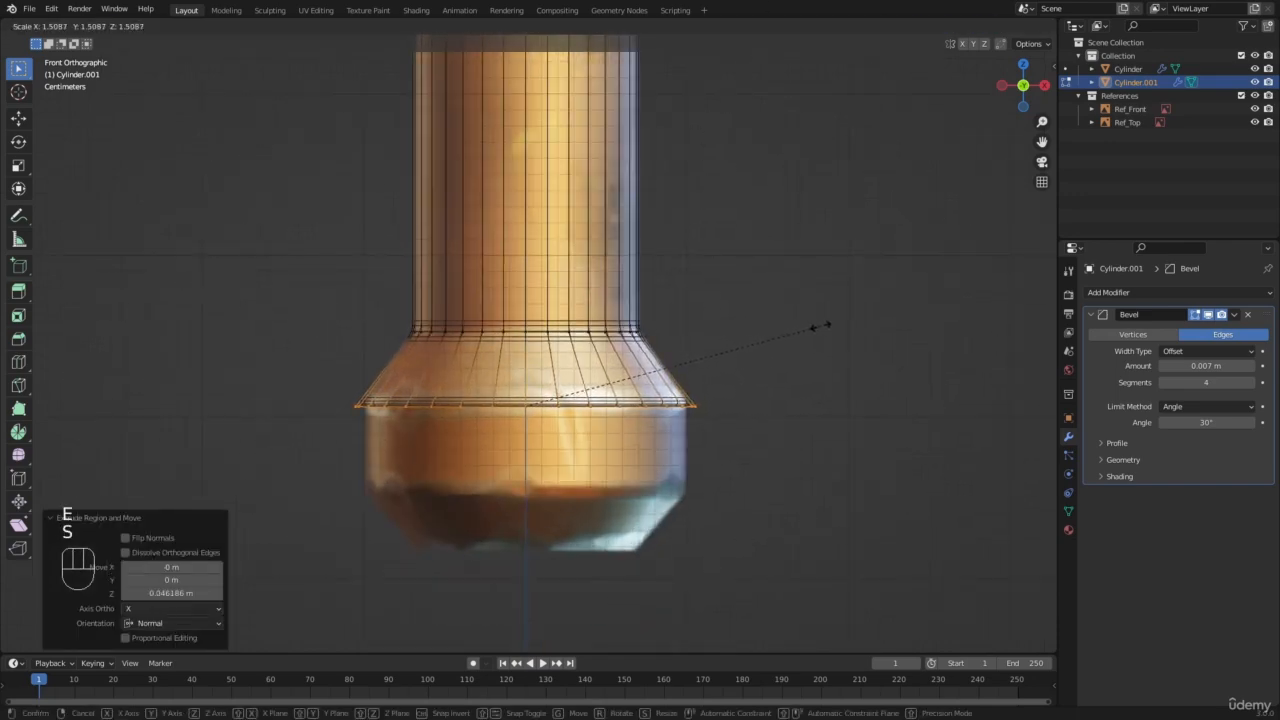
left_click(807, 325)
Step: Extrude the pommel's straight band down about 0.053 m, then its tip about 0.036 m, scaling the tip's end to about 0.67
key("e")
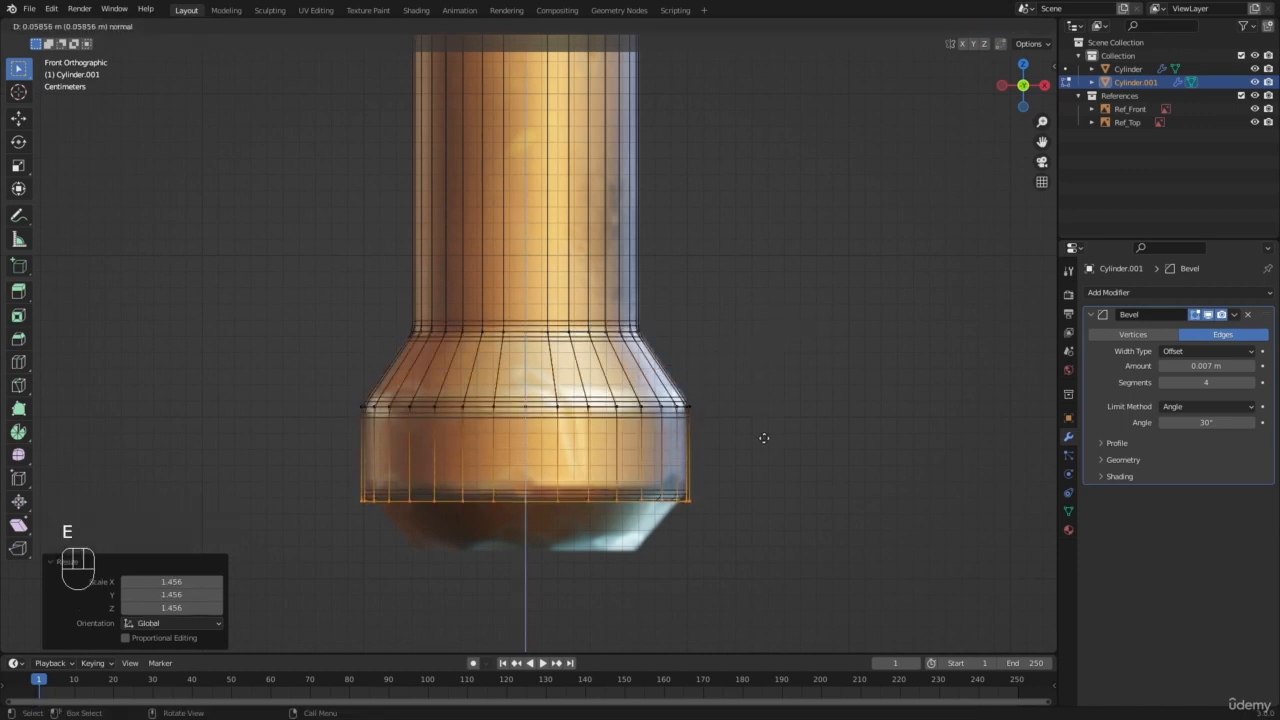
left_click(763, 438)
key("e")
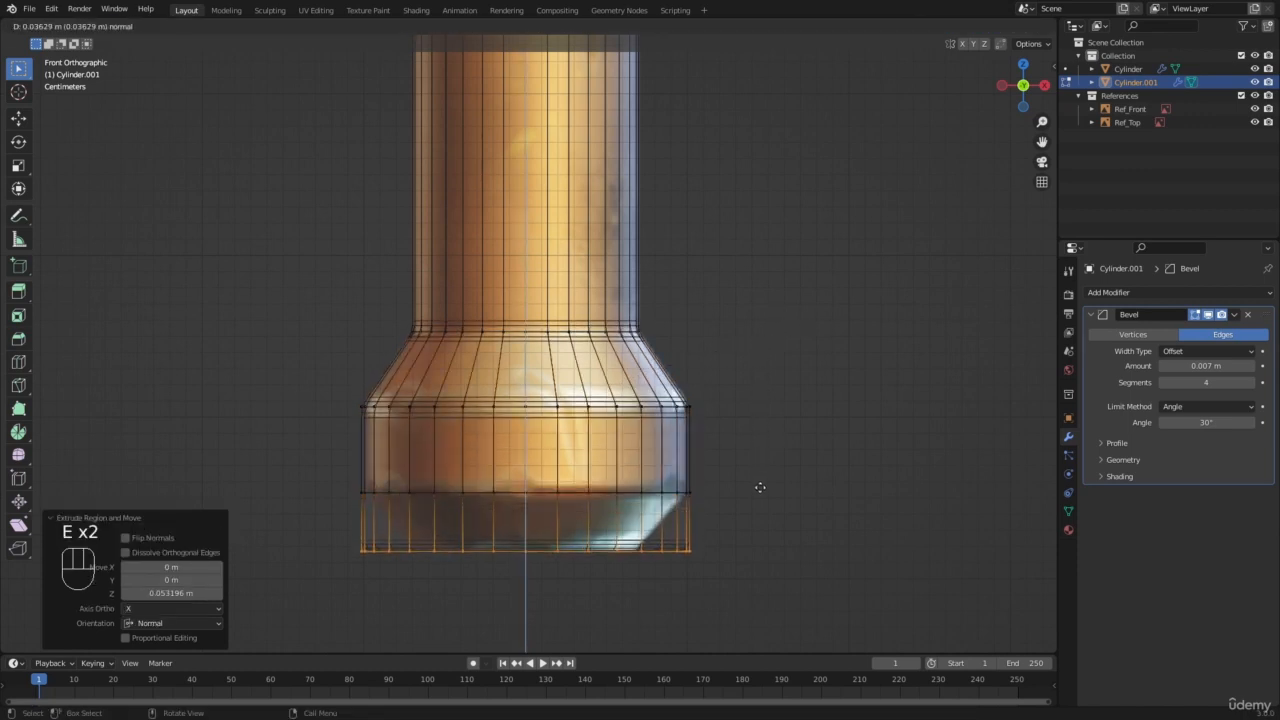
left_click(761, 490)
key("s")
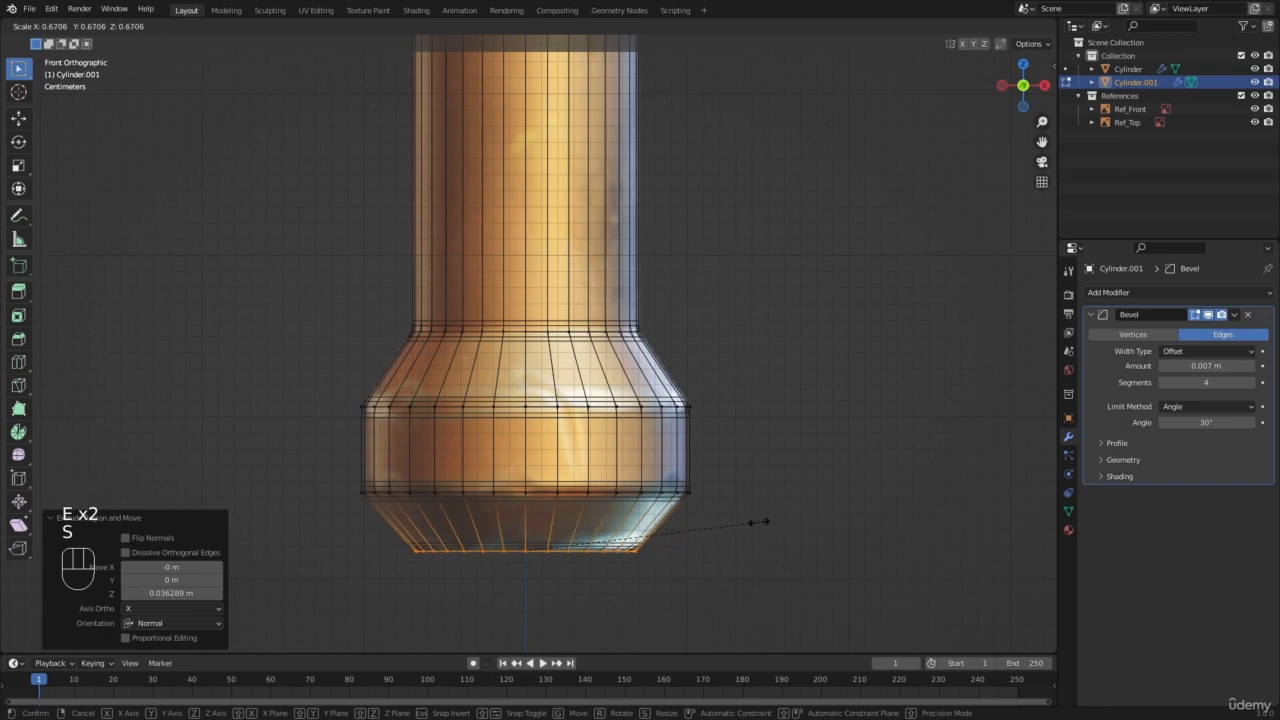
left_click(757, 520)
Step: Return to Object Mode with solid shading and examine the pommel's shape in perspective
key("z")
key("Tab")
key("a")
key("a")
middle_click_drag(523, 354, 487, 352)
scroll(550, 341, "down", 7)
Step: Try to extrude a single face near the upper end of the pommel in Edit Mode
key("a")
key("a")
scroll(490, 358, "up", 2)
left_click(491, 361)
key("Tab")
scroll(400, 374, "up", 1)
key("a")
key("a")
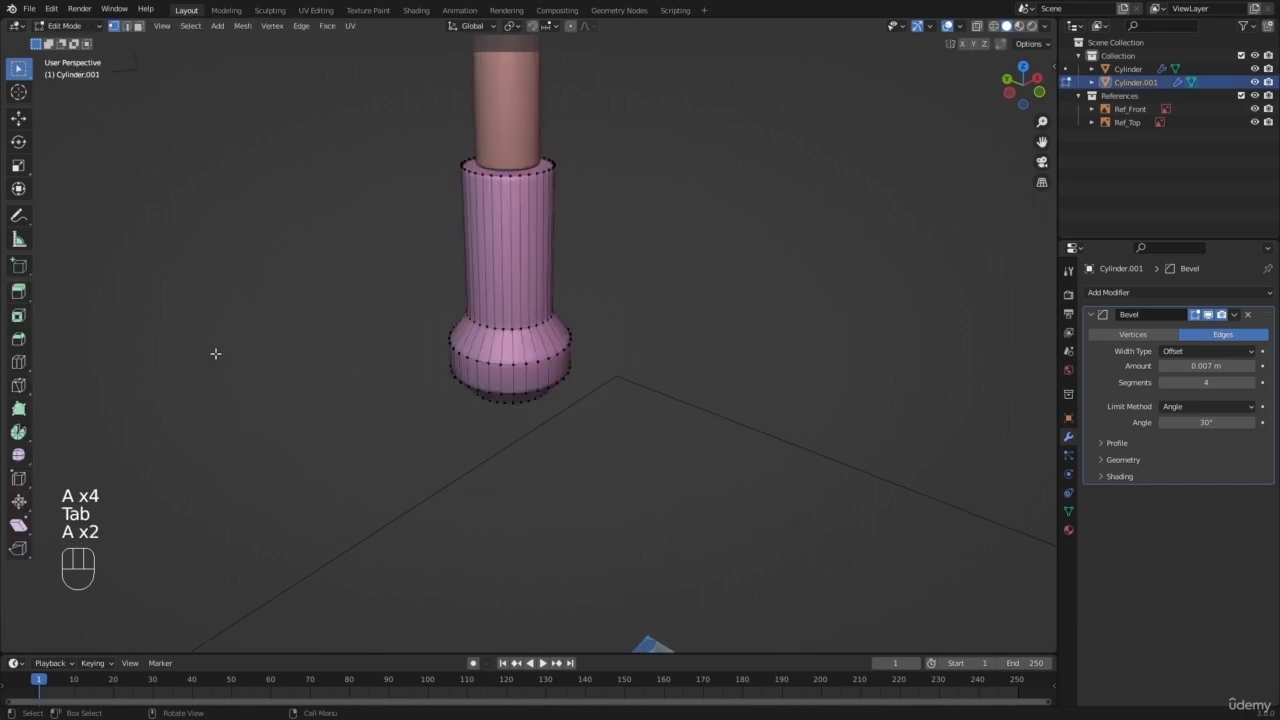
middle_click_drag(415, 217, 428, 326, "shift")
scroll(430, 325, "up", 3)
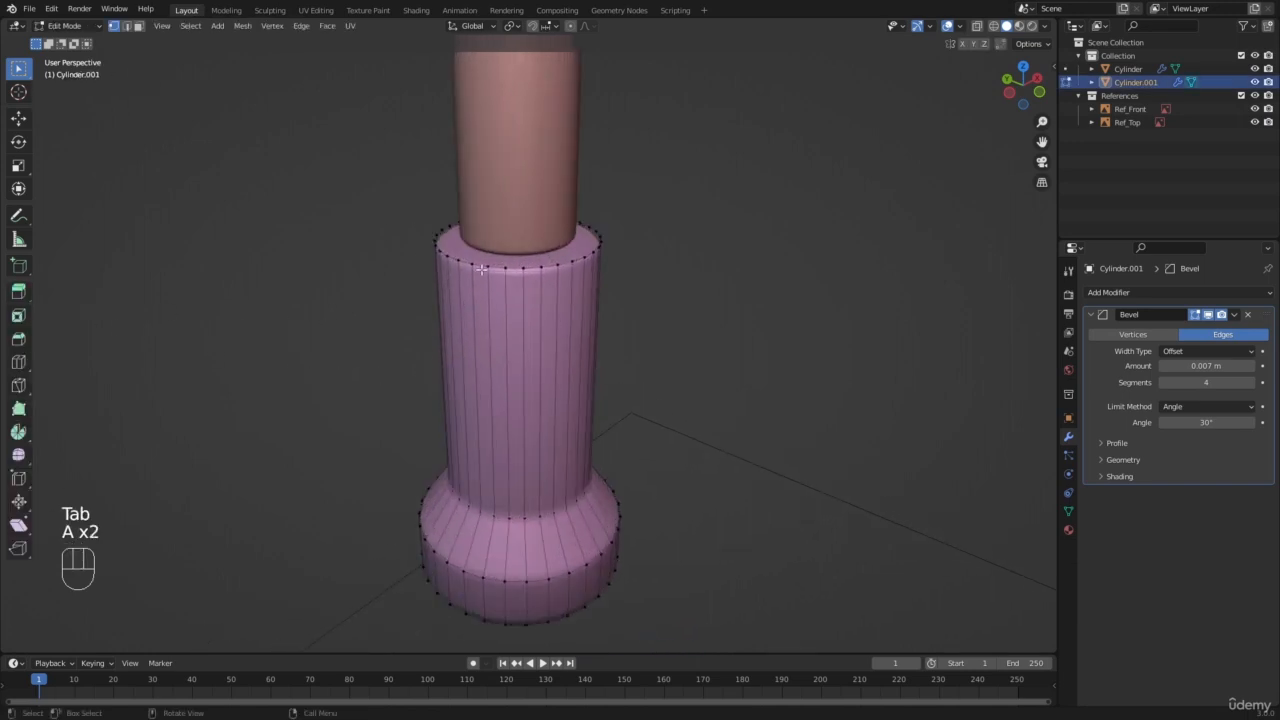
key("3")
left_click(491, 252)
scroll(486, 390, "up", 3)
middle_click_drag(491, 252, 430, 318, "shift")
key("e")
left_click(469, 324)
middle_click_drag(430, 366, 426, 456)
key("ctrl+z")
Step: Try to extrude one narrow side face of the pommel's neck outward about 0.088 m
scroll(451, 398, "down", 2)
key("3")
left_click(431, 438)
middle_click_drag(351, 520, 405, 420, "shift")
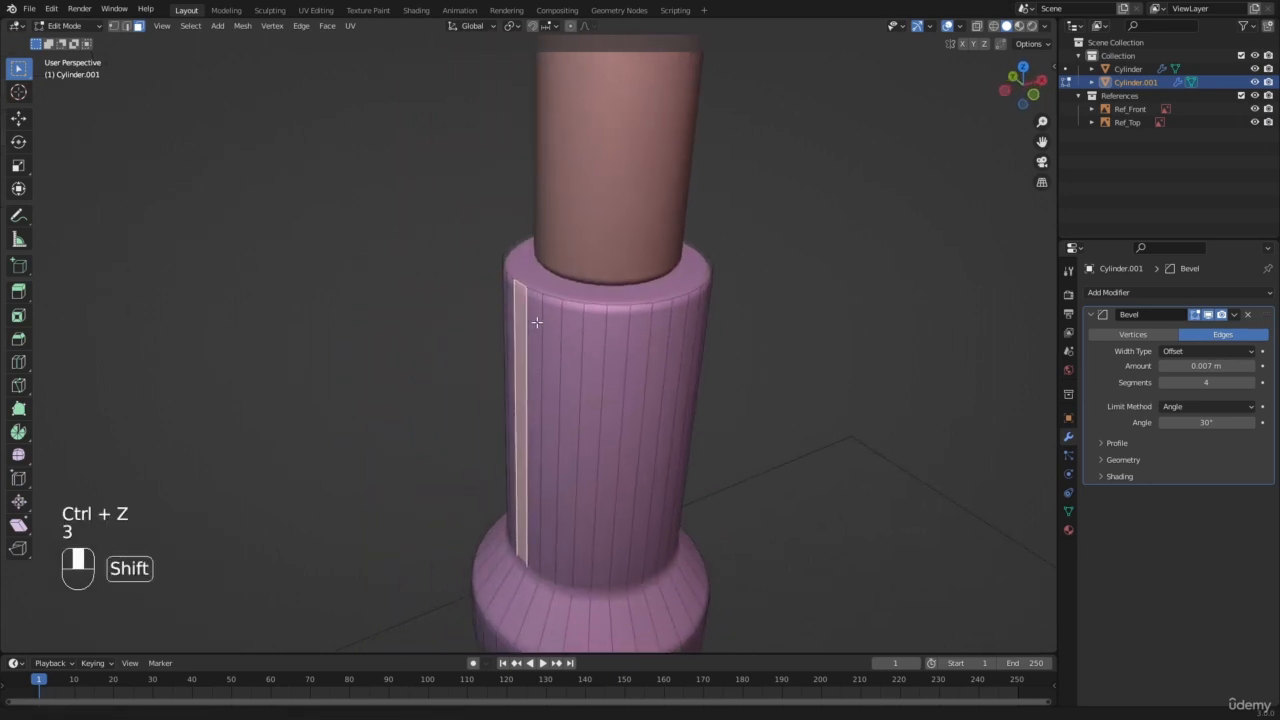
key("e")
left_click(431, 377)
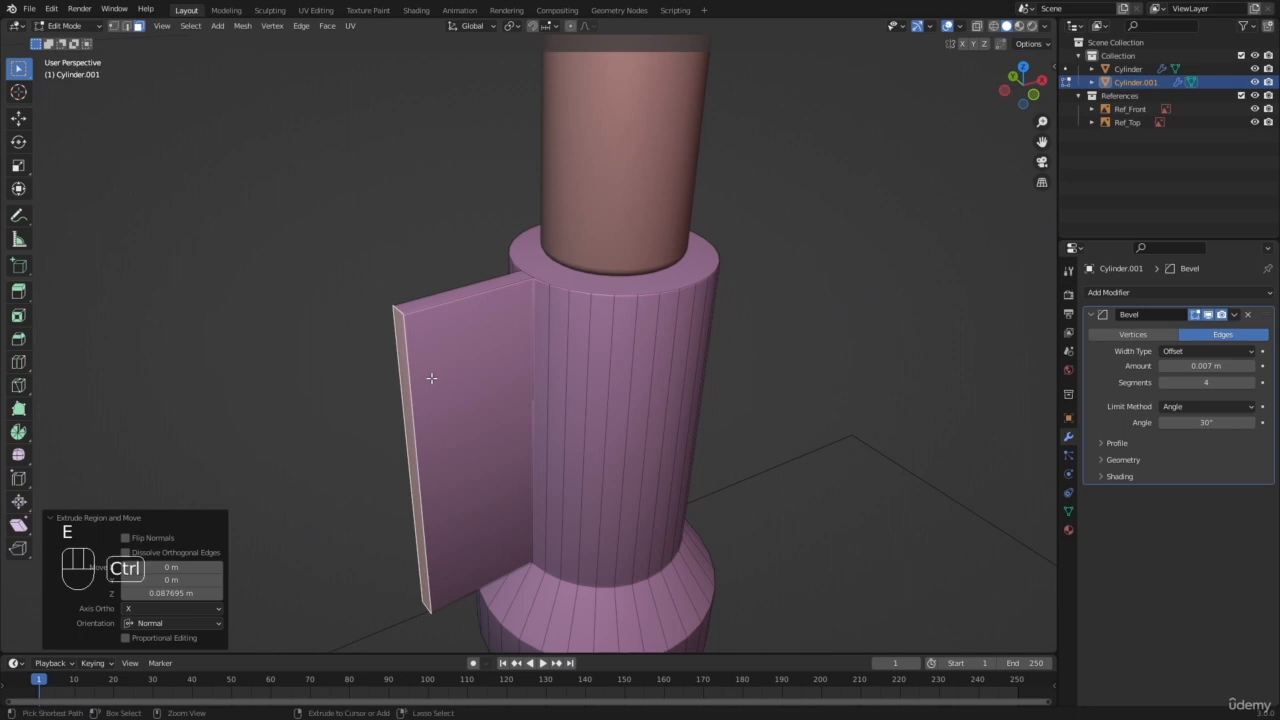
key("ctrl+z")
Step: Leave Edit Mode on the pommel and clear the object selection
key("Tab")
key("a")
key("a")
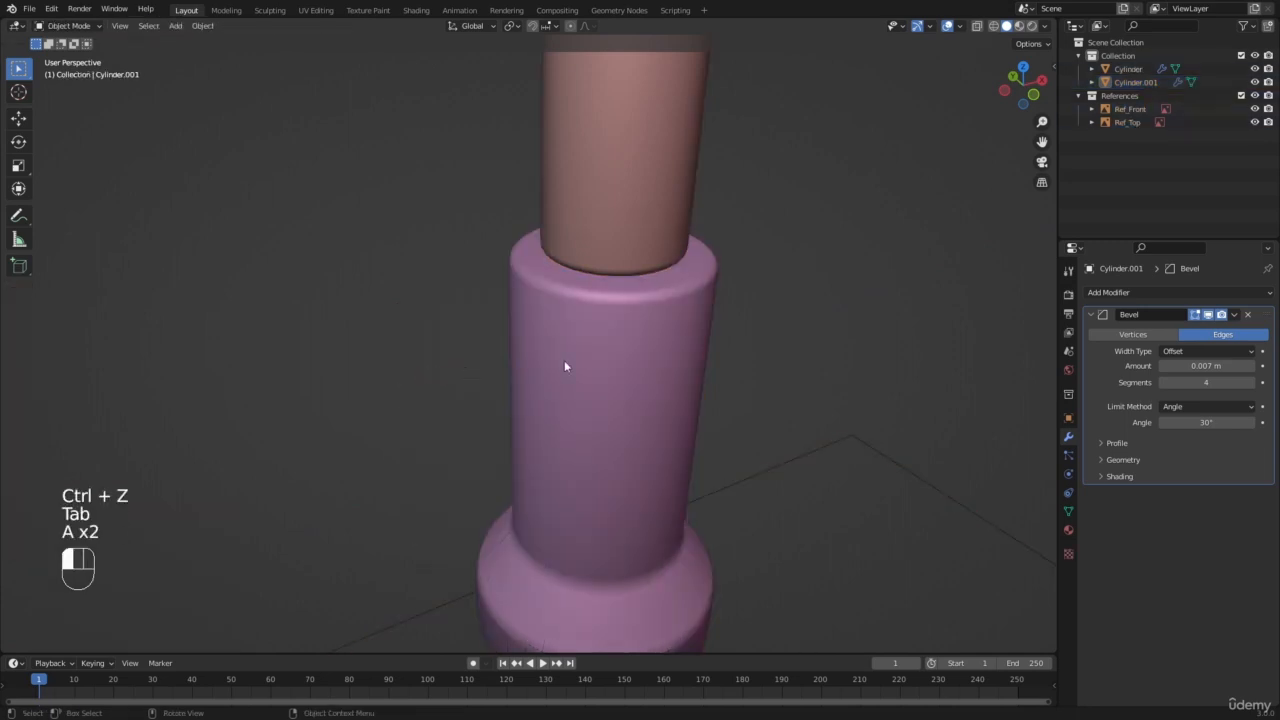
key("Tab")
key("a")
key("a")
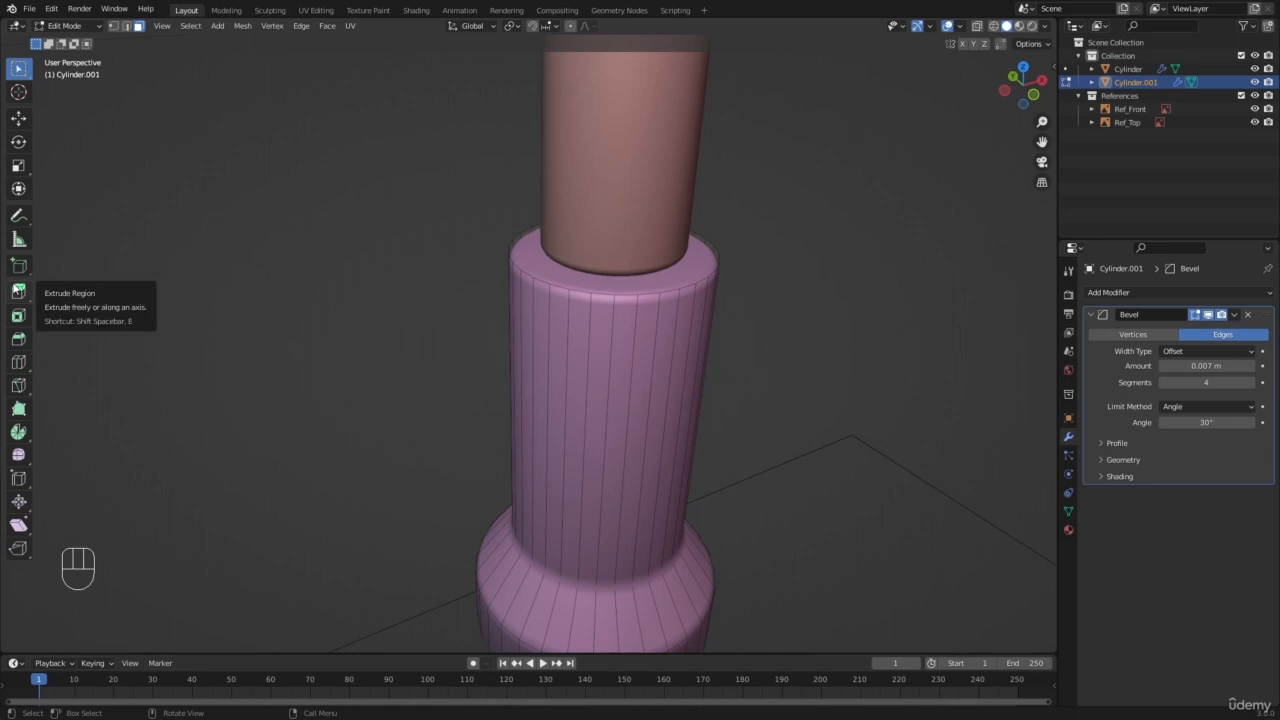
scroll(339, 315, "down", 3)
key("a")
key("a")
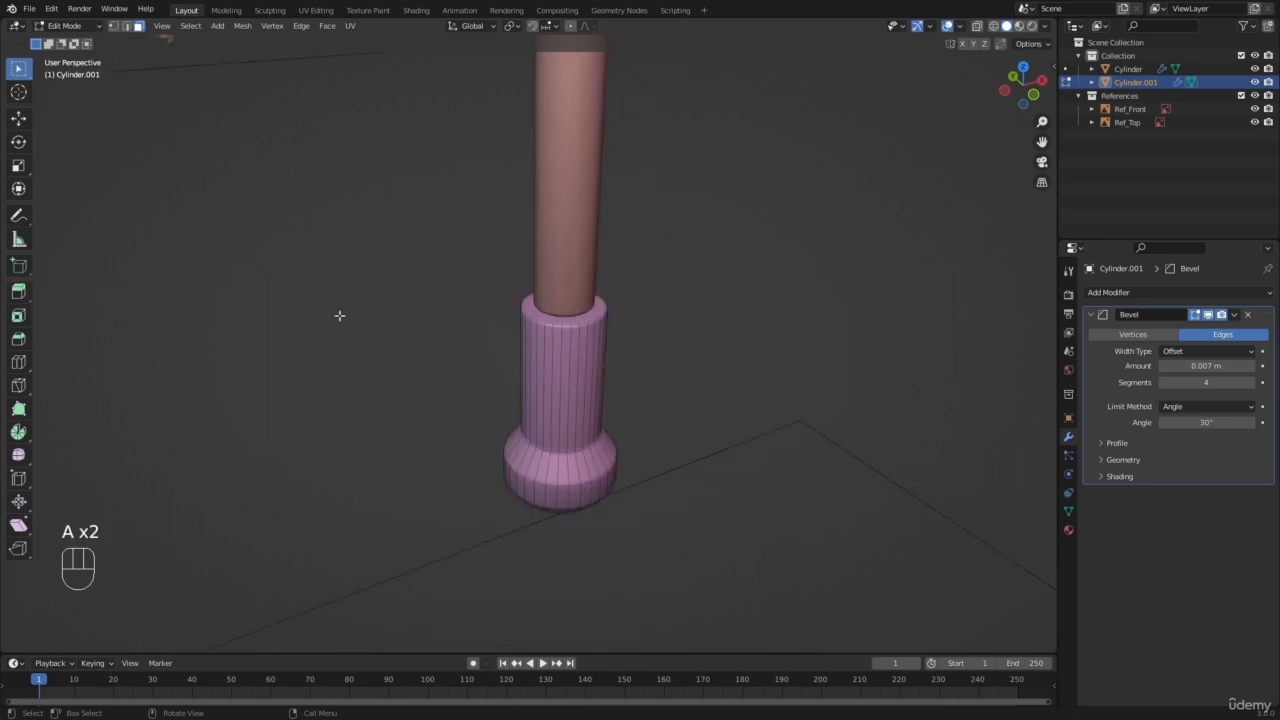
key("Tab")
key("a")
key("a")
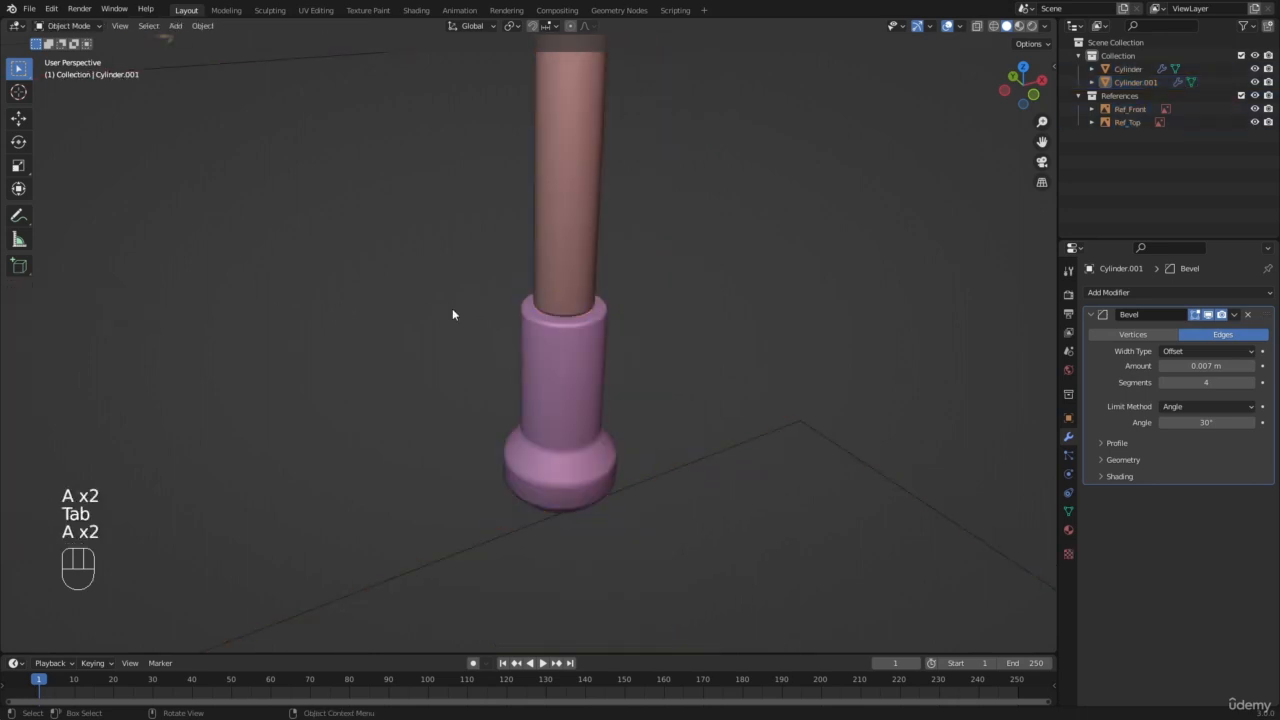
Step: Compare the handle and pommel with the front reference image in wireframe and solid shading, finishing with nothing selected
key("KP_1")
key("z")
scroll(650, 375, "up", 2)
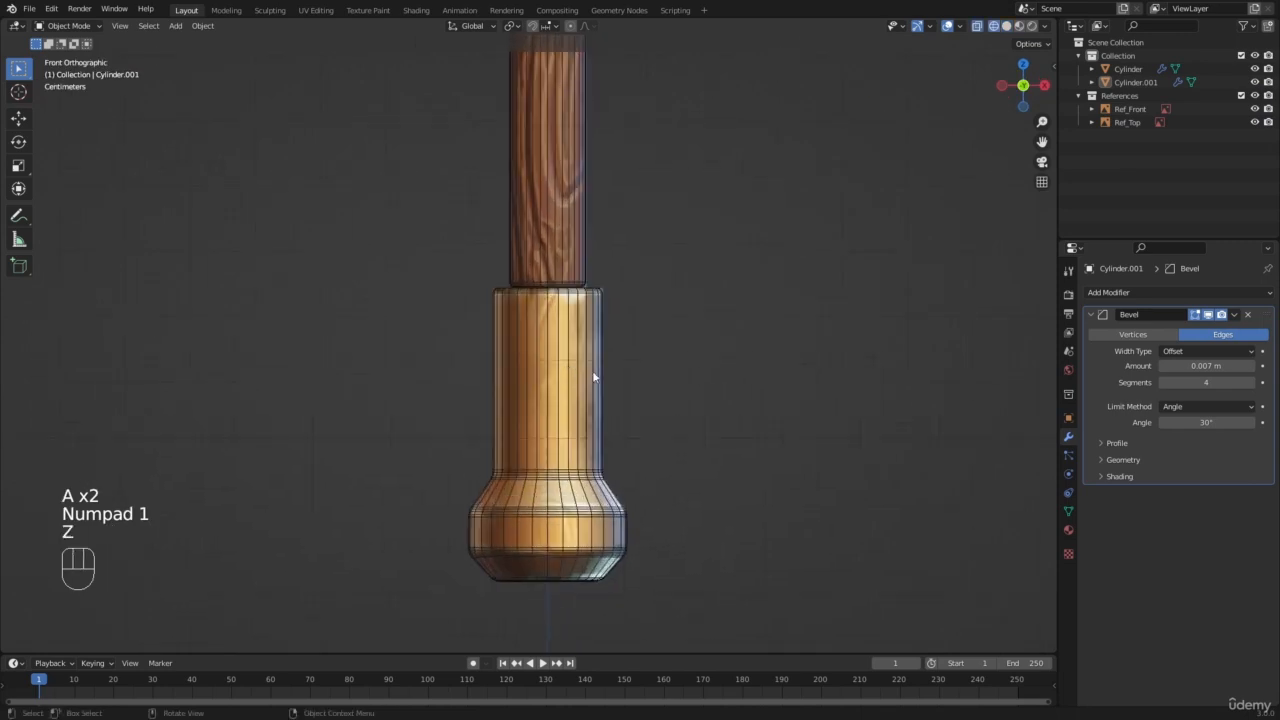
key("z")
key("a")
key("a")
scroll(711, 360, "down", 4)
middle_click_drag(510, 186, 480, 323, "shift")
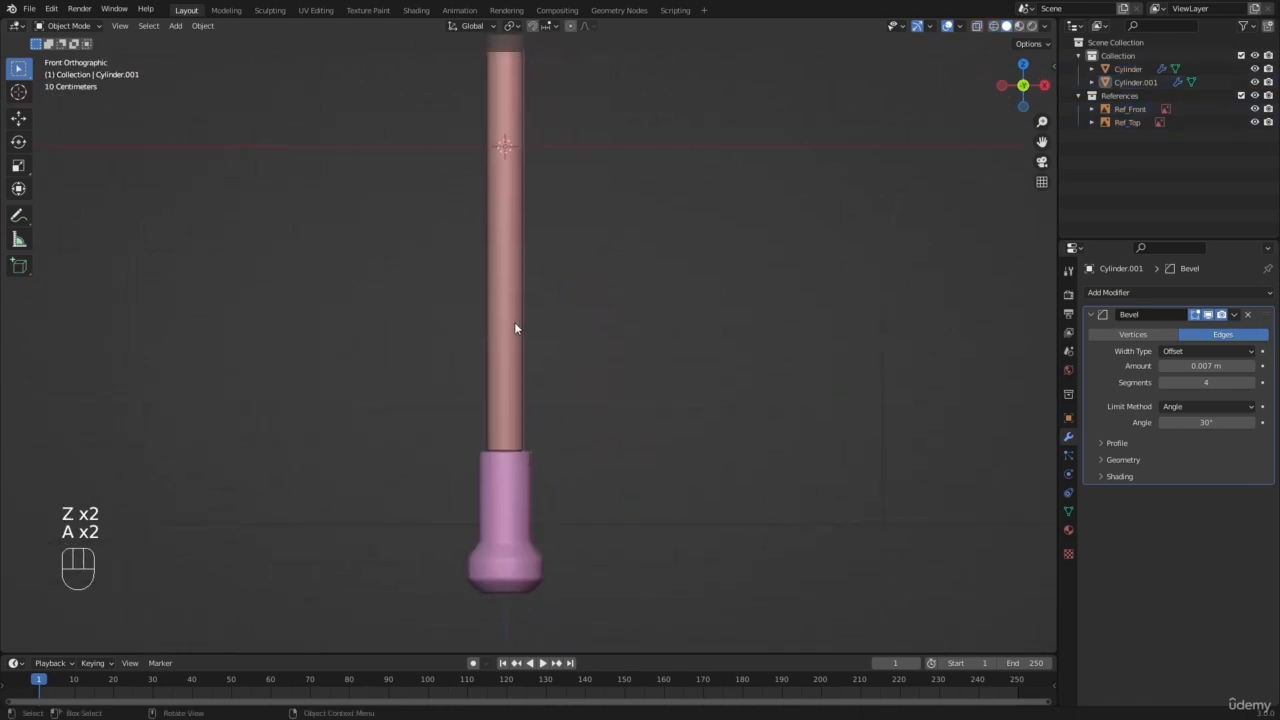
left_click(514, 322)
scroll(518, 325, "down", 7)
left_click(520, 380, "shift")
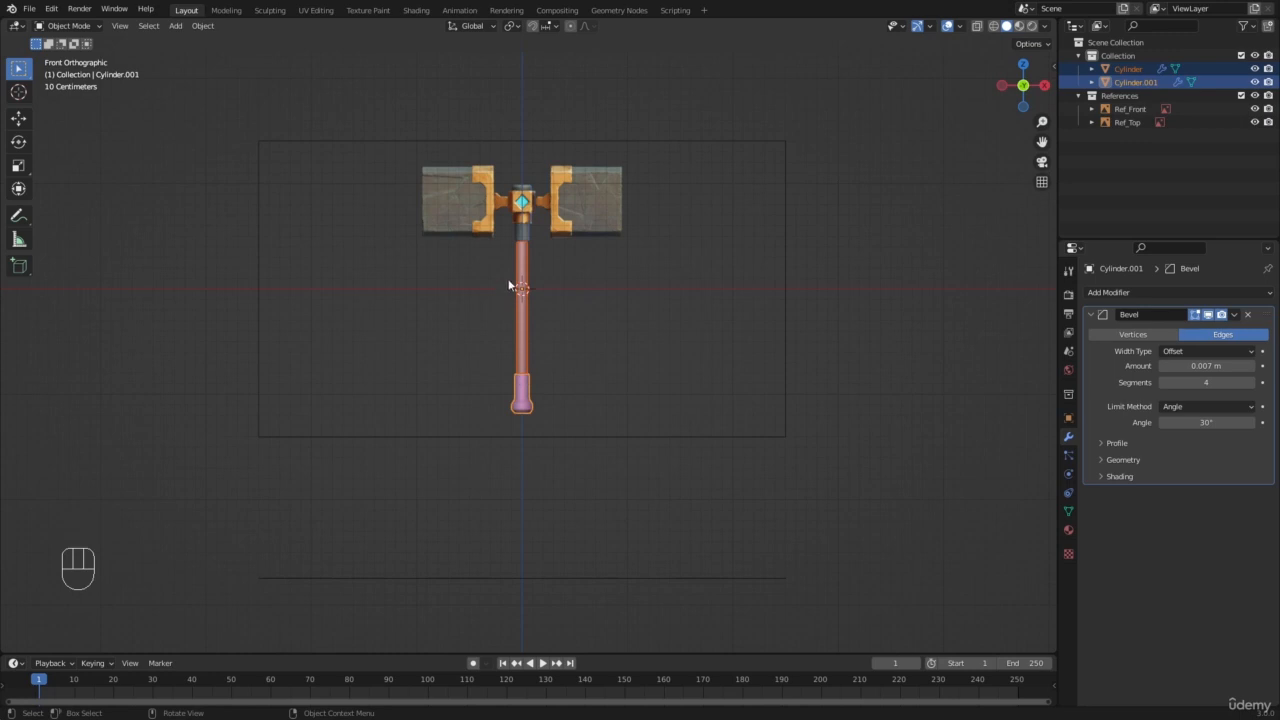
scroll(512, 285, "up", 1)
key("a")
key("a")
scroll(621, 248, "up", 2)
Step: Add a 2 m cube at the world origin and show it from the front in wireframe shading
middle_click_drag(621, 248, 600, 316, "shift")
key("shift+a")
mouse_move(600, 316)
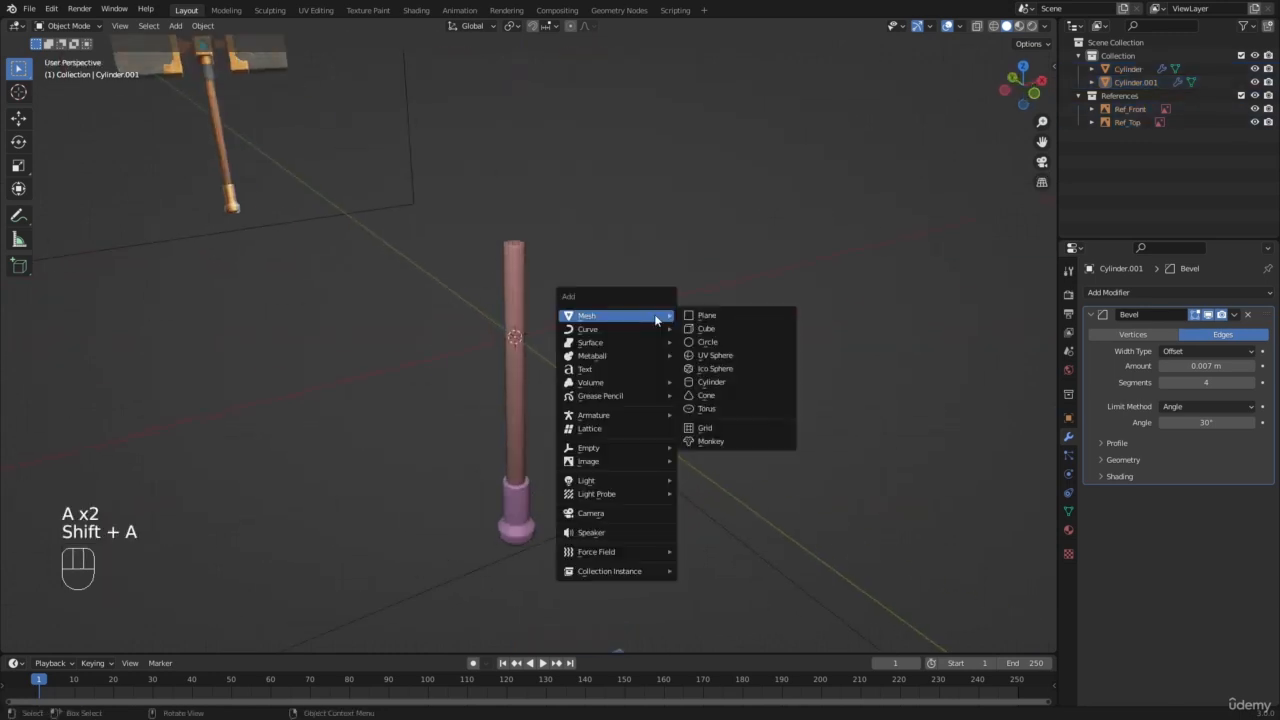
left_click(705, 330)
scroll(700, 332, "down", 6)
scroll(698, 328, "up", 3)
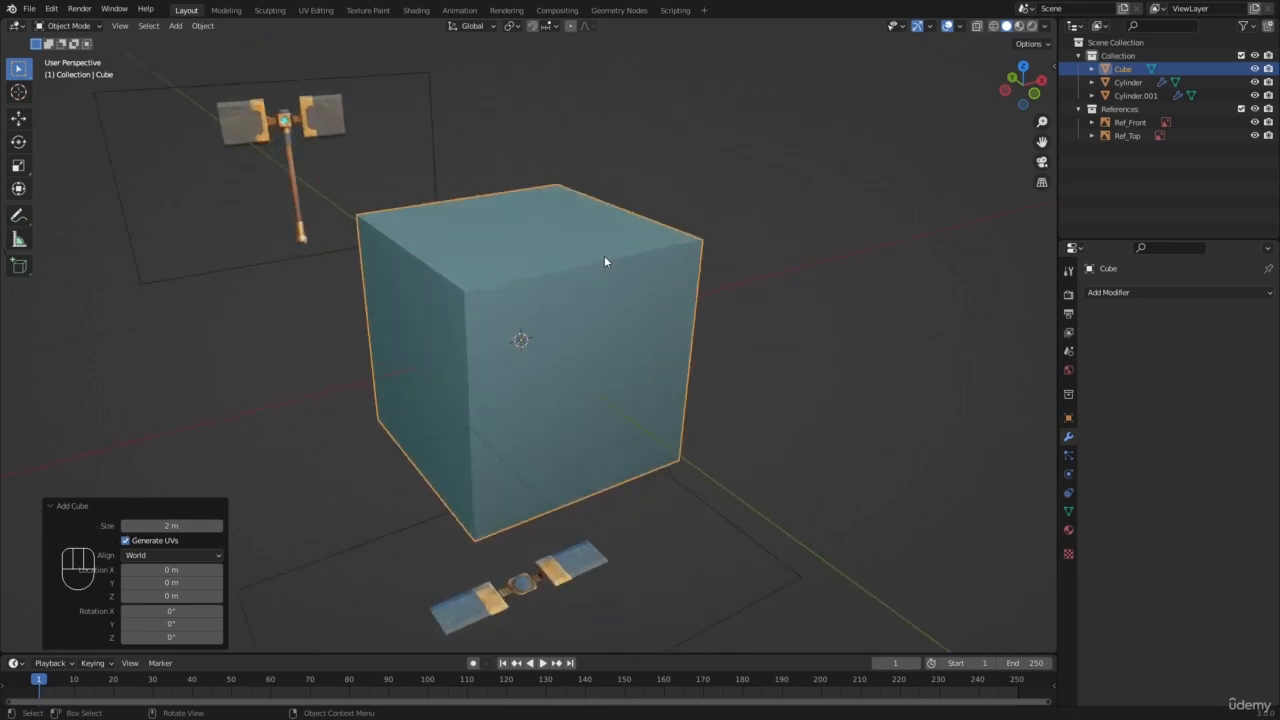
key("KP_1")
key("z")
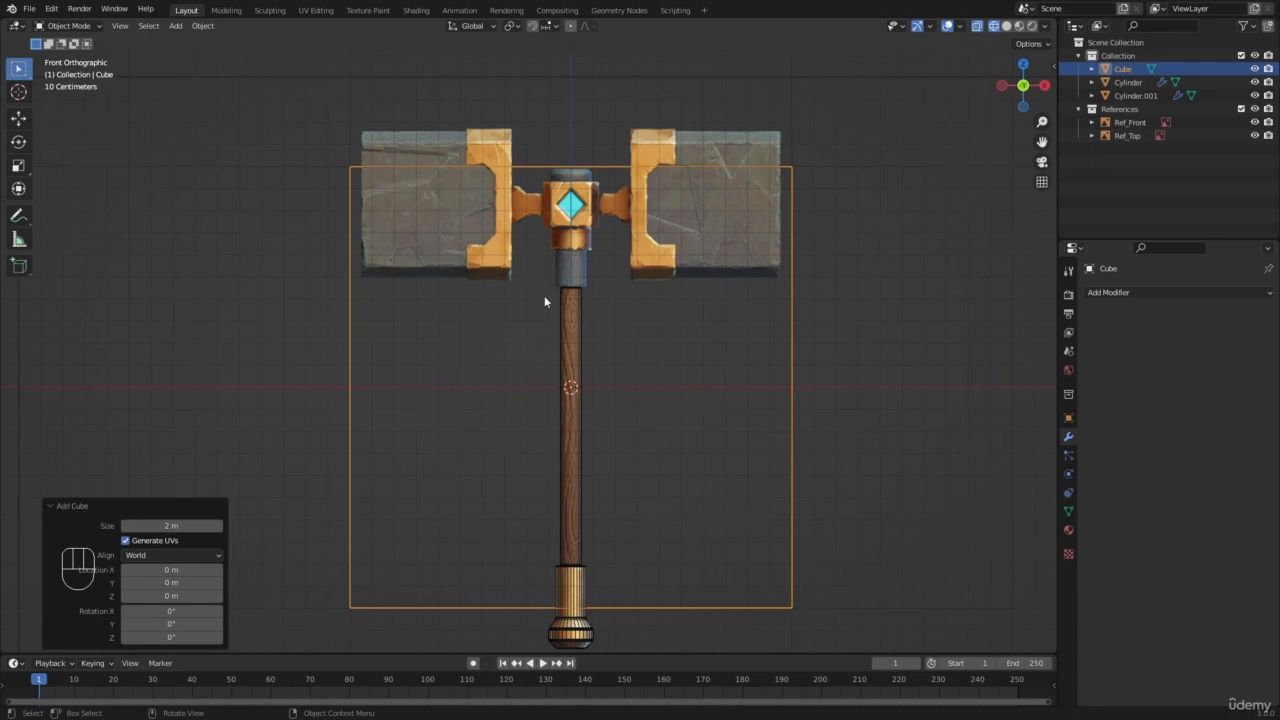
Step: Display the cube's transform and dimension values in Object Mode
key("Tab")
key("n")
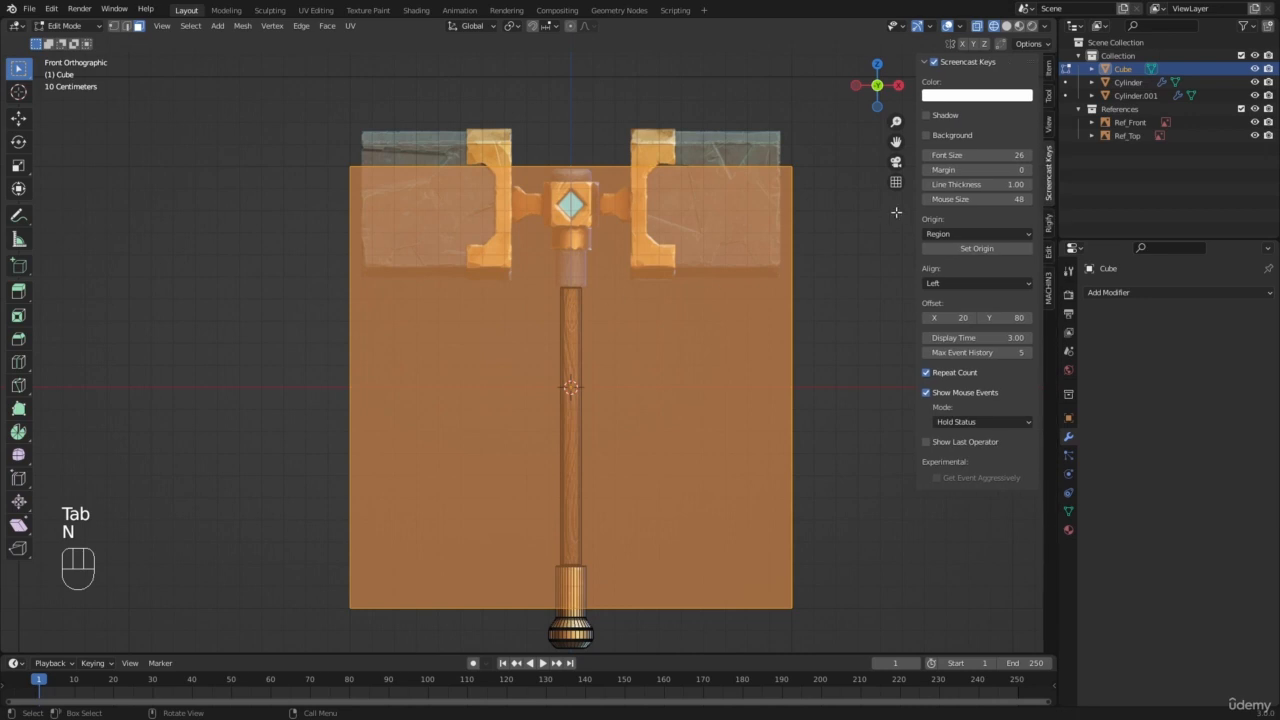
left_click(1047, 72)
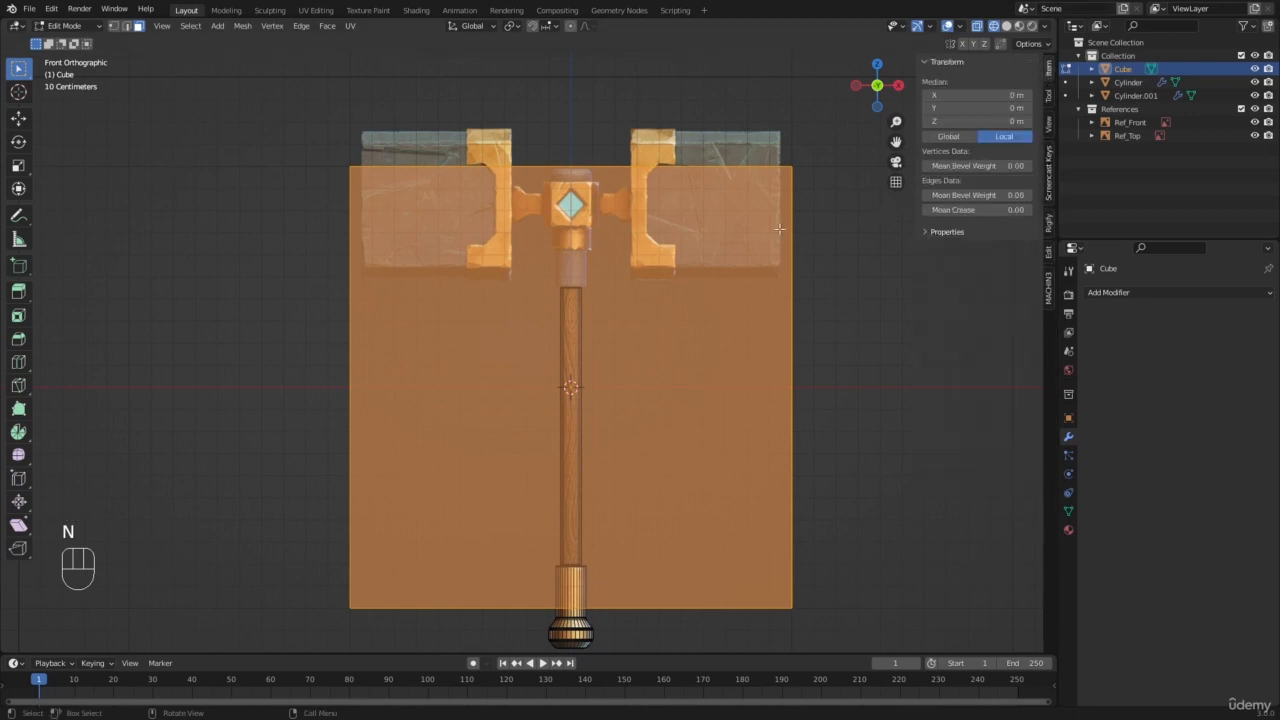
key("n")
key("n")
key("Tab")
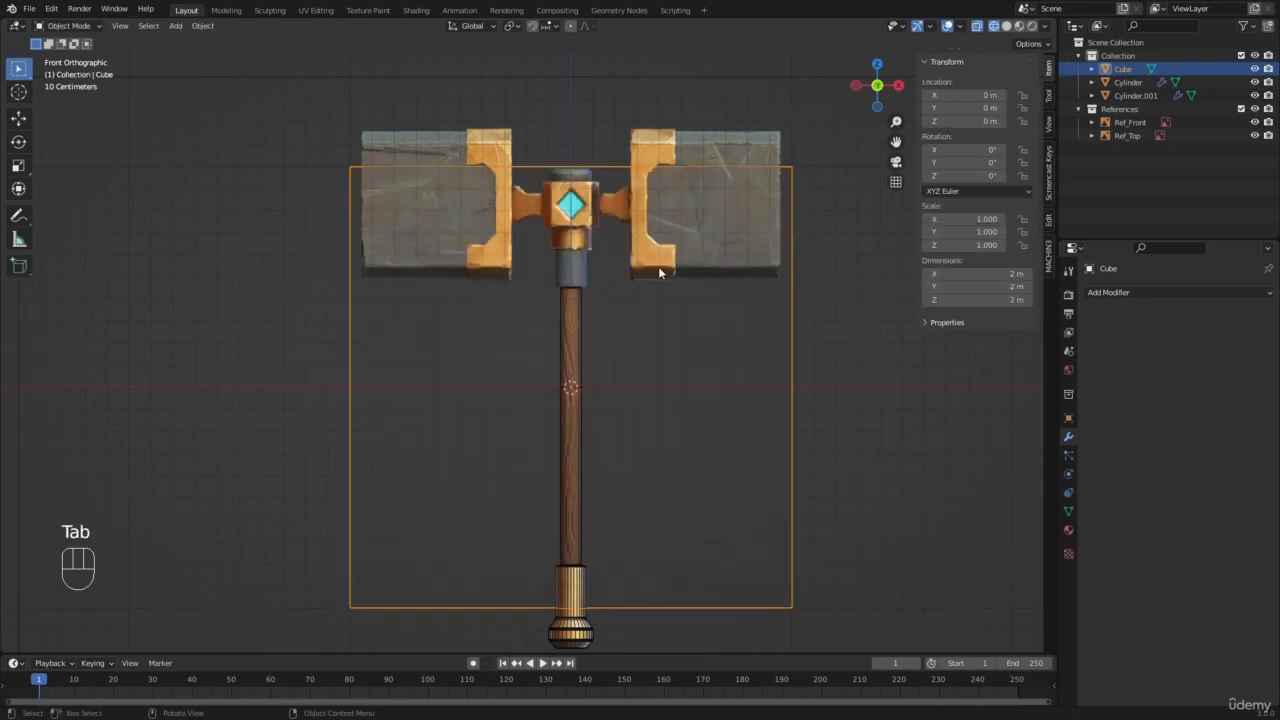
Step: Scale the cube uniformly to 0.350, giving 0.7 m per side, as a size guide
key("s")
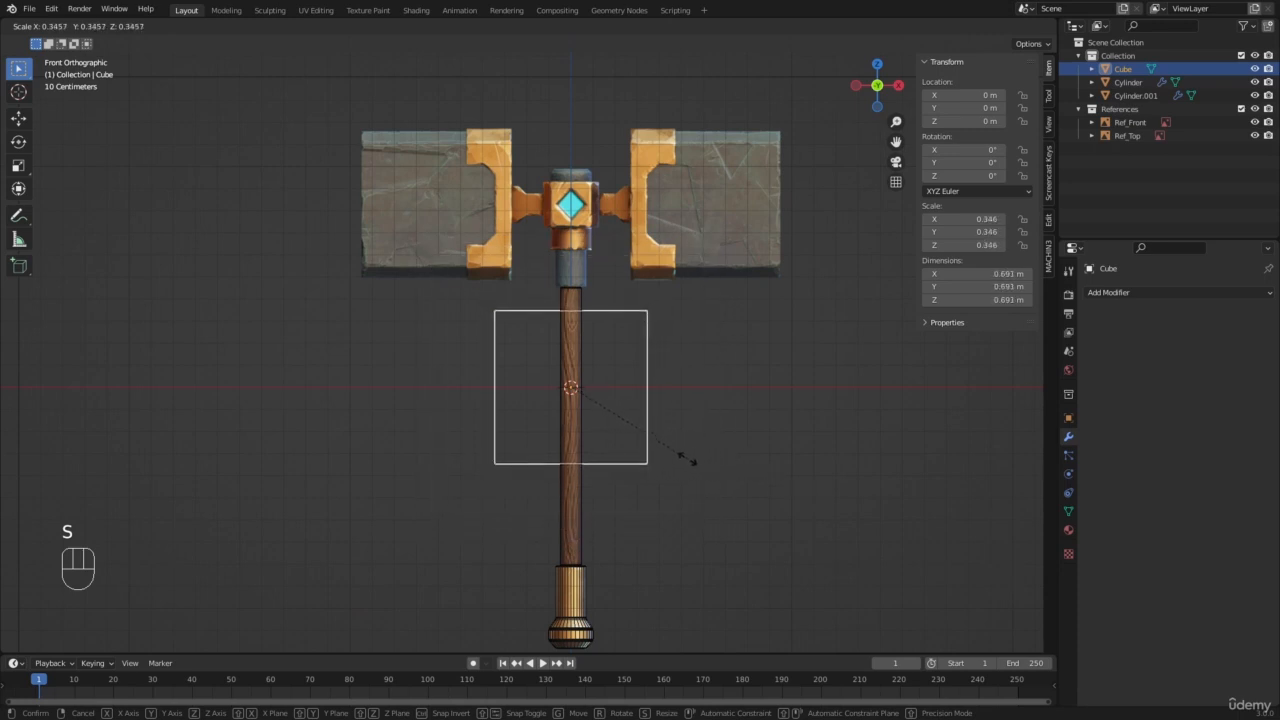
key("shift")
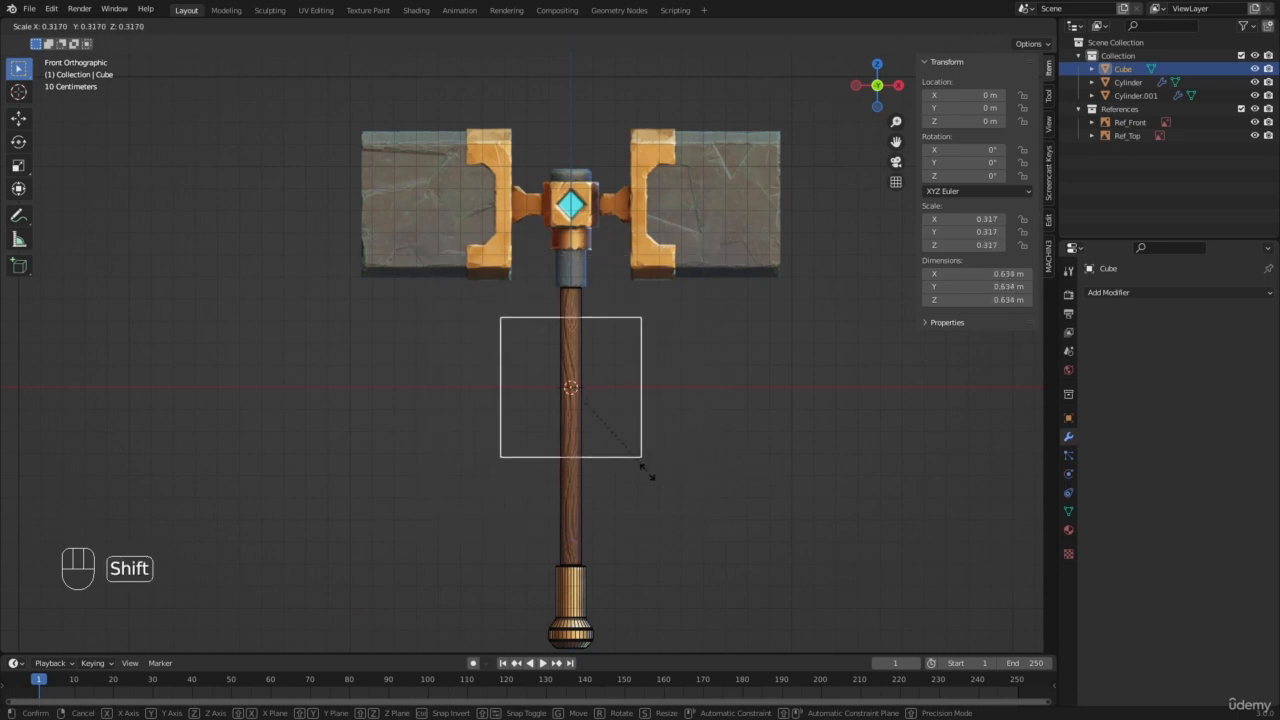
left_click(750, 575)
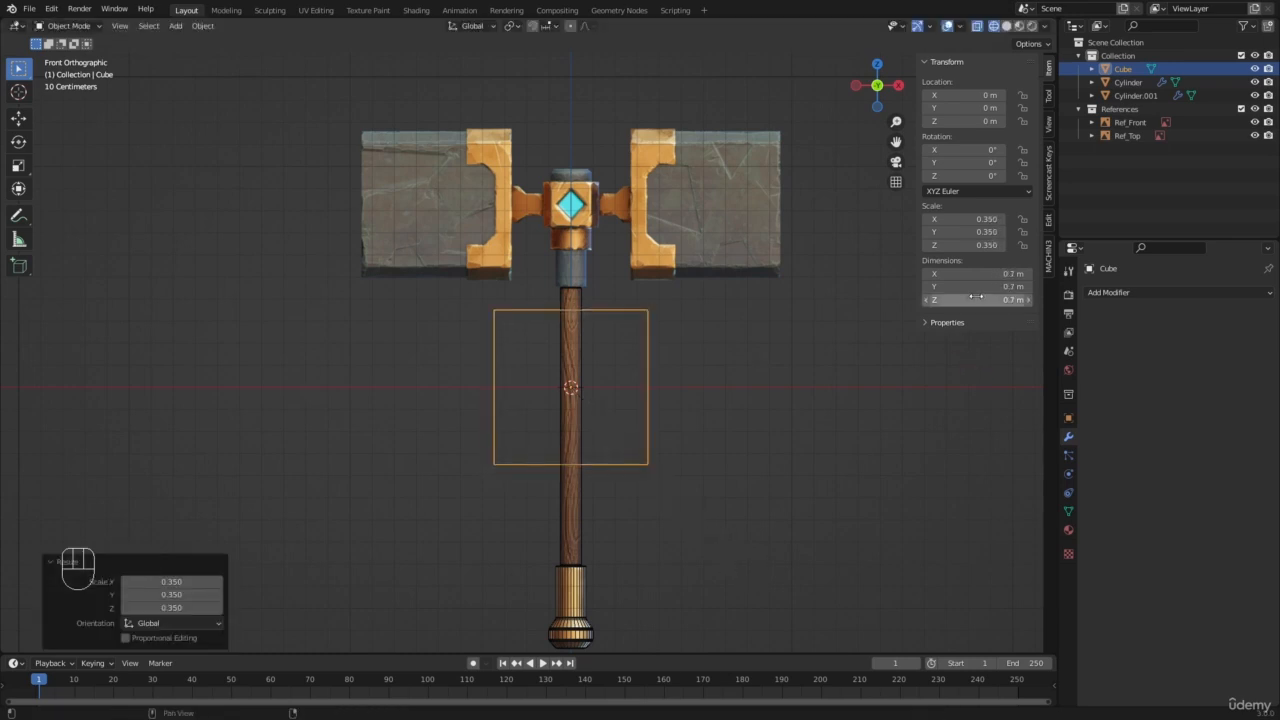
Step: Select the handle, the pommel and both the top and front reference images together, leaving out the cube
key("a")
key("a")
left_click(562, 553)
left_click(563, 553)
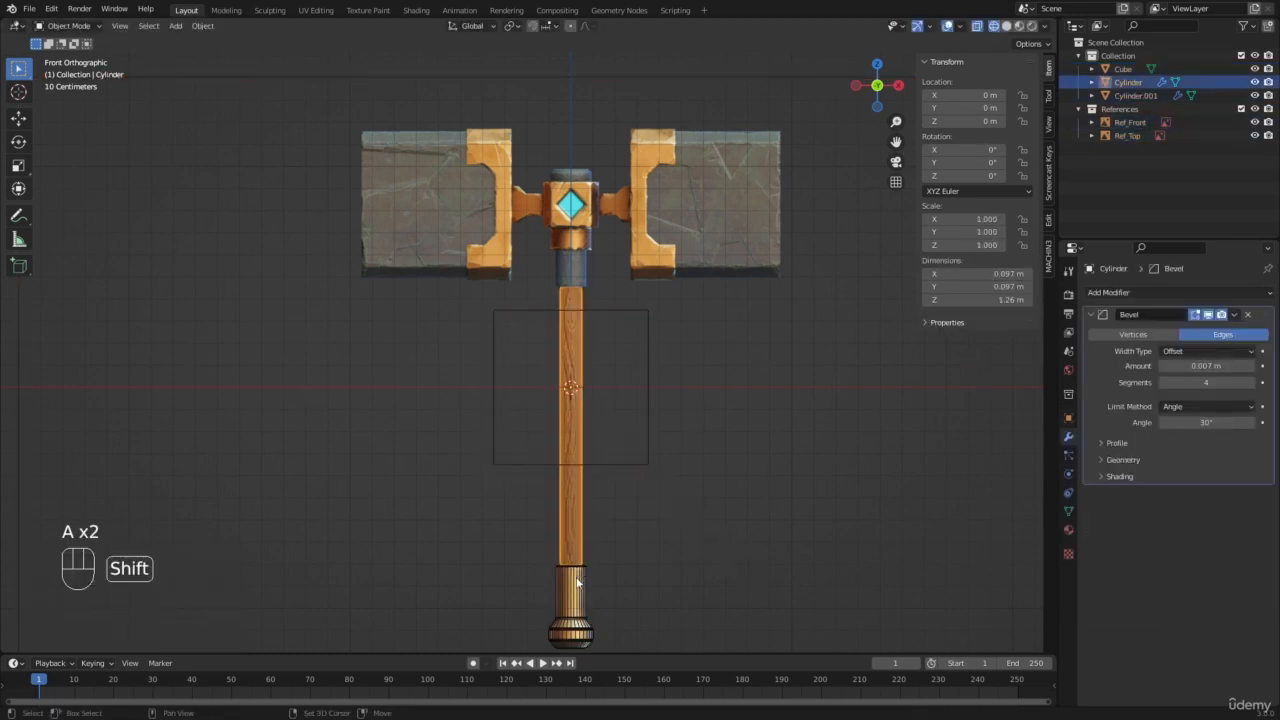
left_click(575, 580, "shift")
scroll(503, 358, "down", 5)
middle_click_drag(502, 362, 583, 420)
key("z")
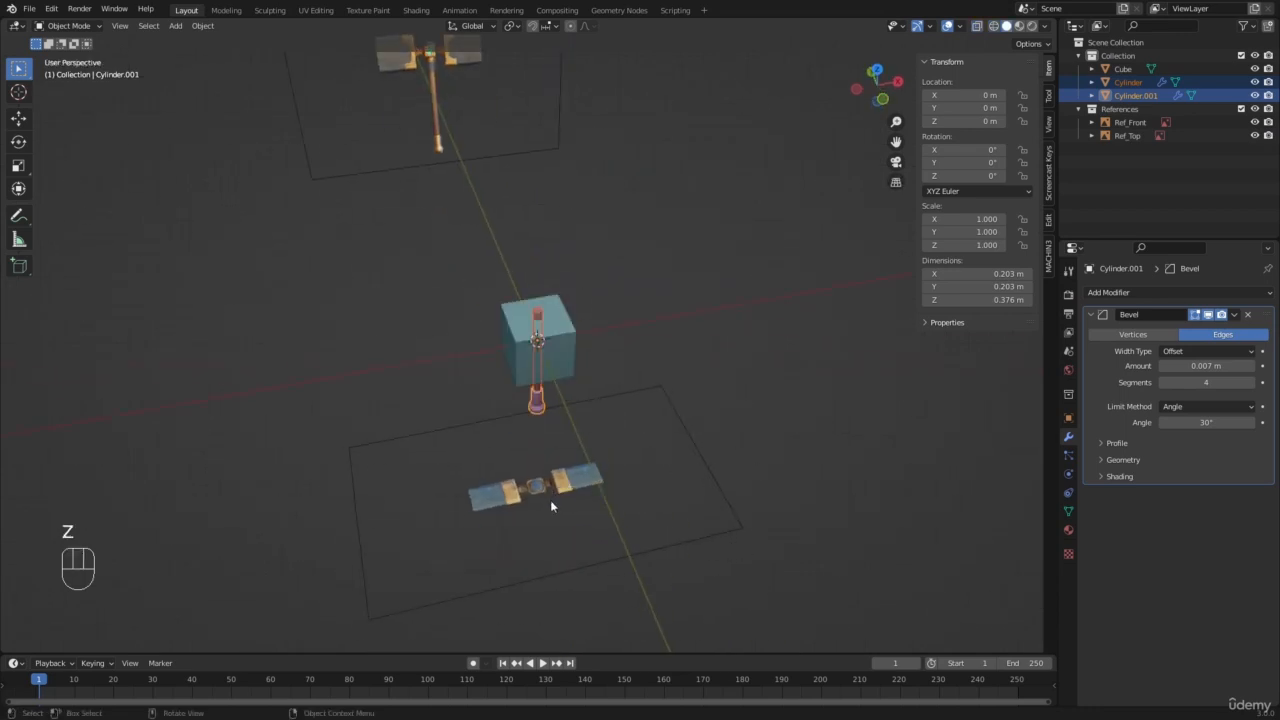
left_click(550, 501, "shift")
left_click(438, 113, "shift")
middle_click_drag(438, 113, 631, 364)
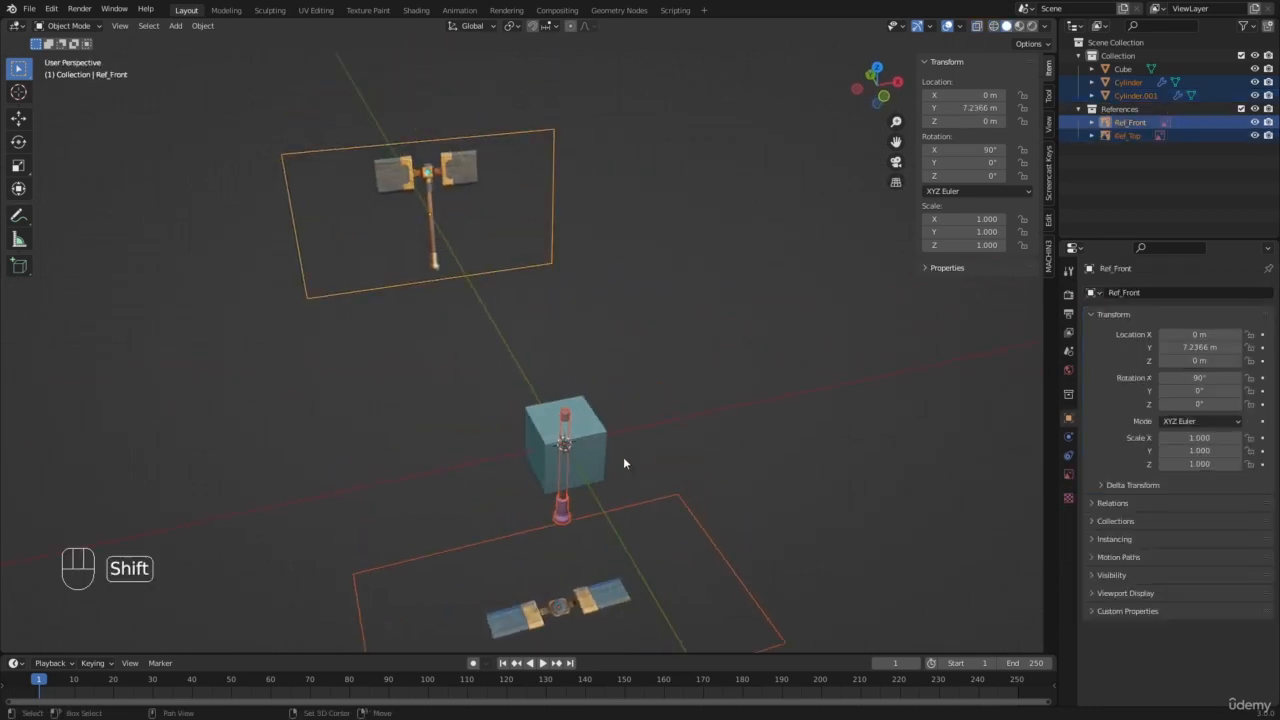
middle_click_drag(623, 456, 622, 387, "shift")
Step: Set the transform pivot point to the 3D Cursor
left_click(511, 26)
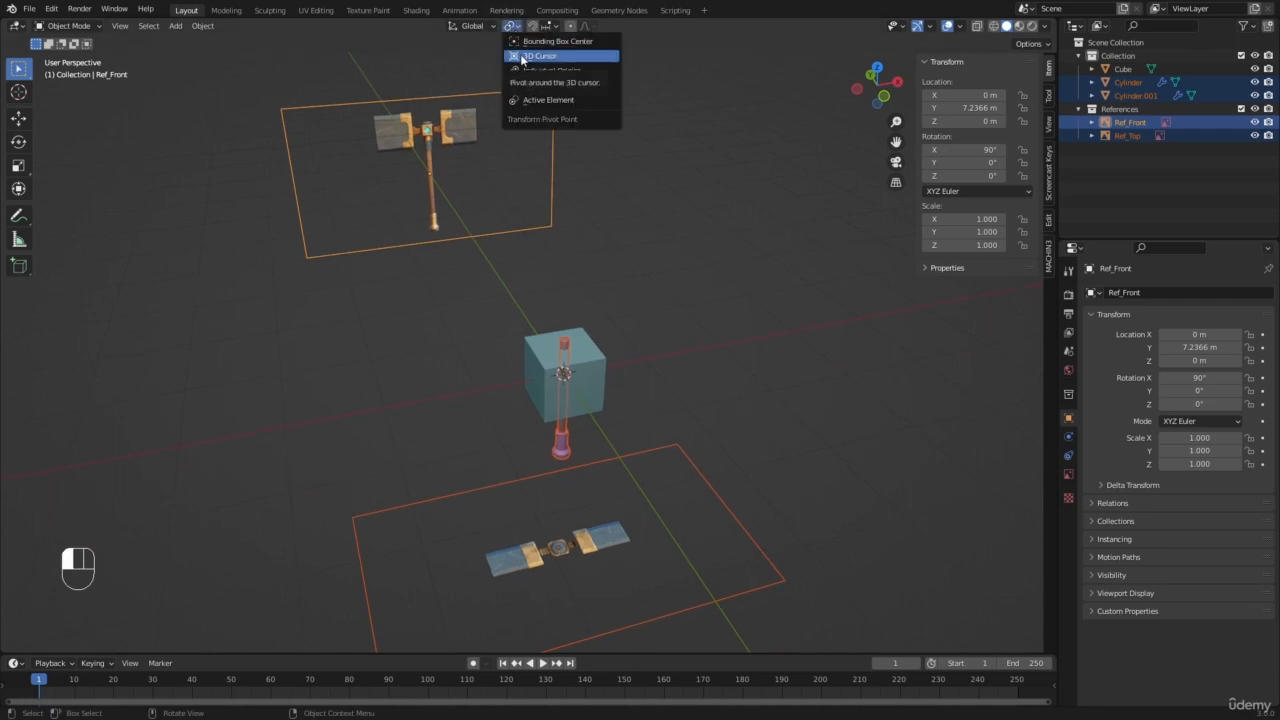
left_click(521, 56)
middle_click_drag(588, 427, 632, 435)
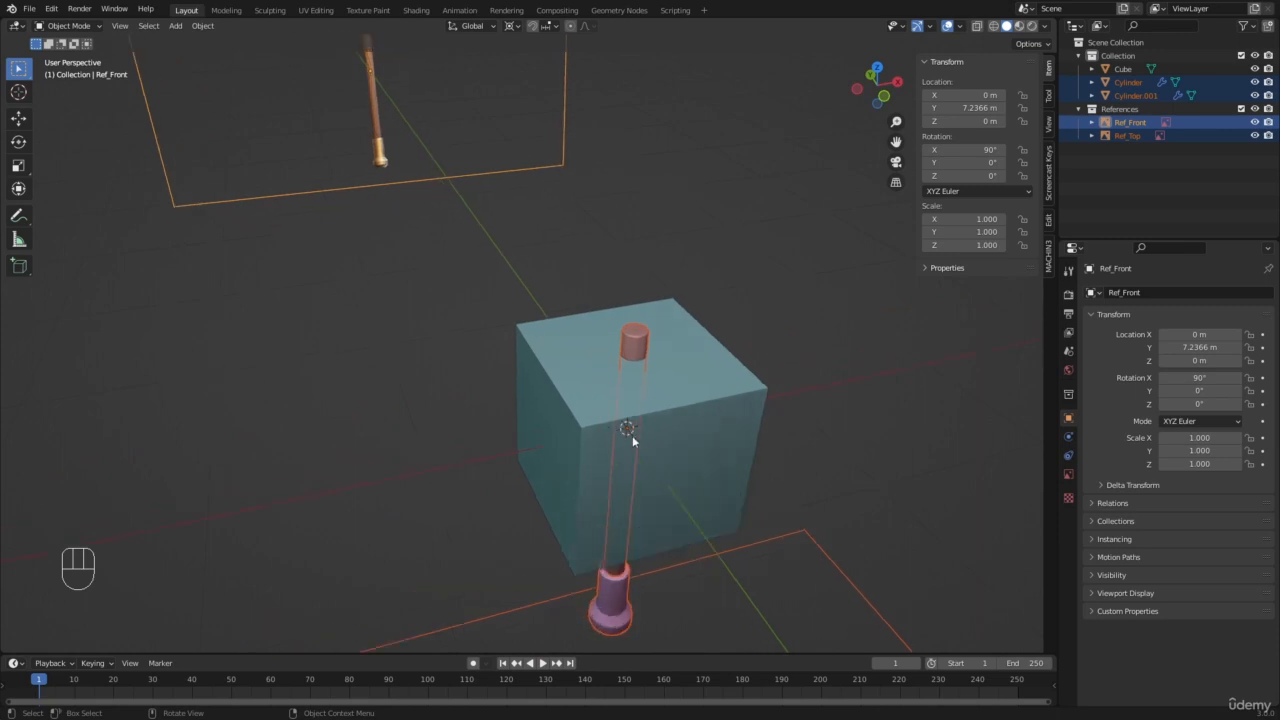
scroll(628, 431, "down", 5)
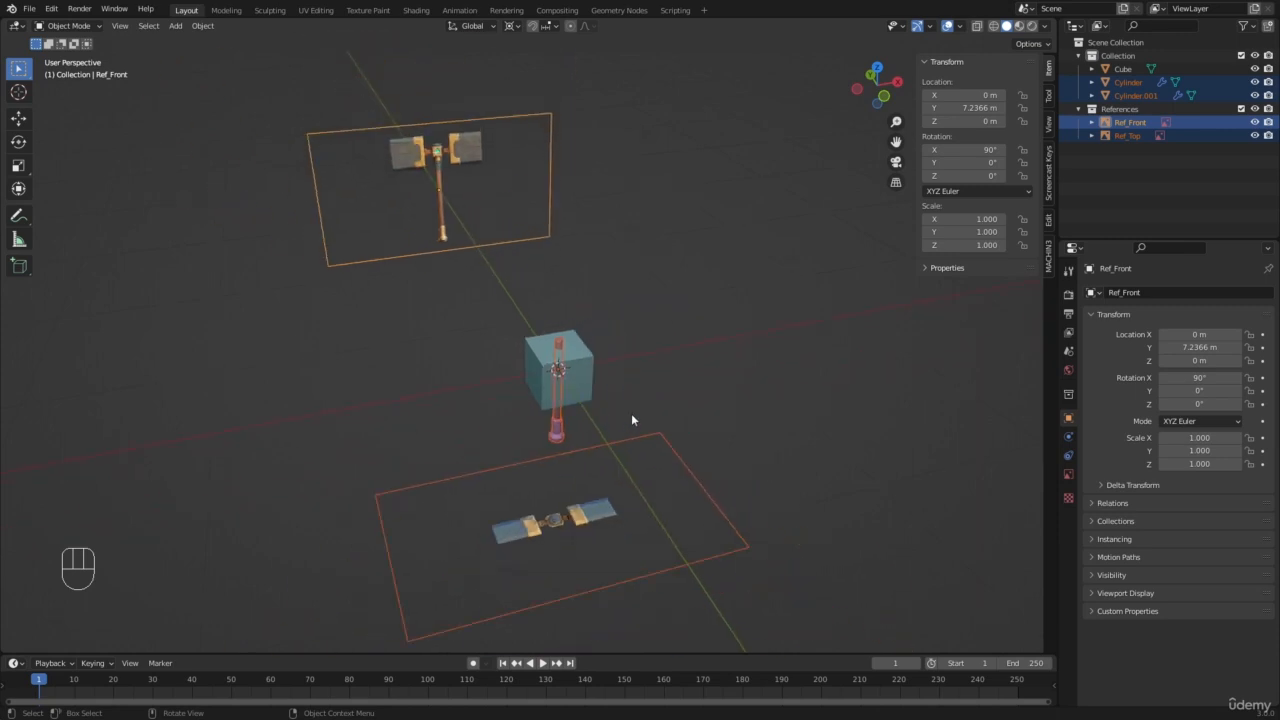
Step: Scale the selected handle, pommel and references down by about 0.353 in front view and show them in wireframe
key("KP_1")
scroll(757, 472, "up", 3)
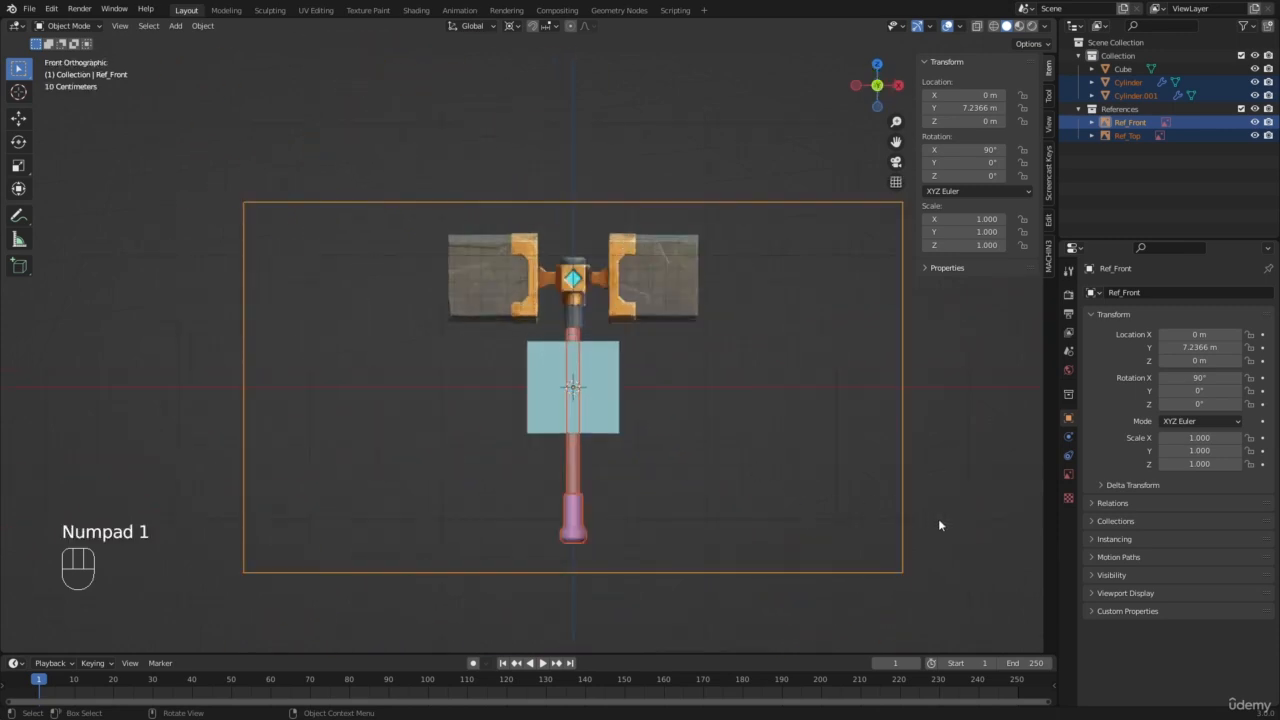
key("s")
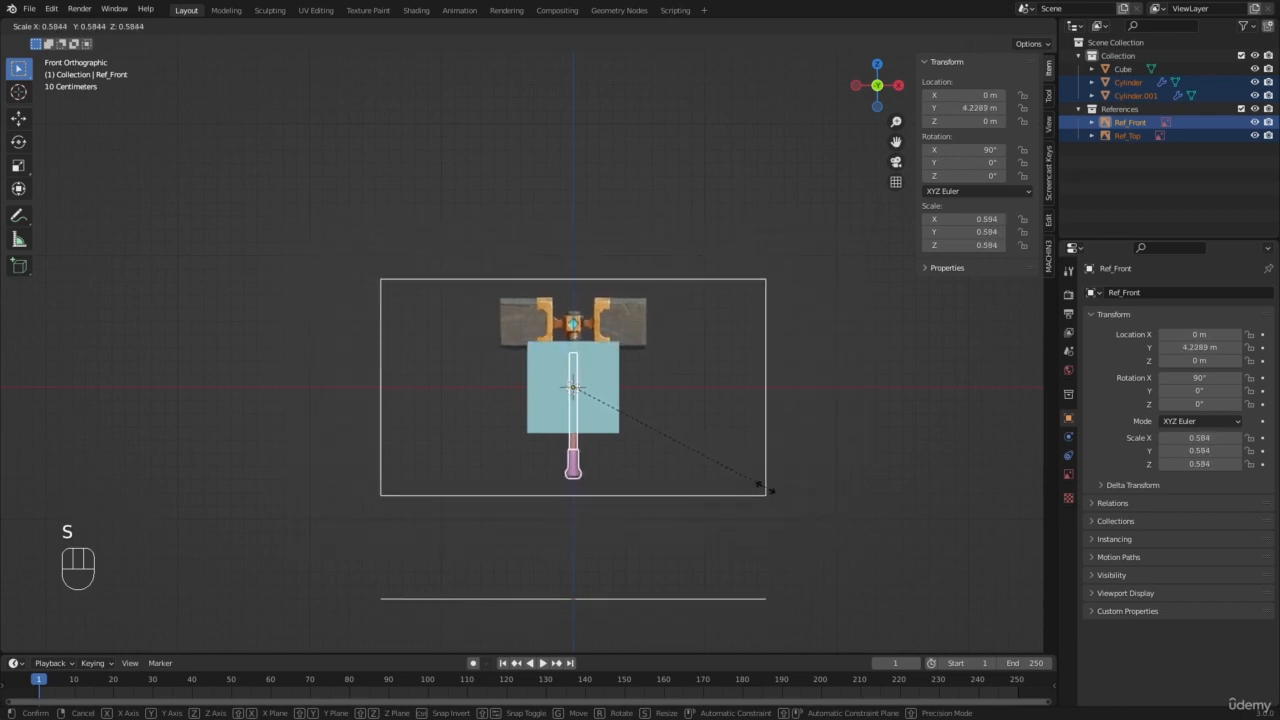
left_click(663, 485)
scroll(471, 451, "up", 6)
key("shift+z")
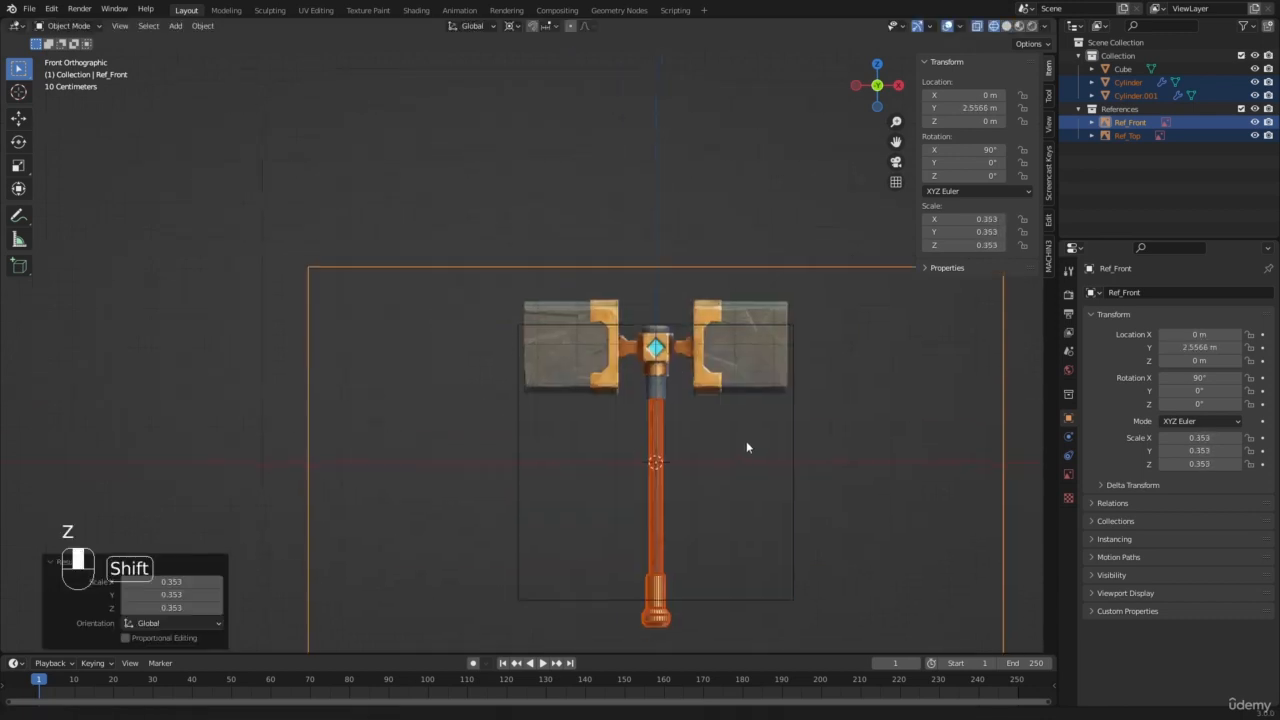
Step: Scale the selected hammer parts and references by about 0.843 to fit the cube's height and return to solid shading
middle_click_drag(746, 443, 629, 335, "shift")
key("s")
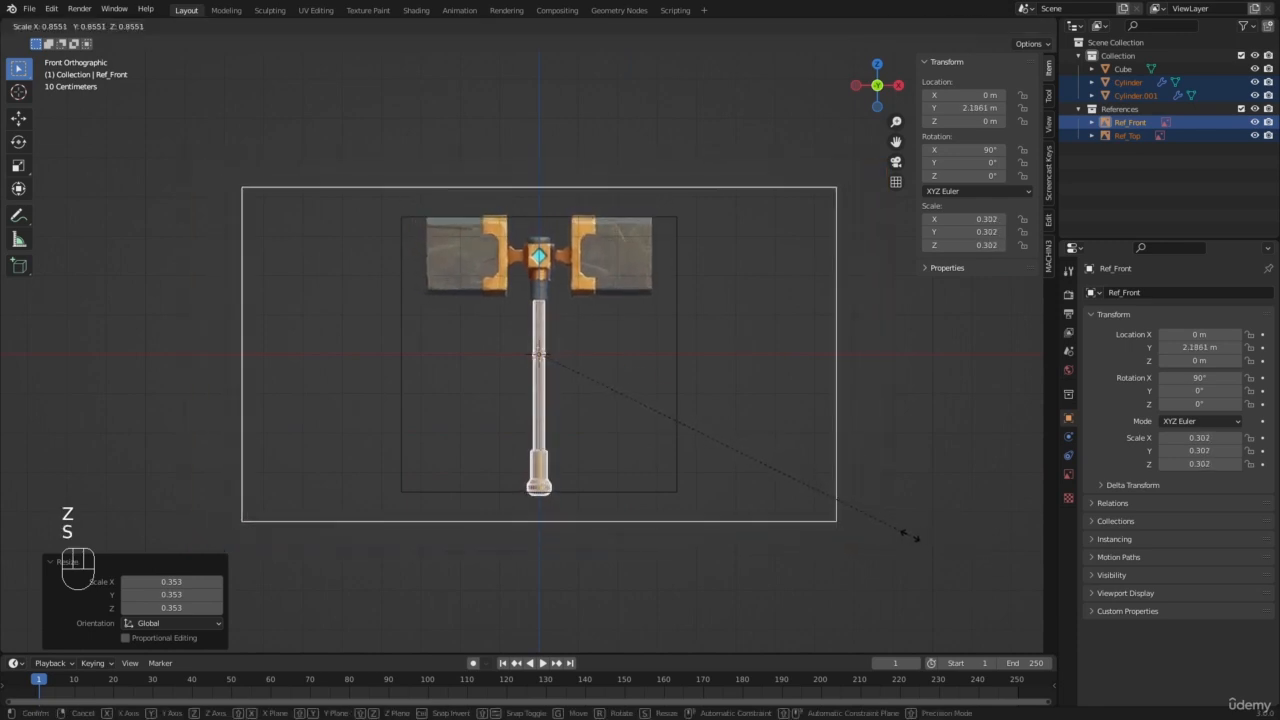
left_click(904, 540)
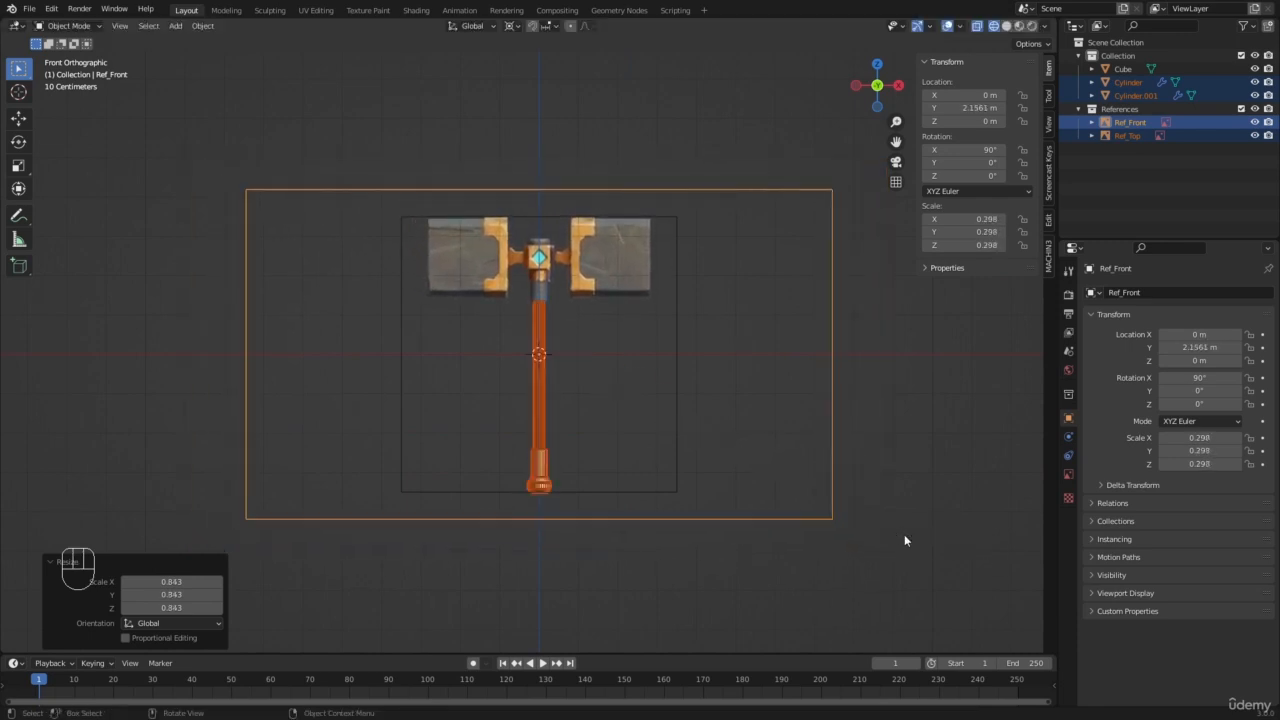
scroll(517, 362, "up", 2)
key("z")
scroll(580, 266, "down", 4)
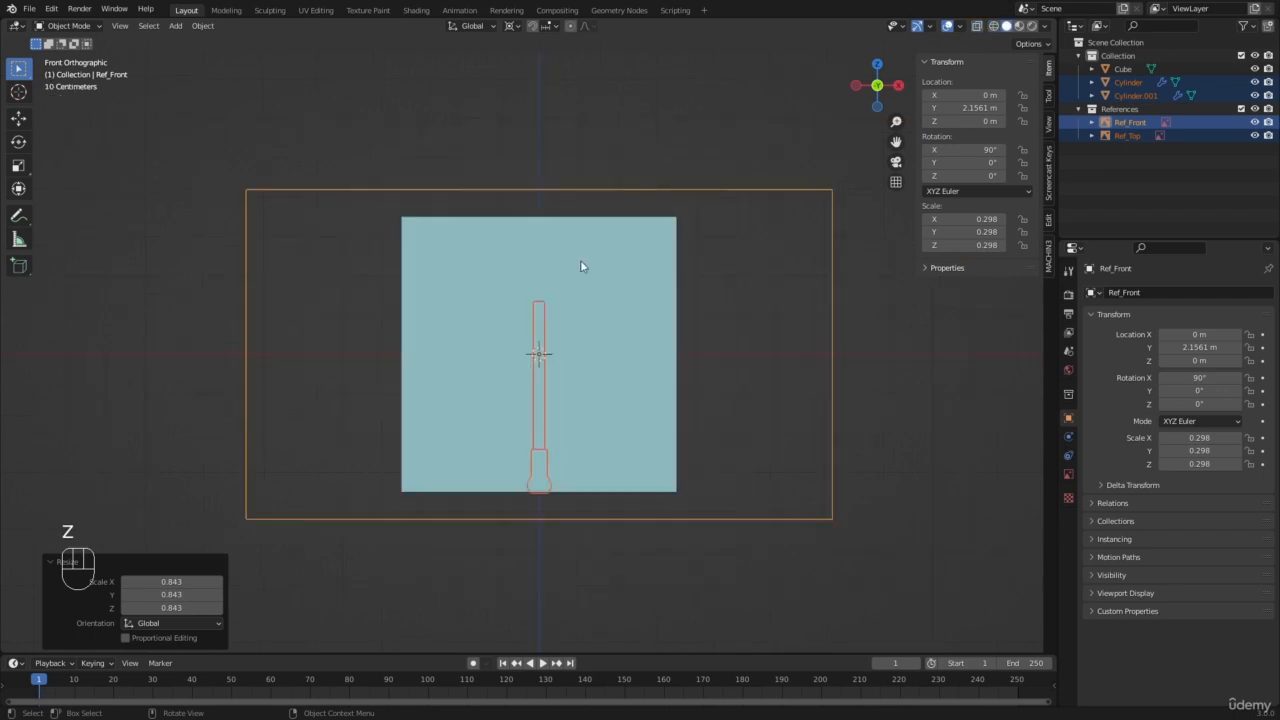
Step: Delete the cube used as the size guide
key("a")
key("a")
mouse_move(560, 284)
middle_mouse_down()
mouse_move(602, 316)
mouse_move(469, 352)
middle_mouse_up()
left_click(602, 316)
key("x")
left_click(603, 322)
Step: Examine the resized handle and pommel in perspective alongside the reference images
scroll(469, 352, "up", 1)
key("a")
key("a")
middle_click_drag(460, 306, 495, 308)
scroll(440, 274, "up", 2)
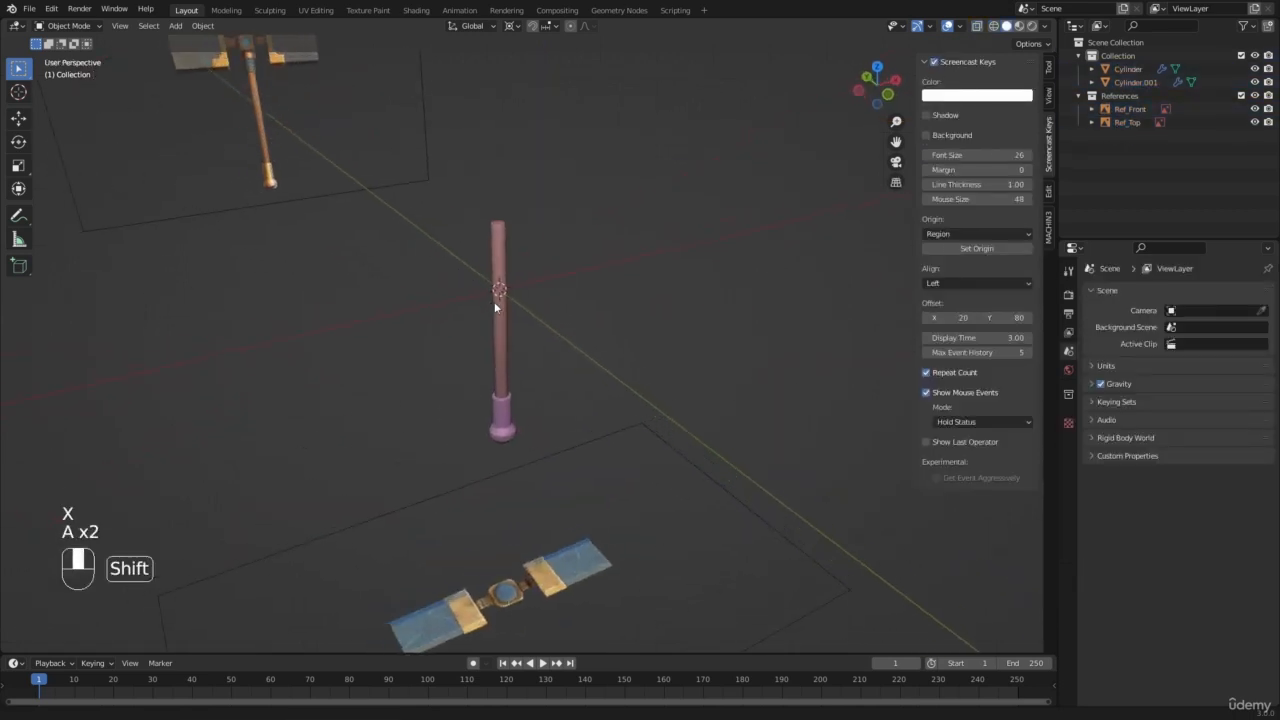
scroll(495, 308, "up", 3)
key("a")
key("a")
key("b")
left_click_drag(417, 194, 657, 543)
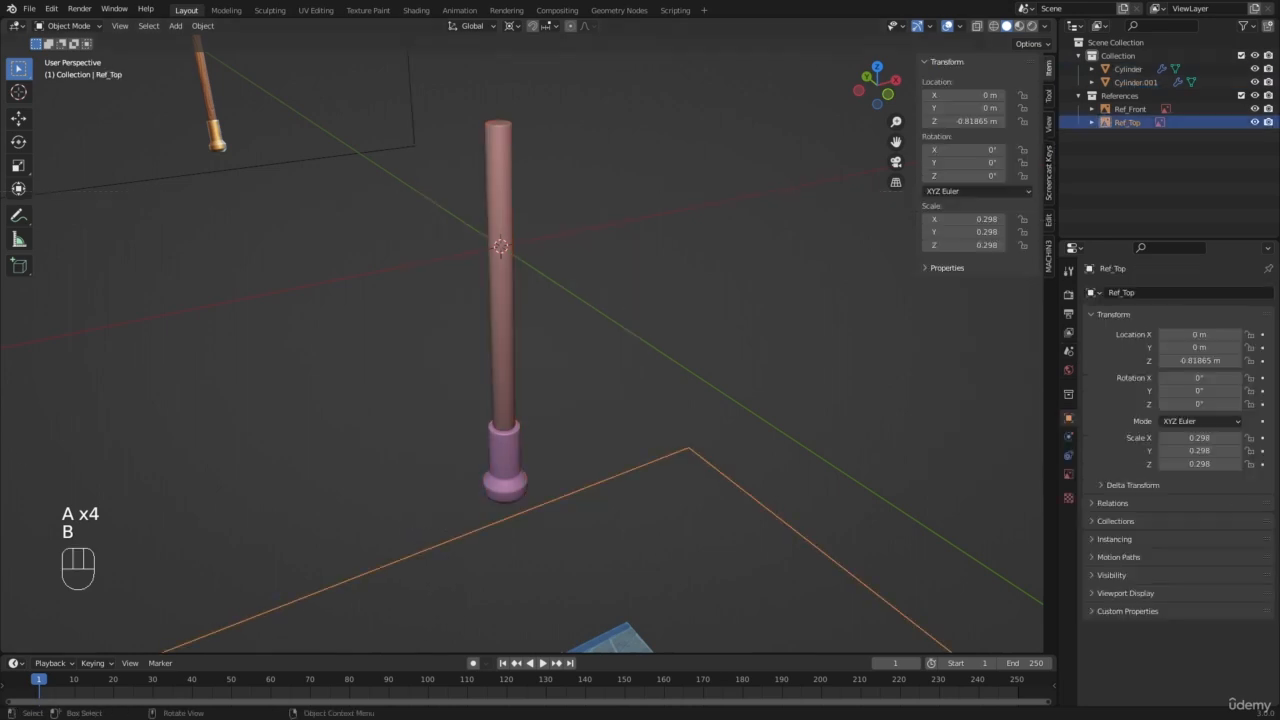
scroll(521, 344, "up", 1)
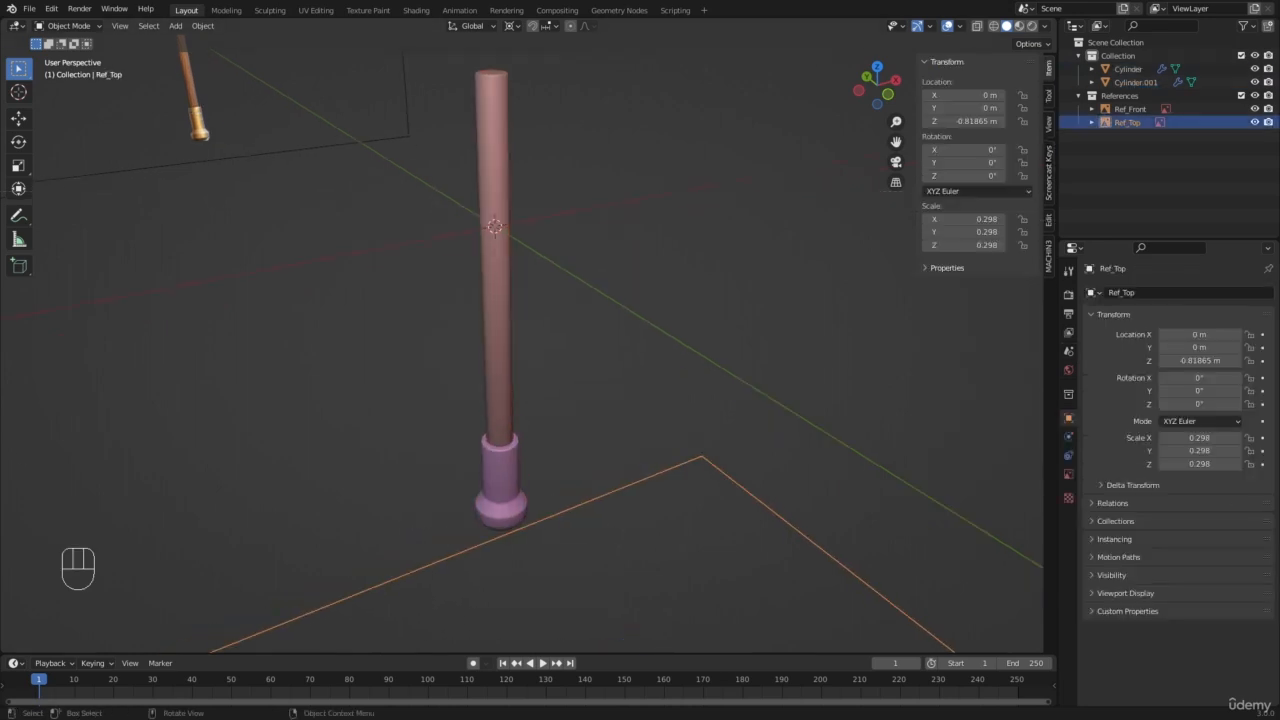
middle_click_drag(405, 283, 499, 352)
scroll(423, 317, "down", 5)
scroll(498, 345, "up", 1)
Step: Apply the scale of the handle and pommel objects
left_click(489, 287)
left_click(503, 349, "shift")
middle_click_drag(520, 290, 566, 398, "shift")
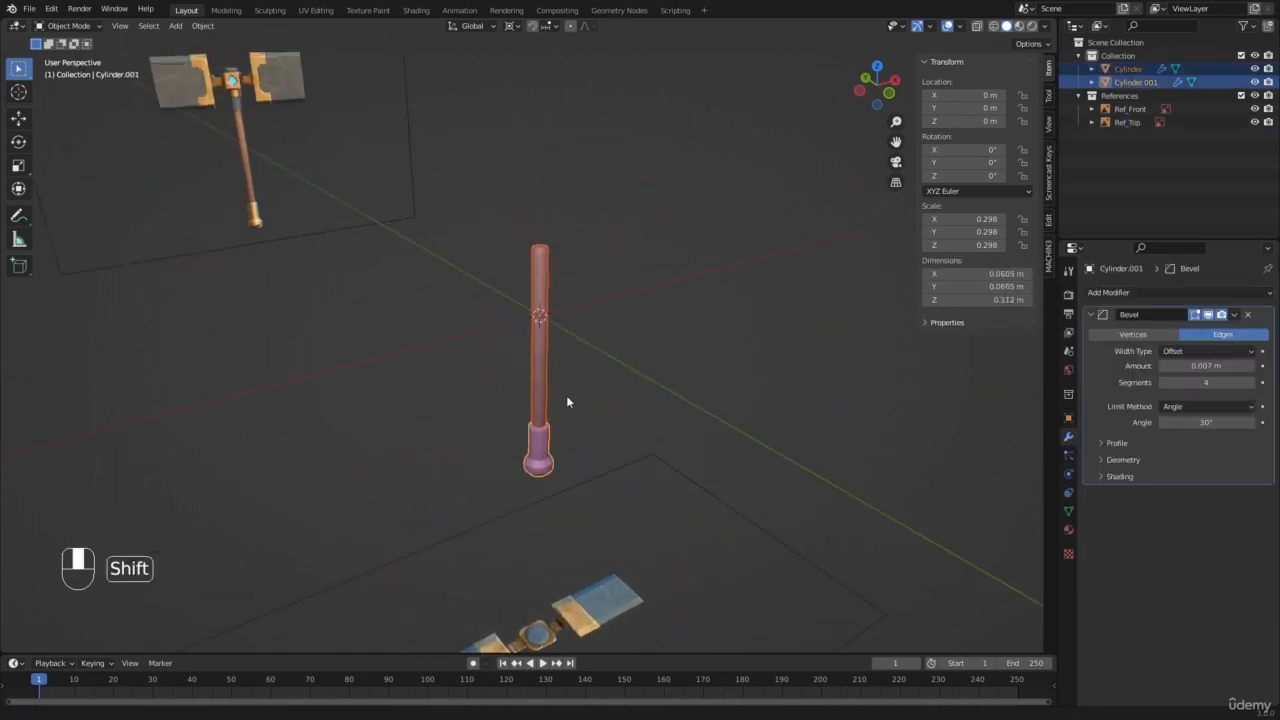
scroll(651, 320, "up", 4)
key("ctrl+a")
left_click(651, 317)
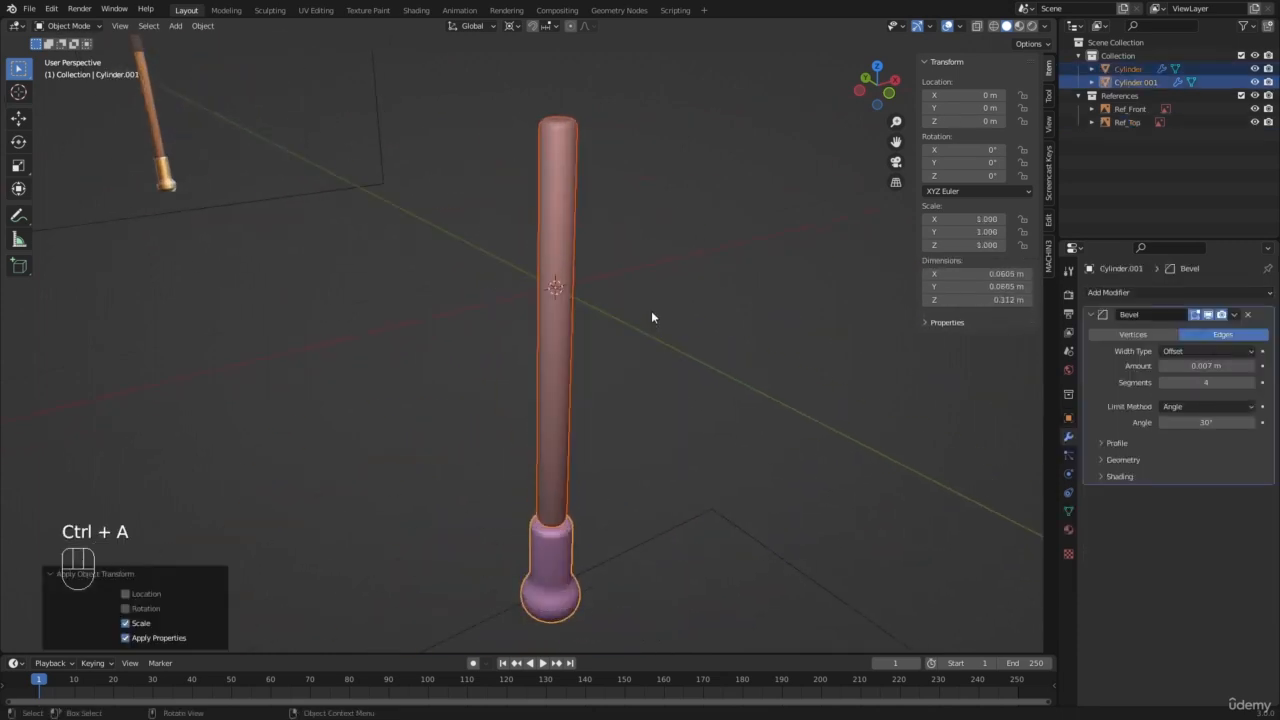
Step: Set the handle's Bevel modifier amount to 0.001 m
left_click(651, 310)
left_click(552, 302)
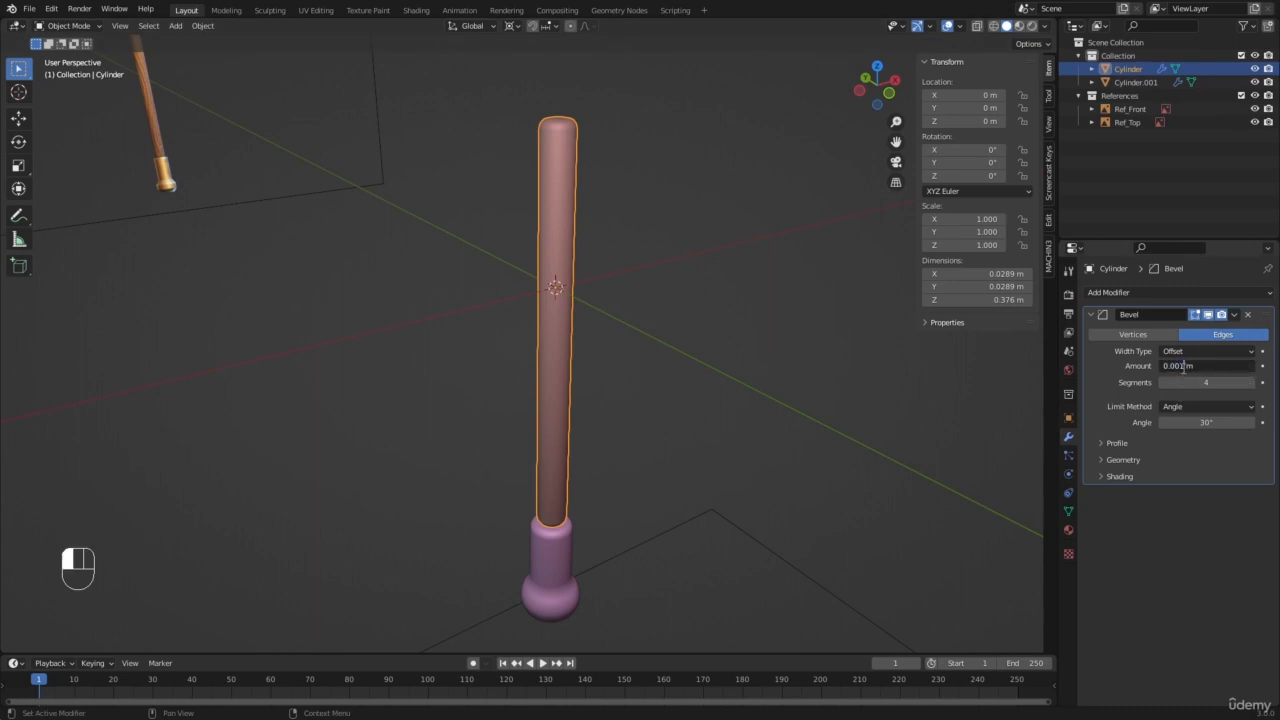
key("Return")
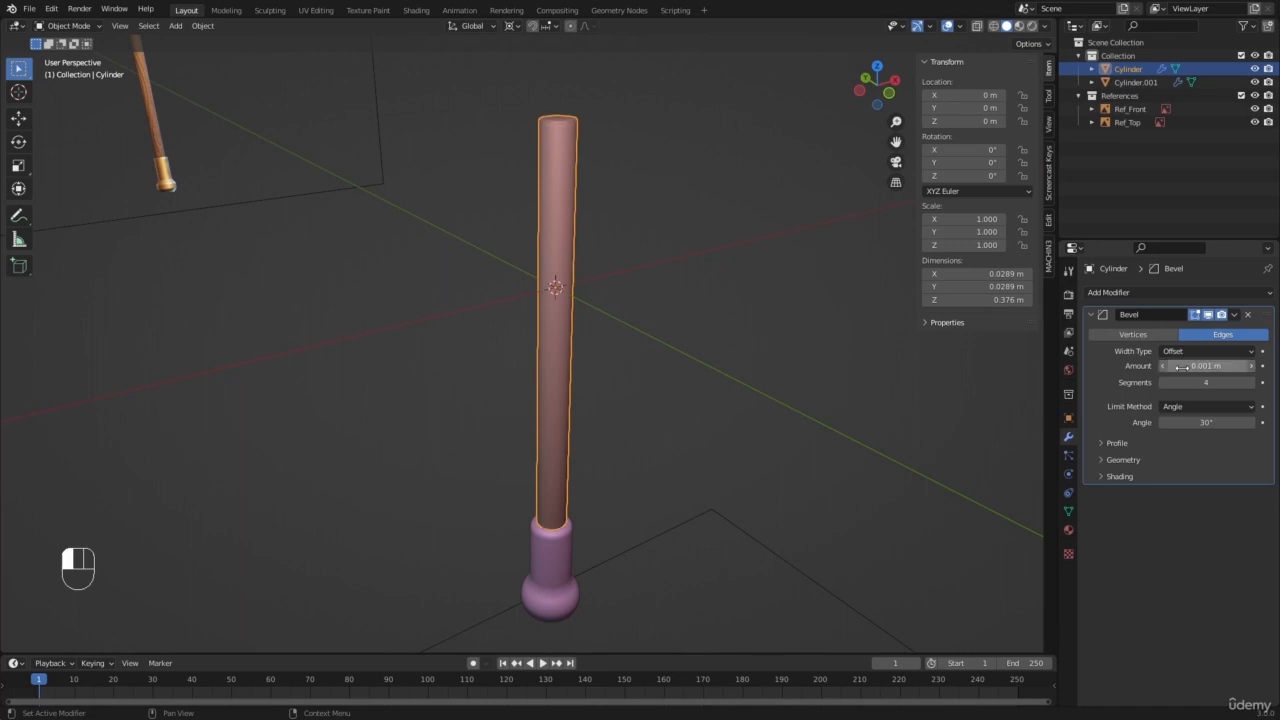
Step: Set the pommel's Bevel modifier amount to 0.001 m
scroll(571, 457, "up", 2)
key("a")
key("a")
left_click(555, 598)
left_click(1214, 365)
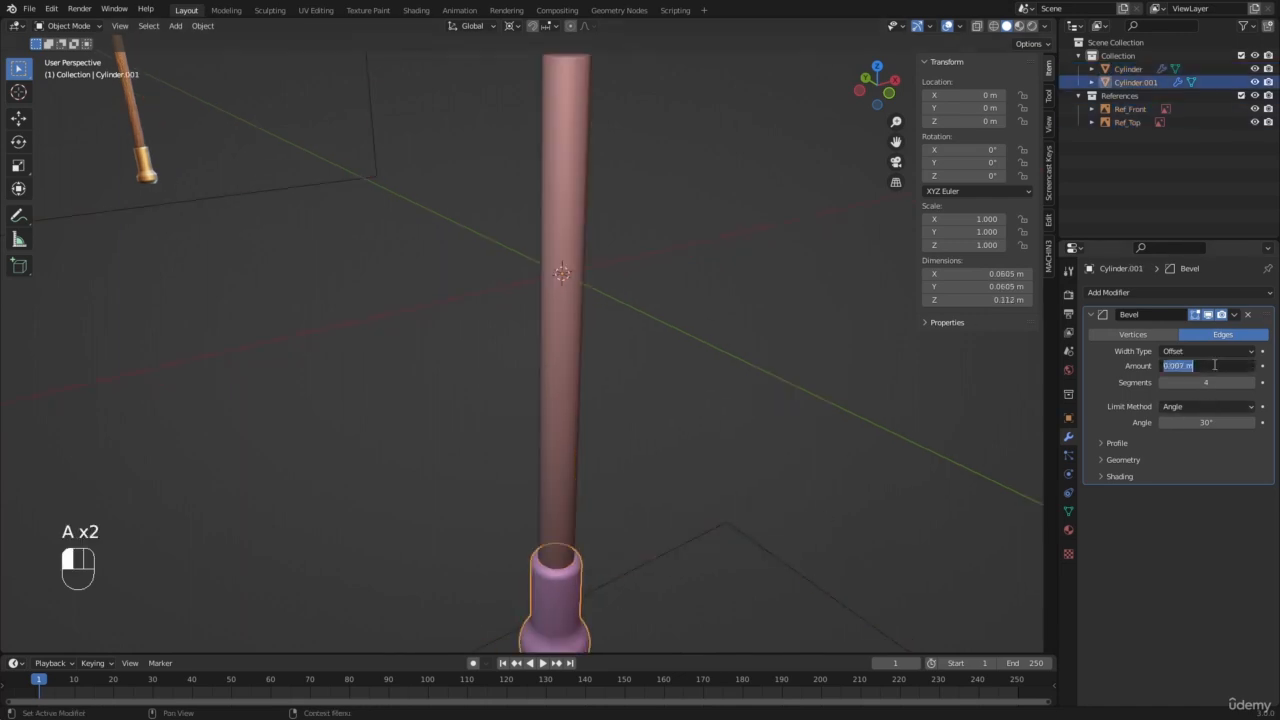
key("Return")
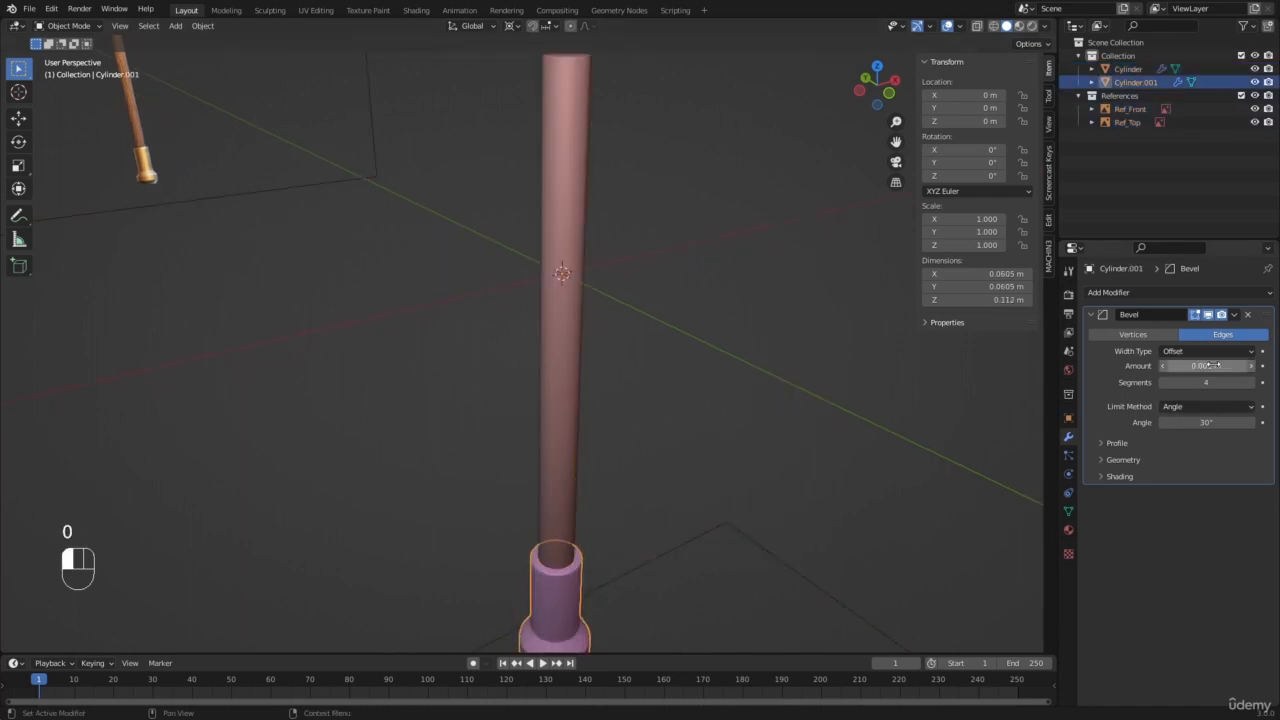
Step: Deselect everything and examine the bevelled edges of the pommel and the handle's upper end
key("a")
key("a")
scroll(549, 337, "down", 4)
middle_click_drag(549, 337, 528, 371, "shift")
scroll(520, 248, "up", 3)
scroll(520, 248, "down", 3)
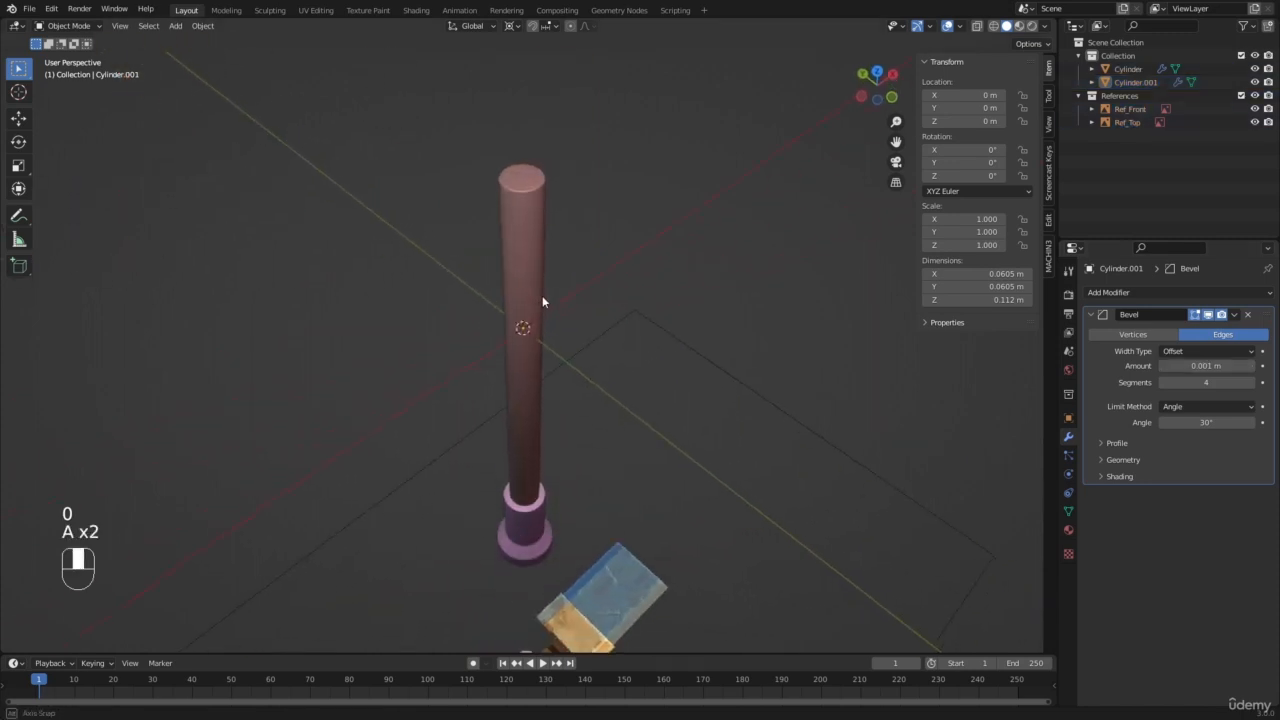
key("a")
key("a")
scroll(523, 266, "up", 4)
key("a")
key("a")
scroll(531, 388, "up", 5)
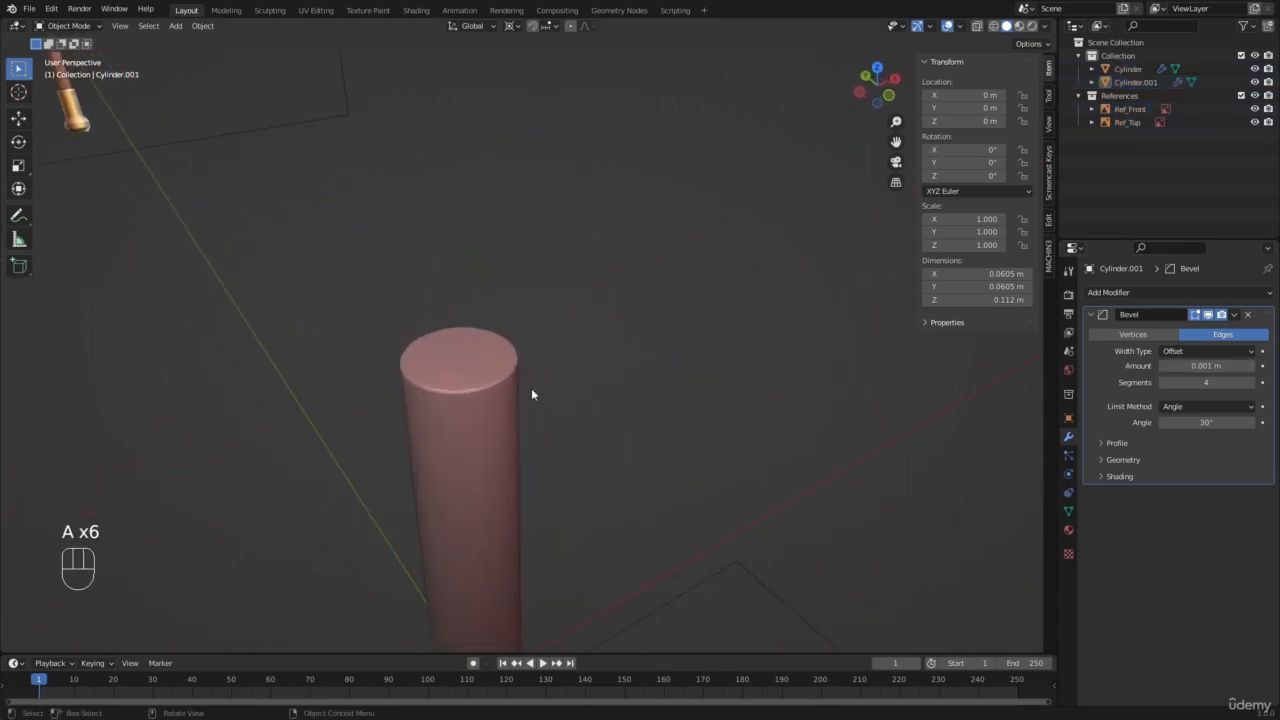
Step: Examine the bevelled upper rim of the handle up close and from a distance
middle_click_drag(517, 380, 565, 320, "shift")
scroll(541, 308, "up", 1)
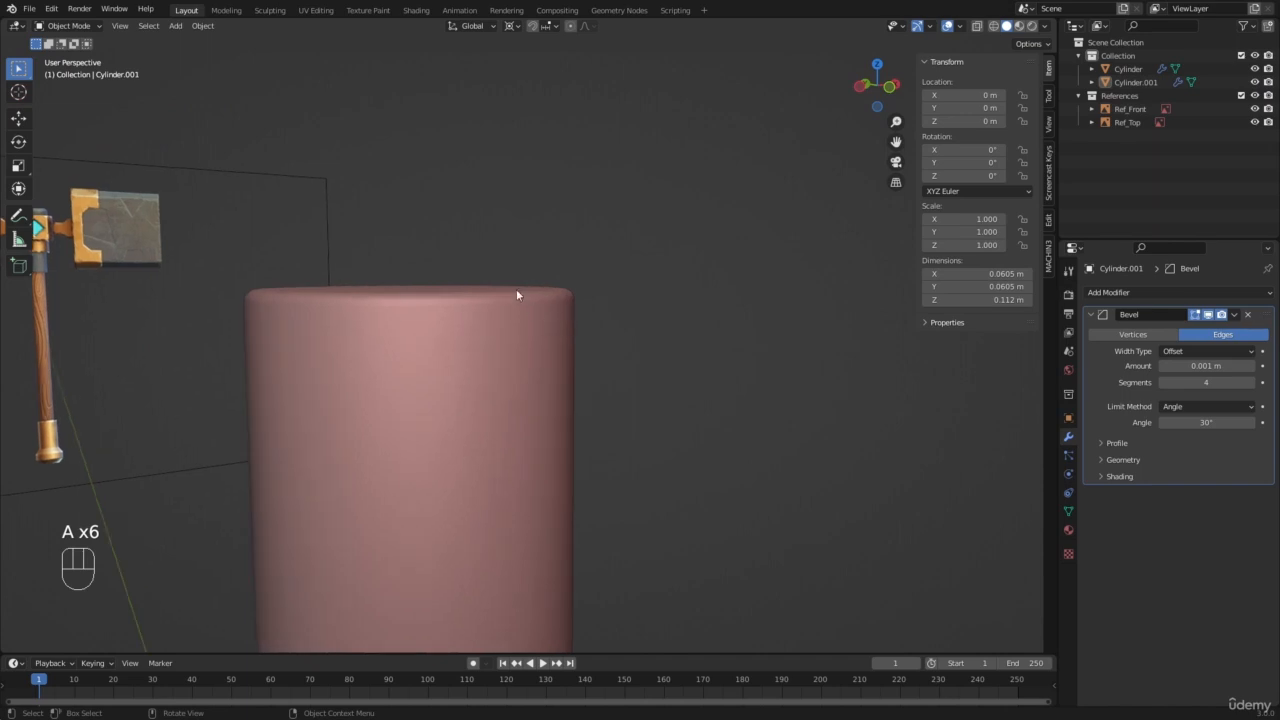
left_click(518, 332)
left_click(518, 332)
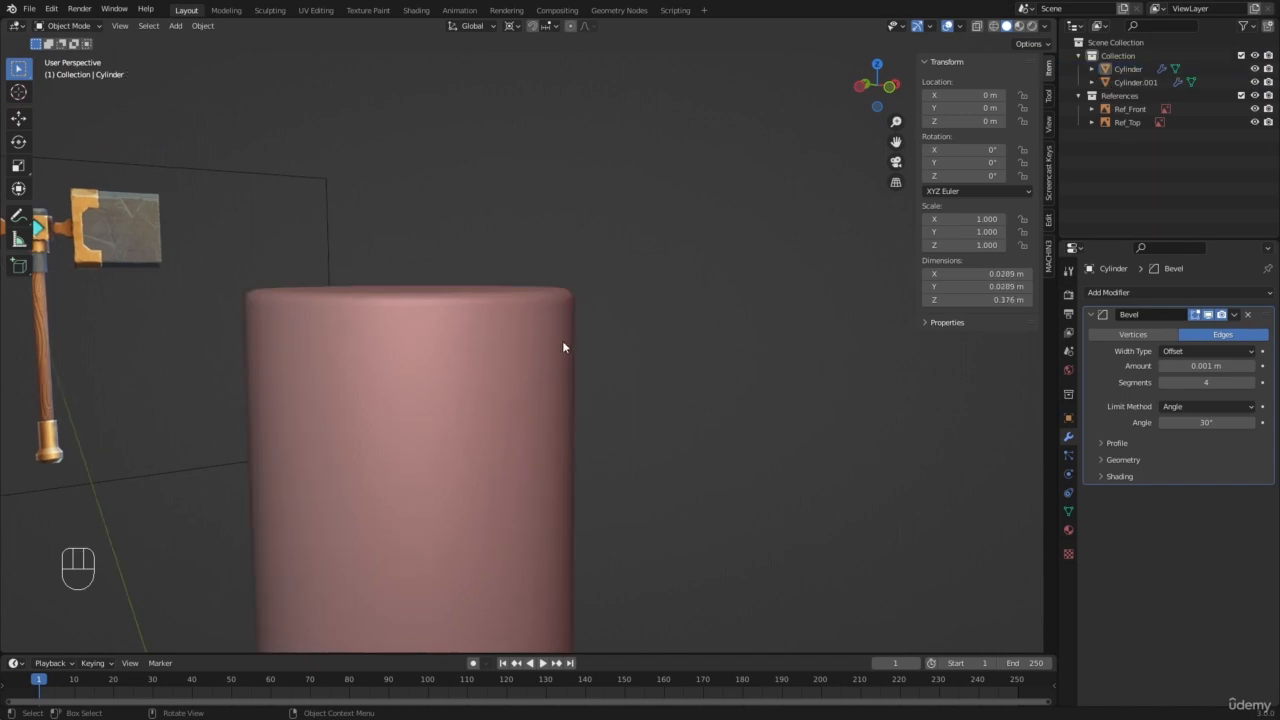
middle_click_drag(428, 259, 549, 314)
scroll(548, 314, "down", 2)
key("a")
key("a")
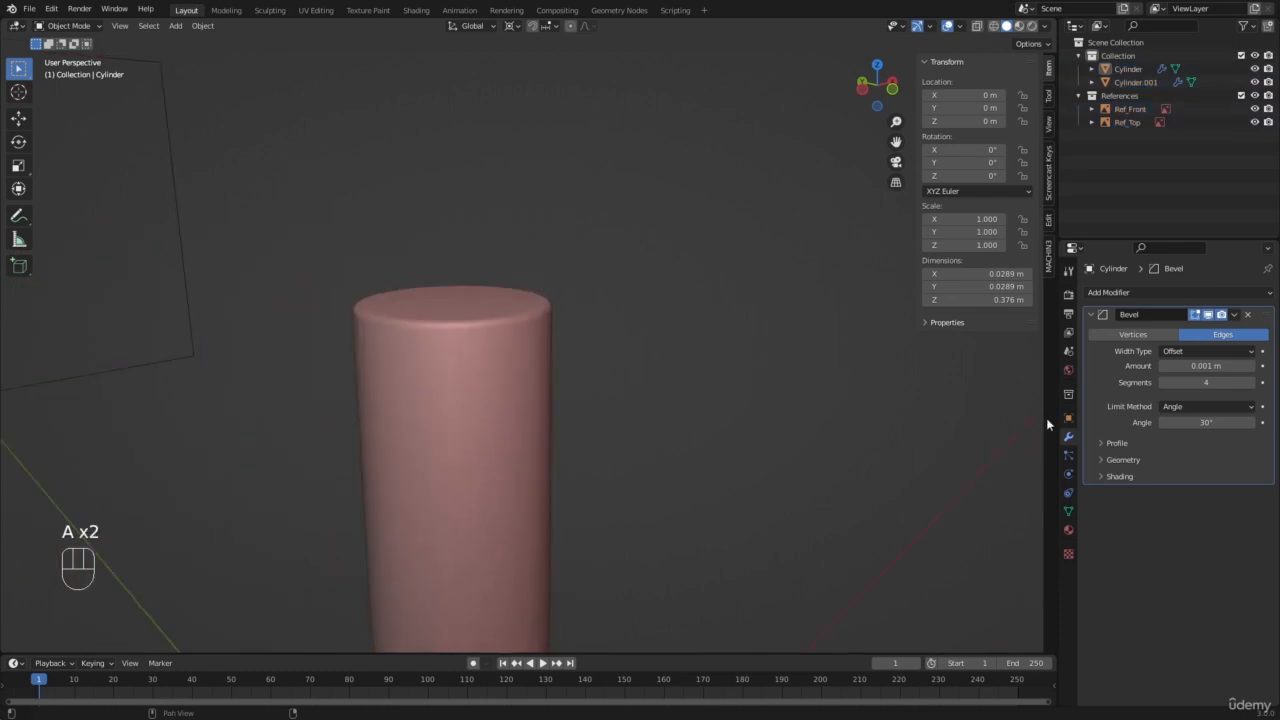
scroll(823, 366, "down", 11)
key("a")
key("a")
middle_click_drag(533, 366, 510, 378)
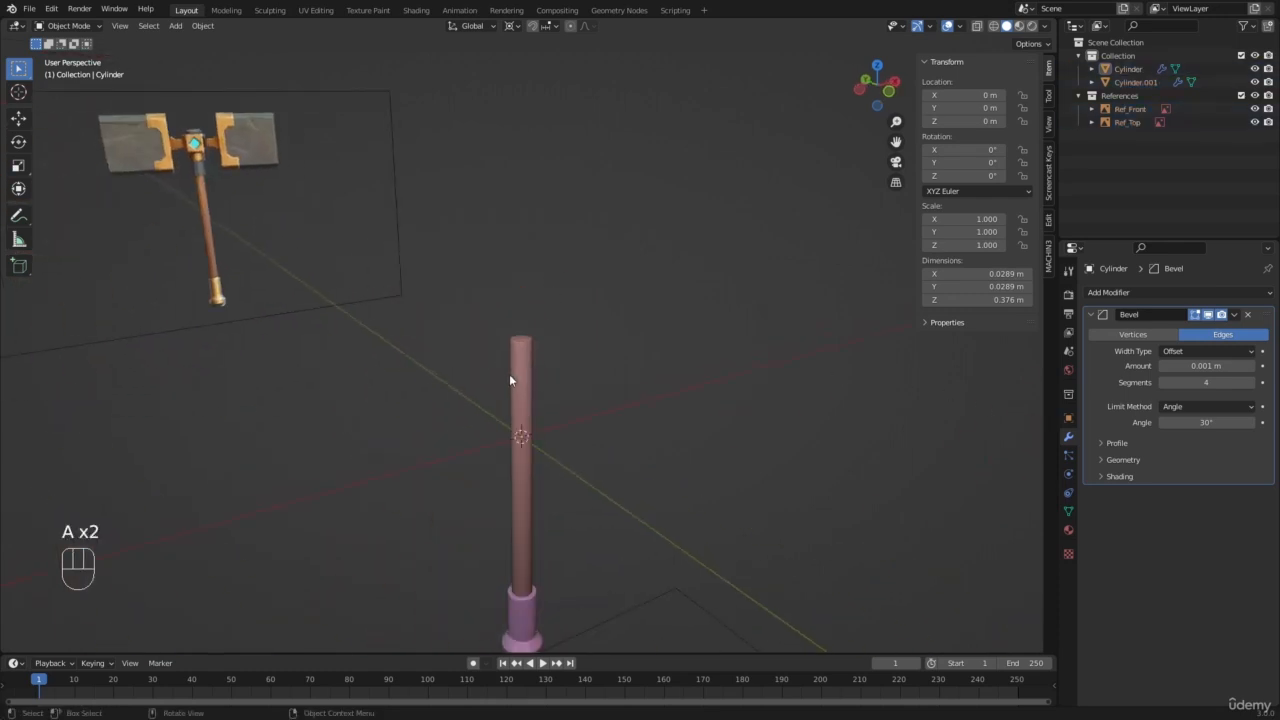
Step: Select the handle in front view and open its mesh in Edit Mode with nothing selected
key("KP_1")
key("a")
key("a")
scroll(509, 380, "up", 8)
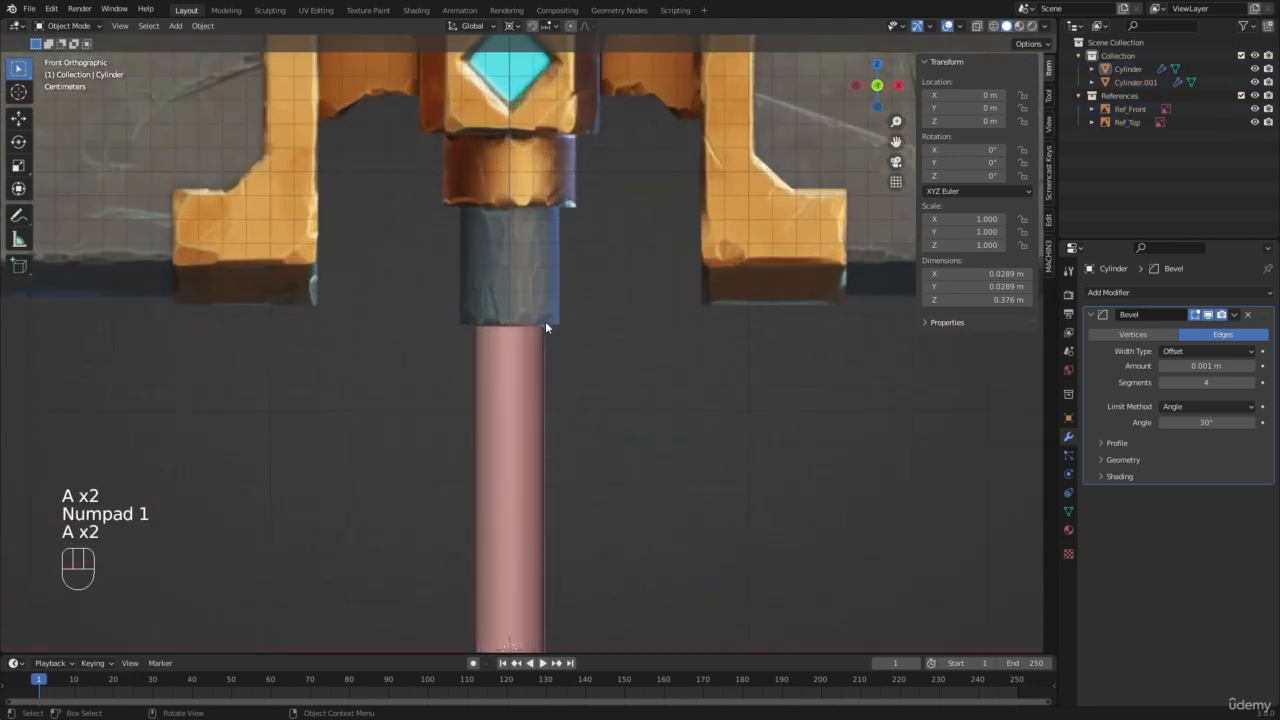
left_click(503, 350)
scroll(506, 370, "down", 9)
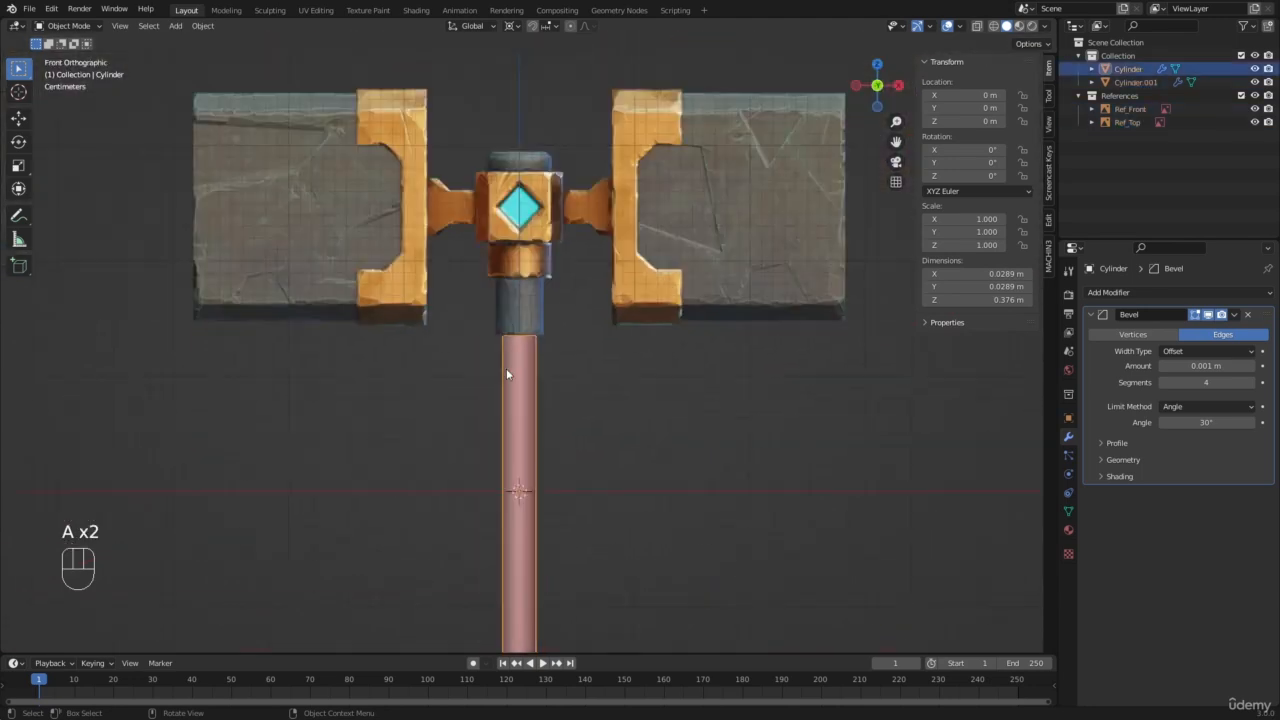
scroll(512, 360, "up", 5)
scroll(535, 342, "down", 6)
scroll(556, 334, "up", 4)
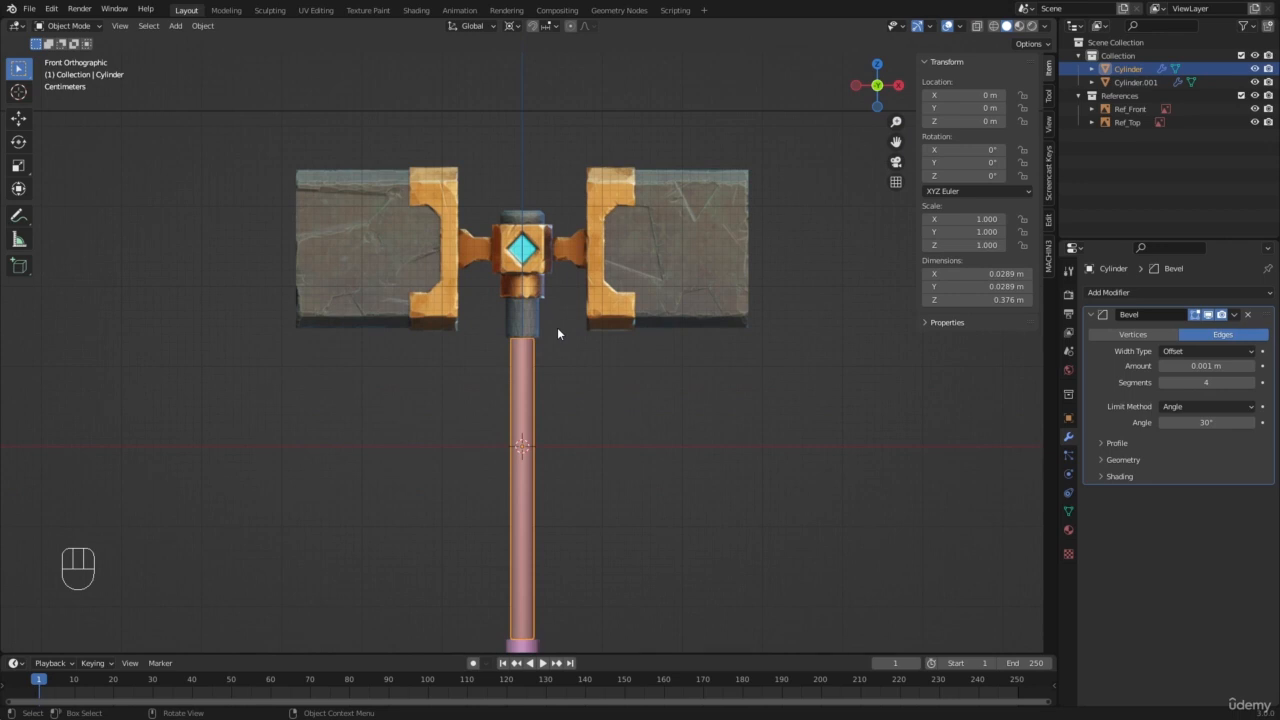
key("Tab")
scroll(557, 328, "up", 3)
key("a")
key("a")
scroll(557, 328, "up", 2)
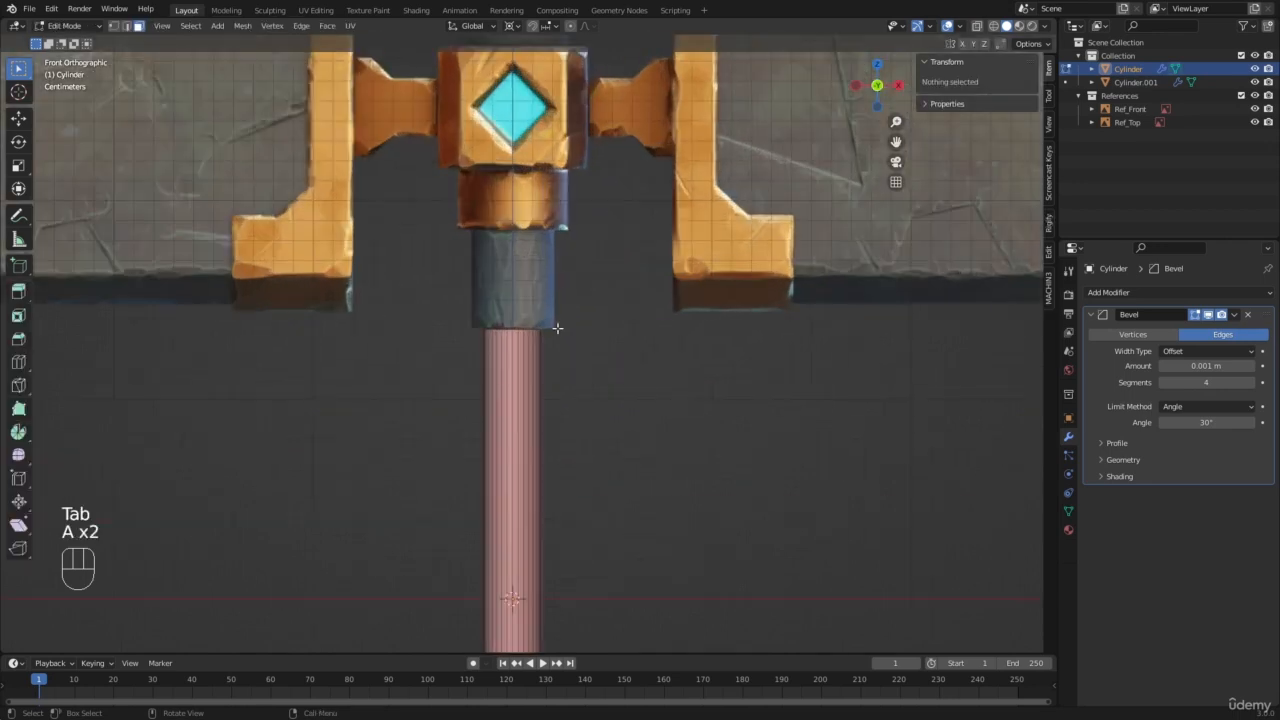
Step: Box-select the handle's top ring of vertices in vertex mode with wireframe shading
key("z")
key("1")
key("a")
key("a")
key("b")
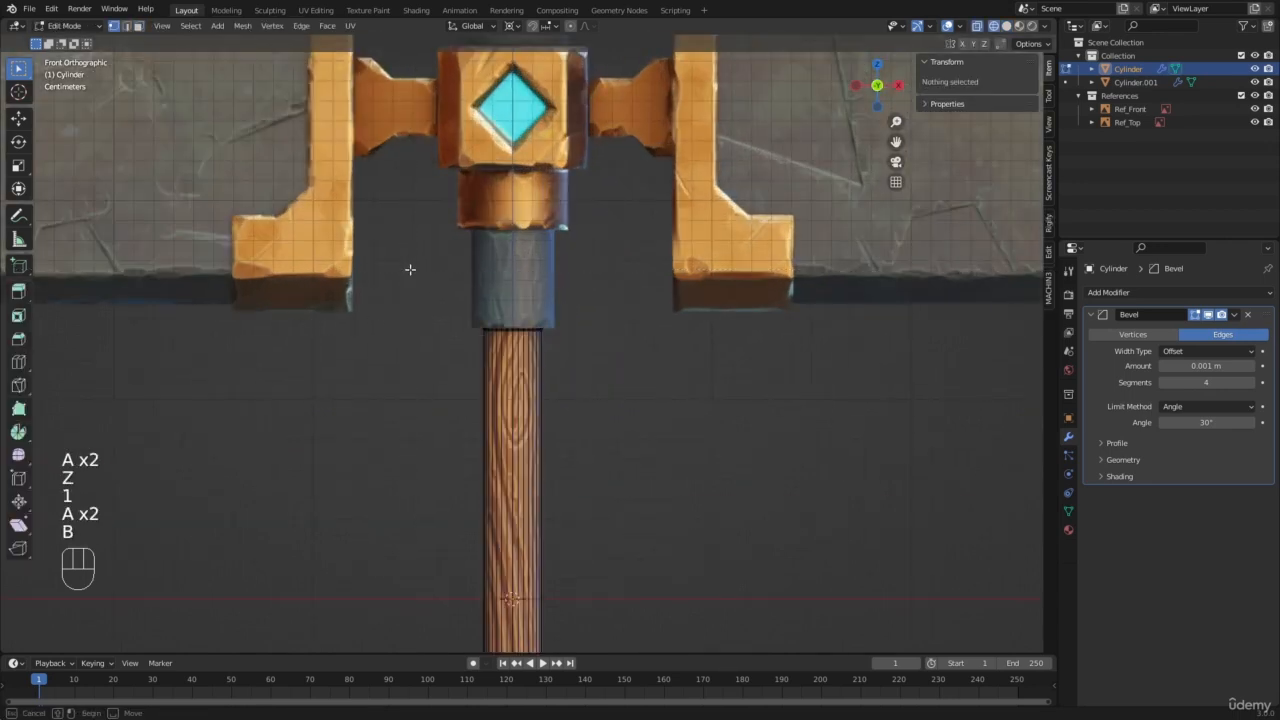
left_click_drag(410, 269, 586, 342)
scroll(580, 311, "up", 3)
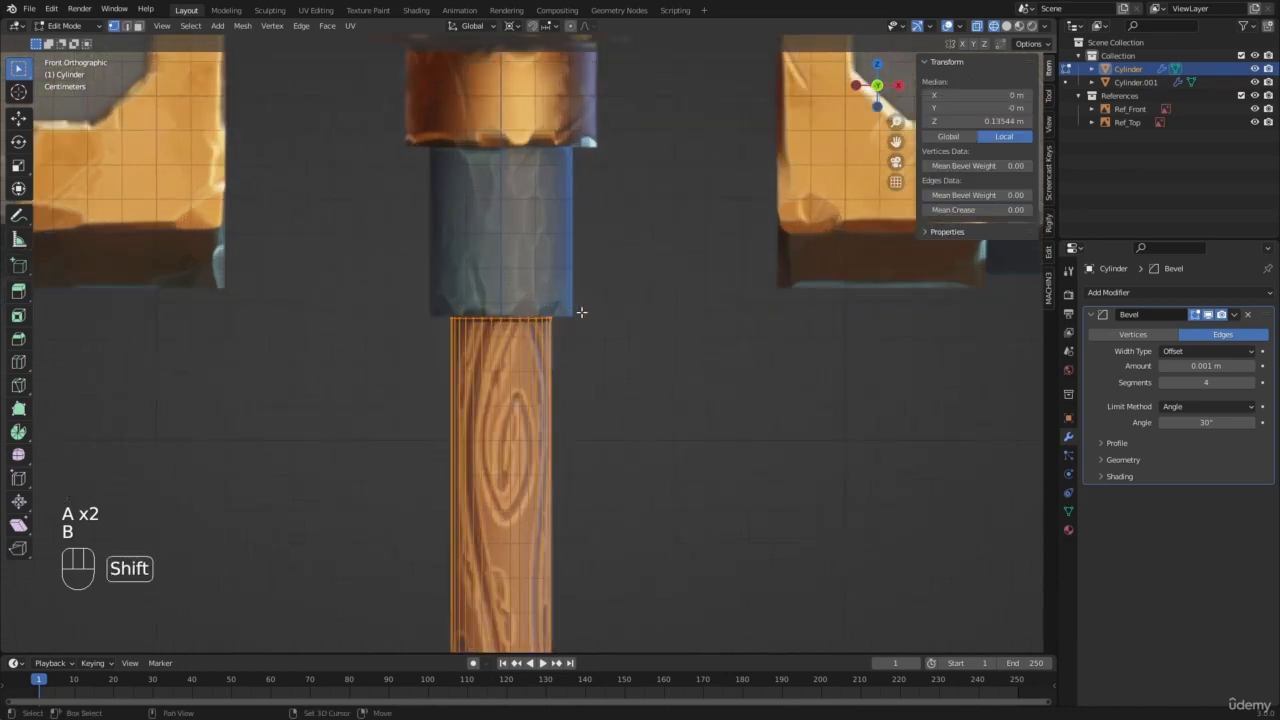
scroll(570, 322, "down", 8)
scroll(607, 330, "up", 3)
Step: Duplicate the handle's top ring in place
key("shift+d")
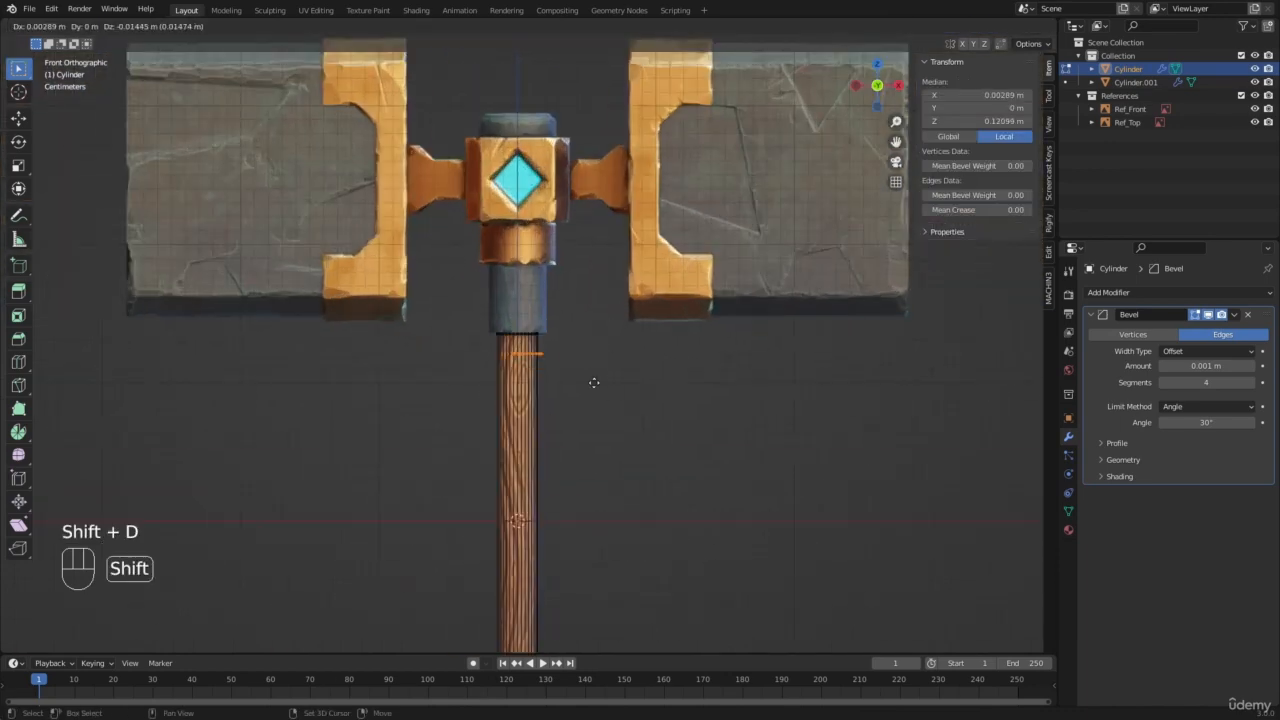
right_click(690, 297)
scroll(578, 303, "up", 4)
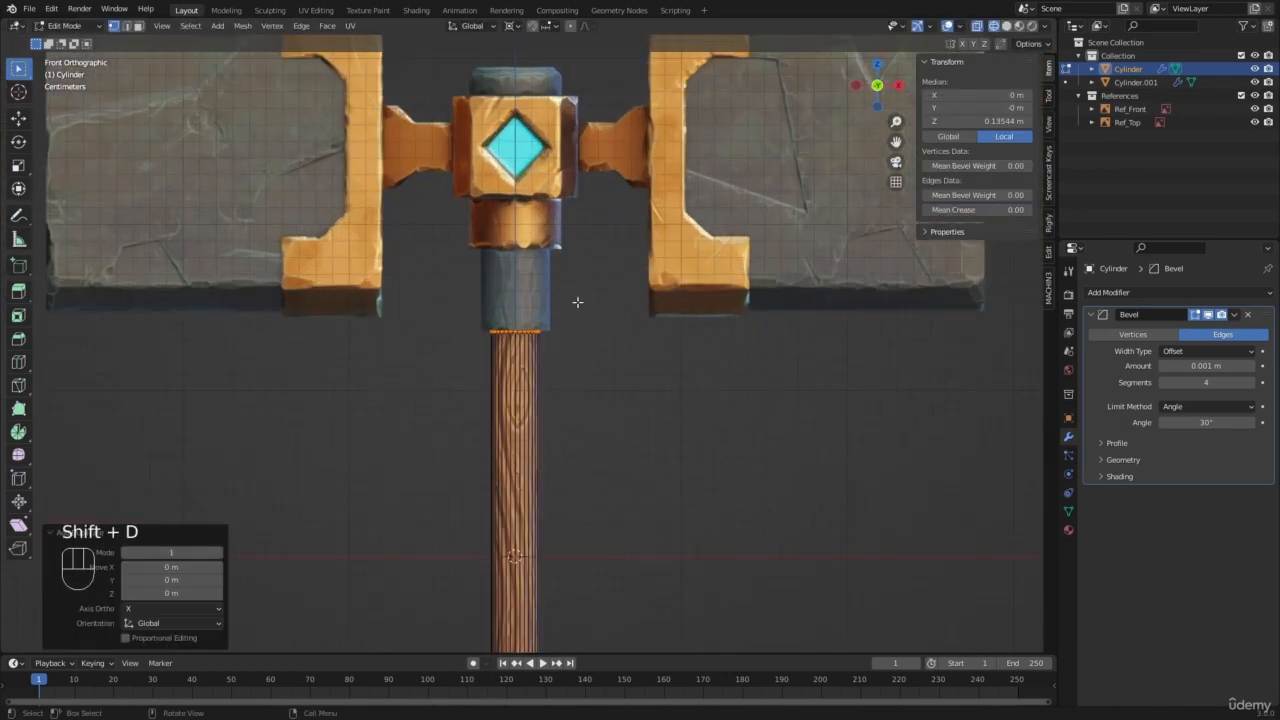
middle_click_drag(586, 311, 589, 360, "shift")
Step: Set the transform pivot point to Bounding Box Center
key("s")
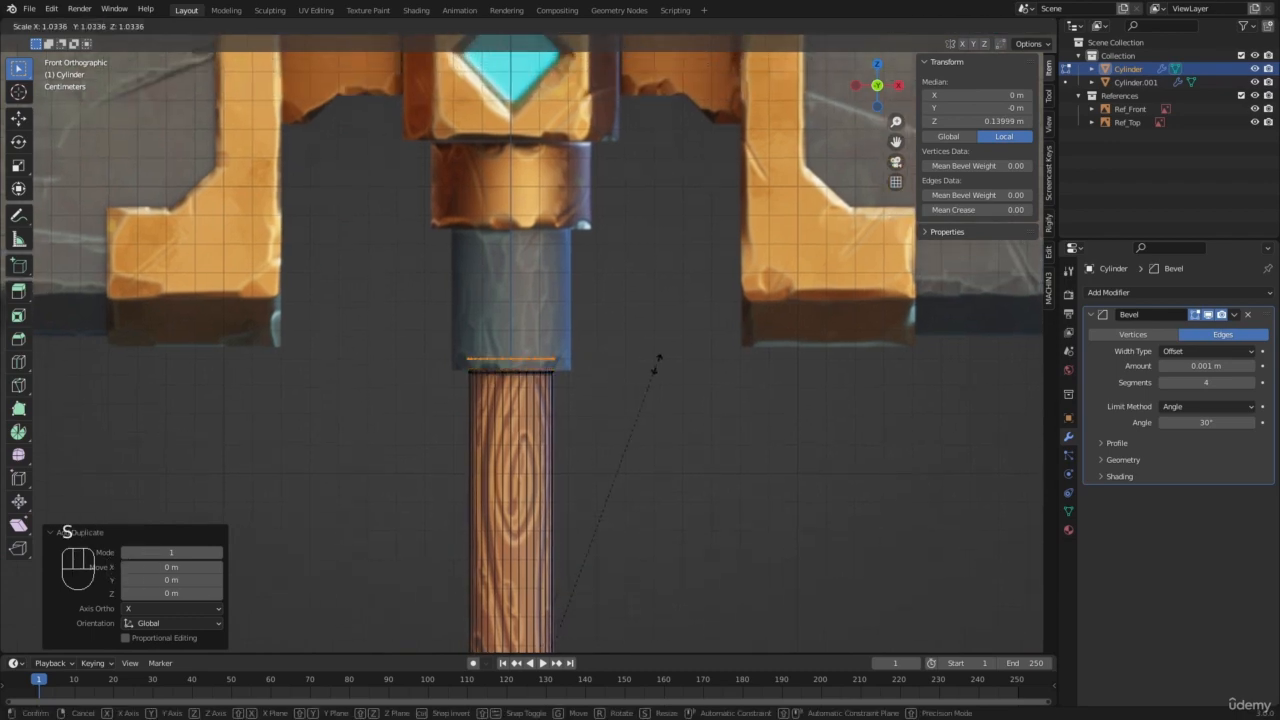
right_click(657, 364)
scroll(556, 298, "down", 8)
left_click(515, 29)
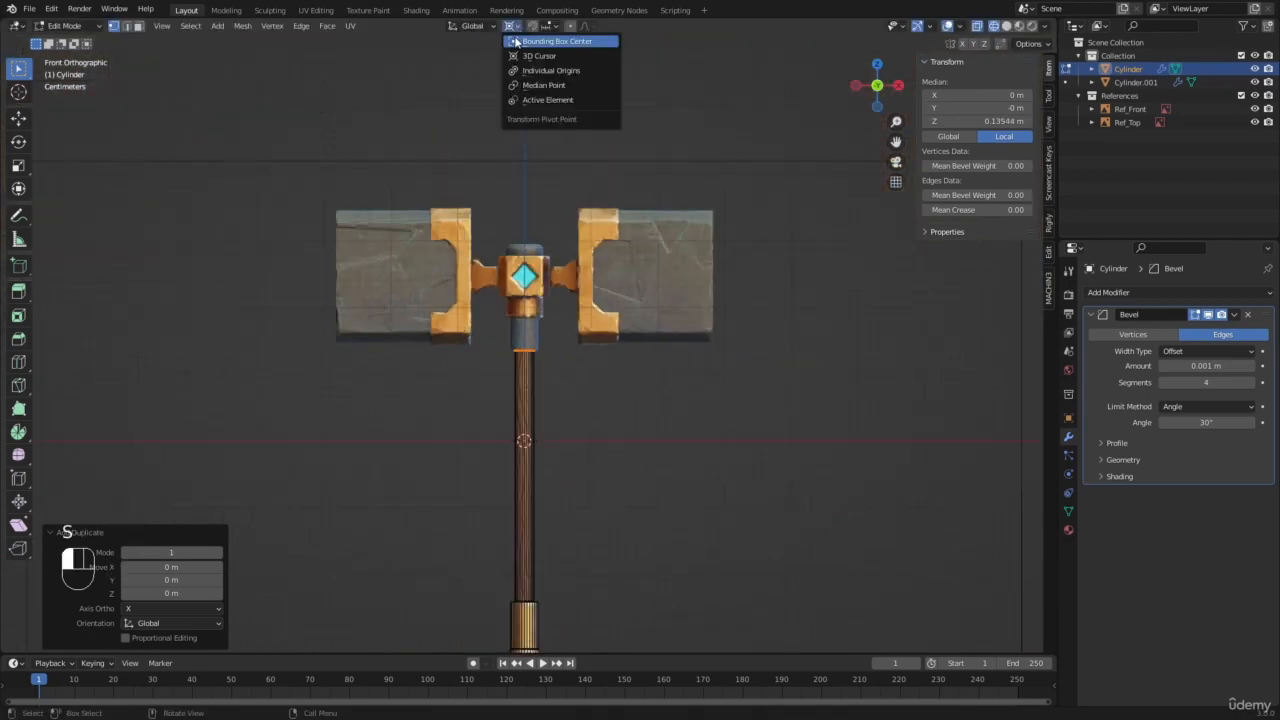
left_click(514, 40)
Step: Scale the duplicated ring by about 1.421 to match the width of the grey collar in the reference
scroll(542, 350, "up", 12)
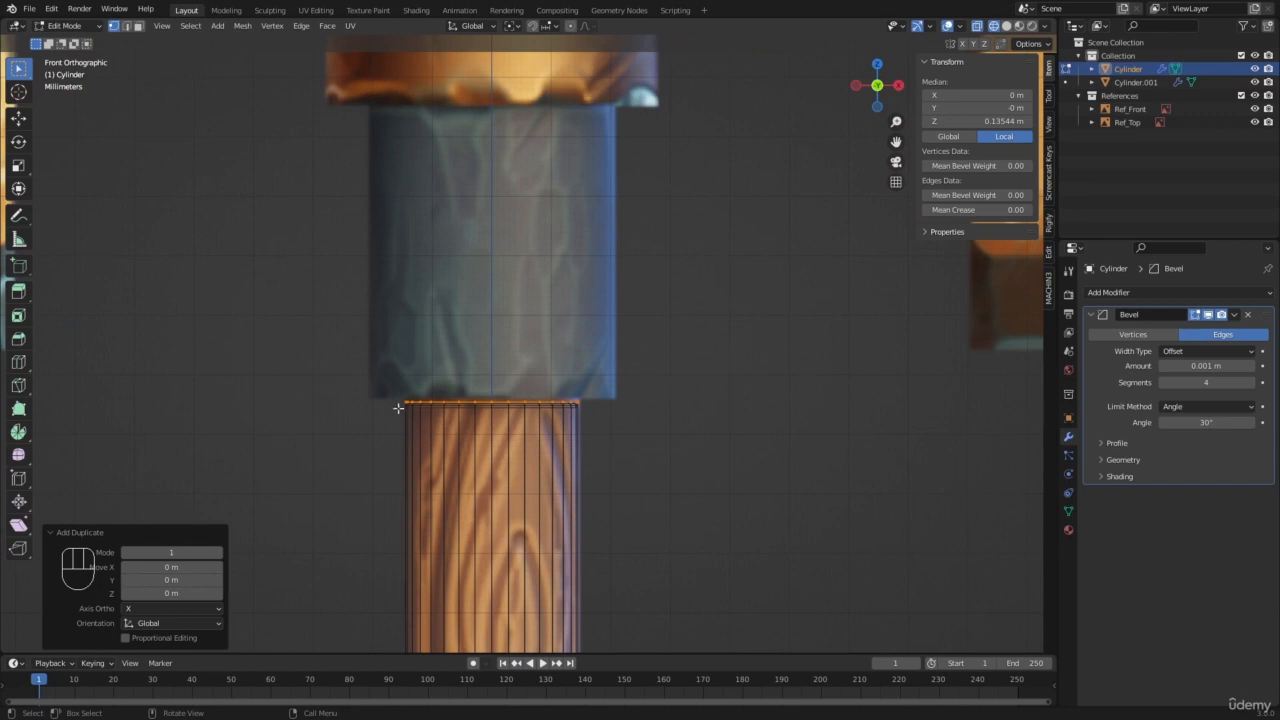
key("s")
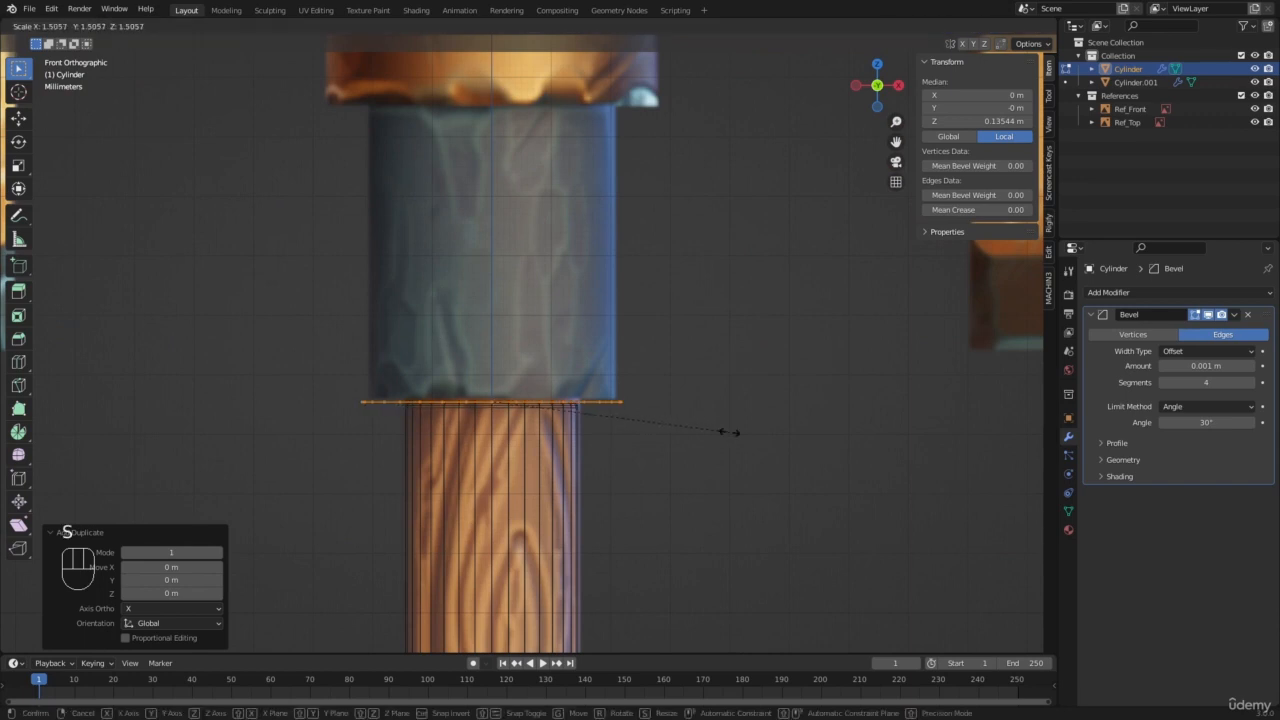
left_click(709, 435)
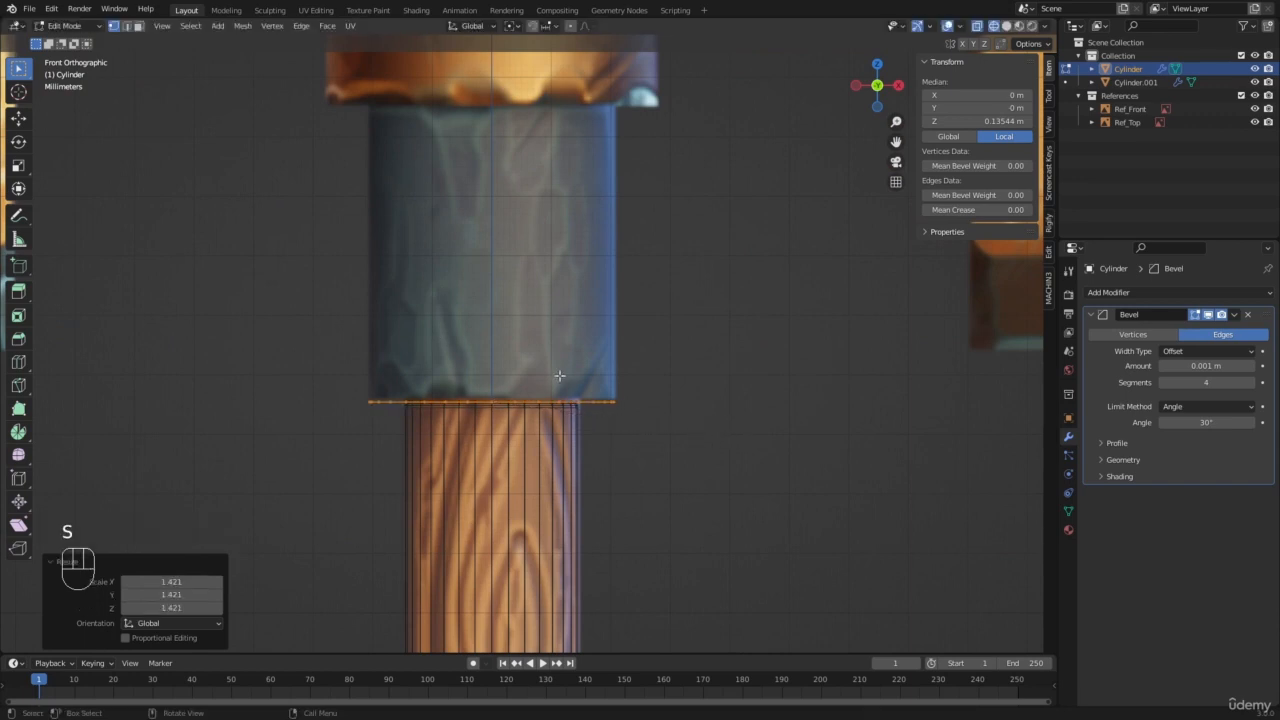
Step: Separate the duplicated ring into its own object and return to Object Mode in solid shading with nothing selected
scroll(559, 375, "down", 2)
key("p")
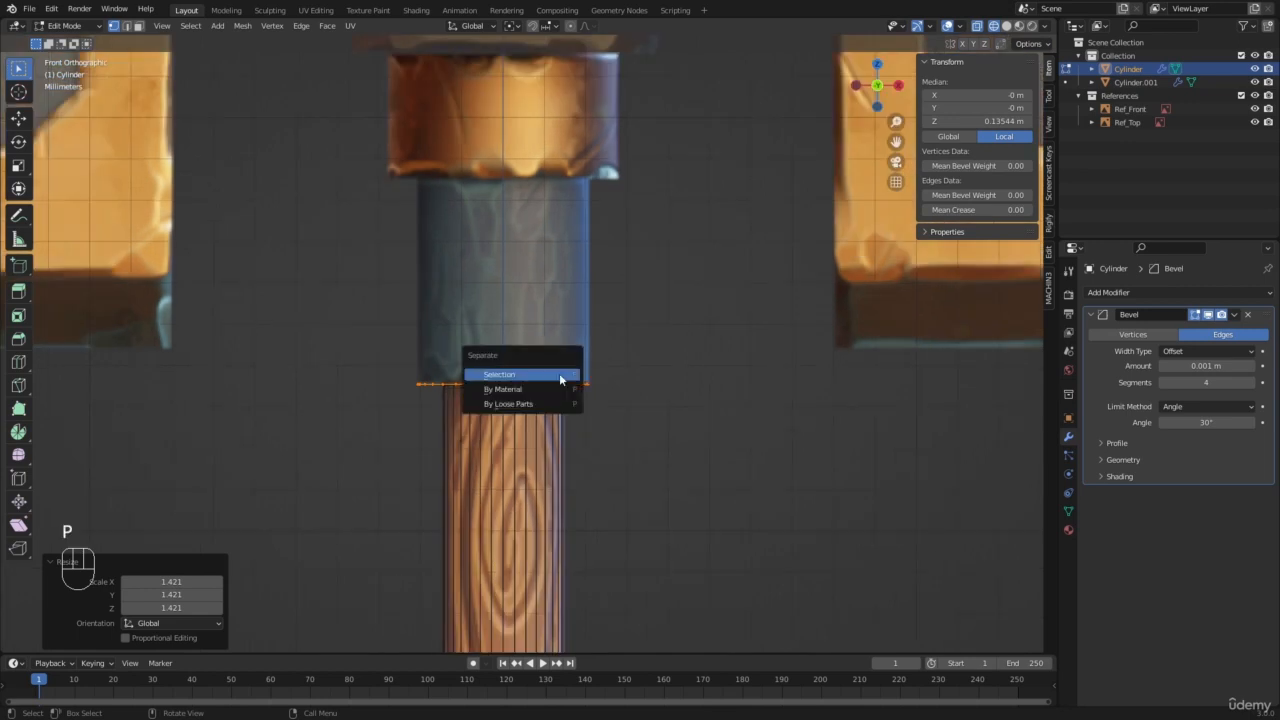
left_click(559, 374)
key("Tab")
key("z")
left_click(508, 384)
key("a")
key("a")
middle_click_drag(514, 386, 499, 368)
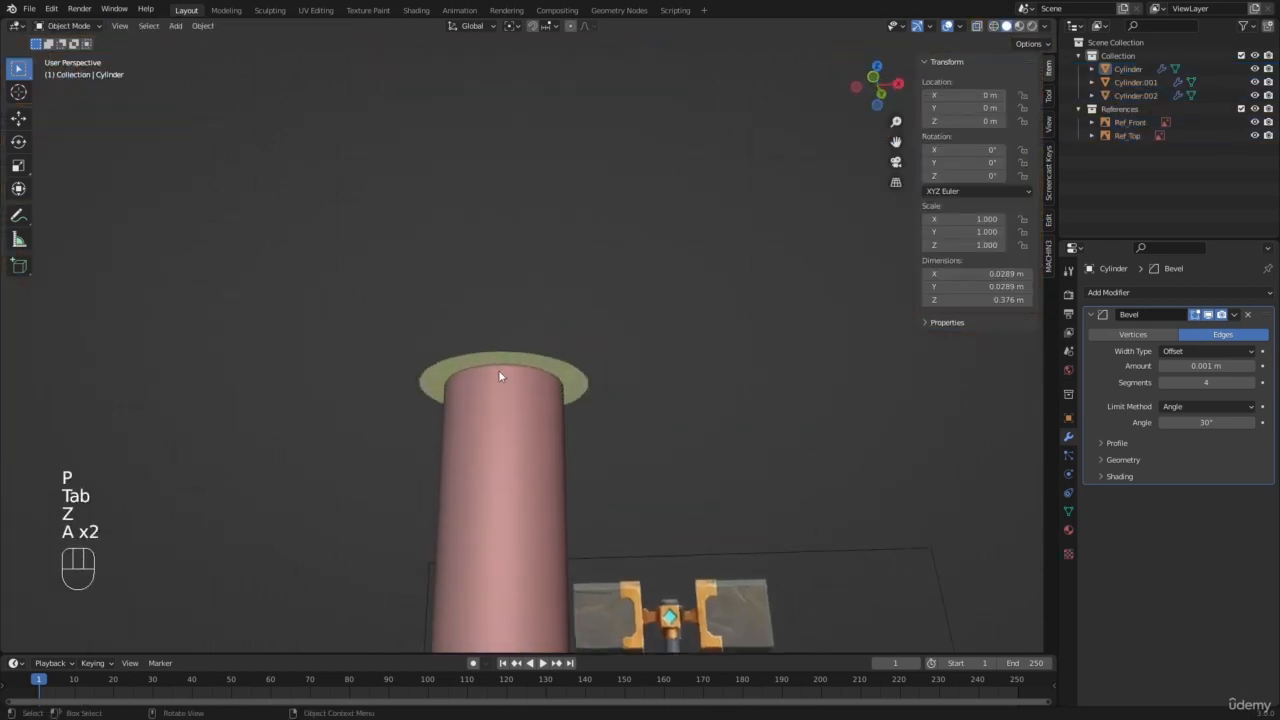
Step: Extrude the separated disc upward about 0.05 m in front view to form the grey collar
left_click(499, 362)
key("KP_1")
key("Tab")
key("a")
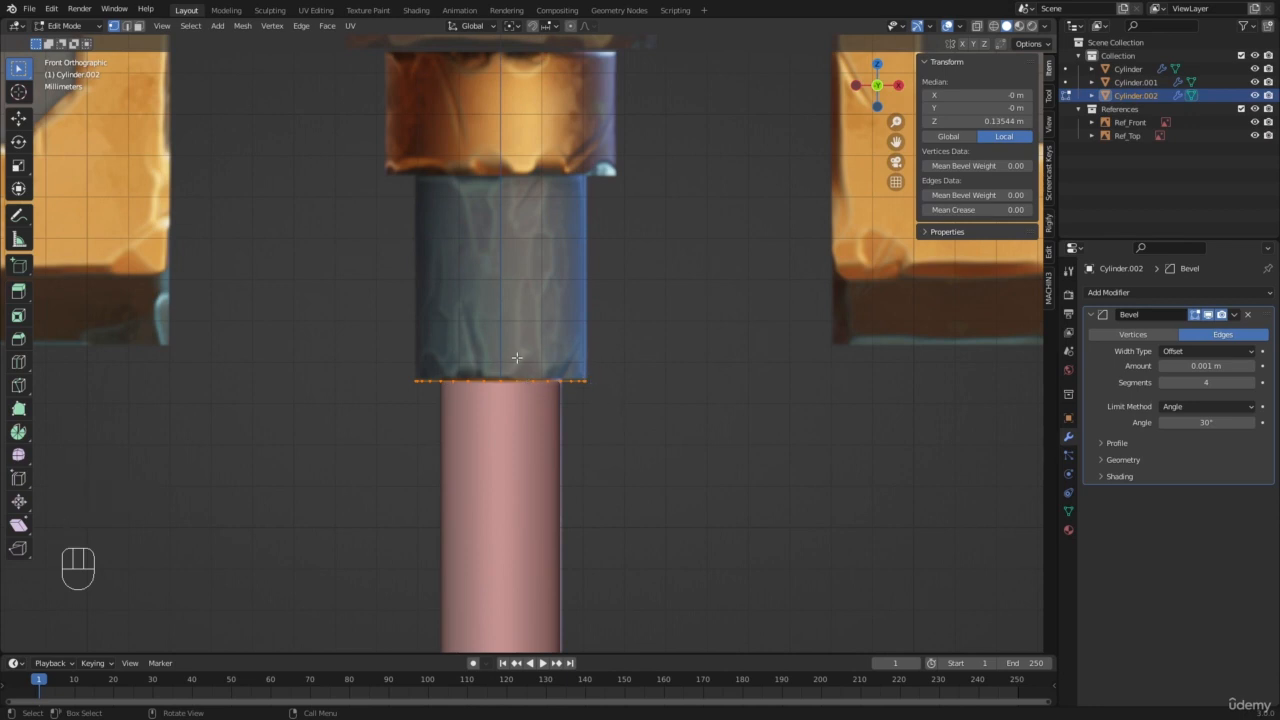
key("e")
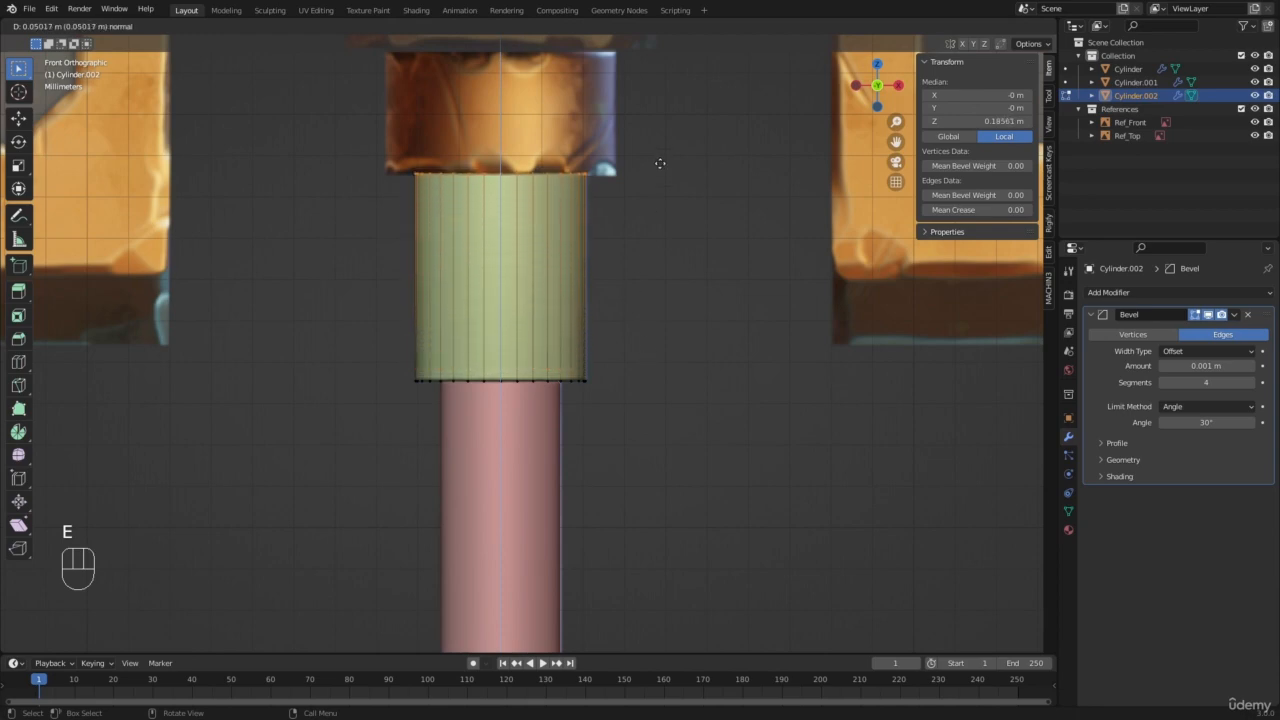
left_click(660, 166)
Step: Duplicate the collar's top ring in place and scale it by about 1.339 to the width of the gold ring above
scroll(650, 175, "down", 4)
middle_click_drag(563, 272, 533, 381, "shift")
scroll(533, 381, "up", 4)
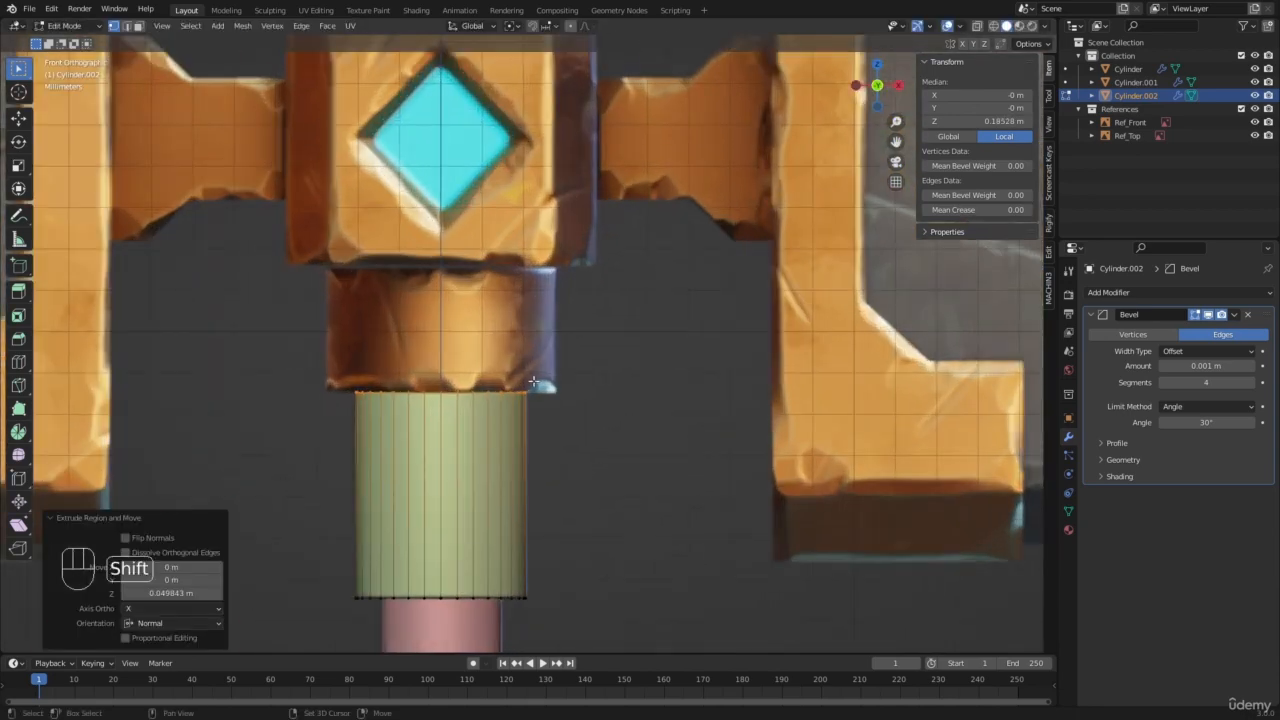
key("shift+d")
right_click(642, 342)
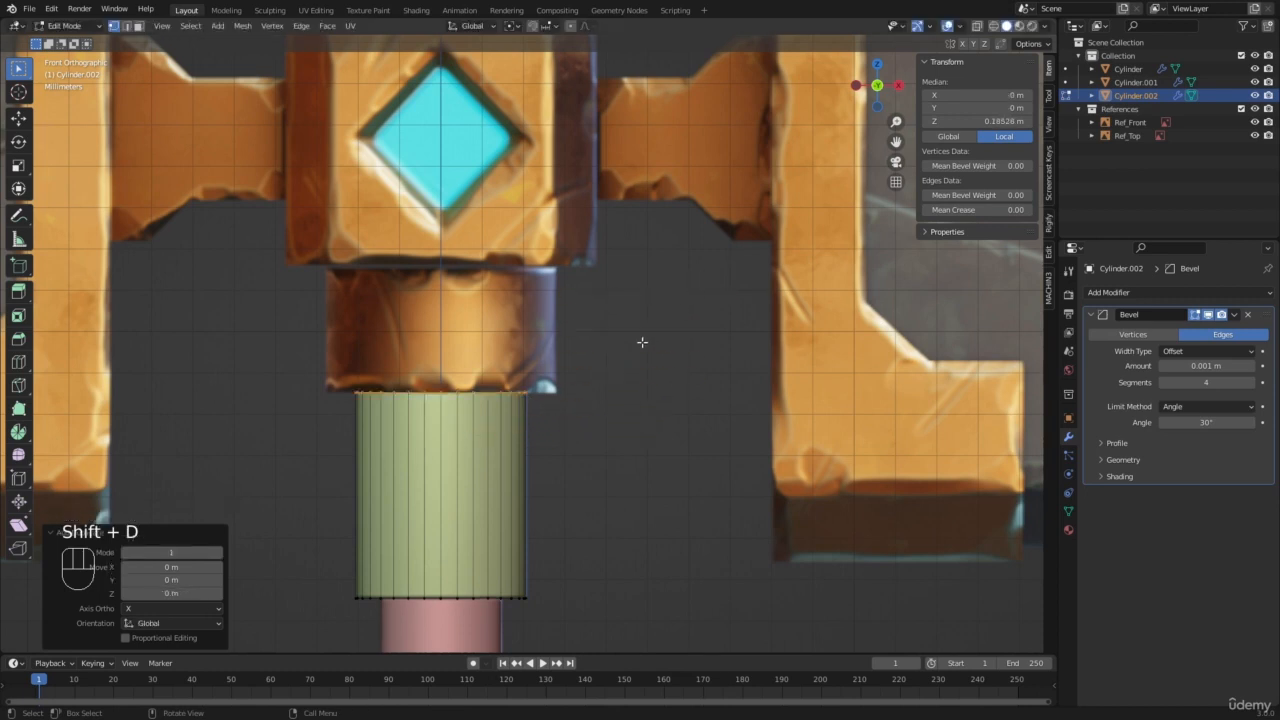
key("s")
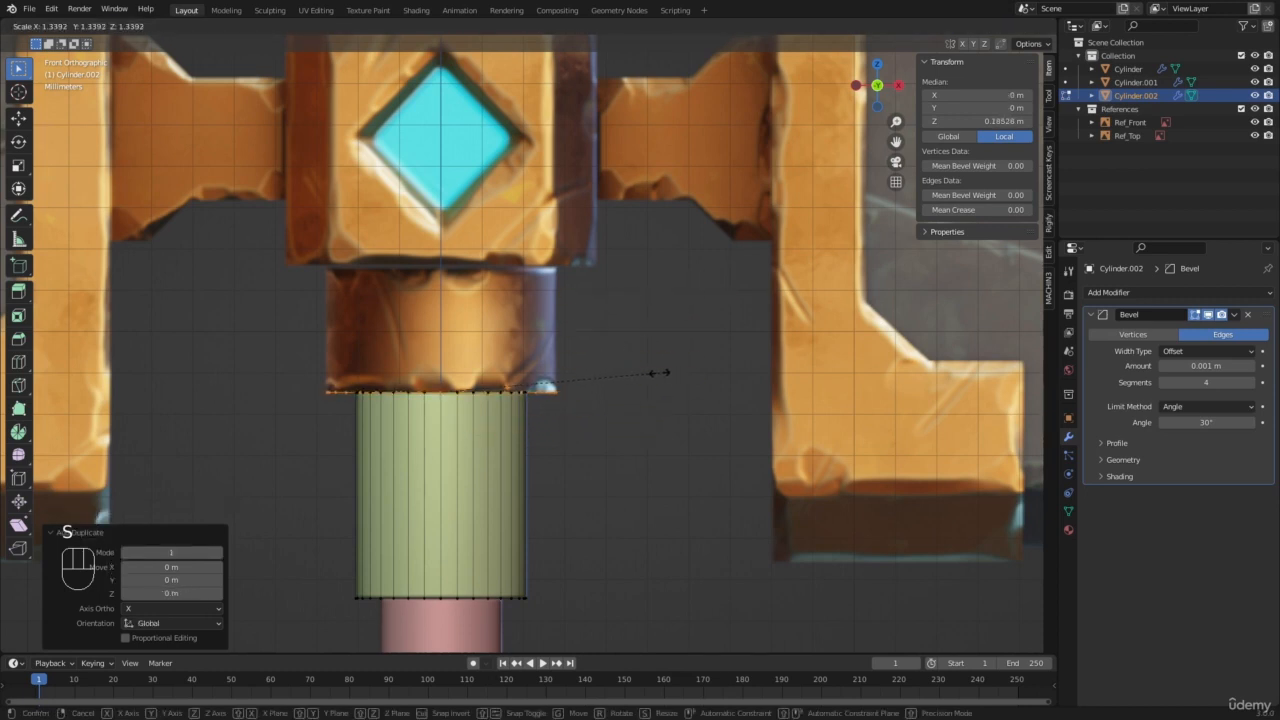
left_click(660, 373)
Step: Separate the enlarged ring from the collar as its own object and leave Edit Mode
key("p")
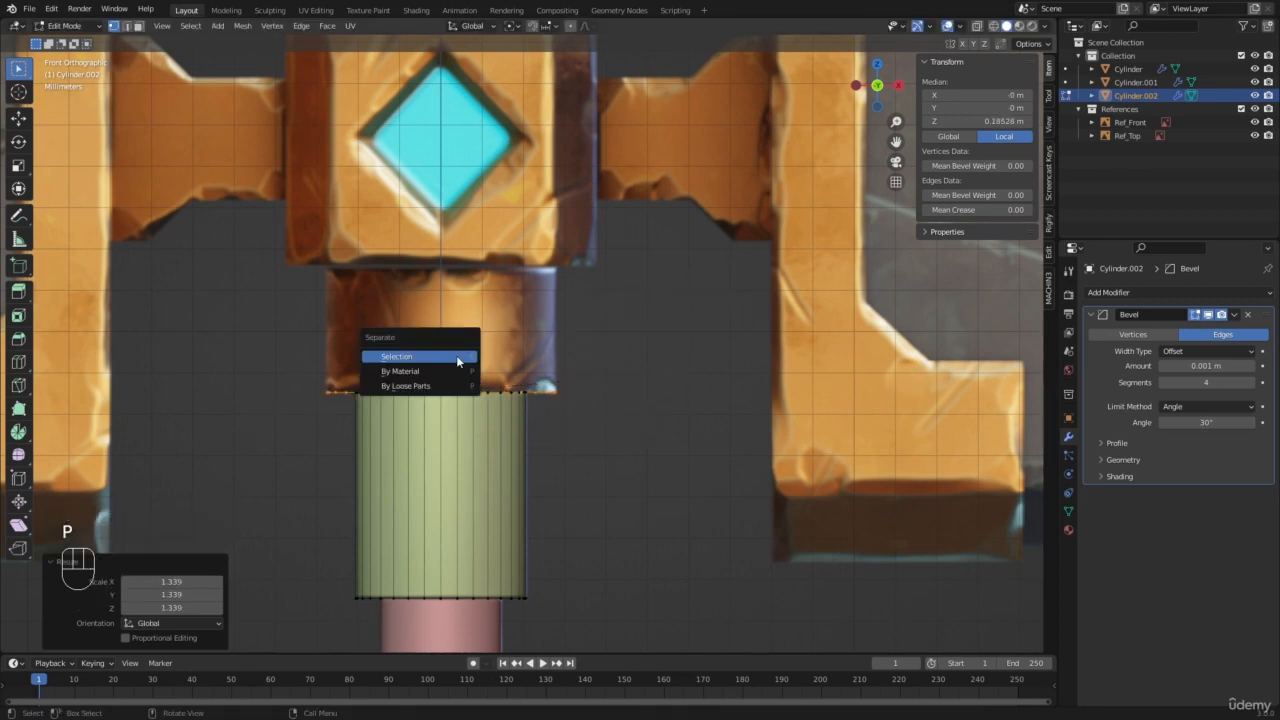
left_click(456, 357)
key("Tab")
Step: Select the new disc and extrude it upward about 0.031 m in front view to form the gold ring
middle_click_drag(525, 382, 523, 385)
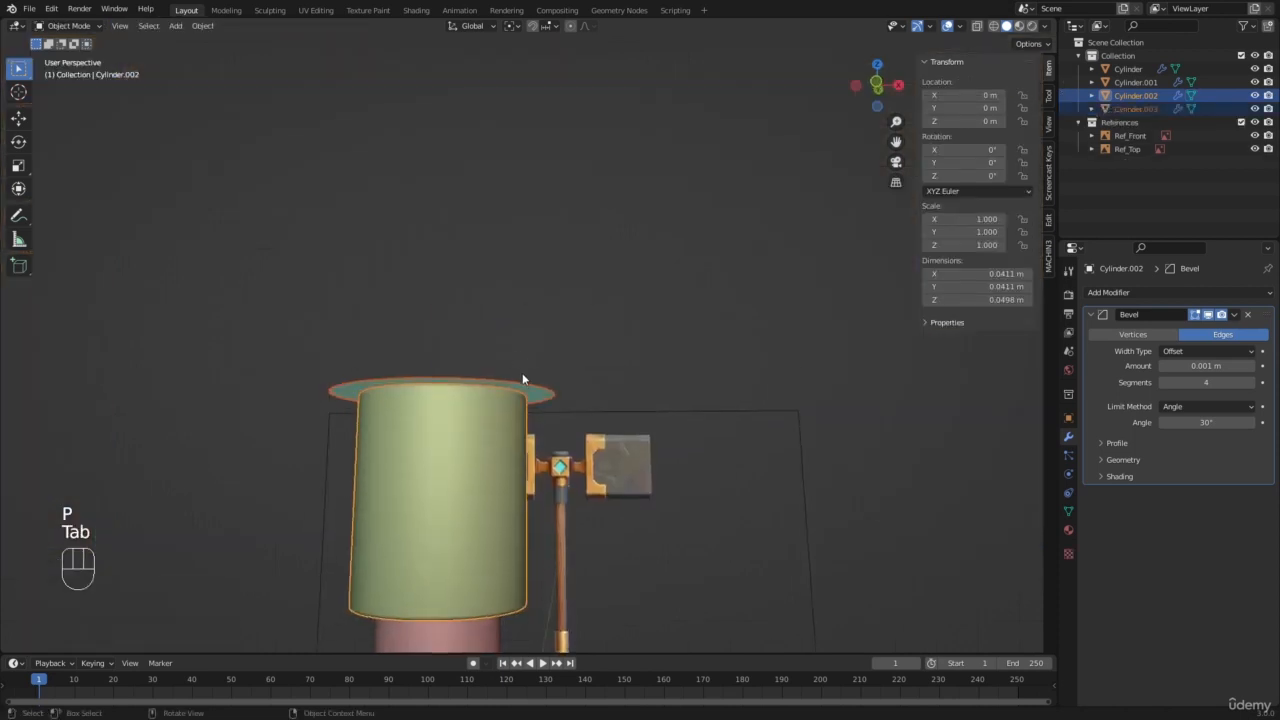
left_click(522, 386)
key("KP_1")
key("Tab")
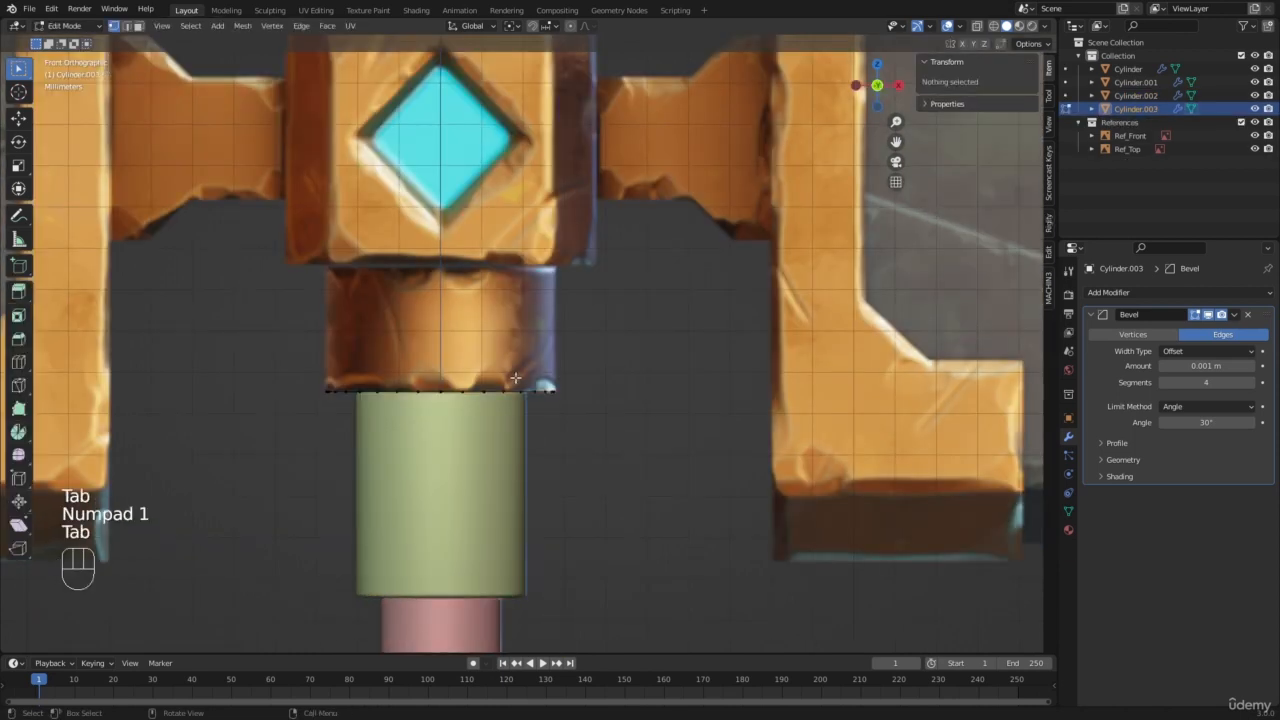
key("a")
key("e")
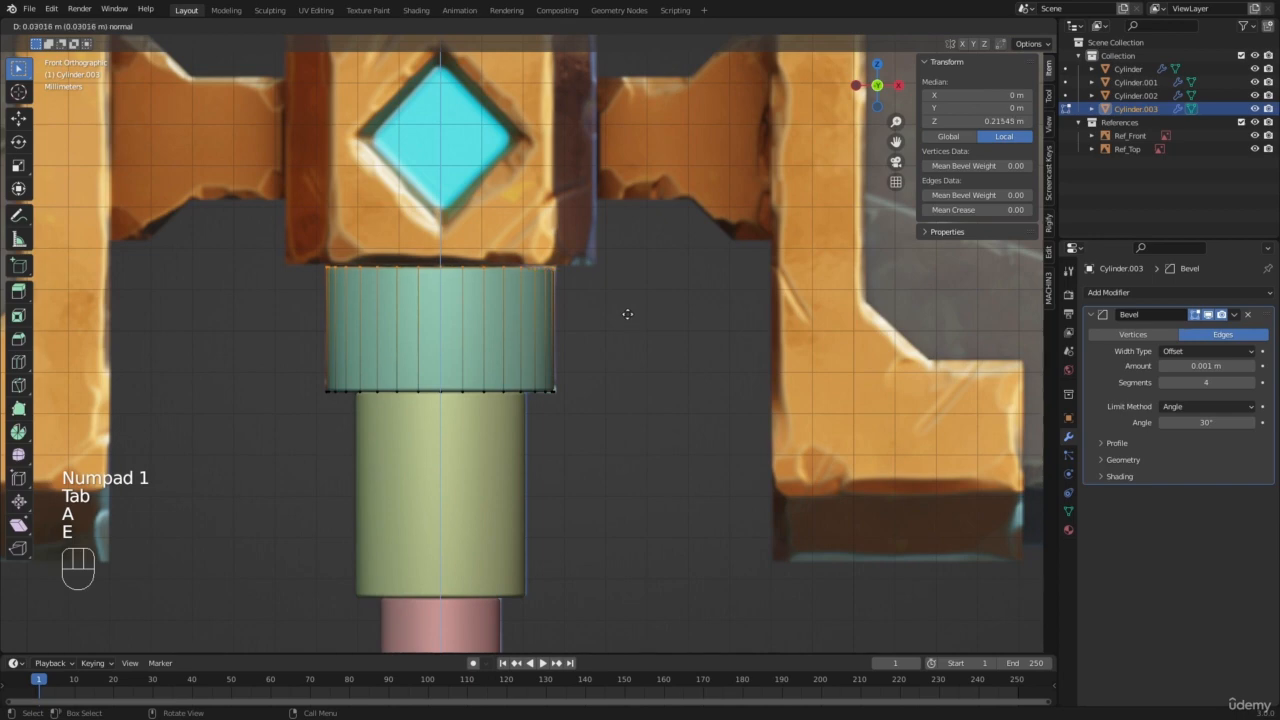
left_click(623, 309)
Step: Box-select the gold ring's top vertices in wireframe shading from the front, and clear that selection
scroll(623, 309, "down", 5)
scroll(458, 217, "up", 5)
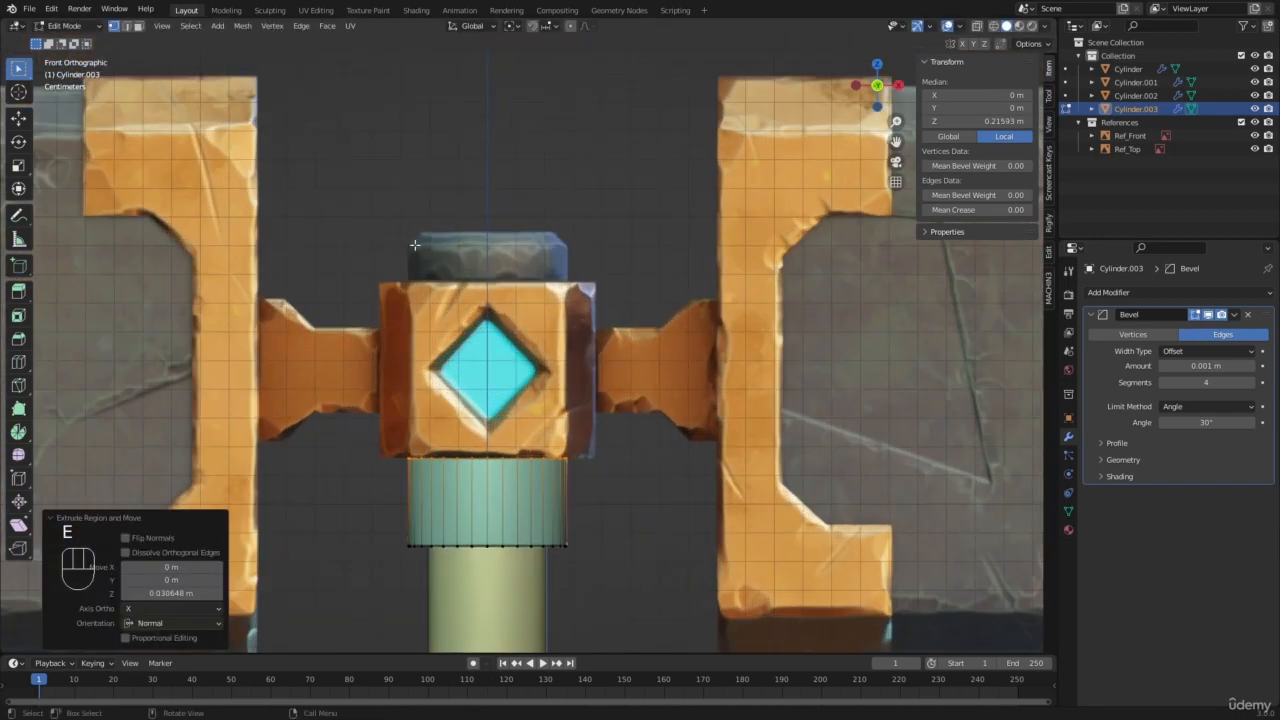
scroll(636, 264, "down", 7)
scroll(591, 330, "up", 6)
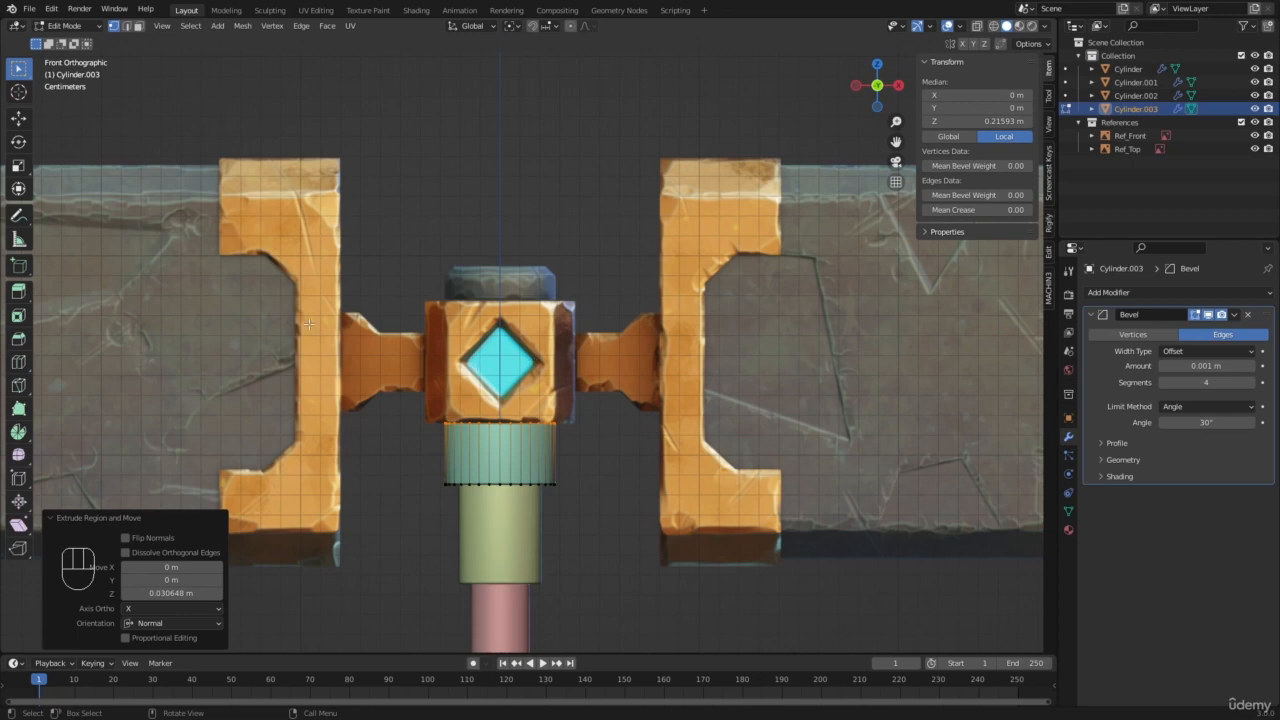
scroll(478, 402, "up", 1)
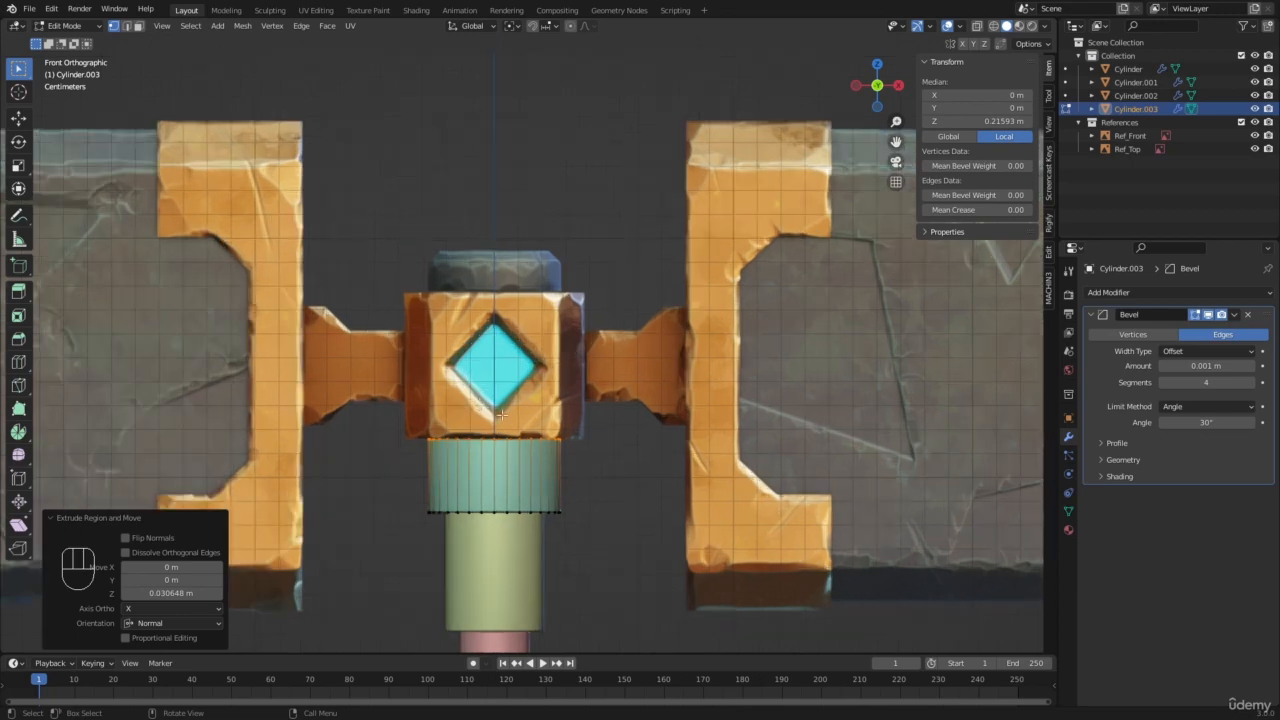
scroll(500, 413, "up", 1)
key("b")
left_click_drag(362, 420, 638, 497)
key("z")
key("b")
left_click_drag(360, 430, 625, 498)
key("b")
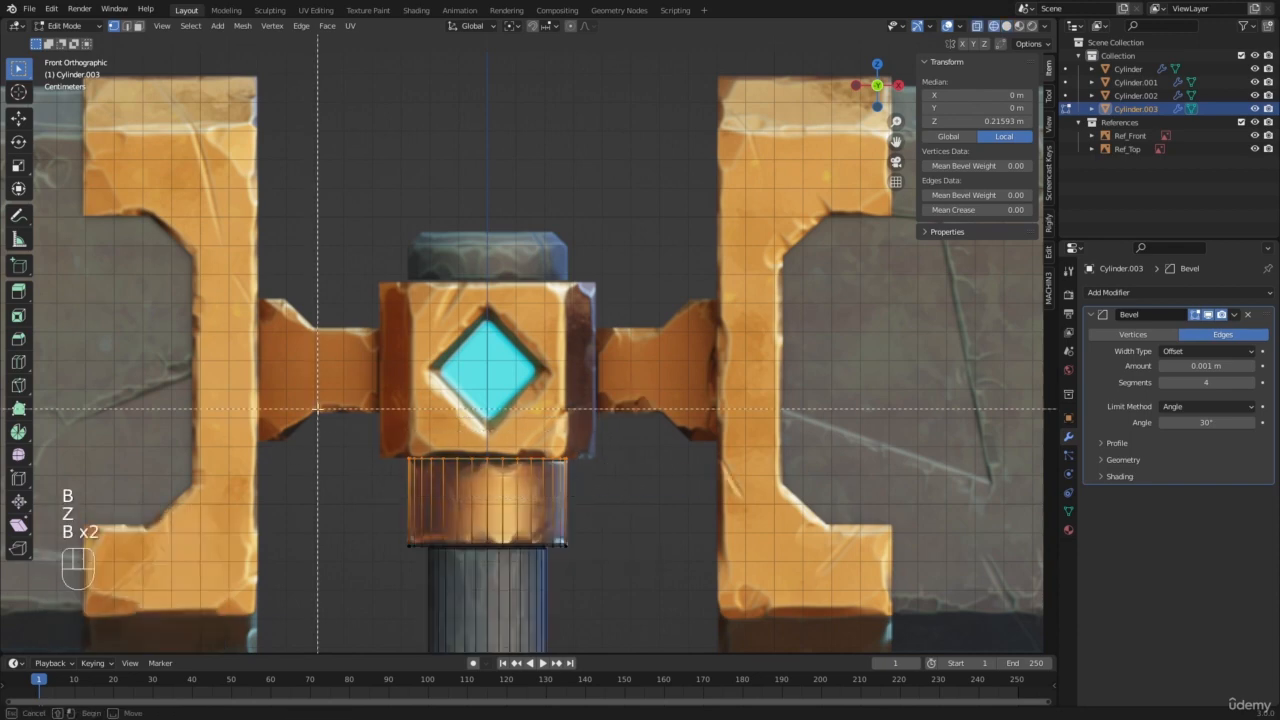
left_click_drag(317, 408, 639, 483)
middle_click_drag(639, 483, 638, 483)
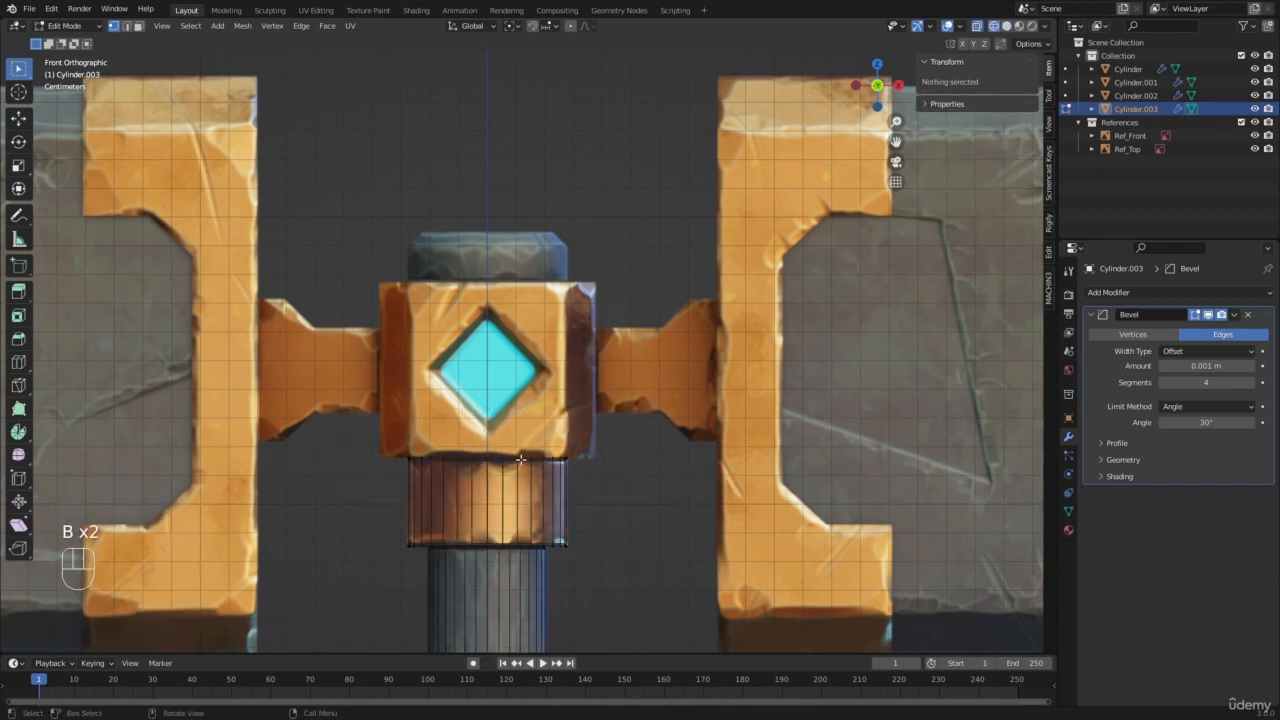
Step: Box-select the gold ring's top vertices from the front in solid shading and check the selection from another angle
key("z")
middle_click_drag(479, 454, 577, 310, "shift")
scroll(577, 310, "up", 4)
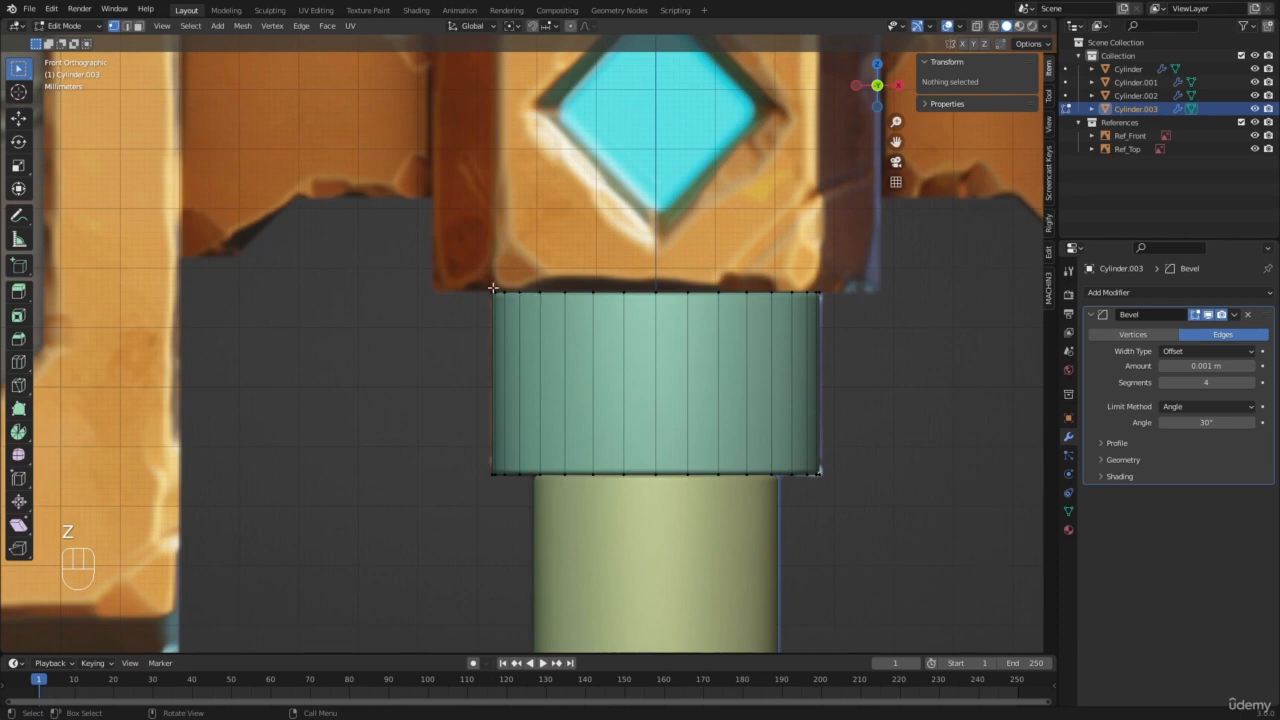
key("b")
left_click_drag(429, 240, 910, 349)
middle_click_drag(488, 279, 543, 290)
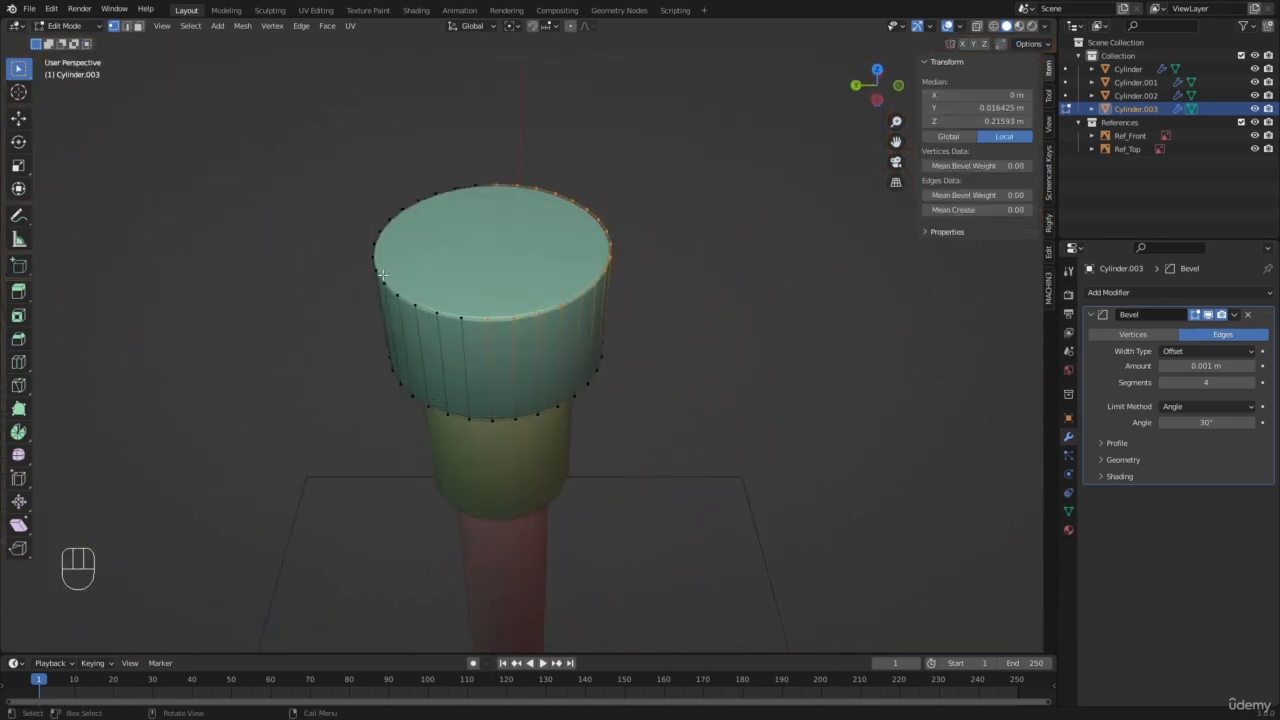
Step: Box-select all of the gold ring's top vertices from the front in wireframe shading
key("KP_1")
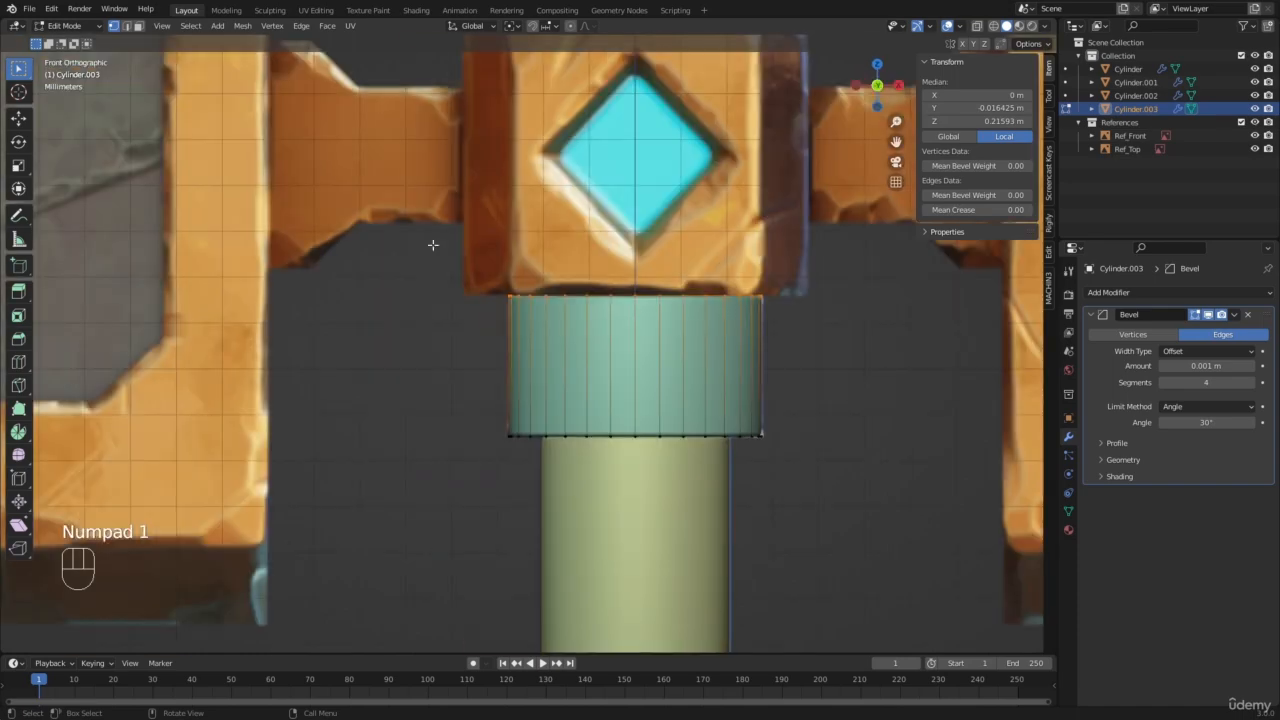
scroll(533, 275, "up", 2)
key("z")
key("b")
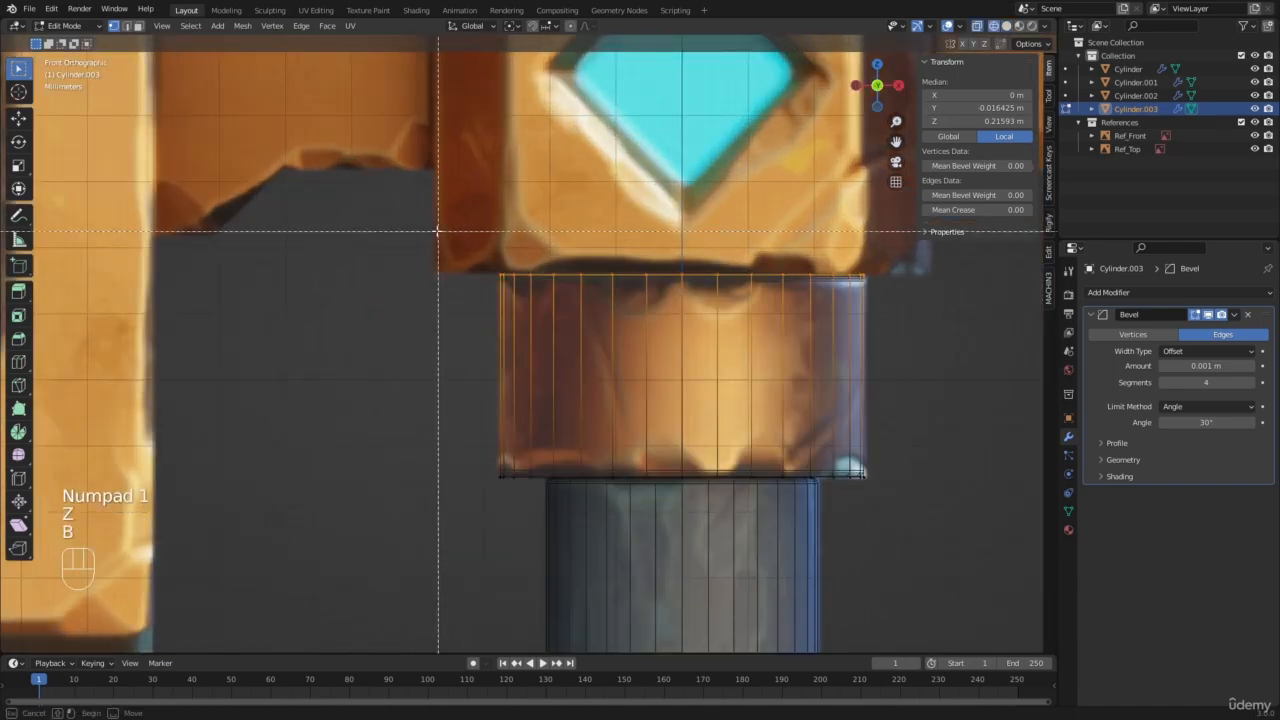
left_click_drag(437, 257, 942, 298)
scroll(710, 309, "down", 4)
middle_click_drag(705, 310, 614, 425, "shift")
scroll(629, 412, "up", 2)
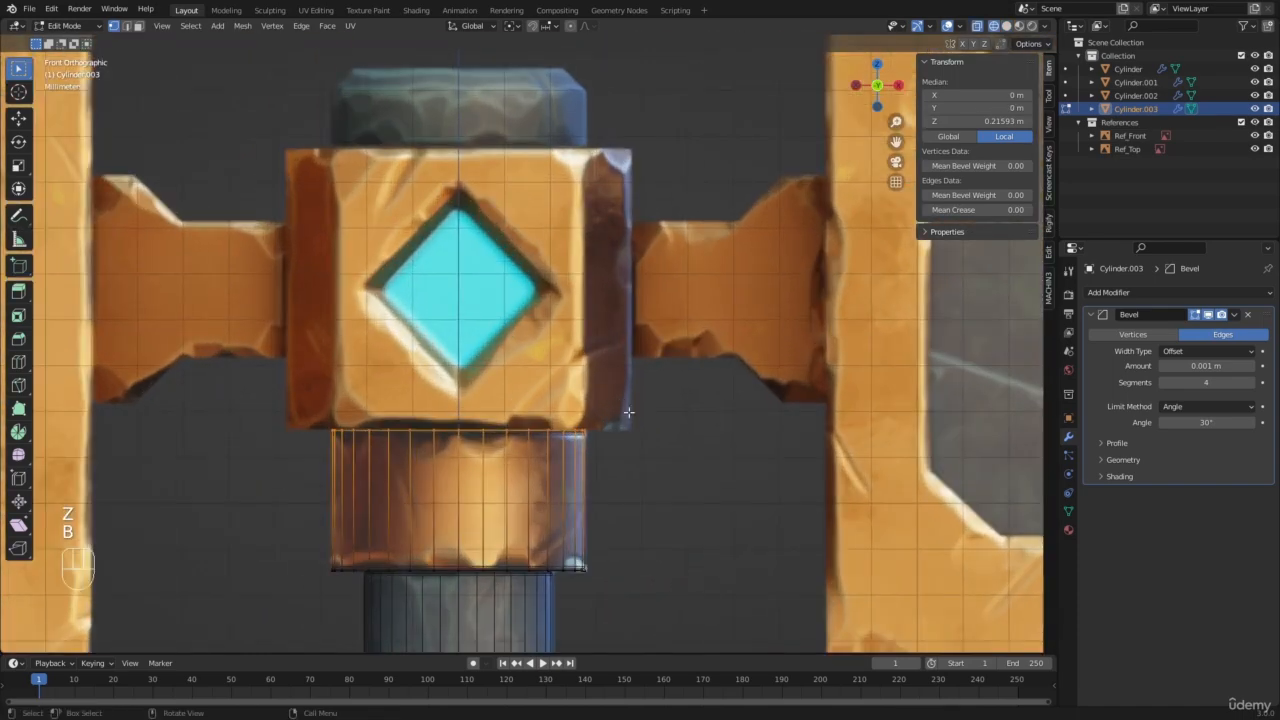
Step: Duplicate the selected top ring in place, separate the copy as its own object and leave Edit Mode
key("shift+d")
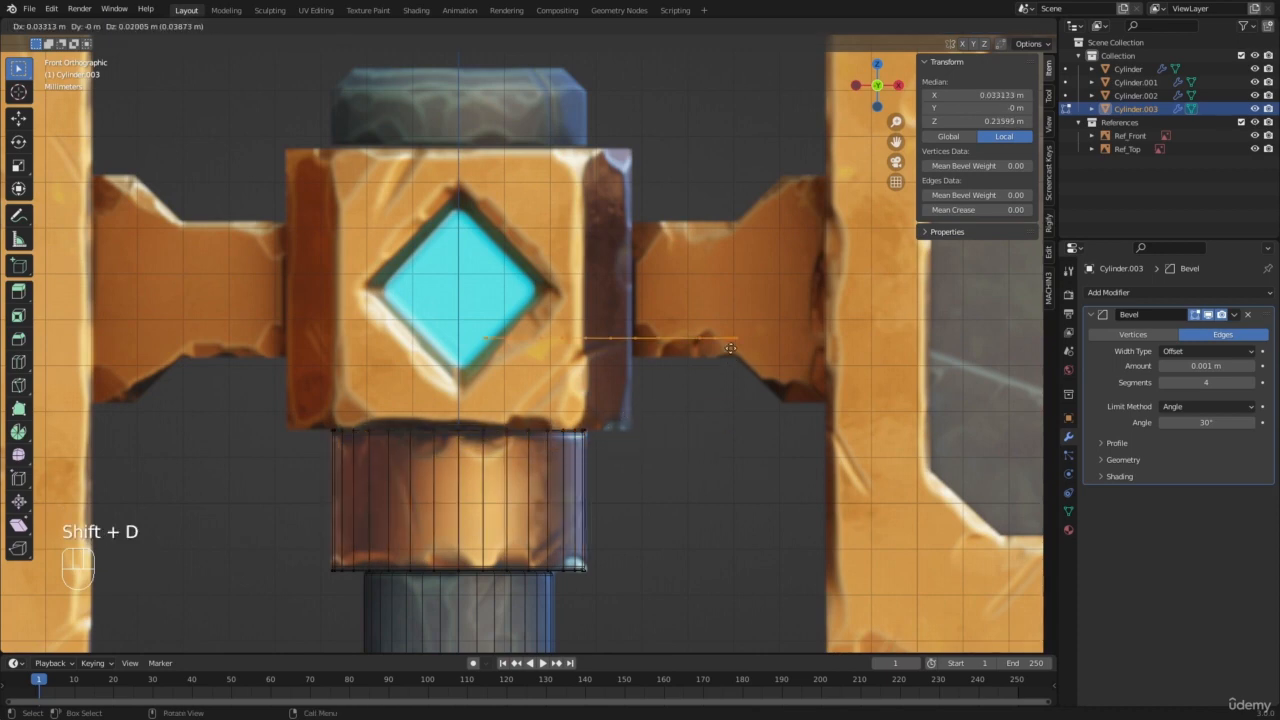
right_click(614, 198)
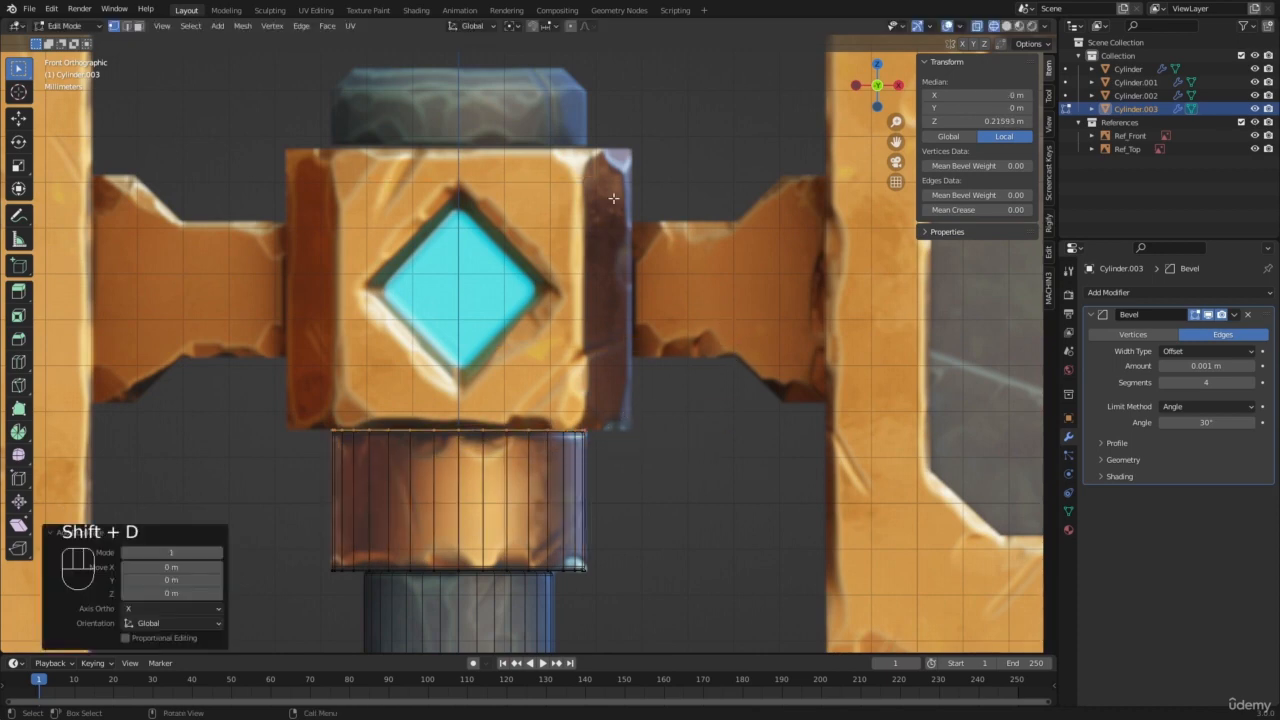
key("p")
left_click(608, 196)
key("Tab")
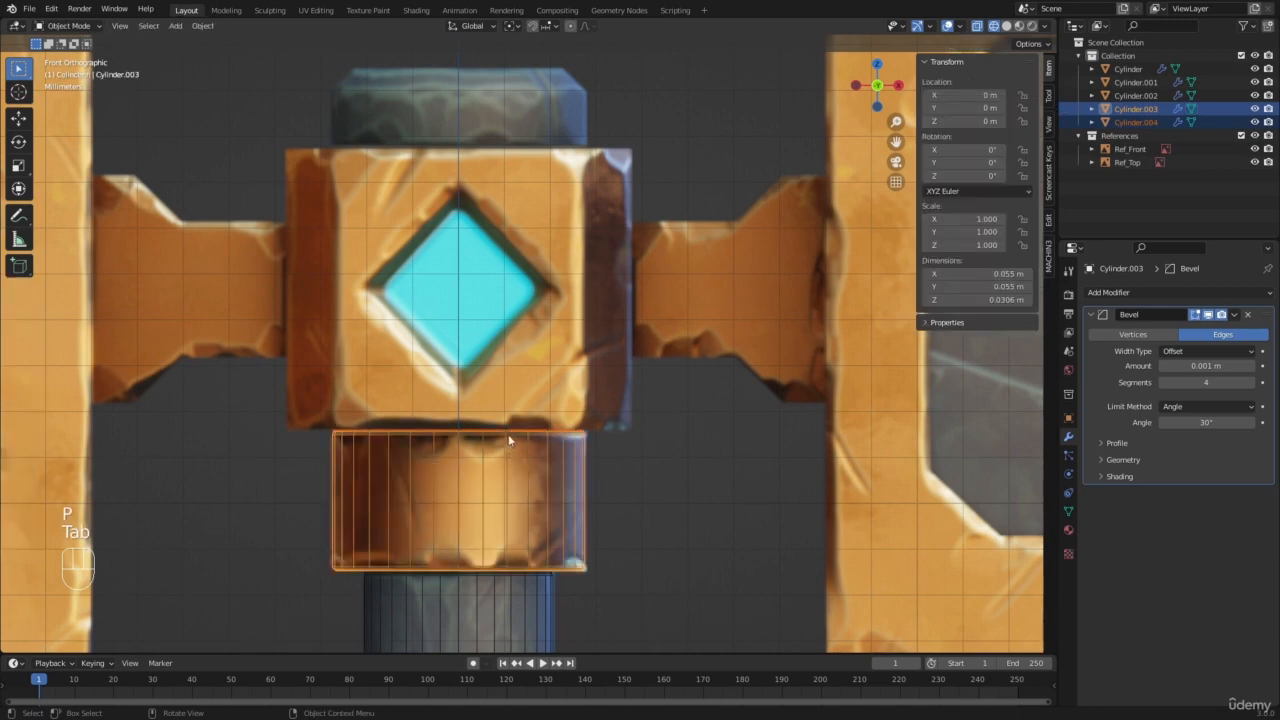
Step: Select the separated disc and move it up about 0.0616 m along Z to the top of the reference's central block
left_click(505, 435)
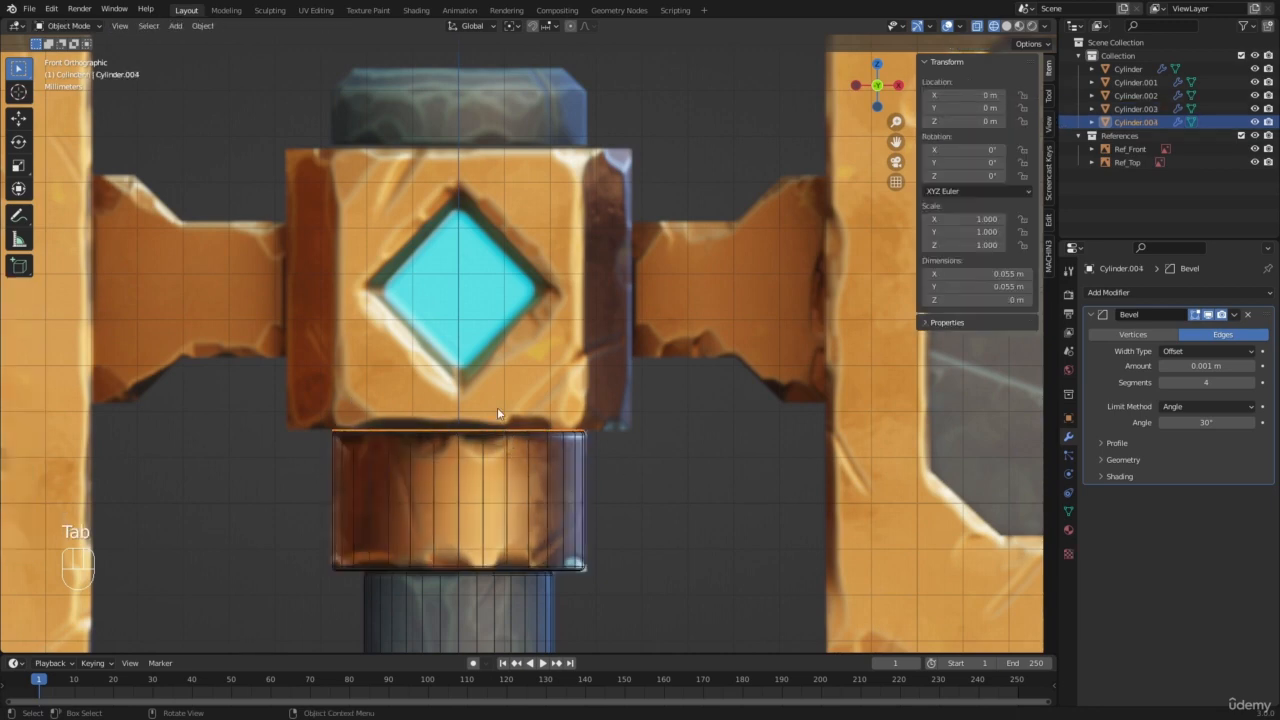
key("g")
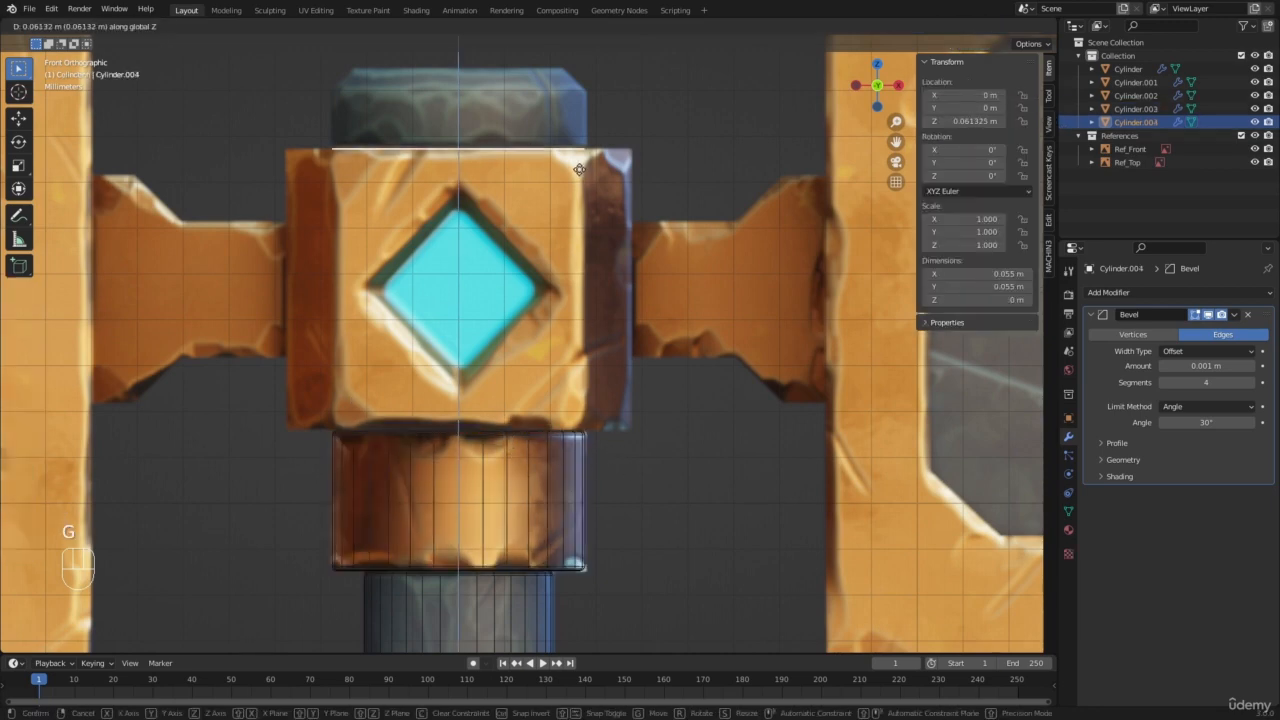
left_click(580, 173)
middle_click_drag(580, 173, 640, 460, "shift")
Step: Extrude the whole disc upward about 0.0173 m in Edit Mode to form the top cap
scroll(640, 460, "up", 2)
key("Tab")
key("a")
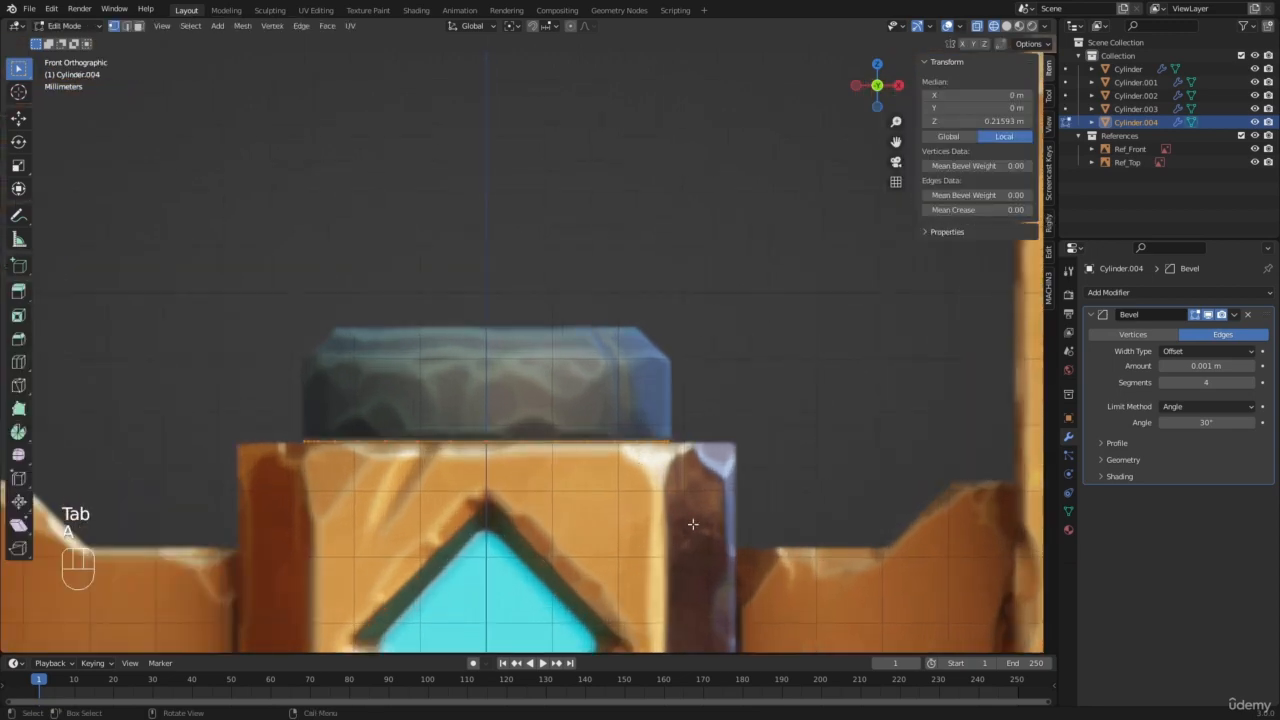
key("e")
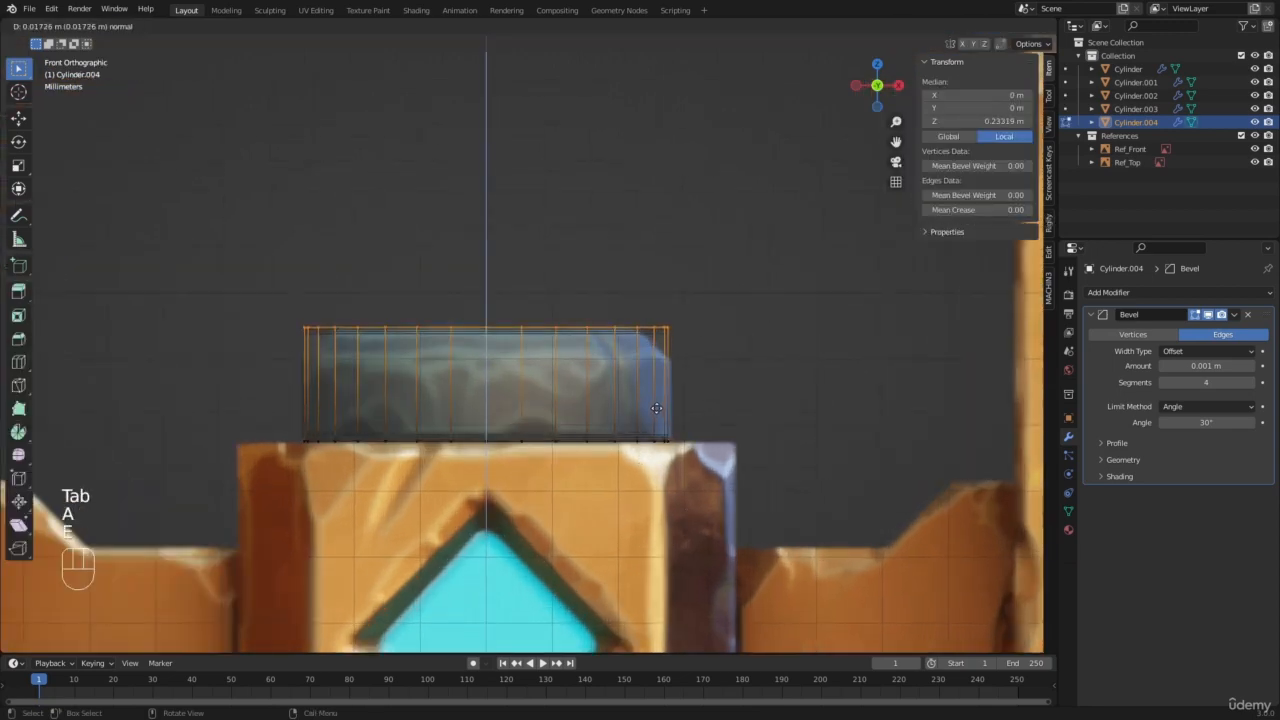
left_click(657, 408)
Step: Try a single-segment bevel about 0.0045 m wide on the cap's top edge, and undo it
key("ctrl+b")
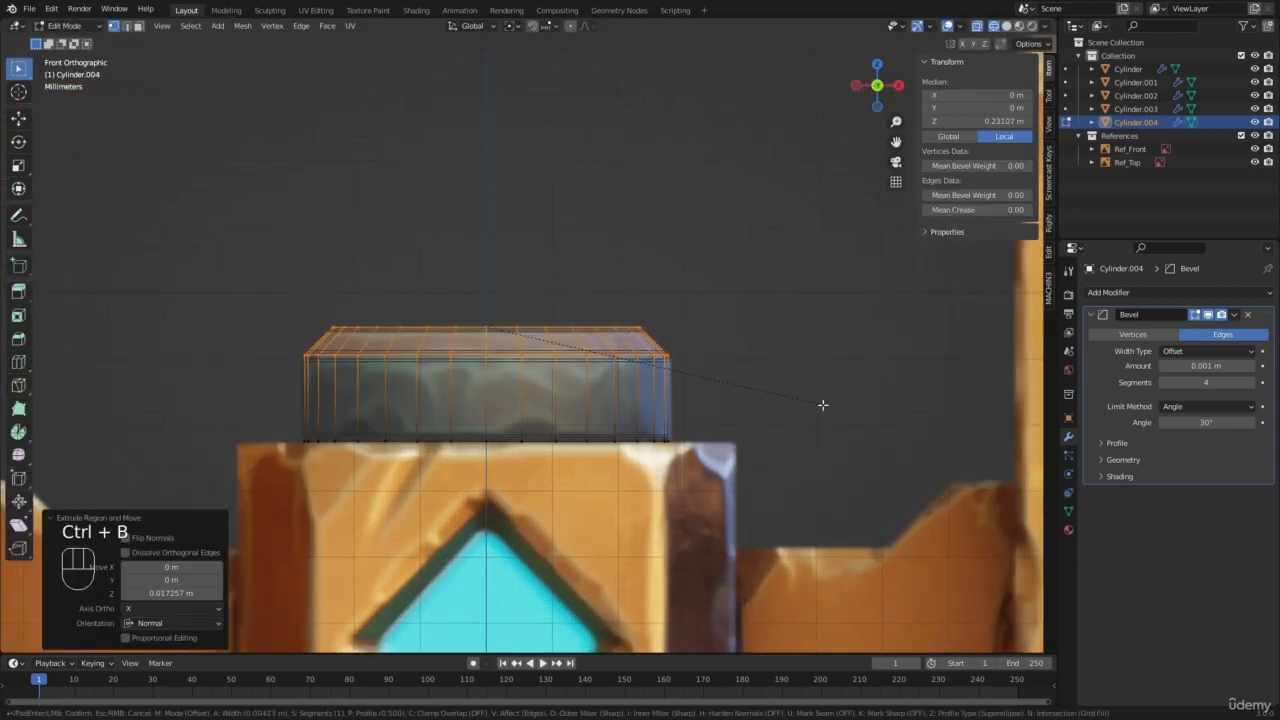
right_click(822, 403)
key("ctrl+b")
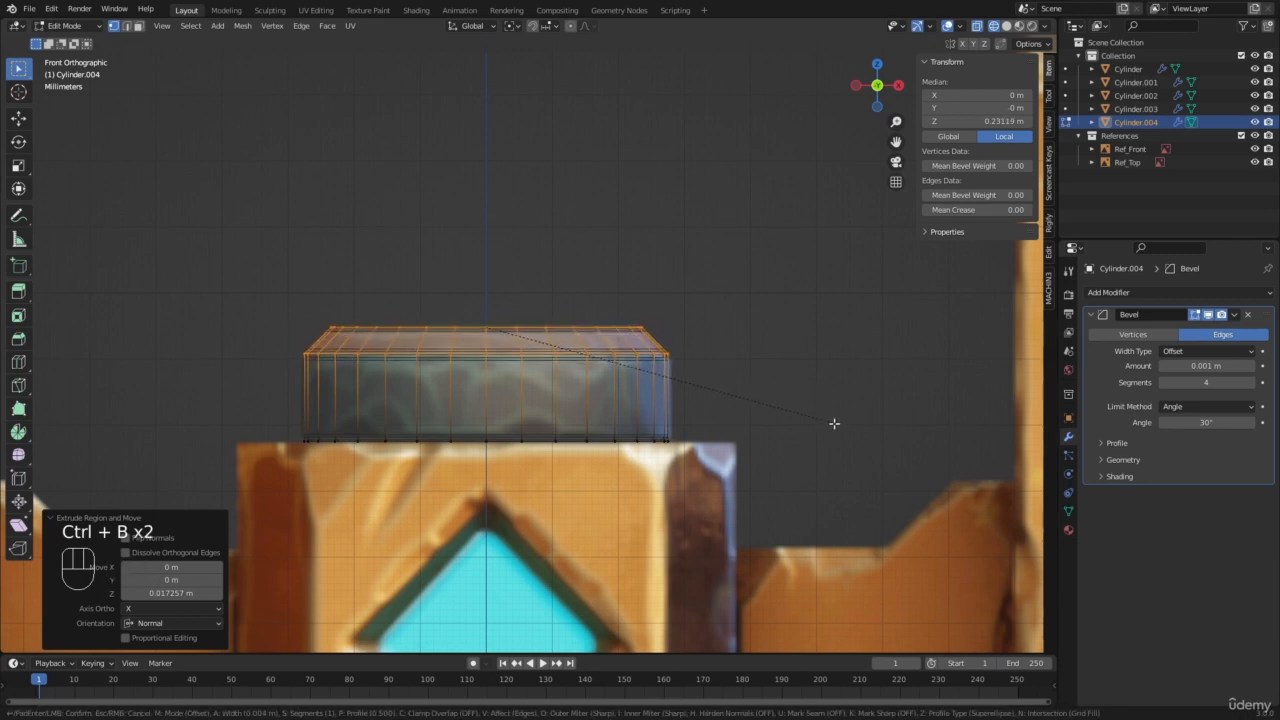
left_click(836, 425)
scroll(730, 378, "up", 4)
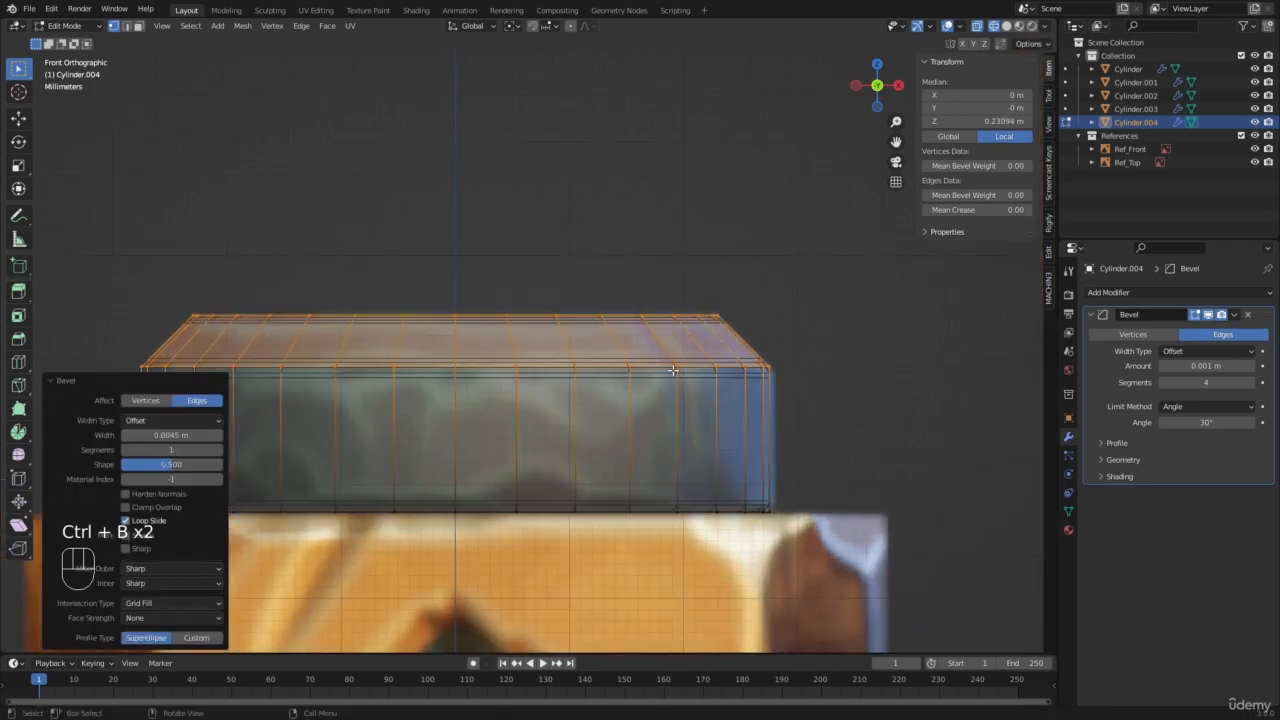
middle_click_drag(842, 334, 636, 363, "shift")
scroll(645, 355, "up", 2)
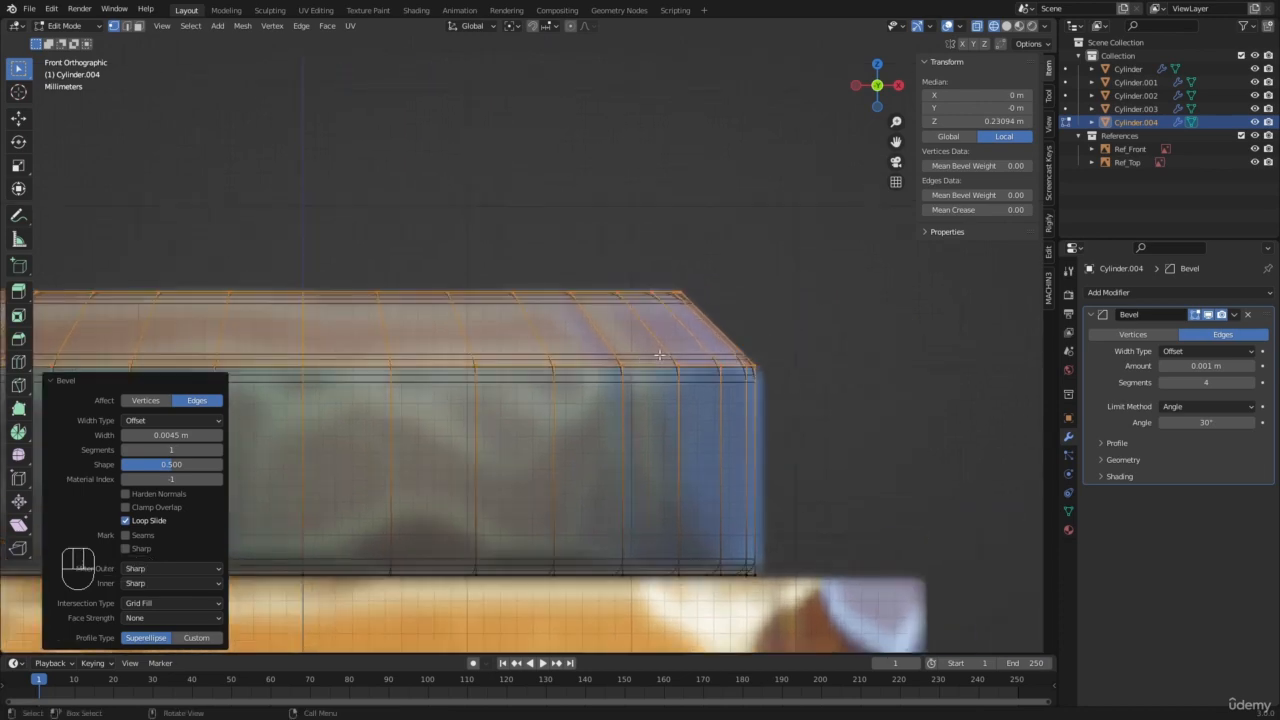
key("ctrl+z")
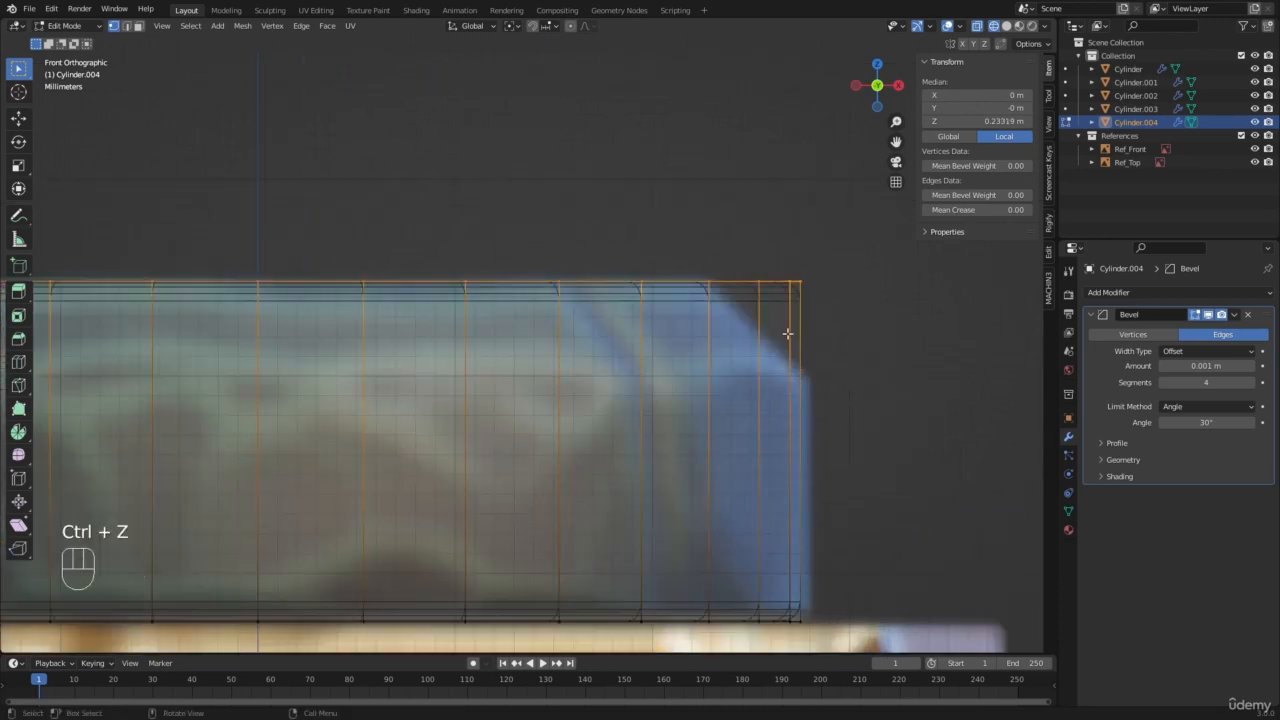
Step: Try a rounded seven-segment bevel about 0.00425 m wide on the cap's top edge, compare it with the reference, and undo it
scroll(608, 320, "down", 4)
scroll(608, 319, "up", 3)
key("ctrl+b")
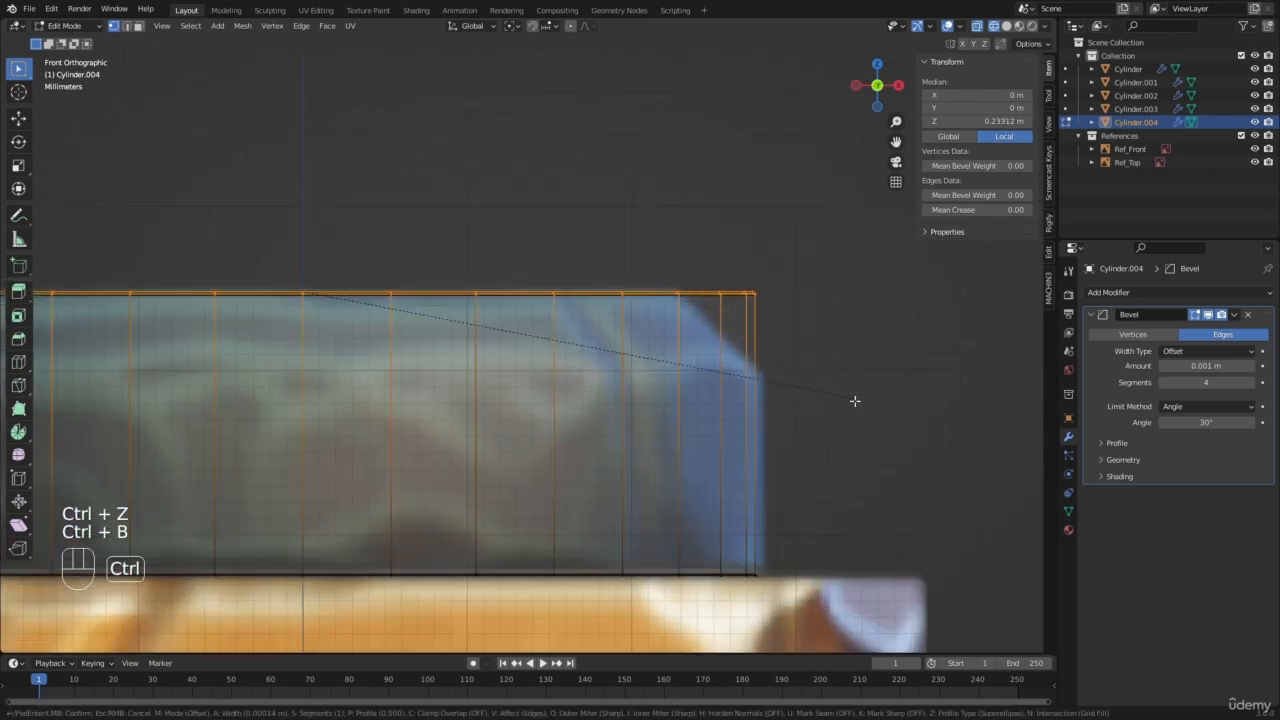
scroll(900, 468, "up", 6)
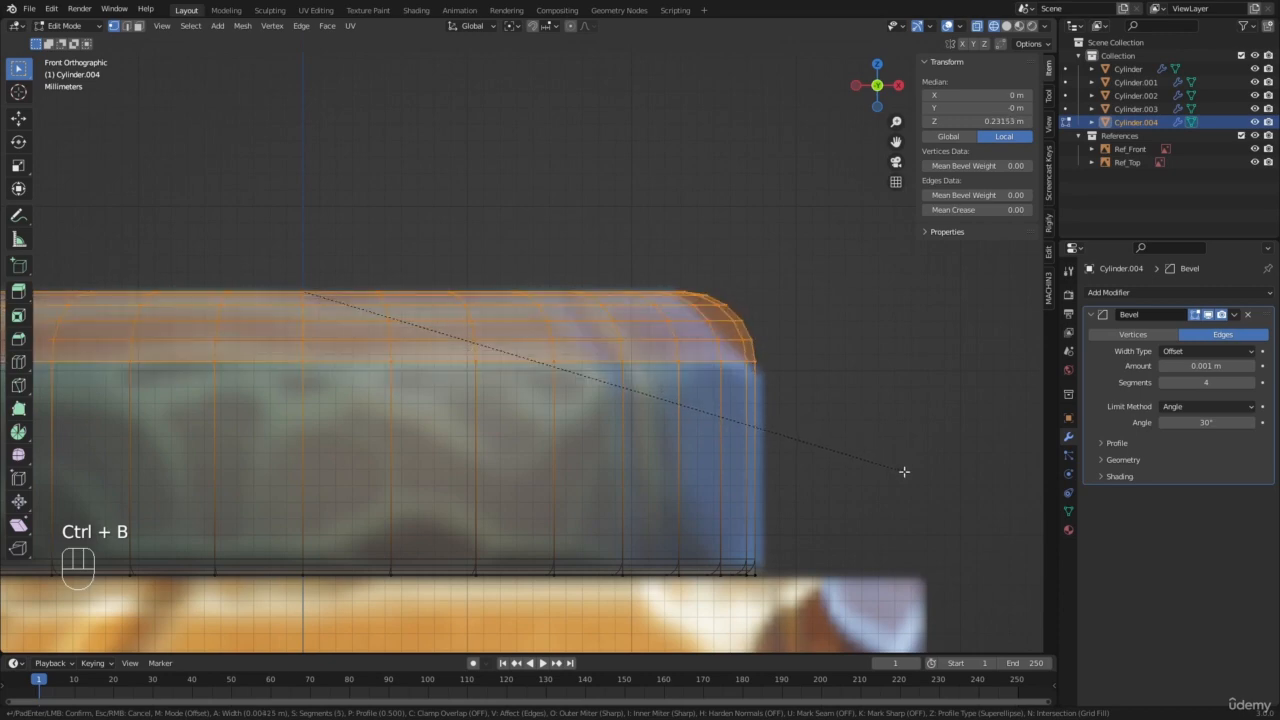
left_click(903, 471)
scroll(671, 323, "down", 6)
scroll(645, 325, "up", 5)
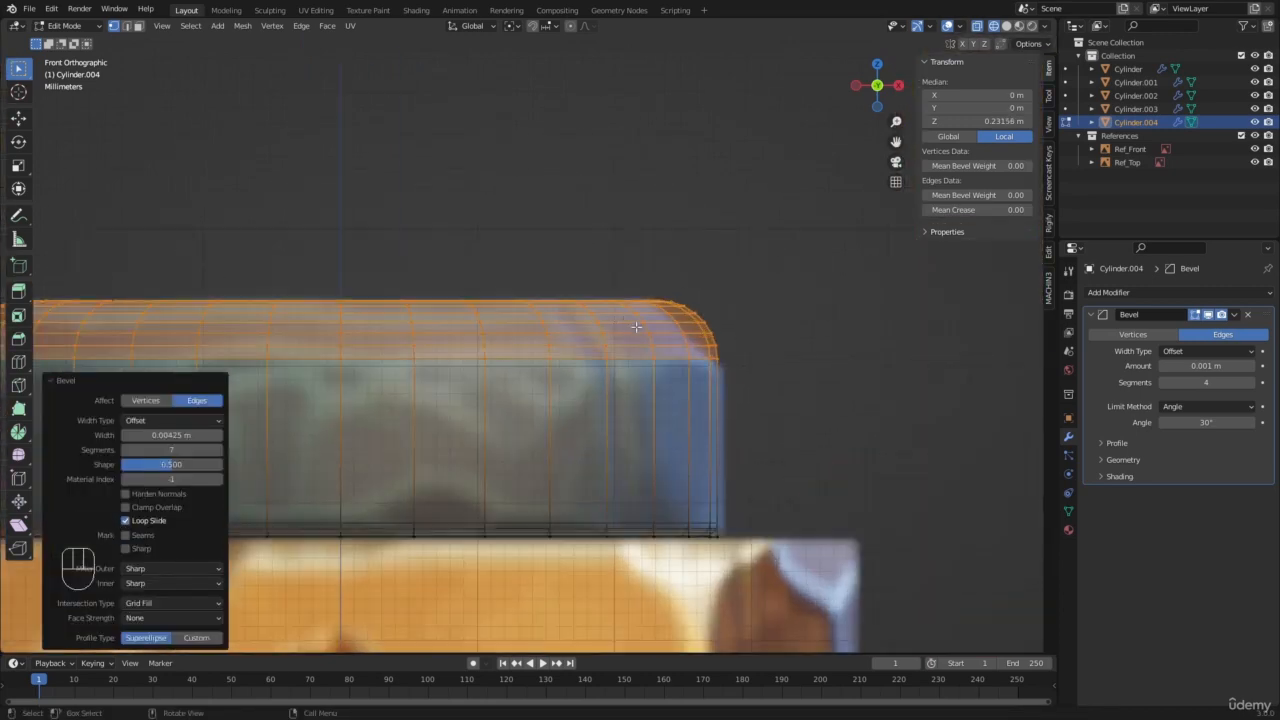
scroll(632, 330, "down", 12)
middle_click_drag(623, 379, 647, 312, "shift")
scroll(654, 575, "up", 4)
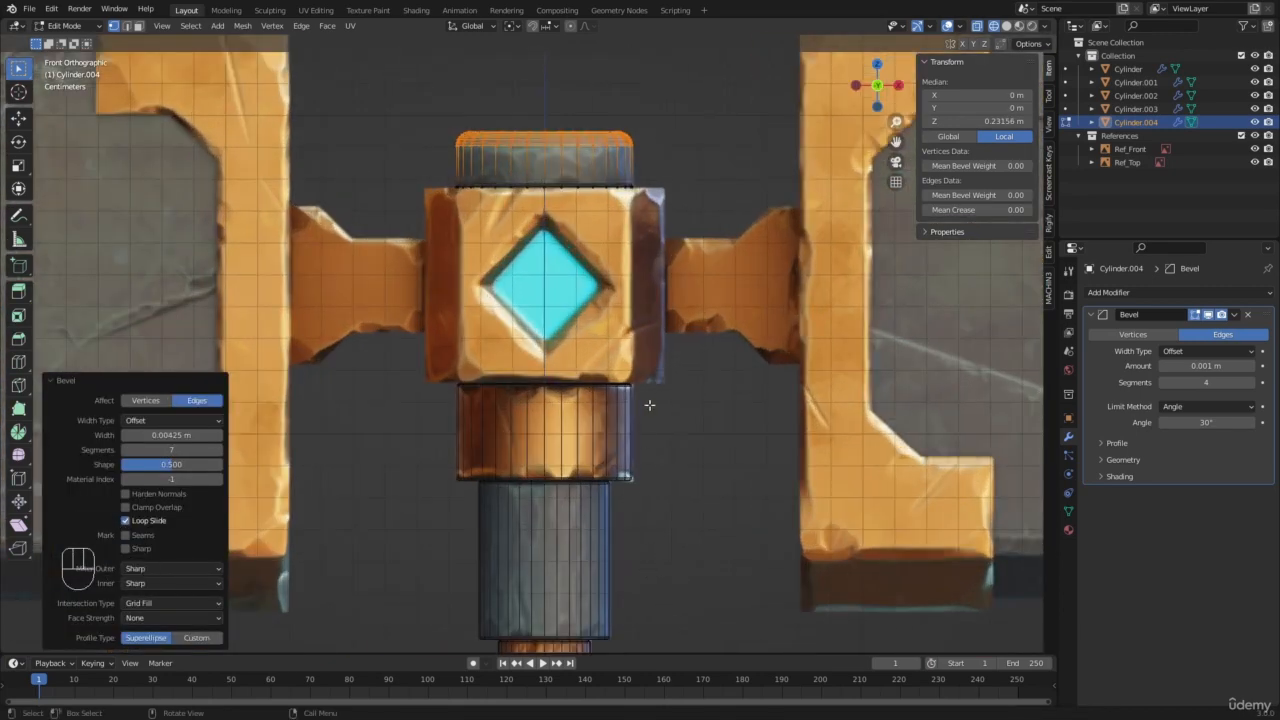
middle_click_drag(650, 405, 613, 616, "shift")
scroll(754, 377, "up", 1)
key("ctrl+z")
Step: Bevel the cap's top edge with one segment about 0.0046 m wide, and return to solid shading in Object Mode
scroll(720, 384, "up", 7)
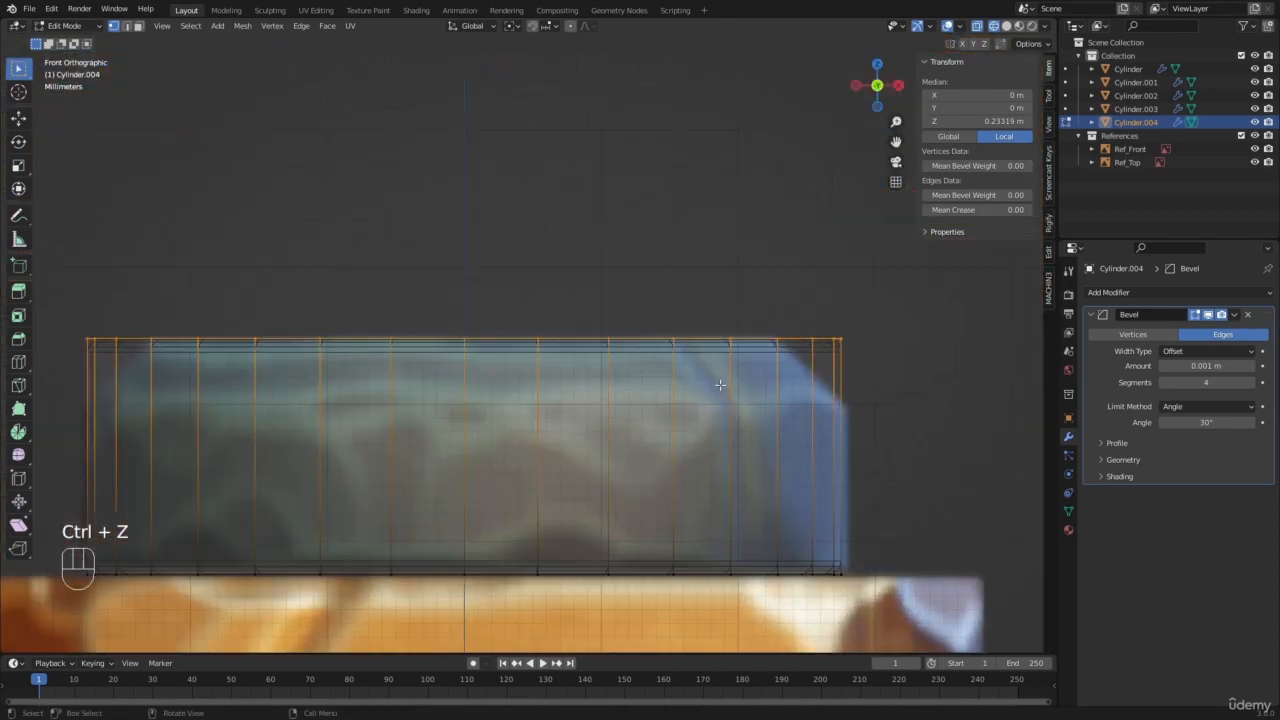
middle_click_drag(804, 378, 738, 333, "shift")
scroll(738, 333, "up", 1)
key("ctrl+b")
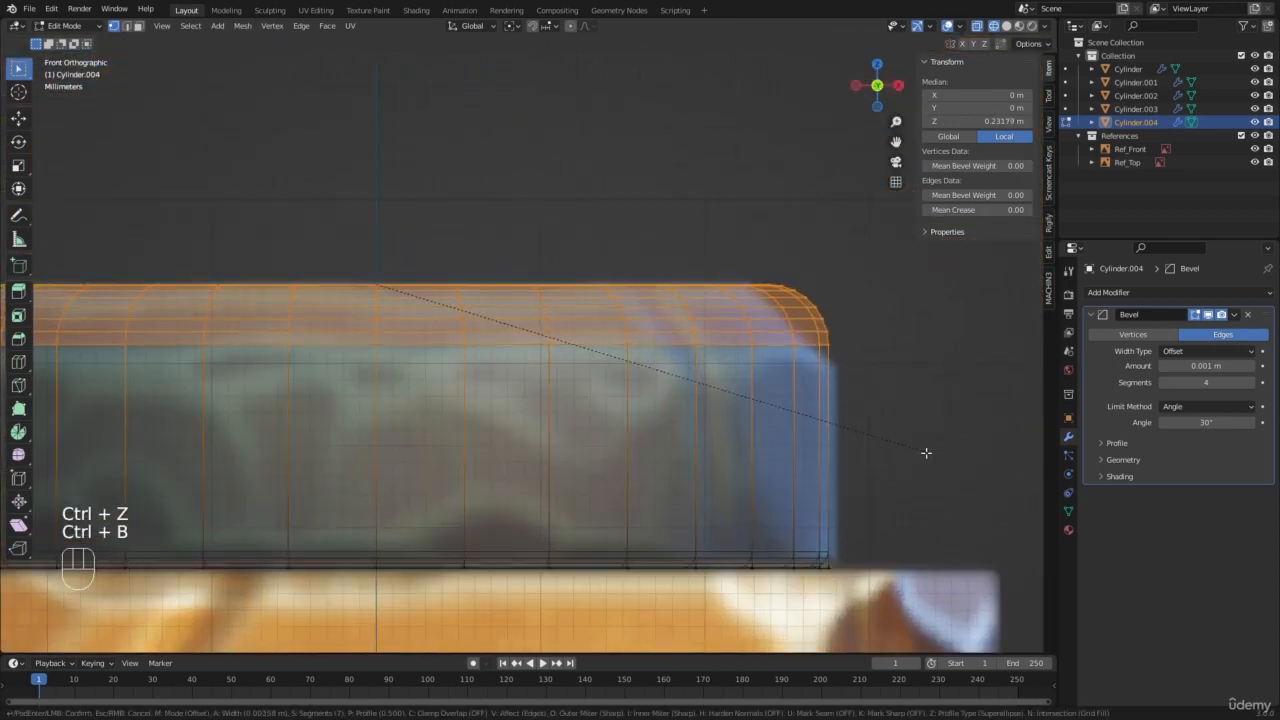
scroll(926, 455, "down", 5)
left_click(931, 477)
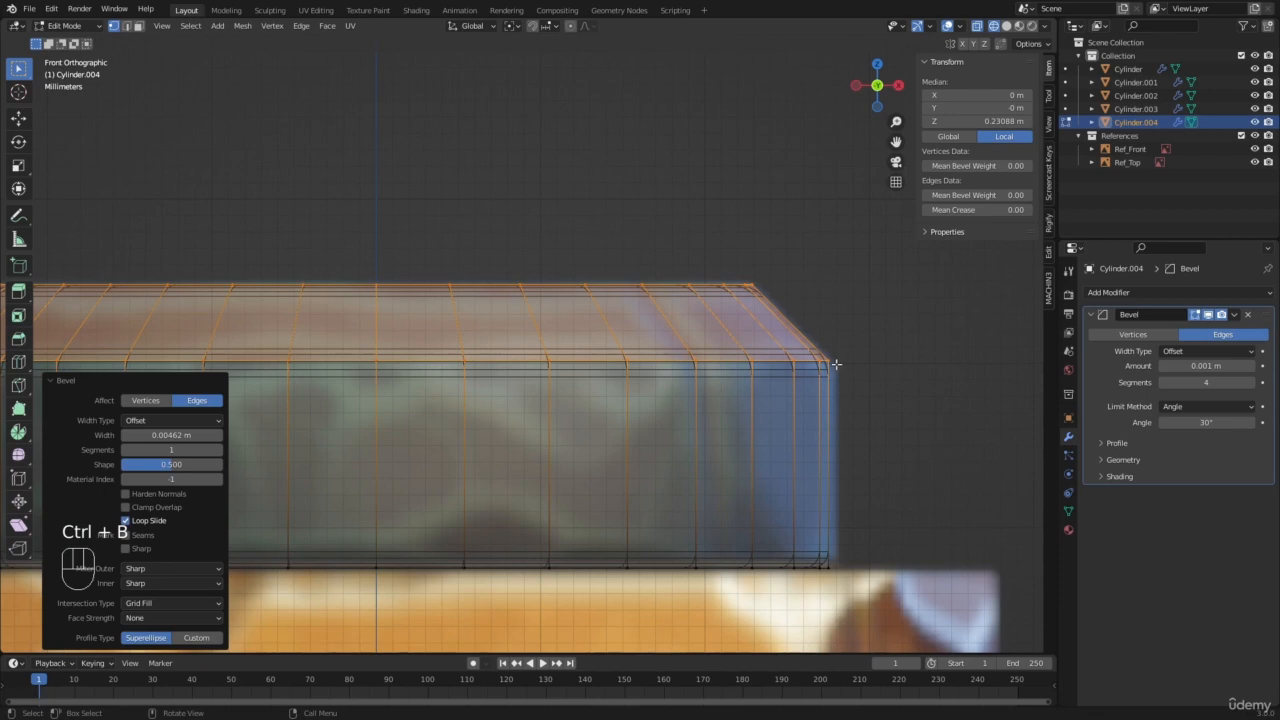
scroll(487, 285, "down", 6)
key("z")
key("Tab")
scroll(524, 316, "down", 1)
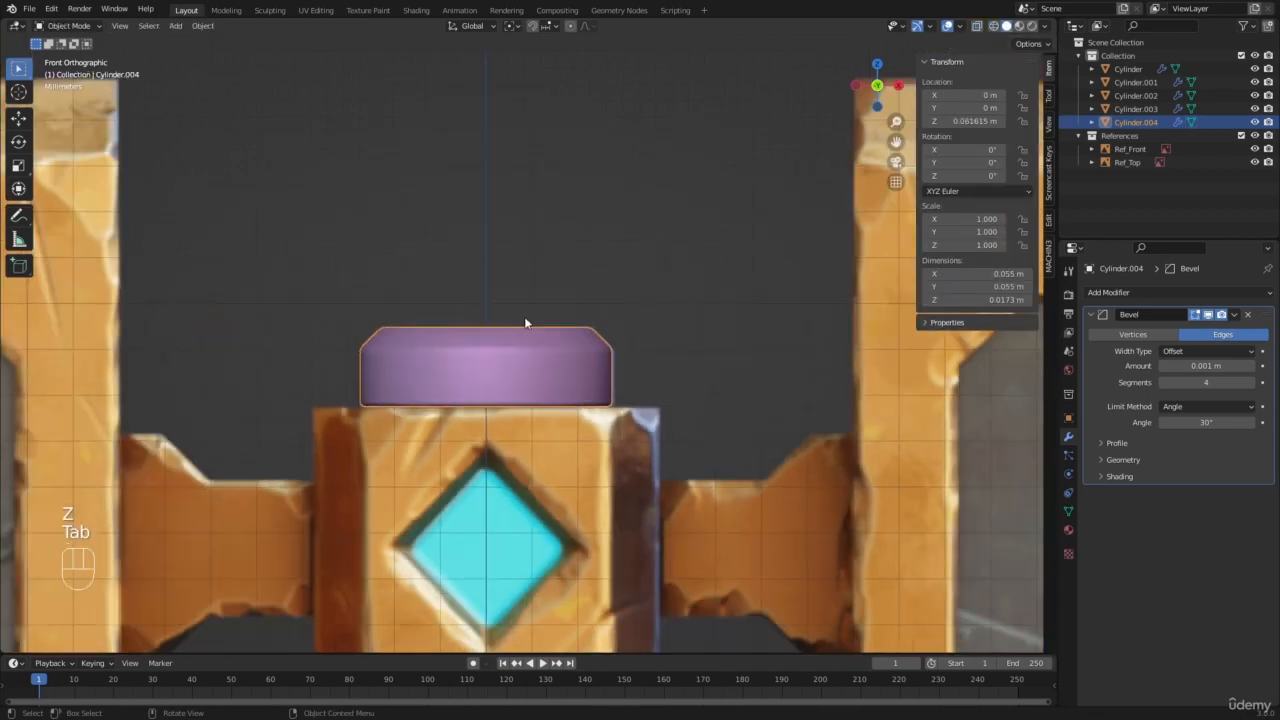
Step: Examine the bevelled cap and the ring, collar and handle below it in perspective, and clear the selection
key("a")
key("a")
mouse_move(524, 316)
middle_mouse_down()
mouse_move(547, 356)
mouse_move(574, 249)
middle_mouse_up()
left_click(525, 342)
scroll(522, 348, "down", 2)
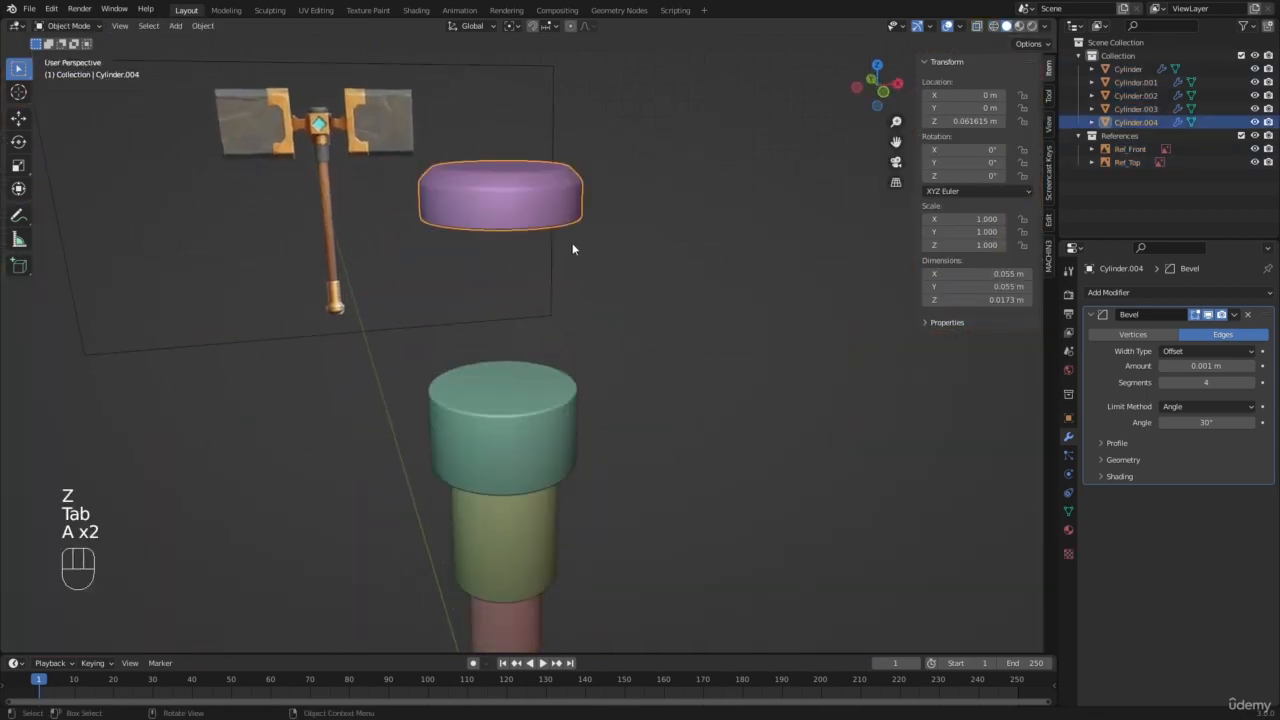
scroll(557, 429, "down", 2)
left_click(521, 406)
left_click(518, 455)
left_click(512, 265)
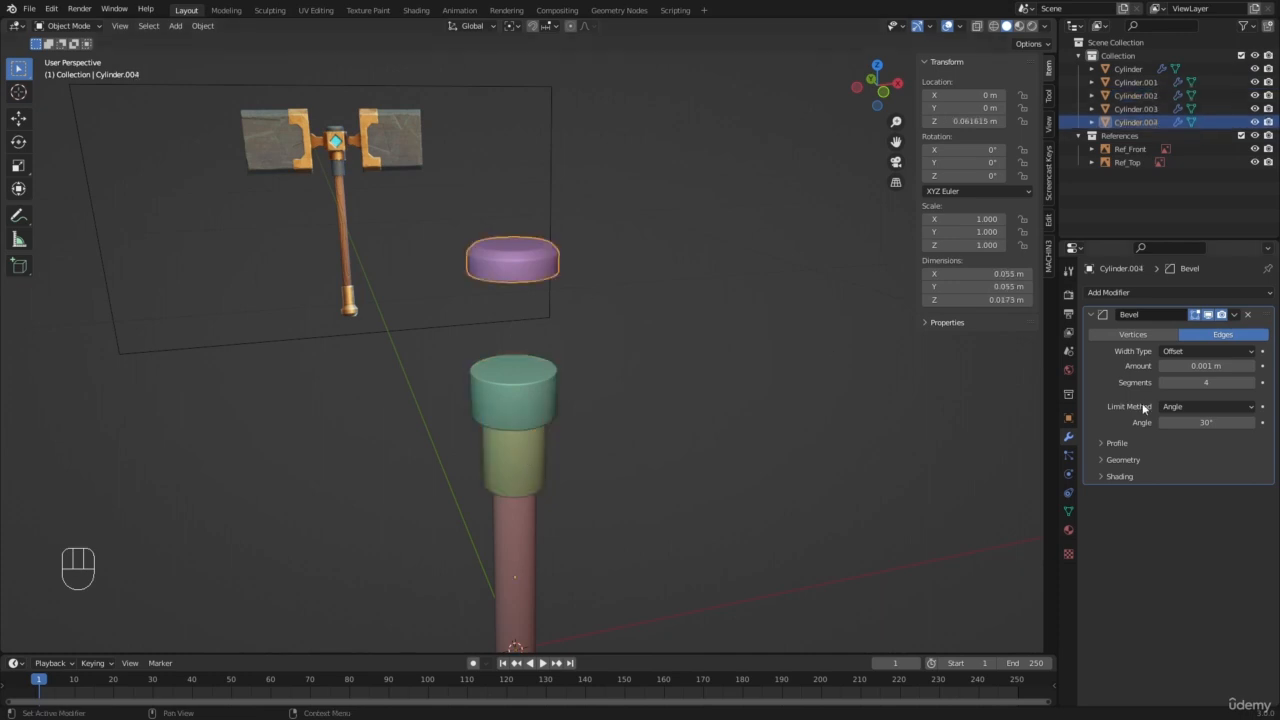
scroll(682, 205, "up", 4)
left_click(598, 185)
scroll(565, 286, "up", 3)
middle_click_drag(594, 184, 586, 298, "shift")
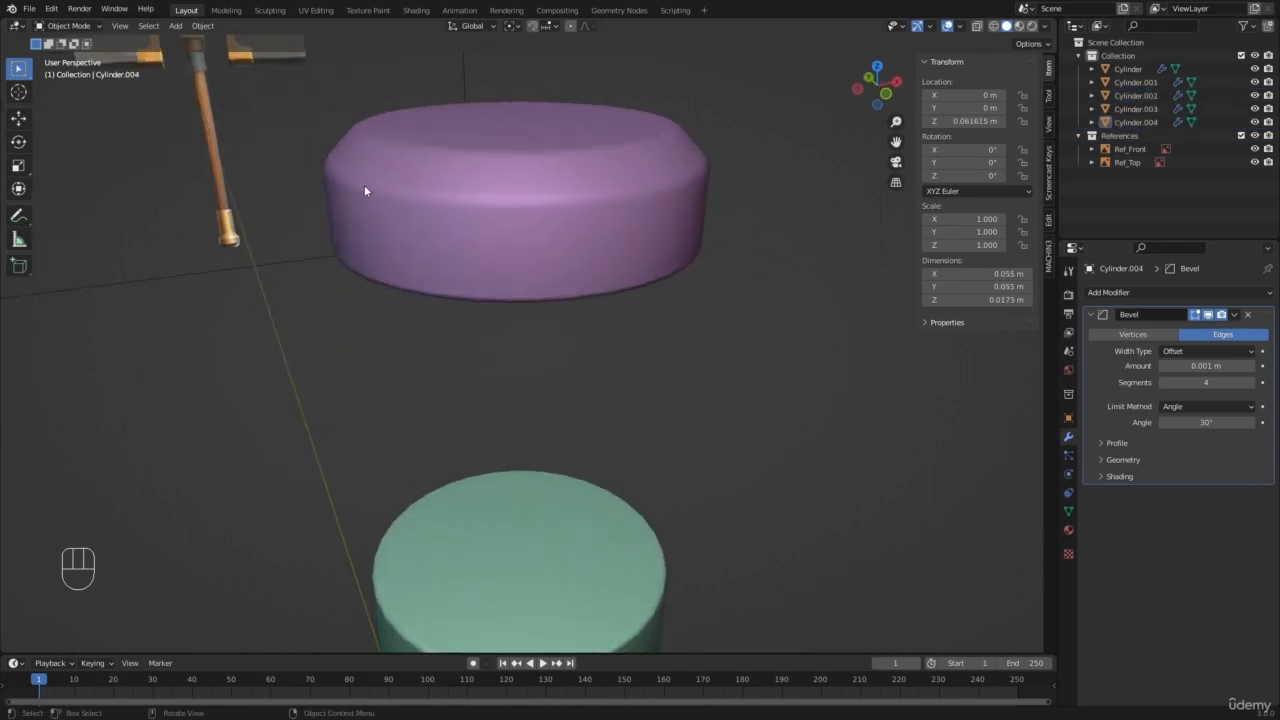
Step: Review the whole hammer in perspective and from the front, comparing the modelled parts with the reference's head
scroll(364, 185, "down", 5)
key("a")
key("a")
middle_click_drag(716, 434, 568, 380)
key("a")
key("a")
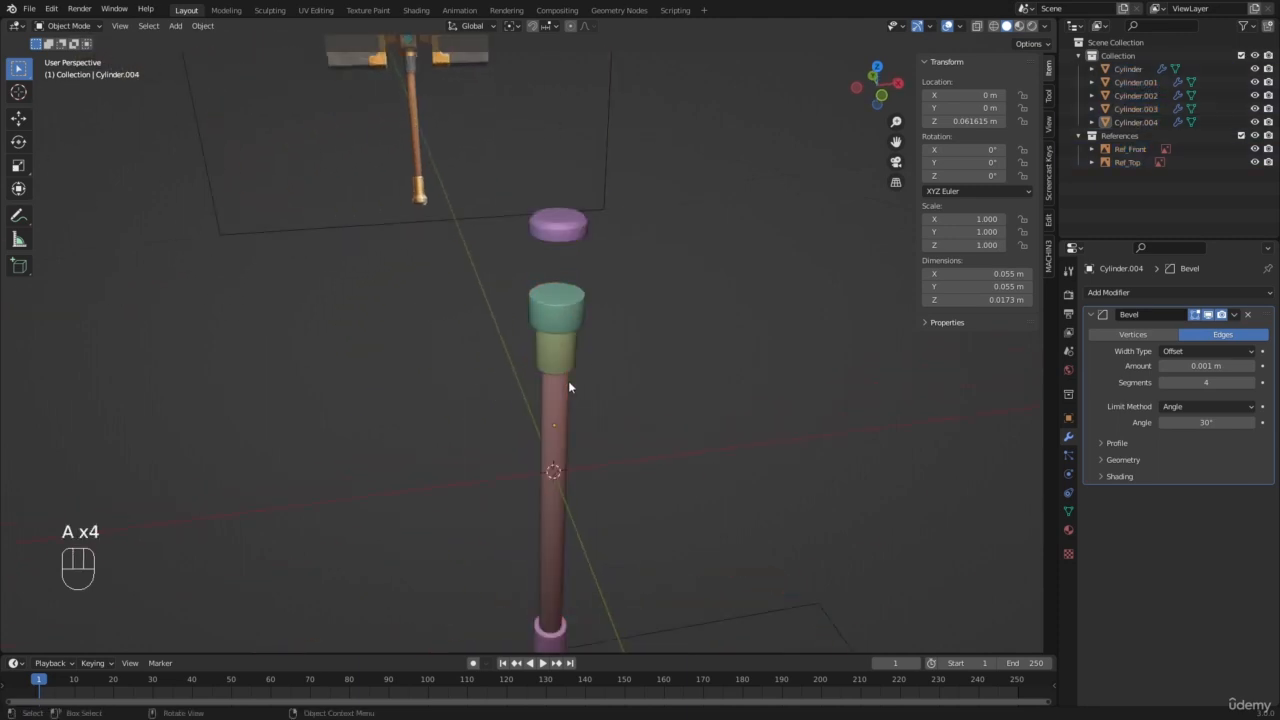
key("KP_1")
scroll(572, 387, "down", 4)
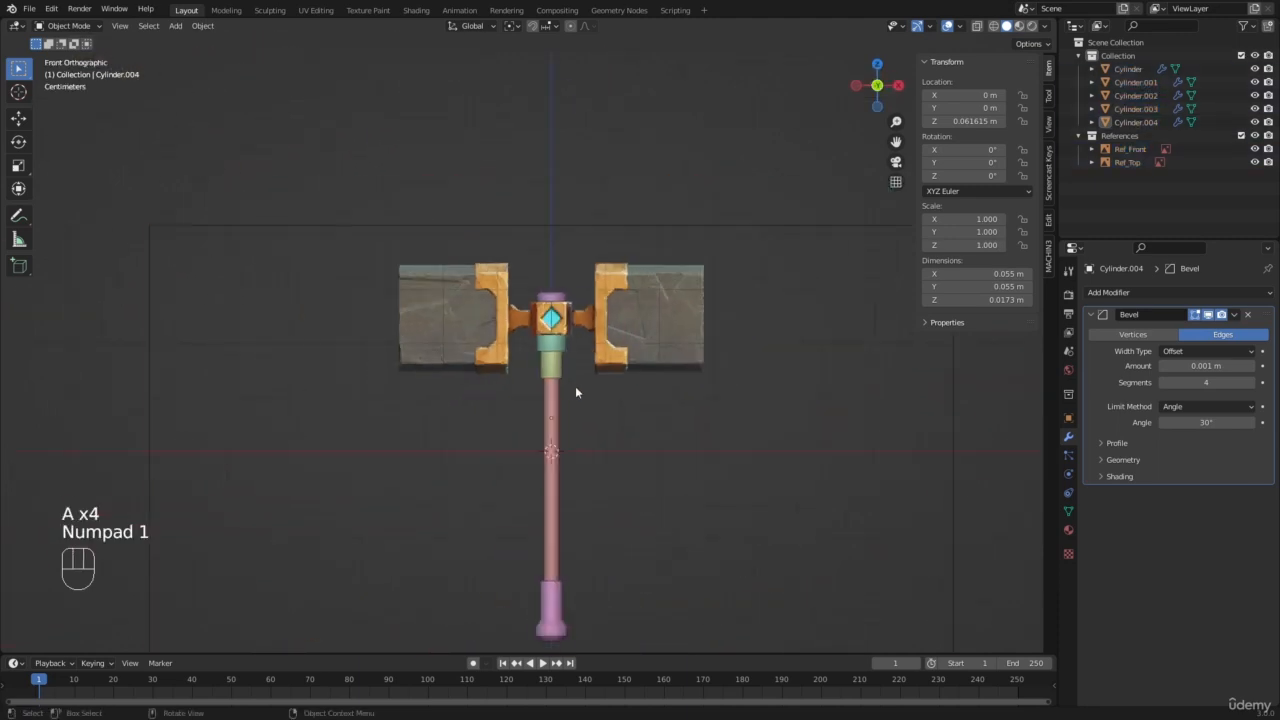
key("a")
key("a")
middle_click_drag(586, 397, 544, 318, "shift")
scroll(544, 318, "up", 1)
scroll(552, 372, "up", 1)
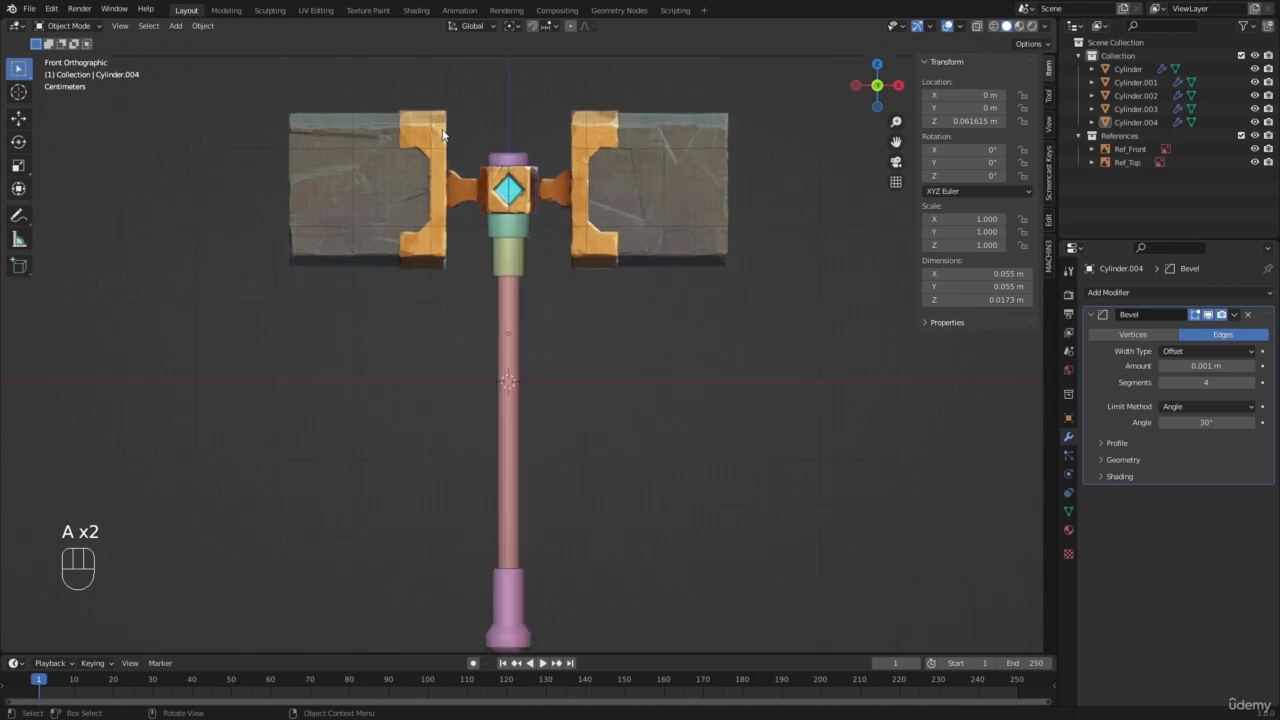
middle_click_drag(420, 234, 458, 246, "shift")
scroll(469, 252, "up", 2)
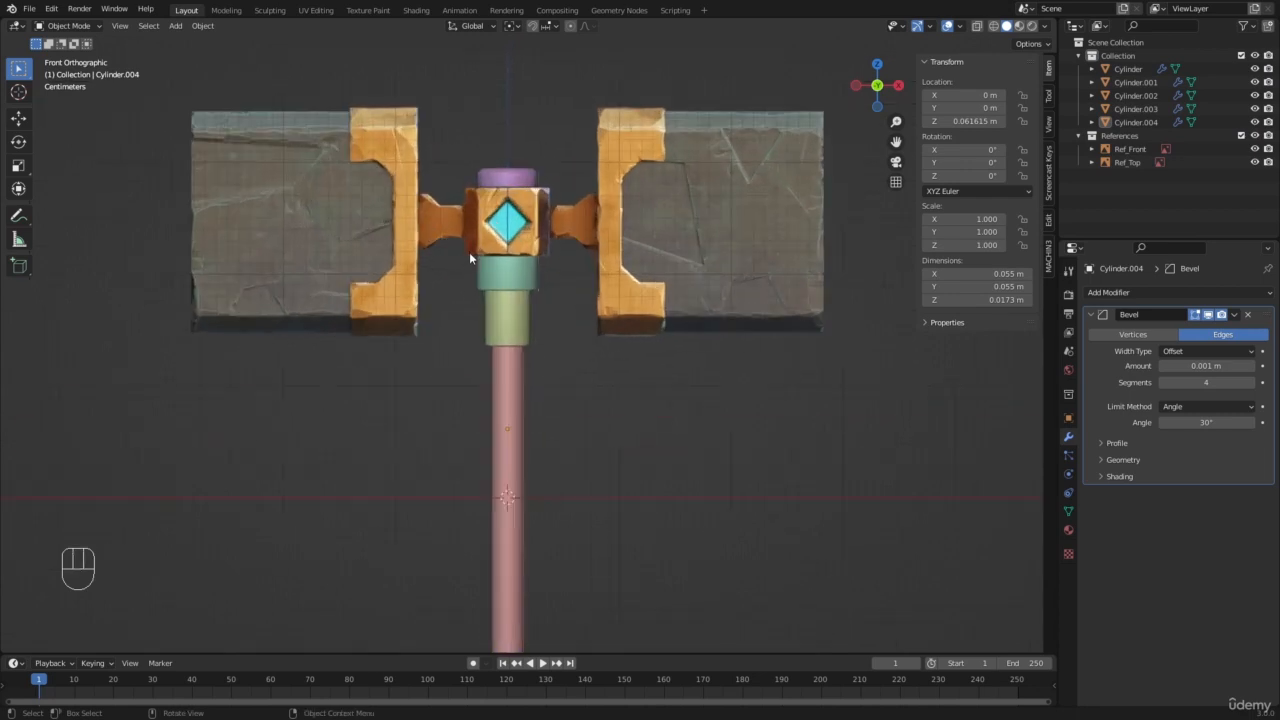